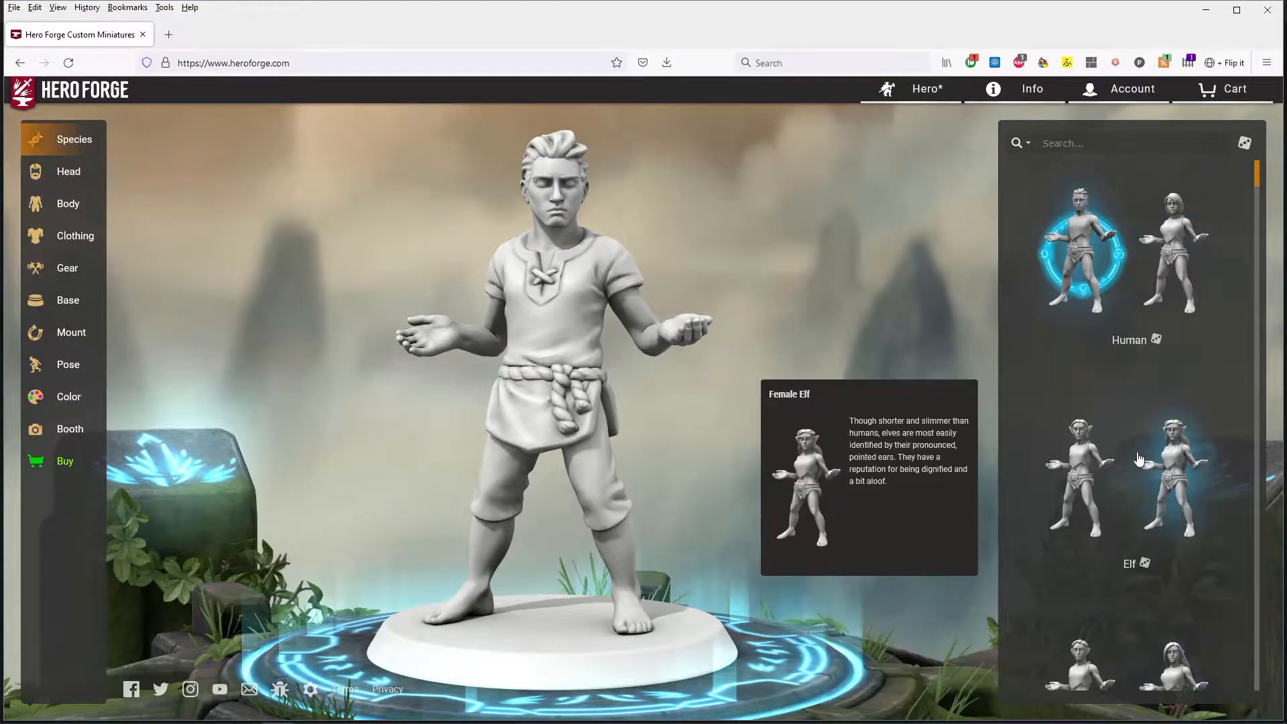
# Step: Review the options offered for the hero, site information, account and shopping cart
pyautogui.moveTo(1107, 234)
pyautogui.click(938, 93)
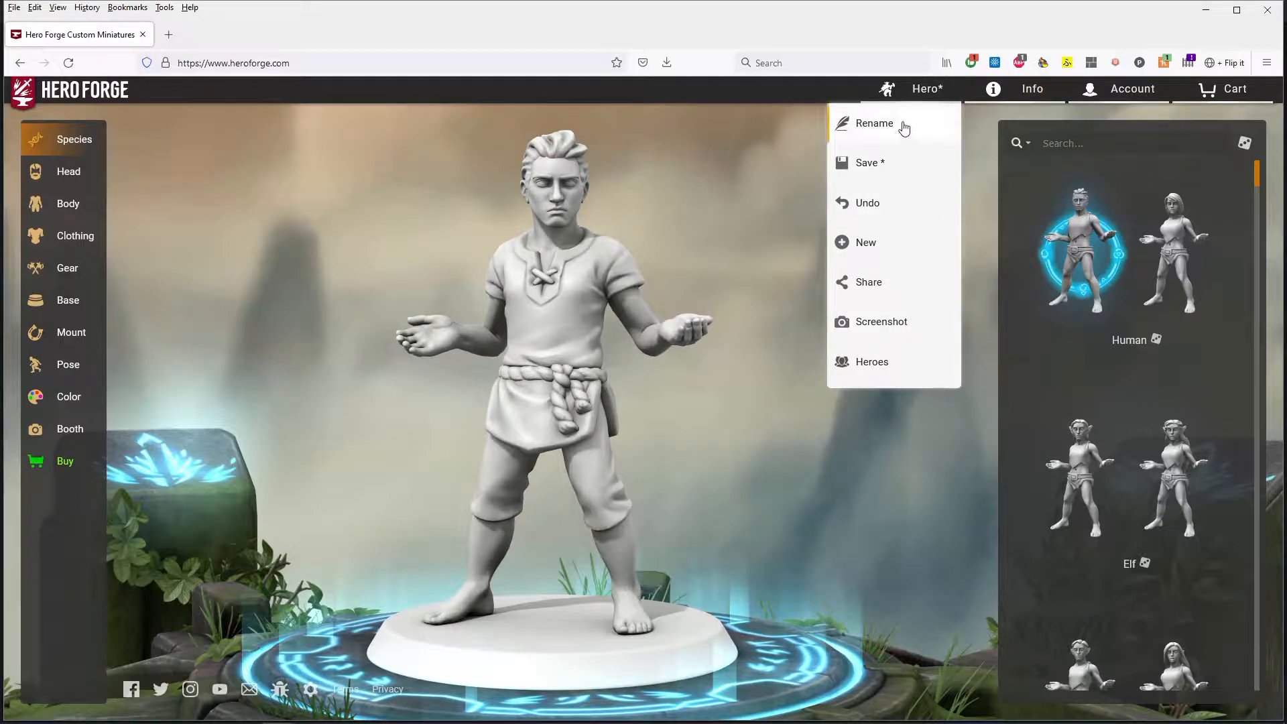
pyautogui.click(1006, 94)
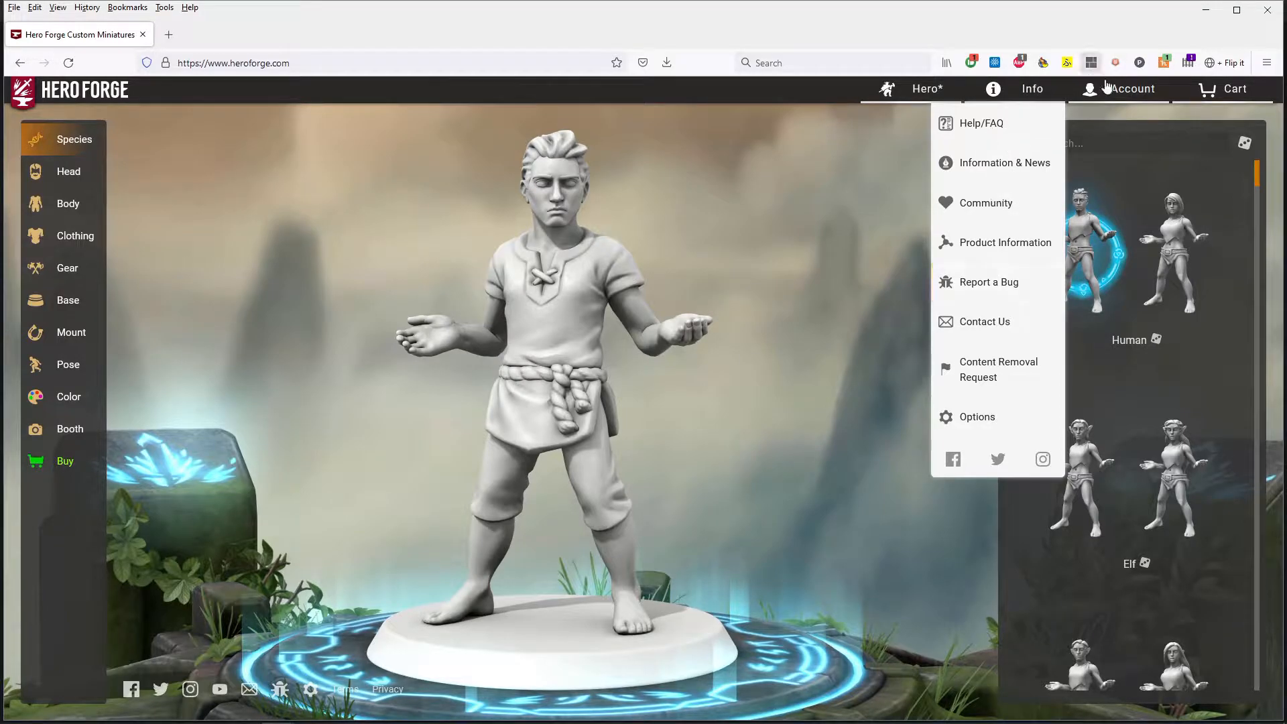
pyautogui.click(1131, 94)
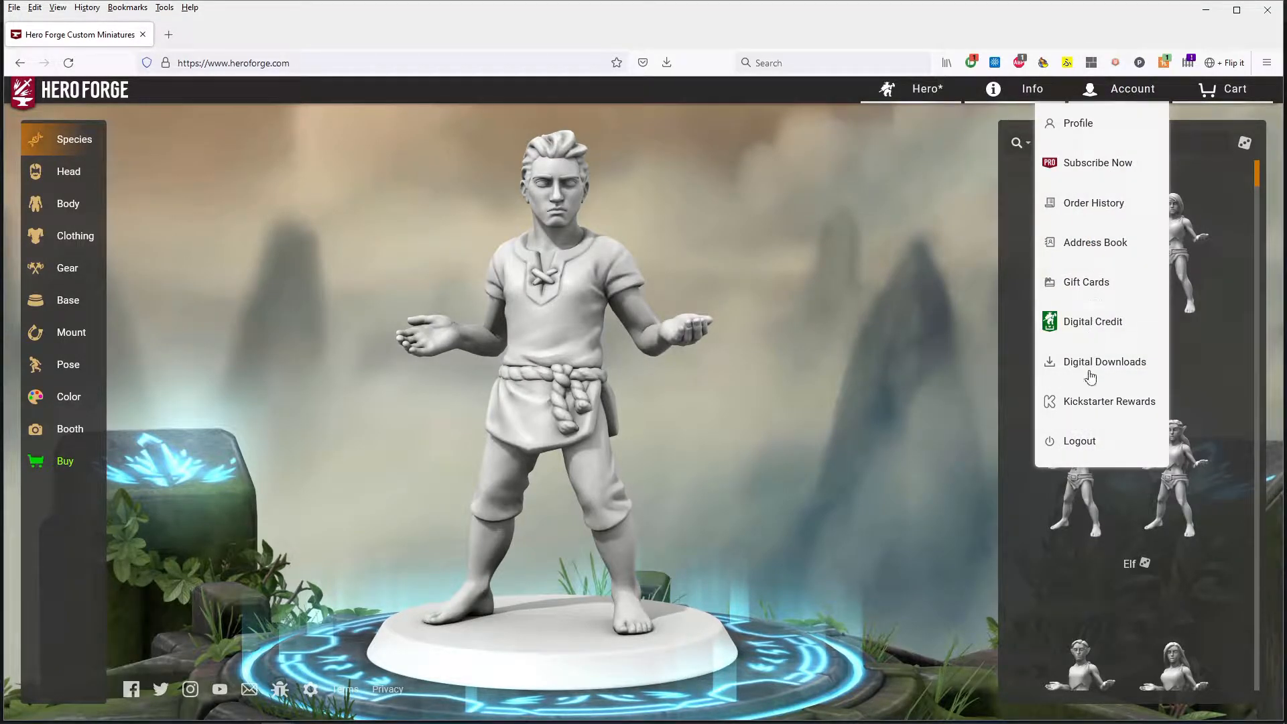
pyautogui.click(1204, 92)
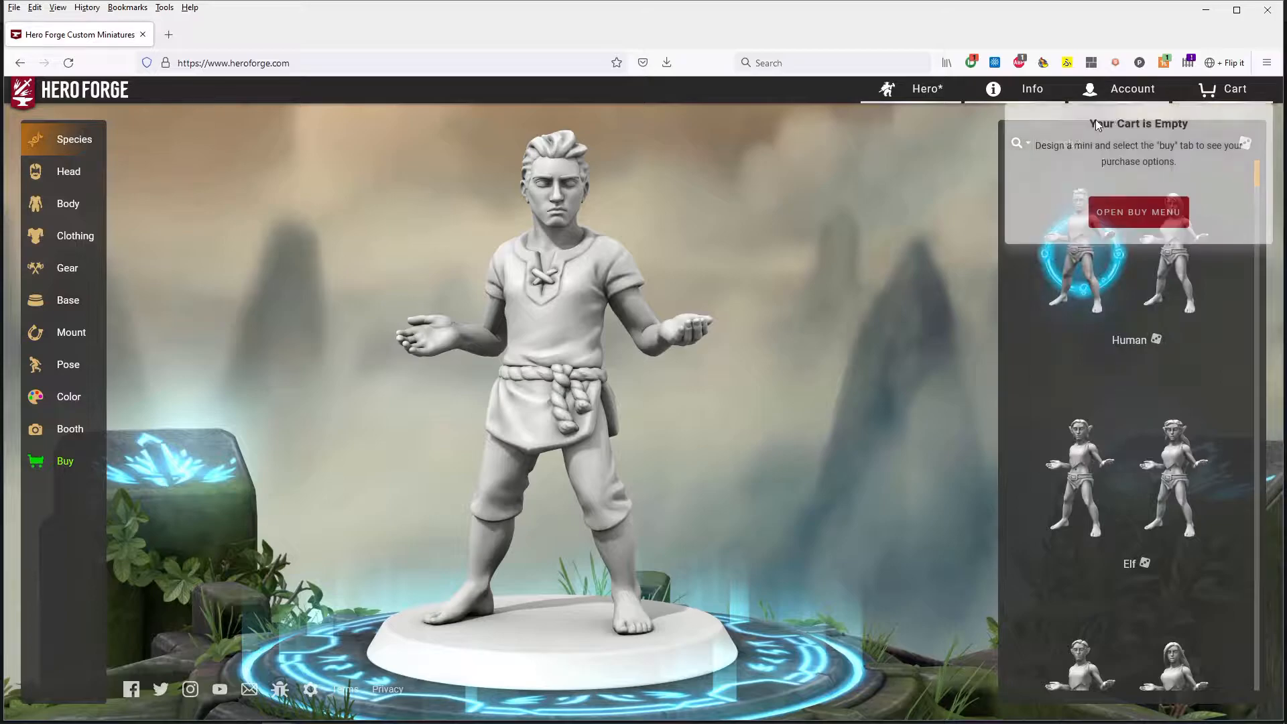
pyautogui.click(846, 258)
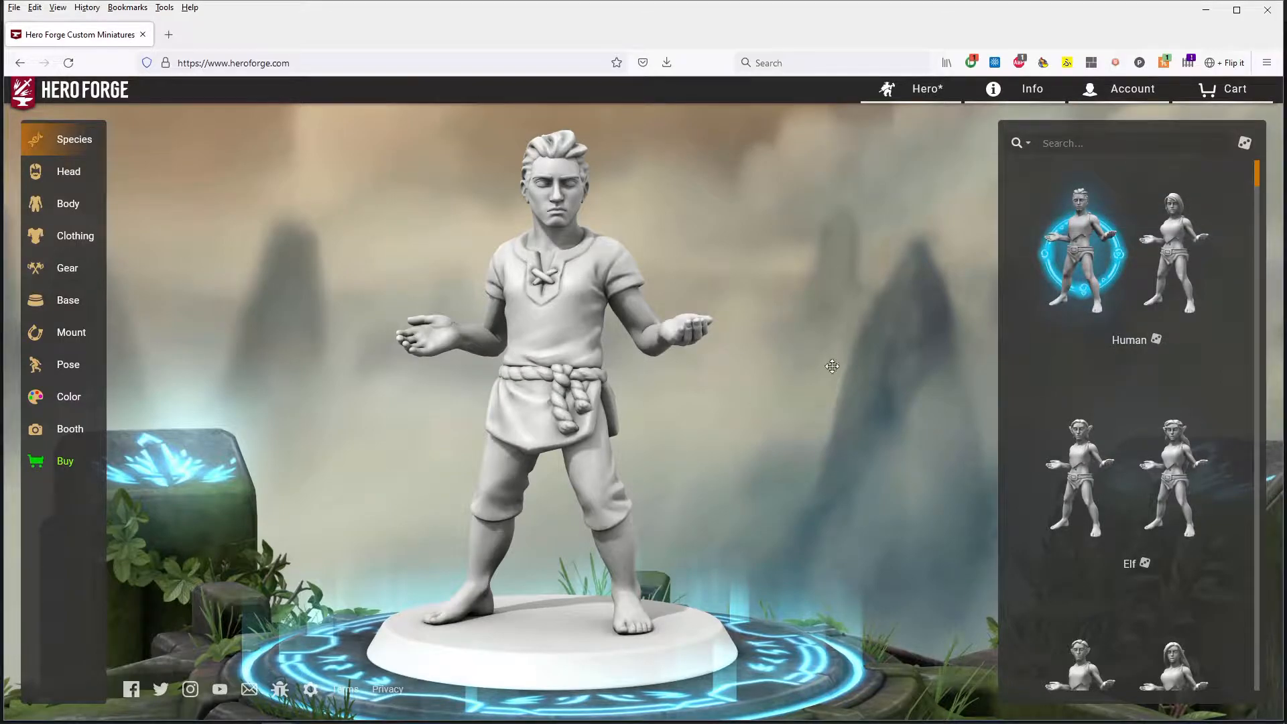
pyautogui.click(1234, 94)
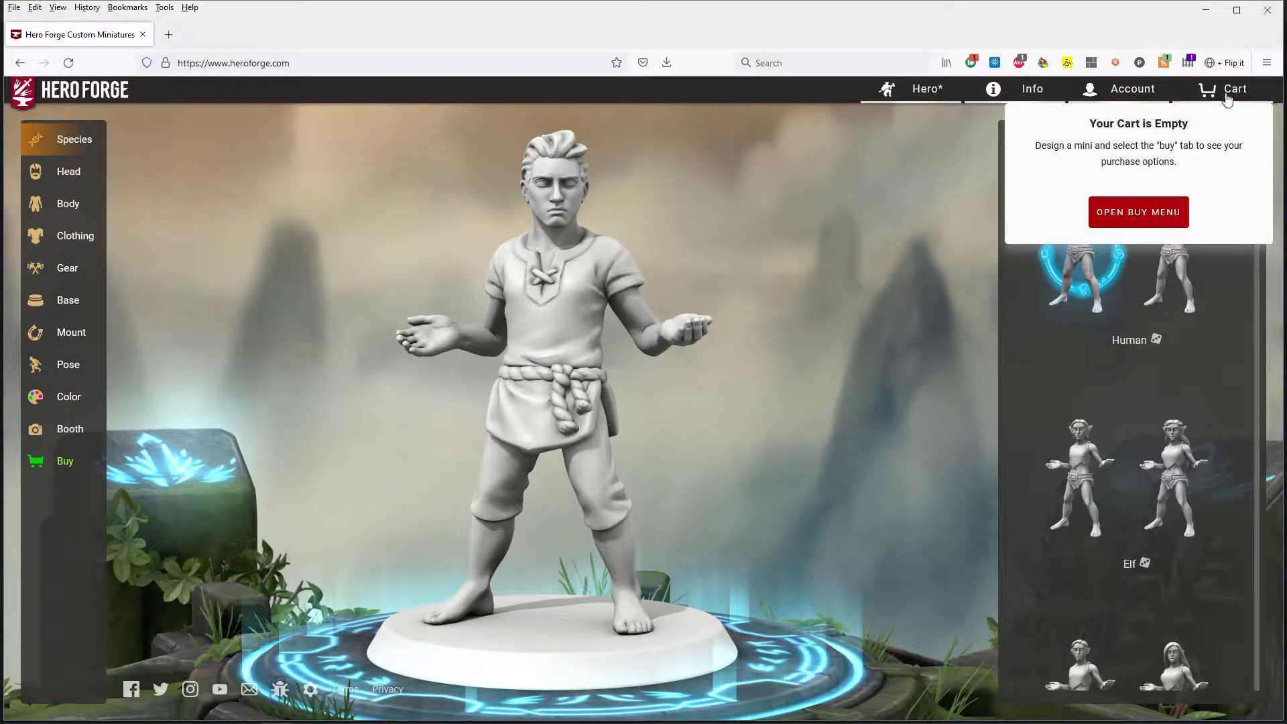
pyautogui.click(623, 403)
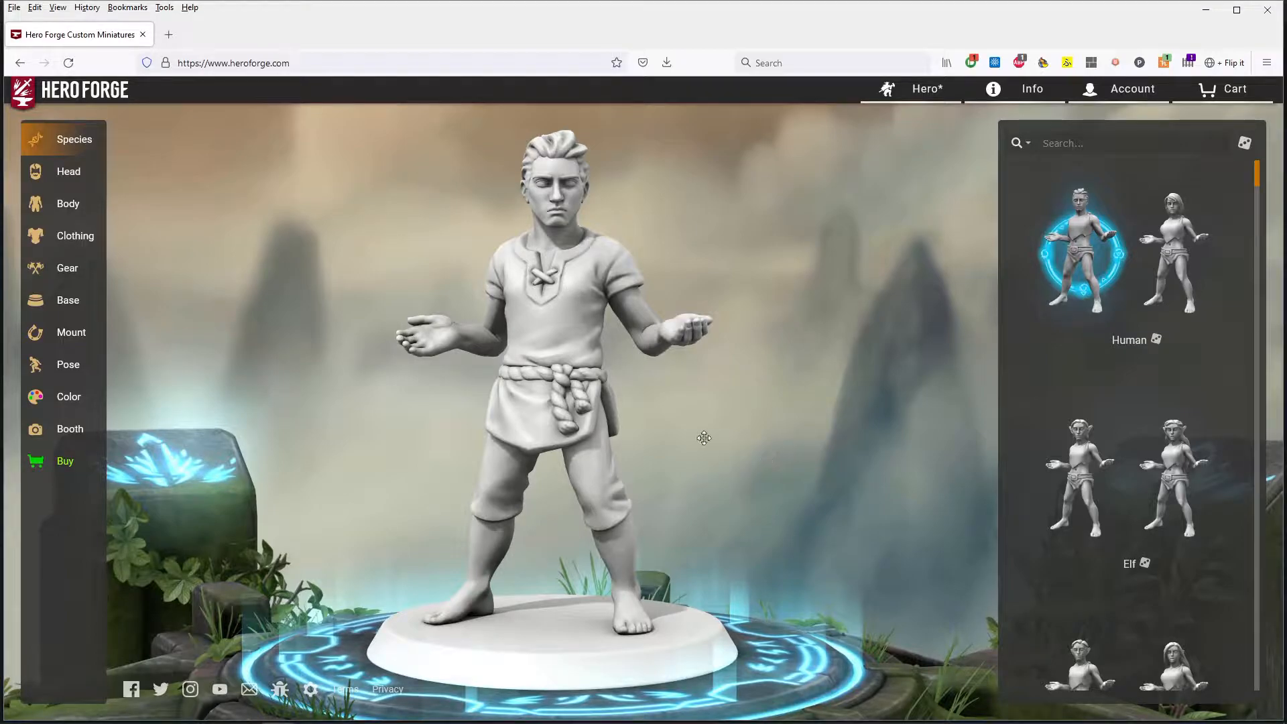
# Step: Examine the default male human figure up close and from all sides, finishing at its front
pyautogui.moveTo(668, 418); pyautogui.dragTo(654, 456, button='right')
pyautogui.moveTo(725, 438); pyautogui.dragTo(496, 398)
pyautogui.scroll(2, 496, 397)
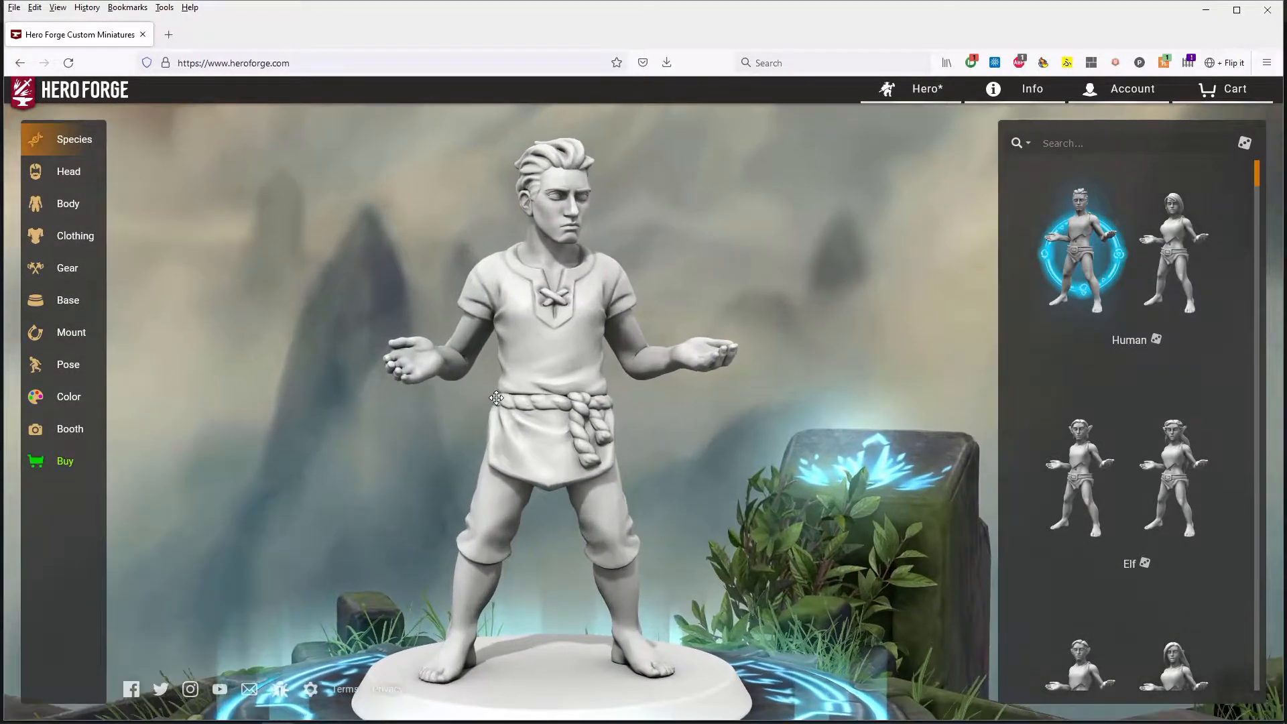
pyautogui.moveTo(541, 526); pyautogui.dragTo(926, 545)
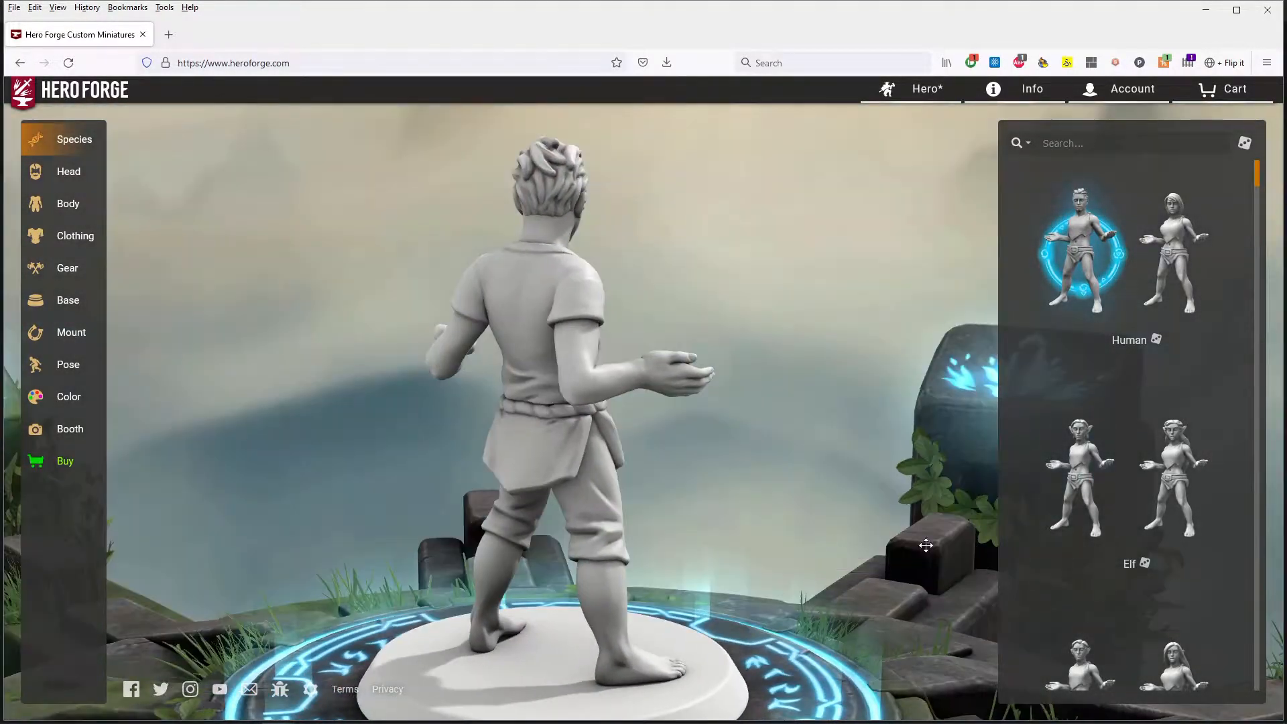
pyautogui.moveTo(536, 542); pyautogui.dragTo(798, 564)
pyautogui.moveTo(511, 537); pyautogui.dragTo(891, 529)
pyautogui.moveTo(677, 535); pyautogui.dragTo(725, 539)
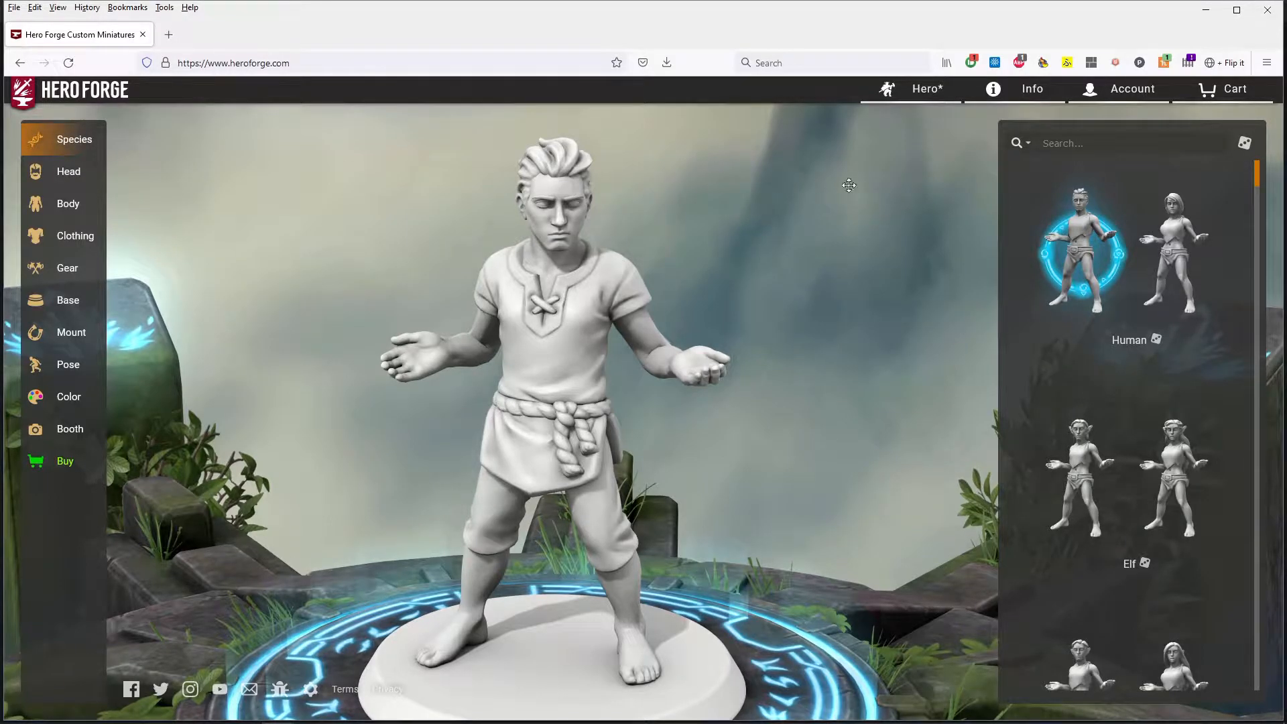
# Step: Browse the available species from Human down to Orc, reading the descriptions of individual species along the way
pyautogui.moveTo(1197, 215)
pyautogui.scroll(-7, 1140, 376)
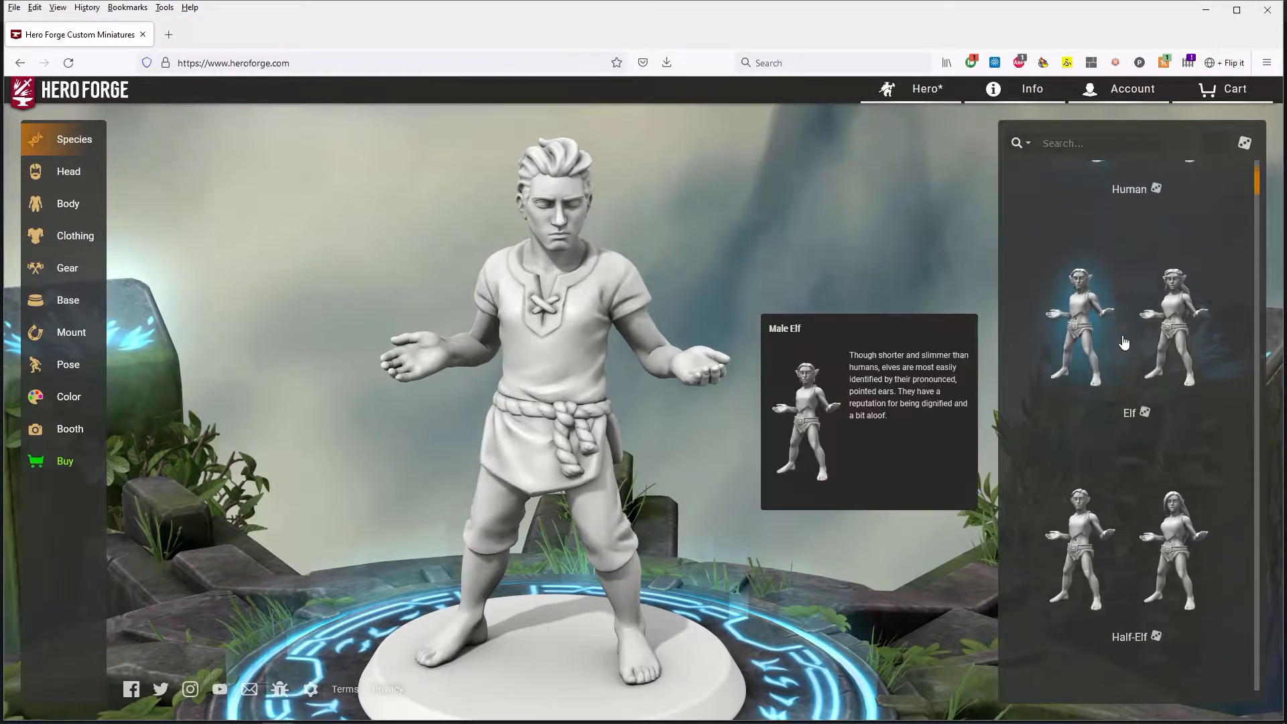
pyautogui.scroll(-5, 1155, 390)
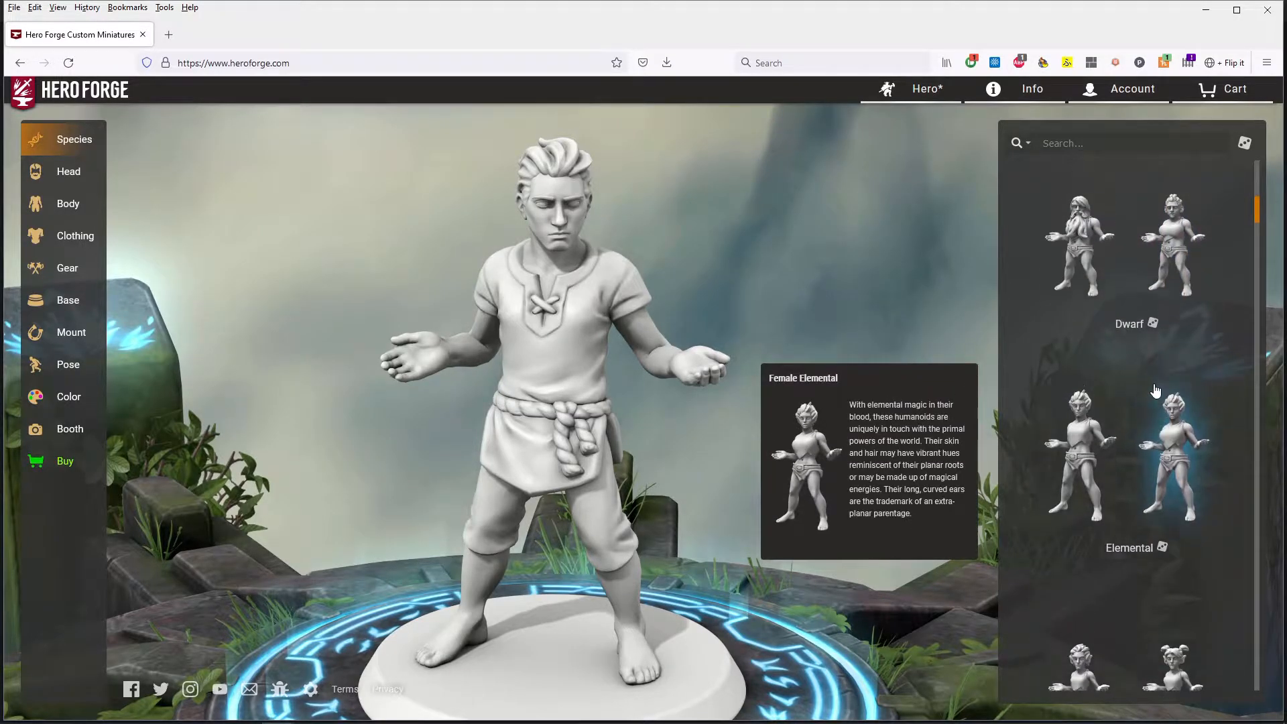
pyautogui.scroll(10, 1155, 390)
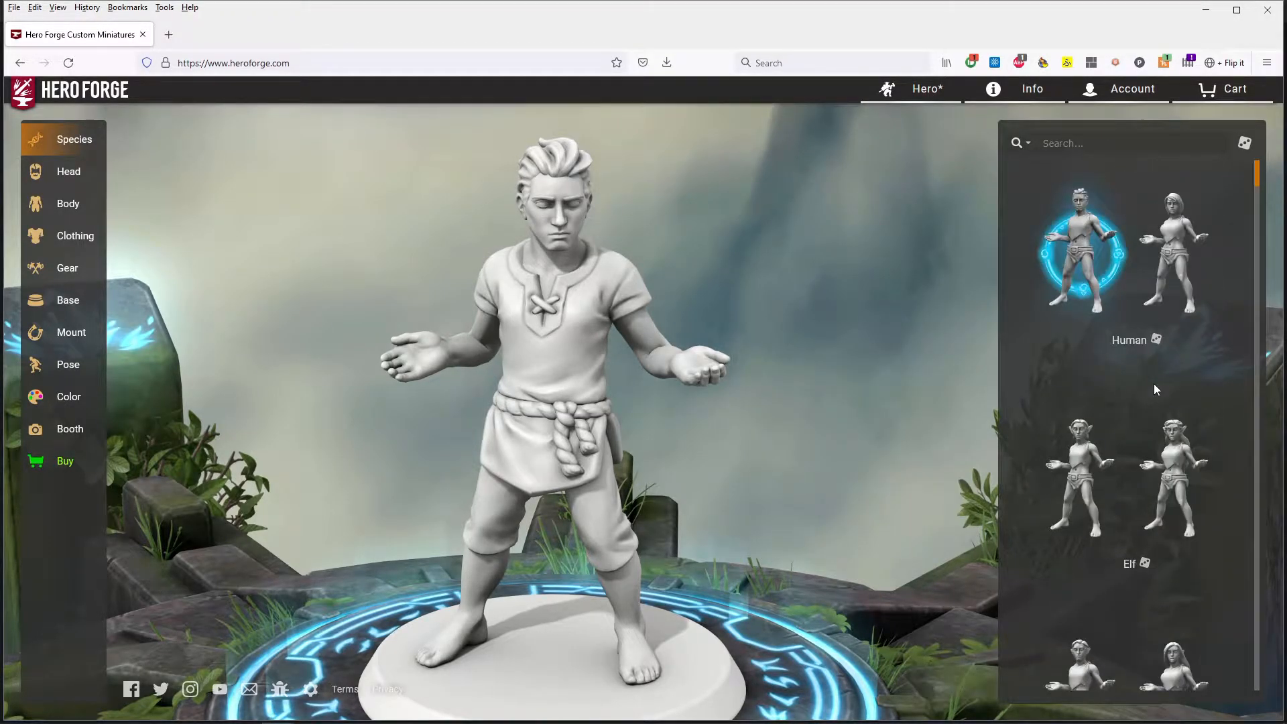
pyautogui.moveTo(1158, 467)
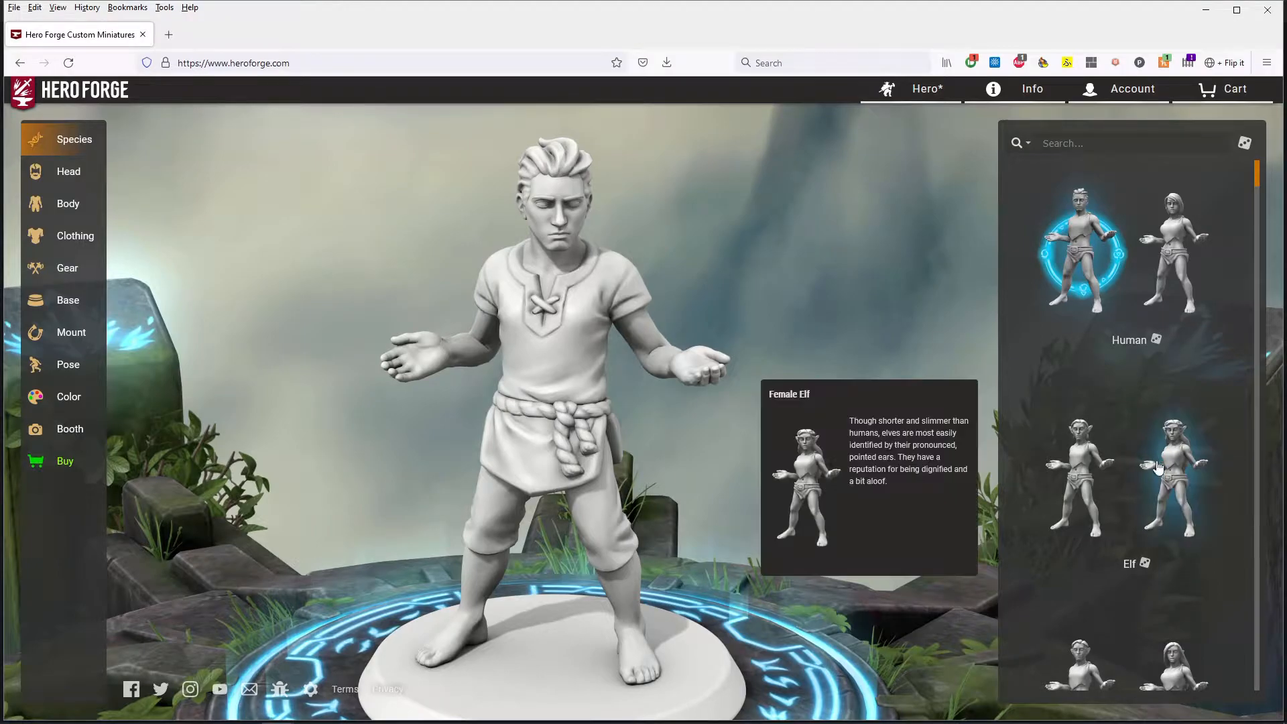
pyautogui.scroll(-12, 1158, 467)
pyautogui.scroll(-2, 1160, 464)
pyautogui.scroll(-10, 1124, 443)
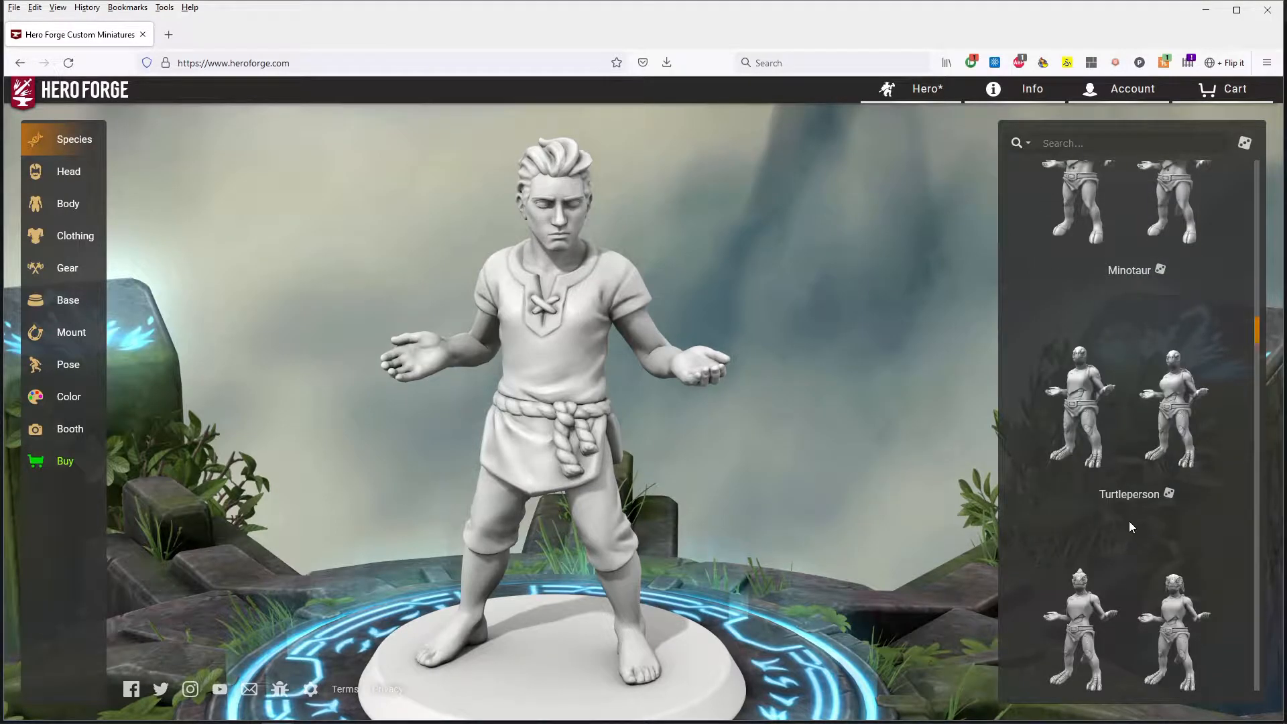
pyautogui.moveTo(1122, 489)
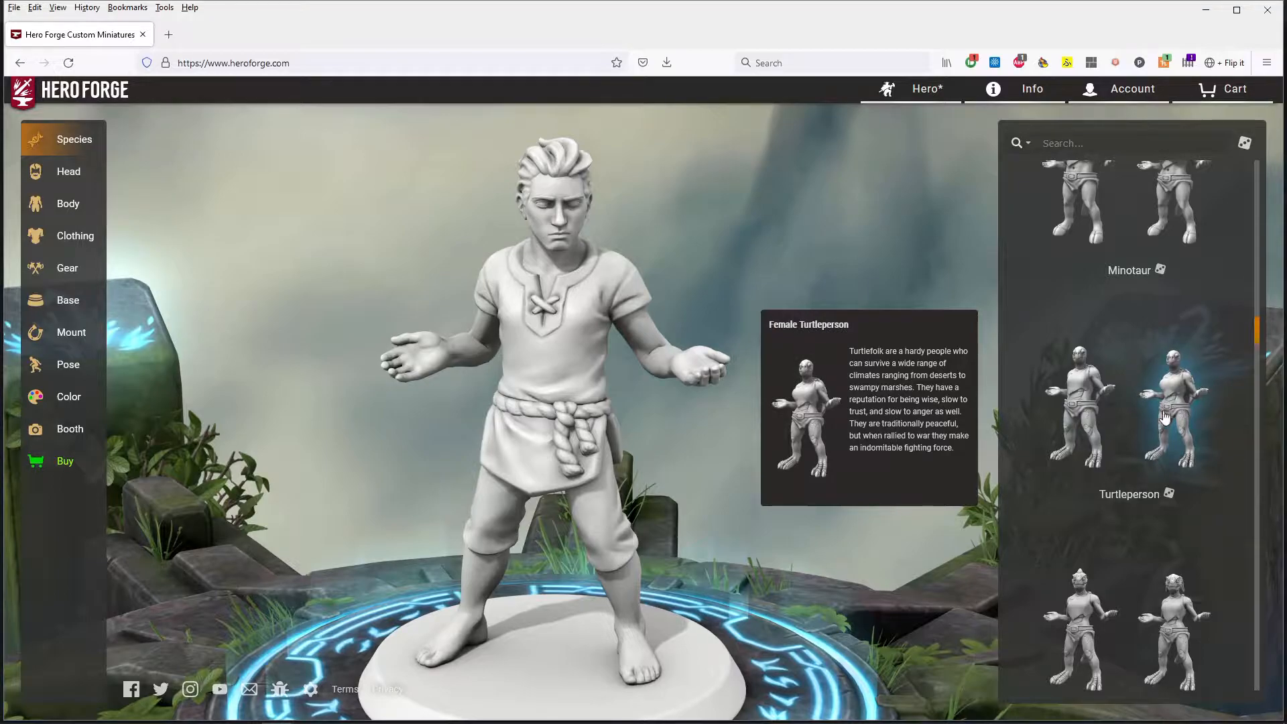
pyautogui.scroll(-12, 1133, 470)
pyautogui.scroll(-5, 1128, 474)
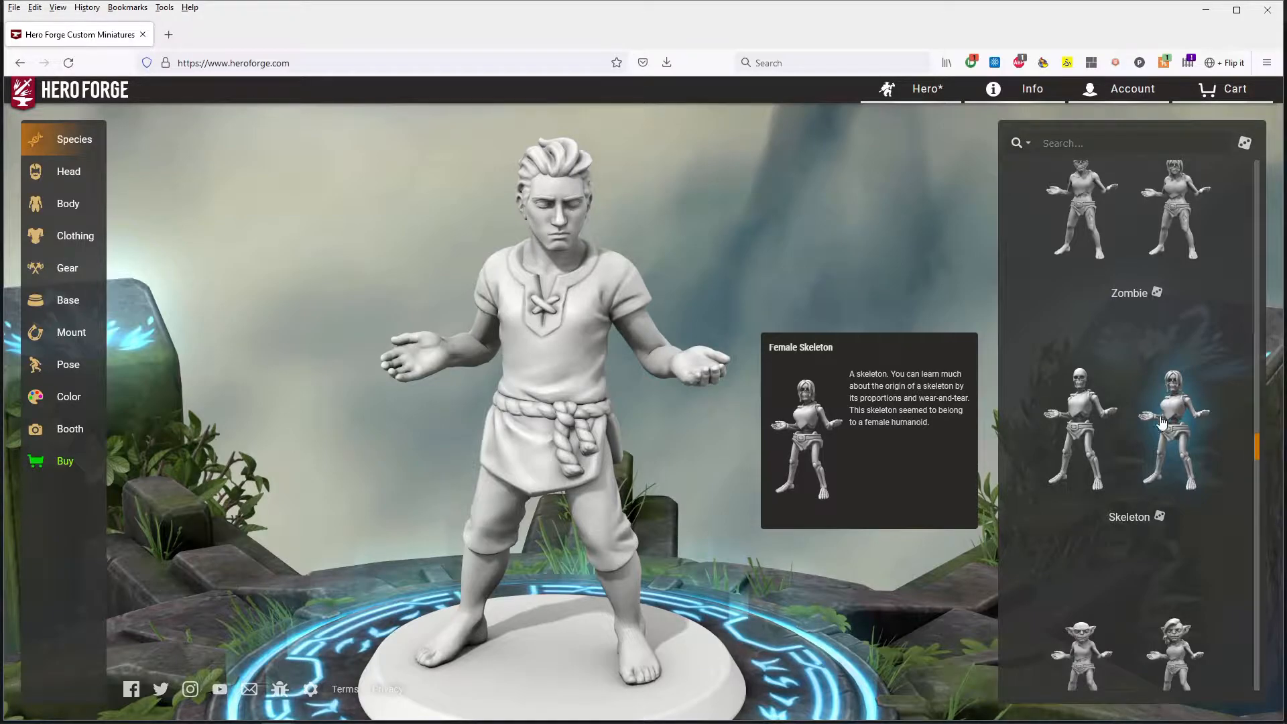
pyautogui.scroll(-5, 1127, 493)
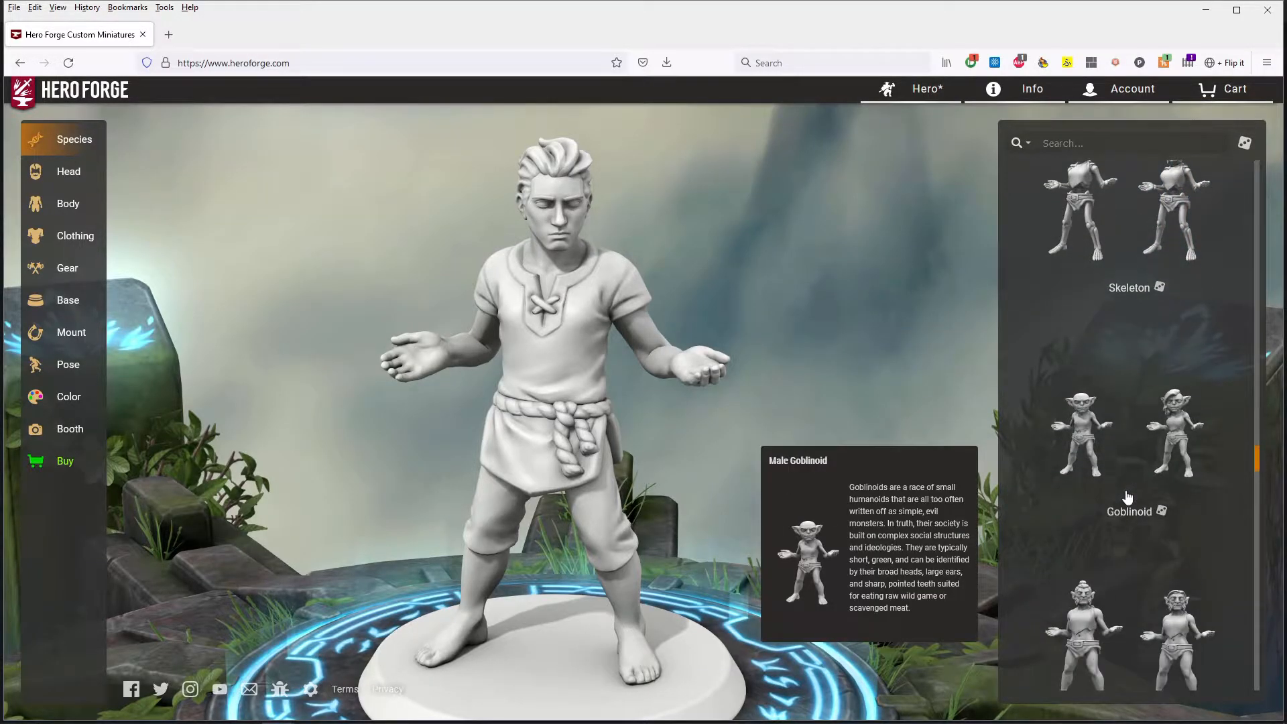
pyautogui.scroll(-5, 1128, 497)
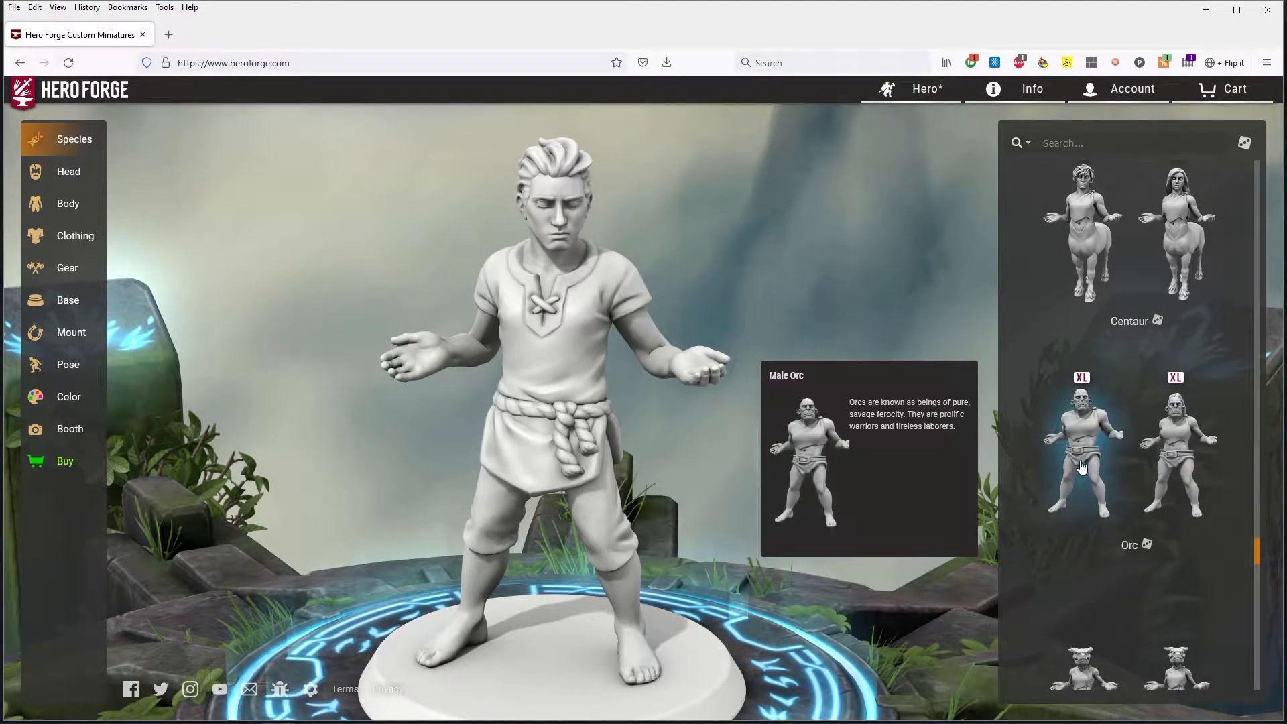
# Step: Try the male and female Orc species on the figure in turn to compare them, ending on Female Orc
pyautogui.click(1085, 427)
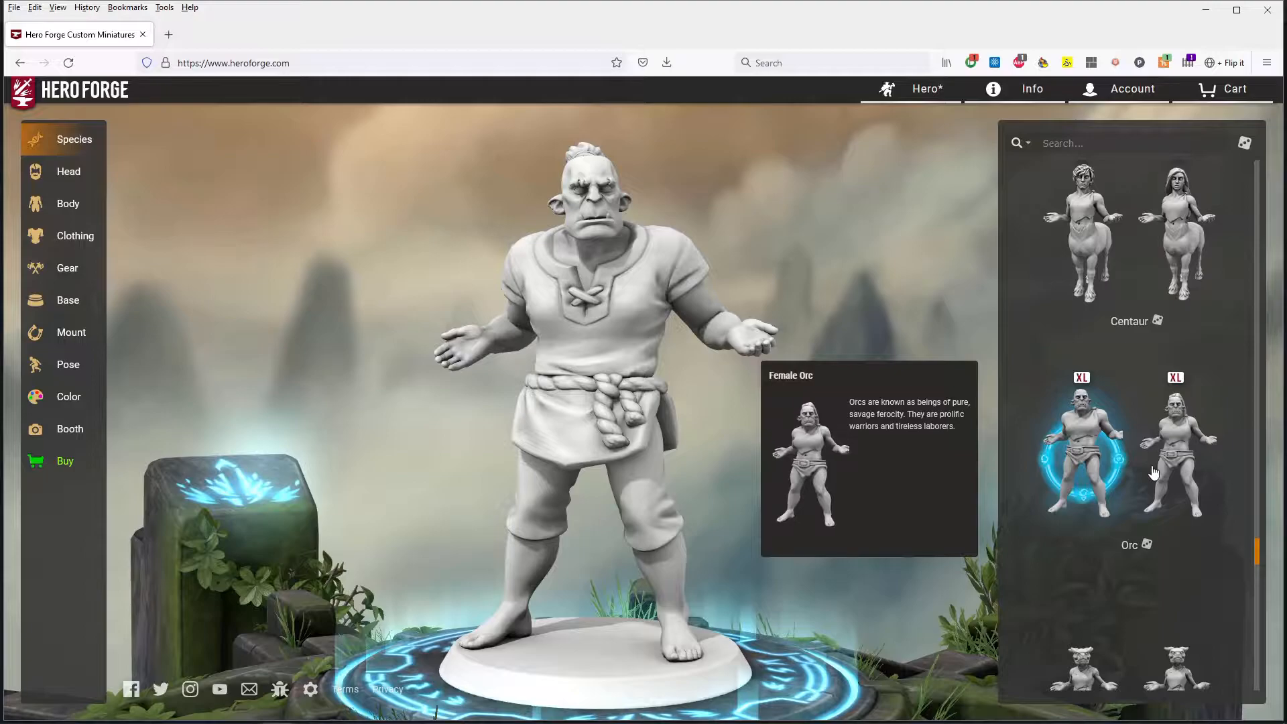
pyautogui.click(1180, 450)
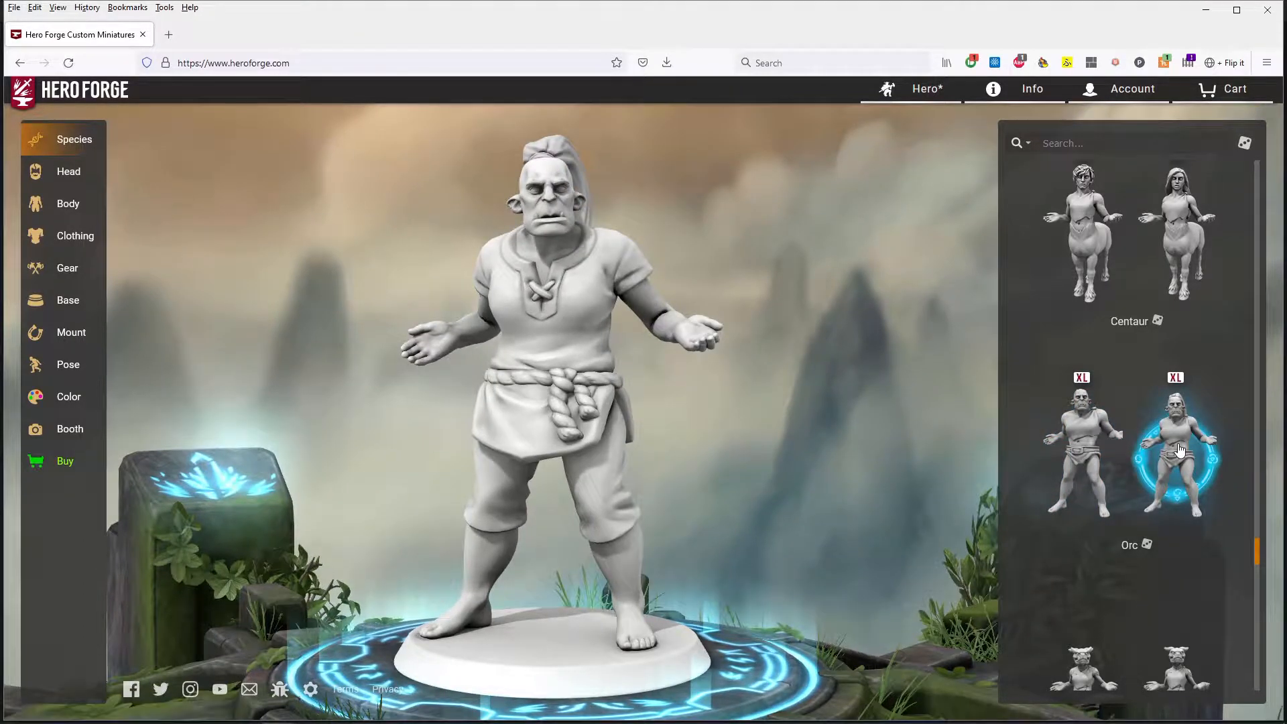
pyautogui.moveTo(647, 433); pyautogui.dragTo(978, 441)
pyautogui.click(1086, 441)
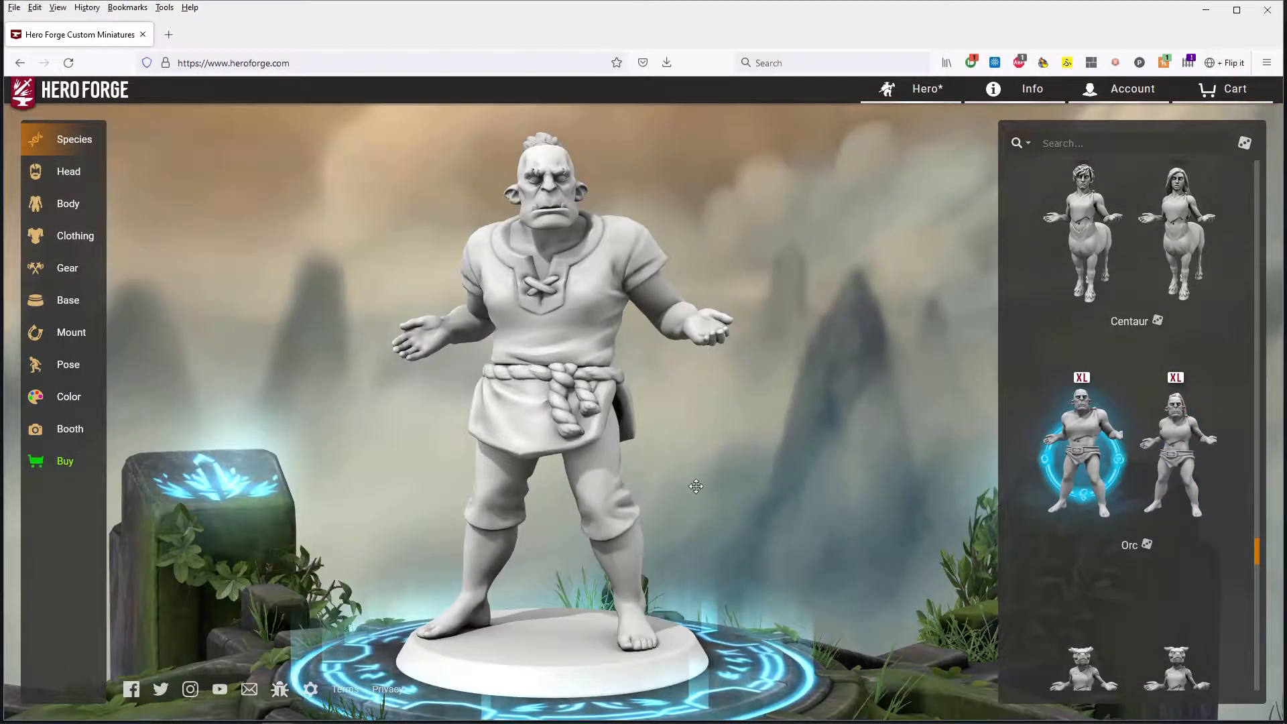
pyautogui.moveTo(696, 486); pyautogui.dragTo(938, 481)
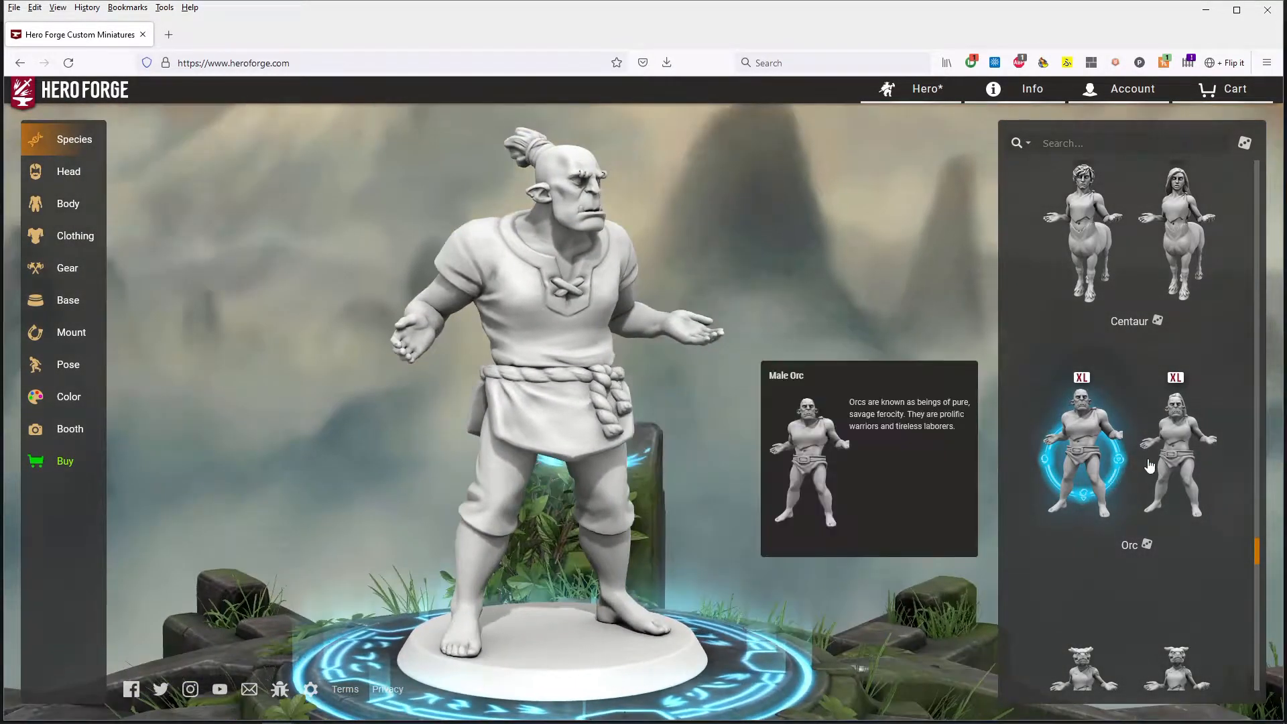
pyautogui.click(1172, 452)
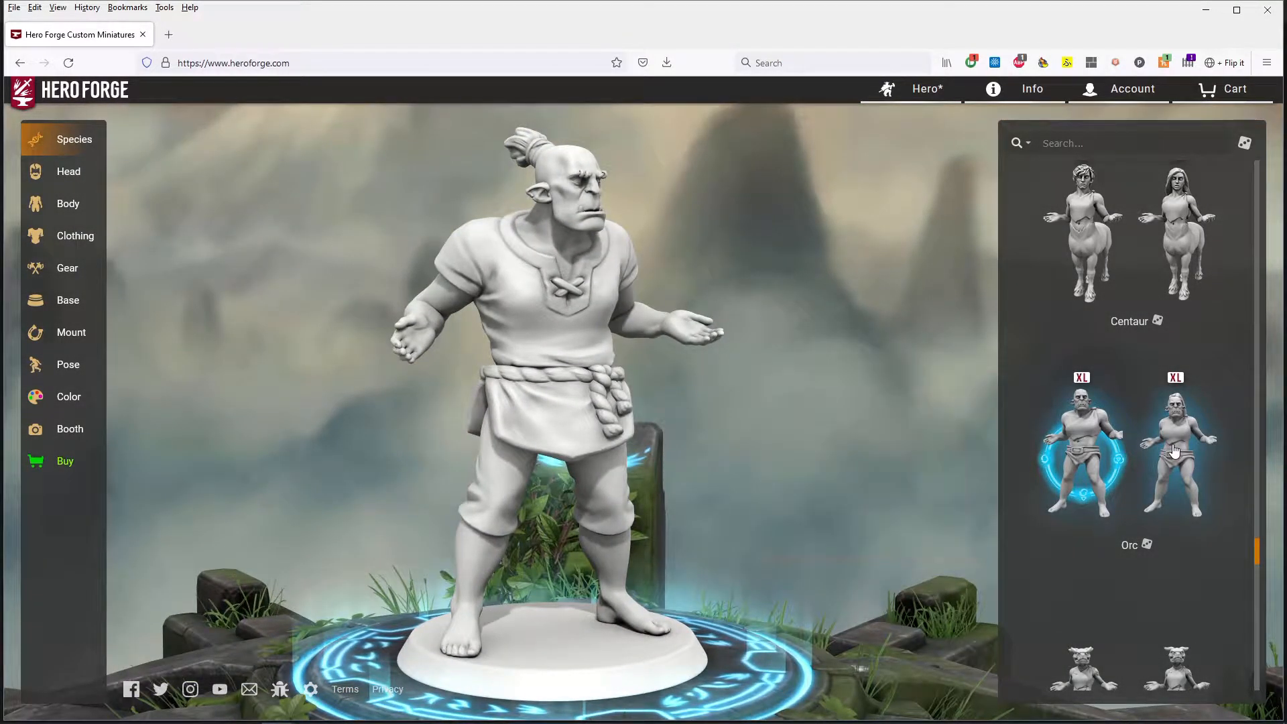
# Step: Change the figure's species to Female Fox and inspect its tail and side profile
pyautogui.scroll(-5, 1084, 456)
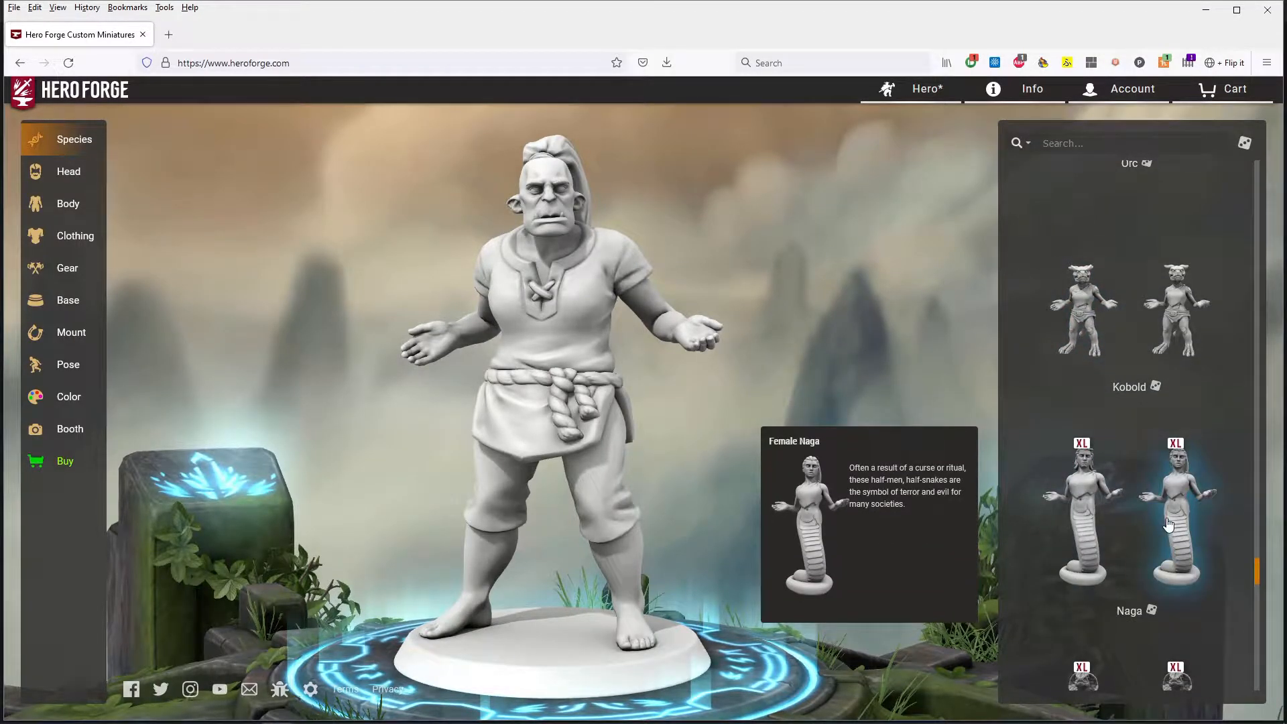
pyautogui.scroll(-3, 1168, 523)
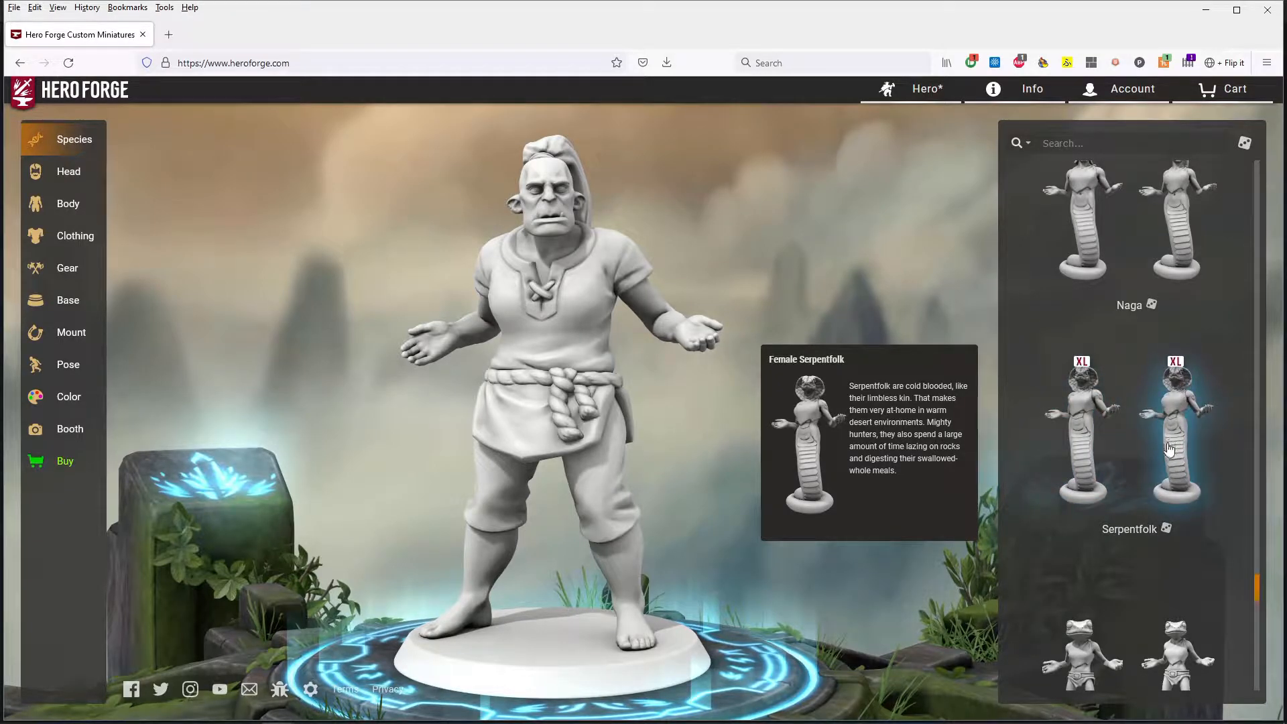
pyautogui.scroll(-7, 1169, 450)
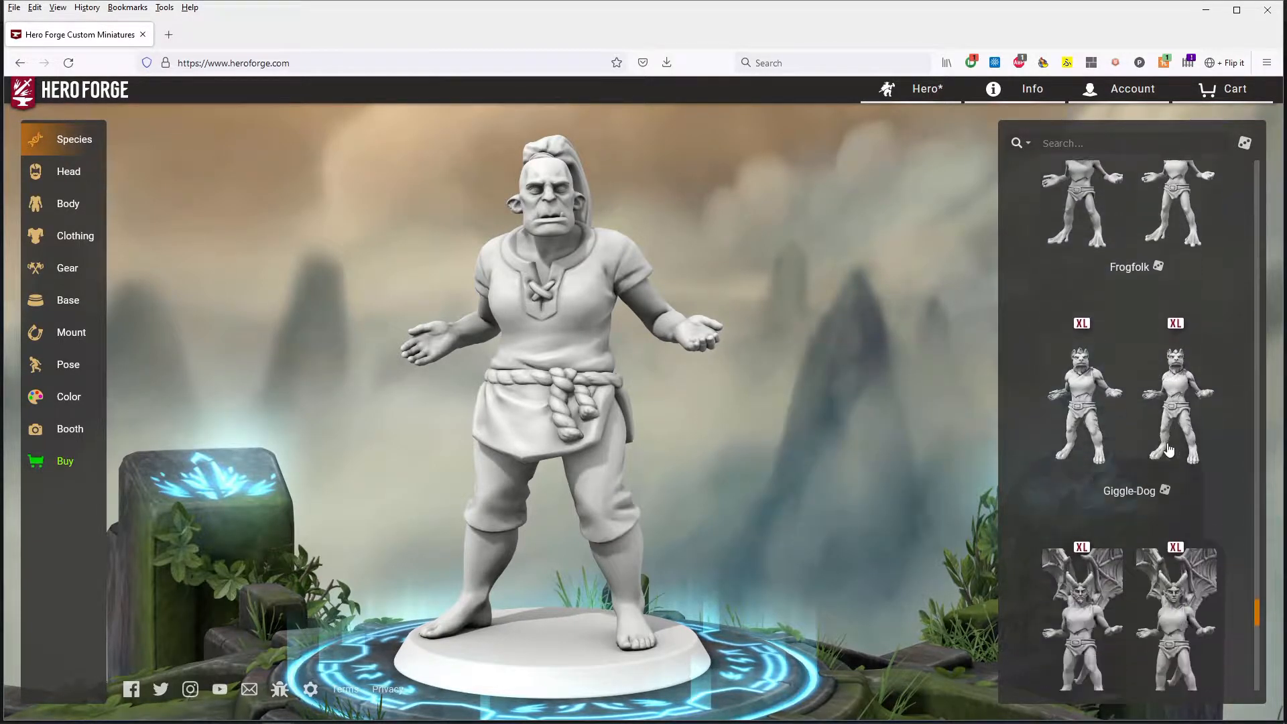
pyautogui.scroll(-2, 1169, 449)
pyautogui.scroll(-3, 1168, 449)
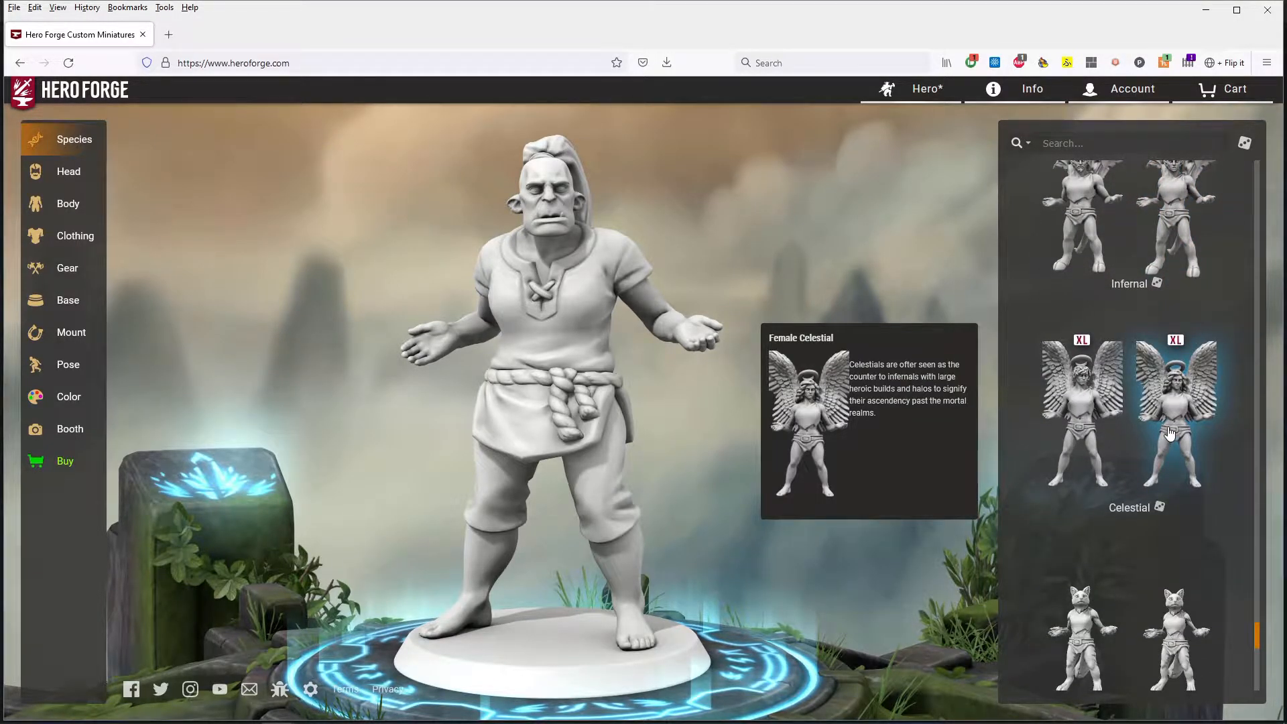
pyautogui.scroll(-3, 1170, 434)
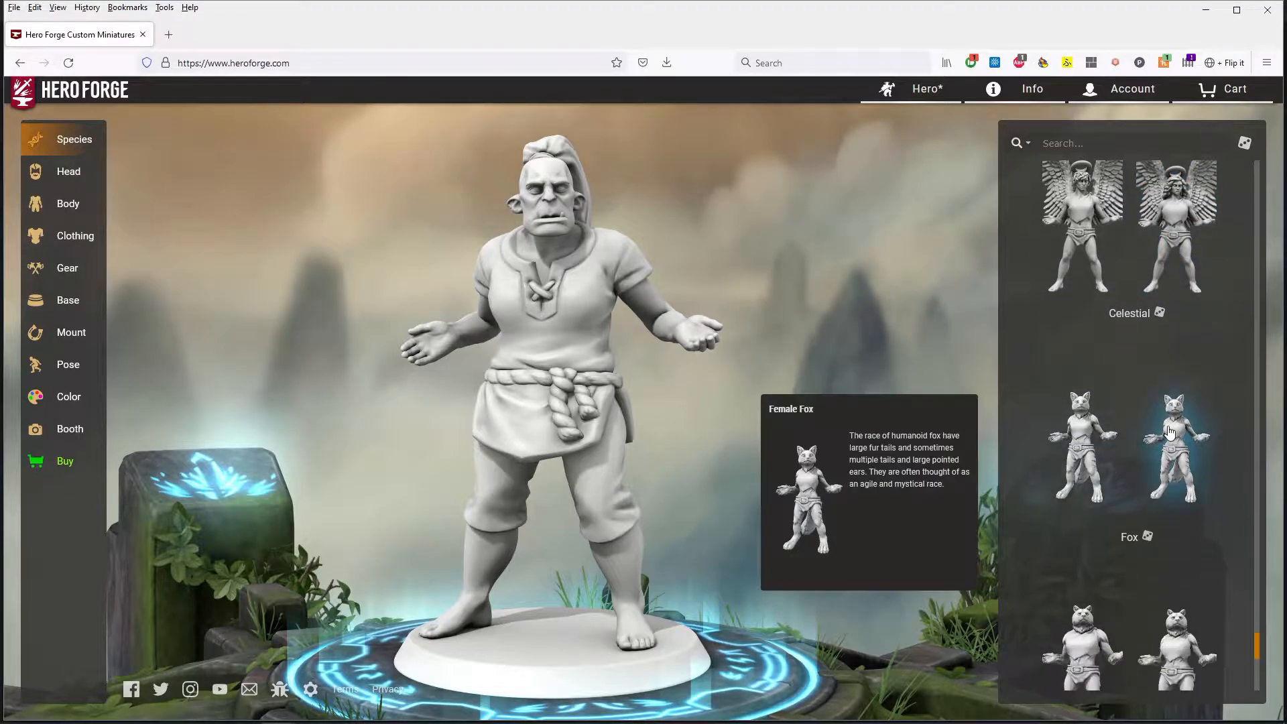
pyautogui.click(1170, 434)
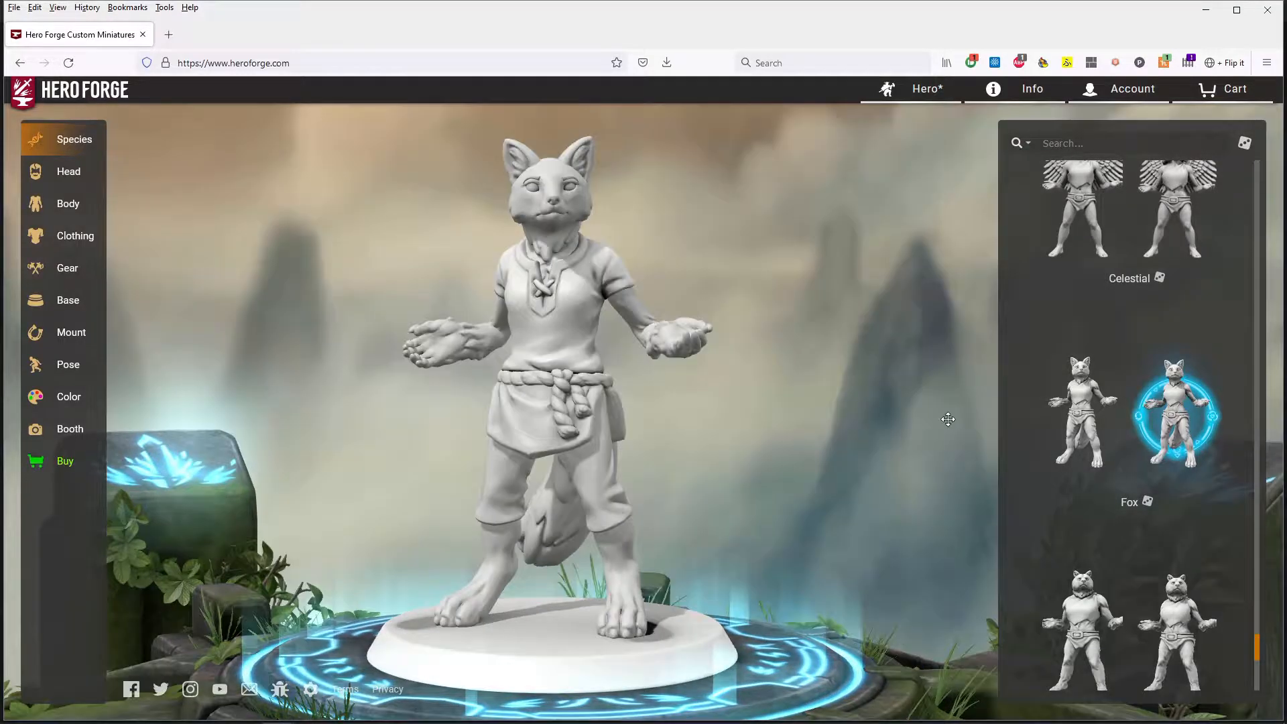
pyautogui.moveTo(877, 492); pyautogui.dragTo(692, 451)
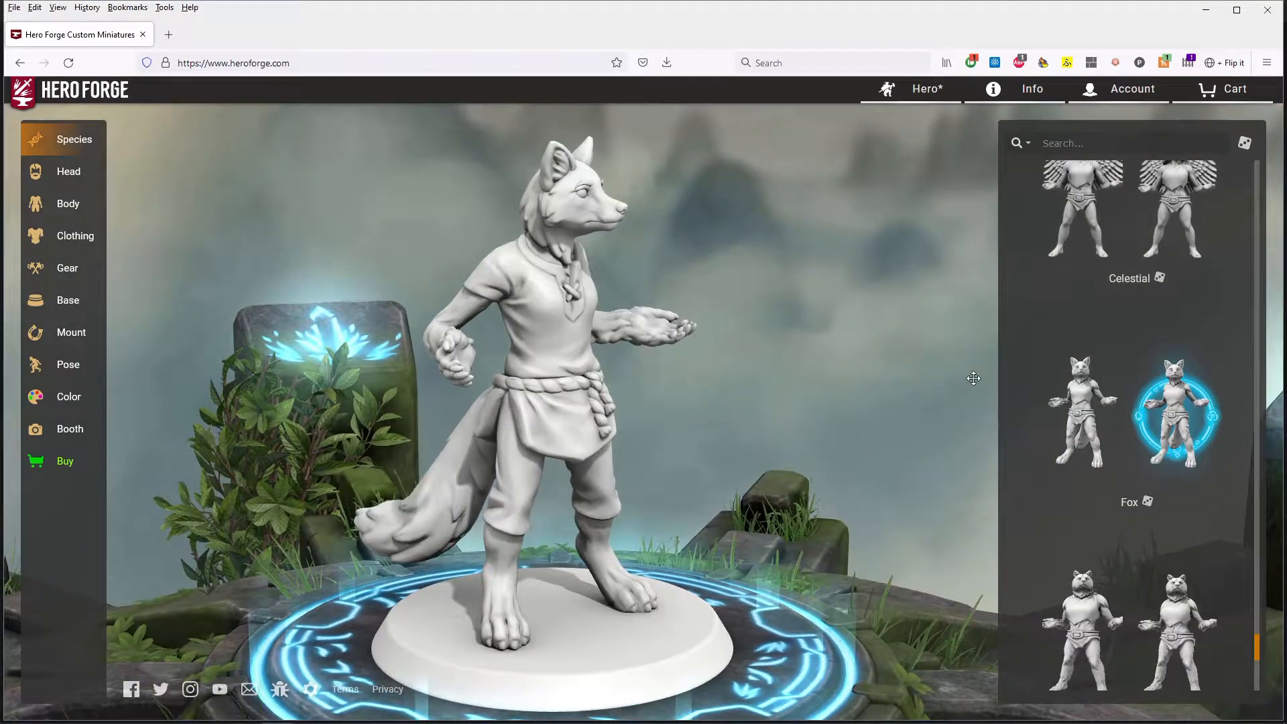
# Step: Change the figure's species to the male Insect at the end of the species list and inspect it
pyautogui.scroll(-5, 1100, 392)
pyautogui.scroll(-2, 1100, 392)
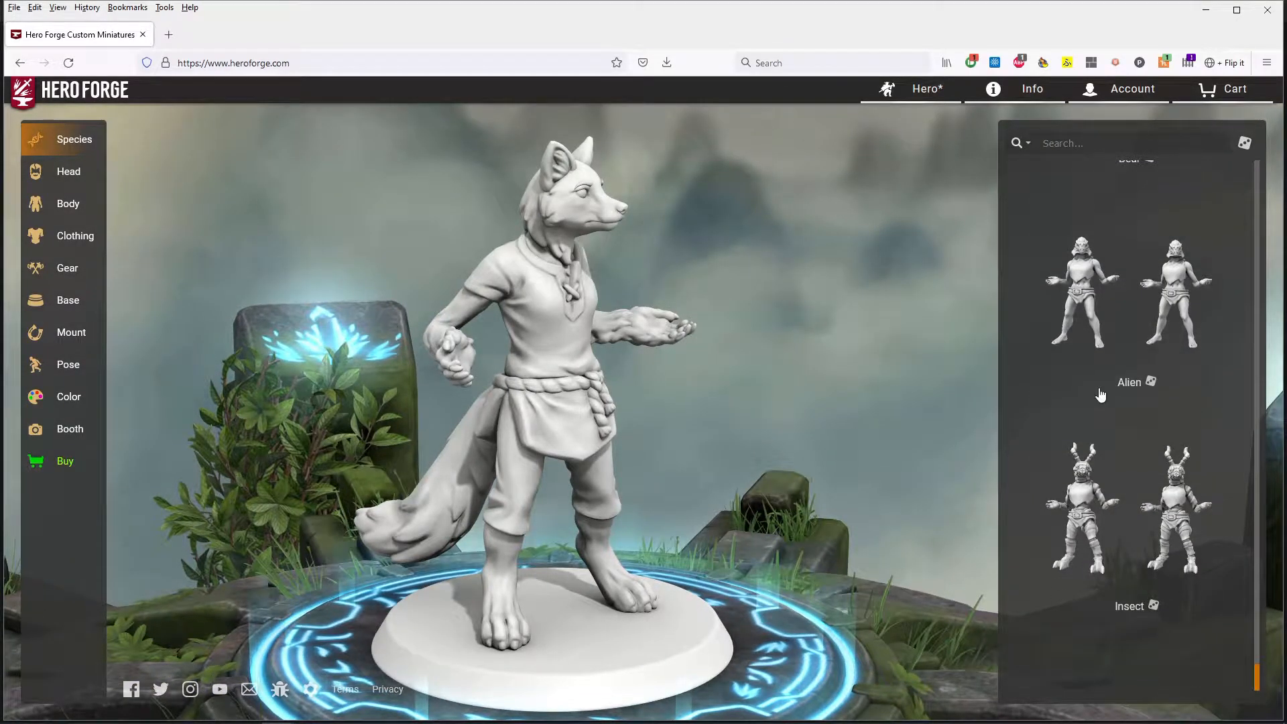
pyautogui.click(1093, 513)
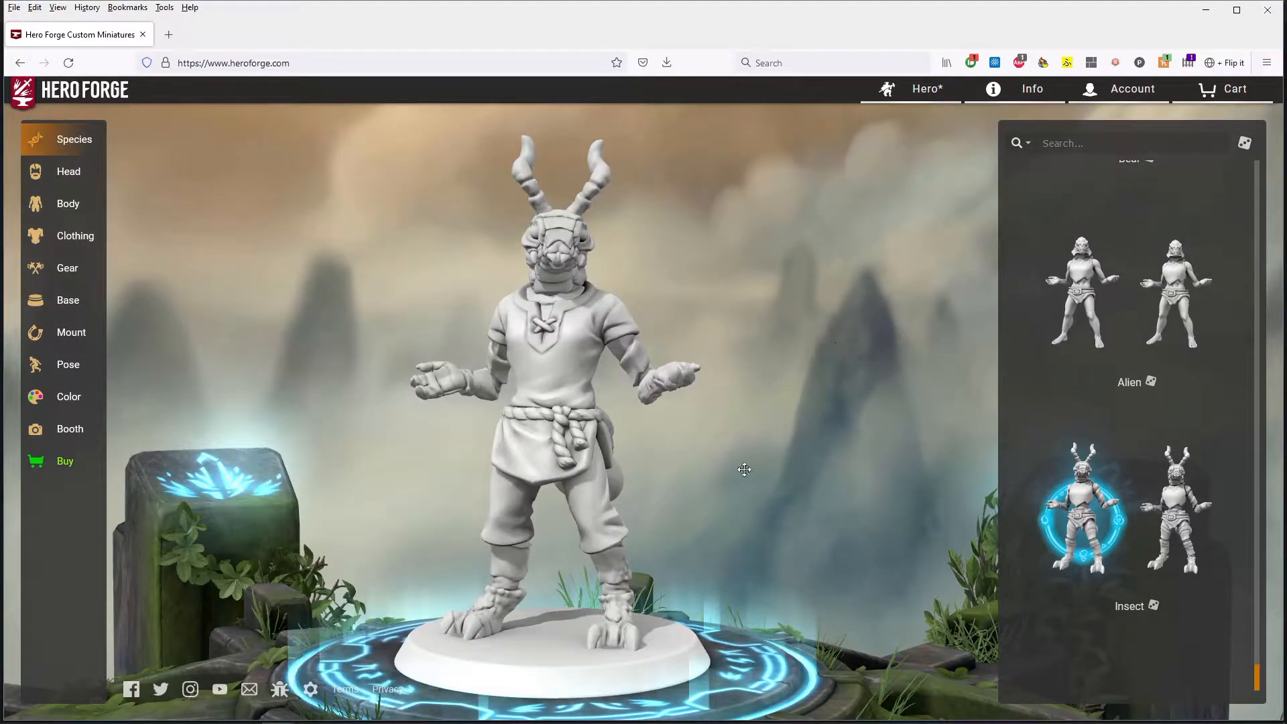
pyautogui.moveTo(715, 529); pyautogui.dragTo(771, 498)
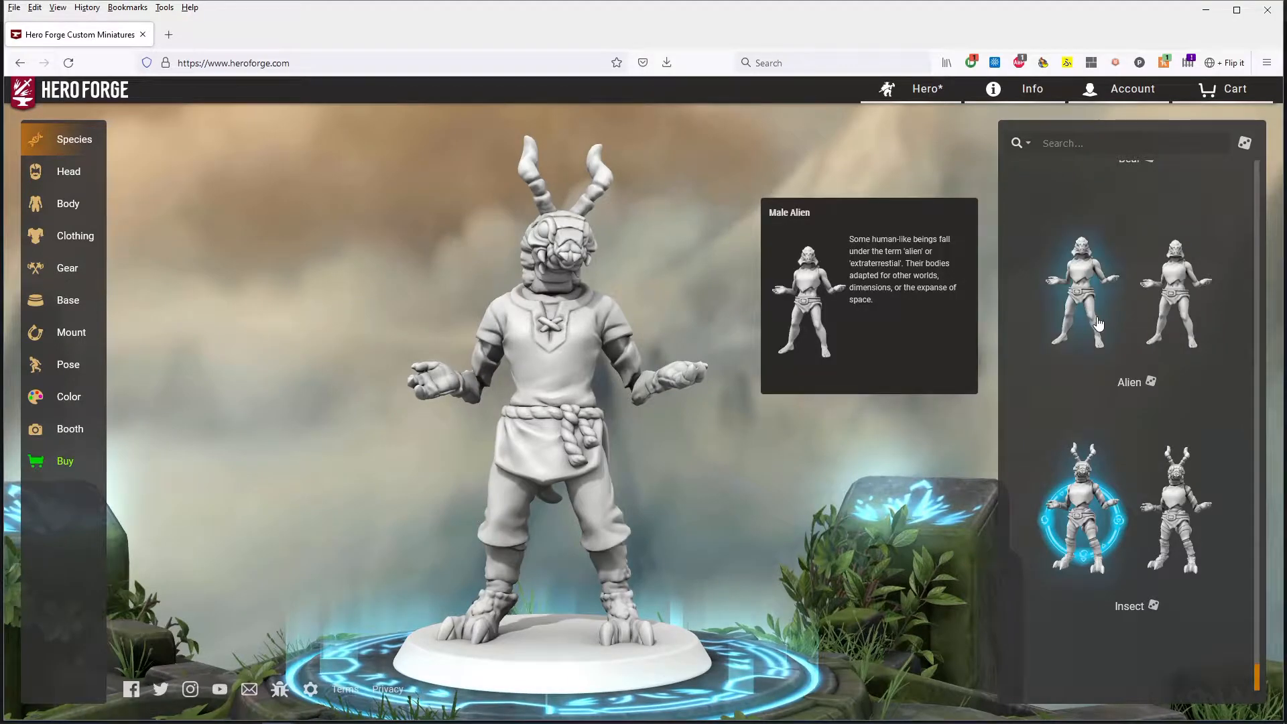
# Step: Try the male Hobgoblin and male Robot species on the figure in turn and inspect the Robot
pyautogui.scroll(5, 1097, 316)
pyautogui.scroll(10, 1098, 322)
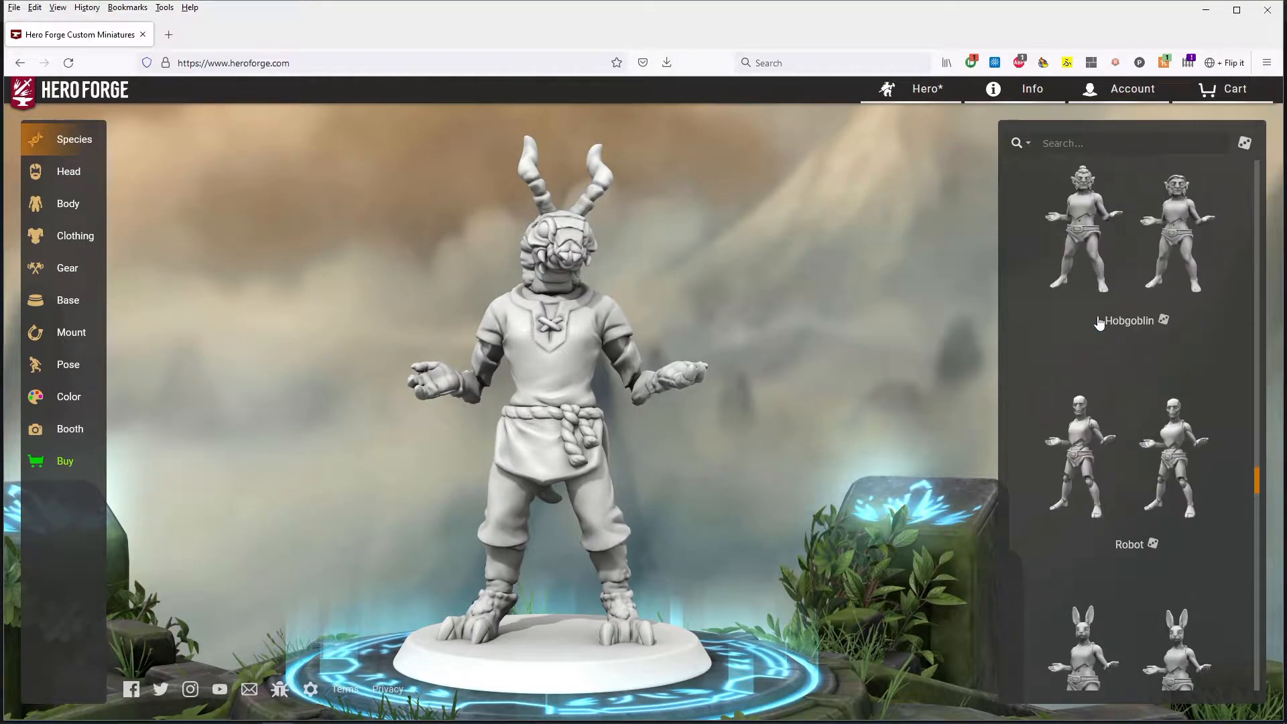
pyautogui.click(1086, 293)
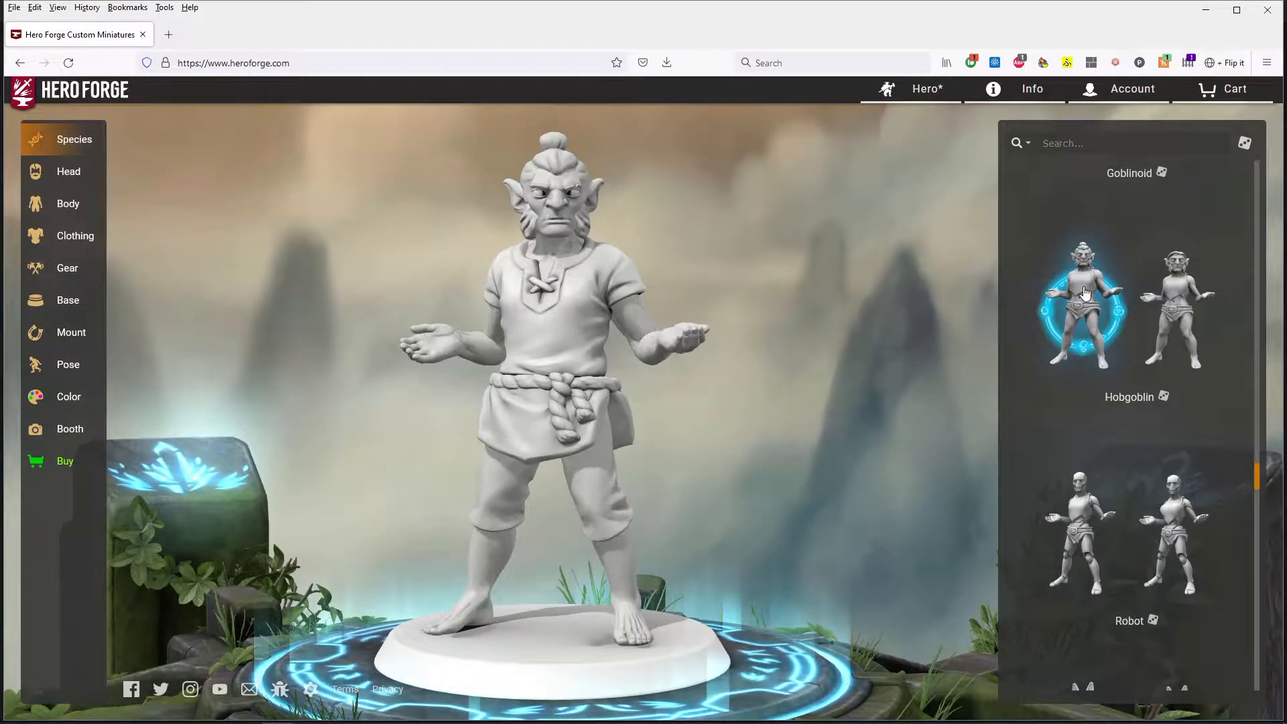
pyautogui.click(1079, 513)
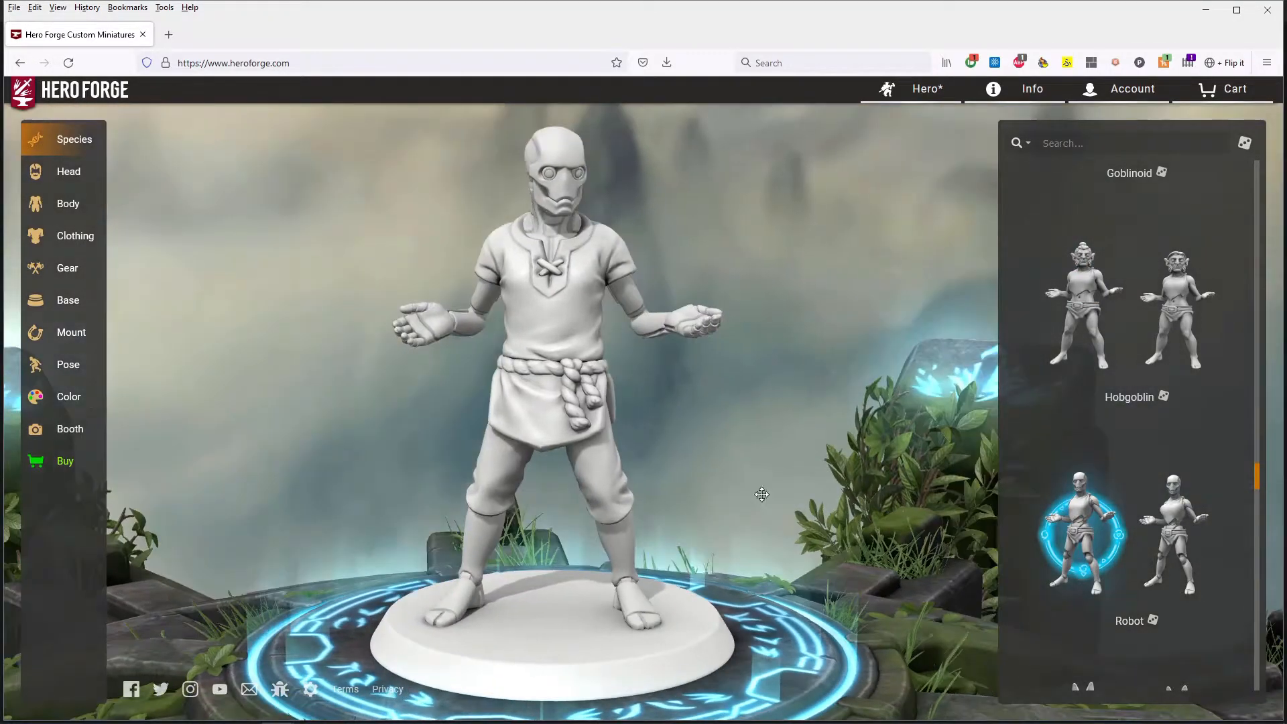
pyautogui.moveTo(661, 491); pyautogui.dragTo(976, 488)
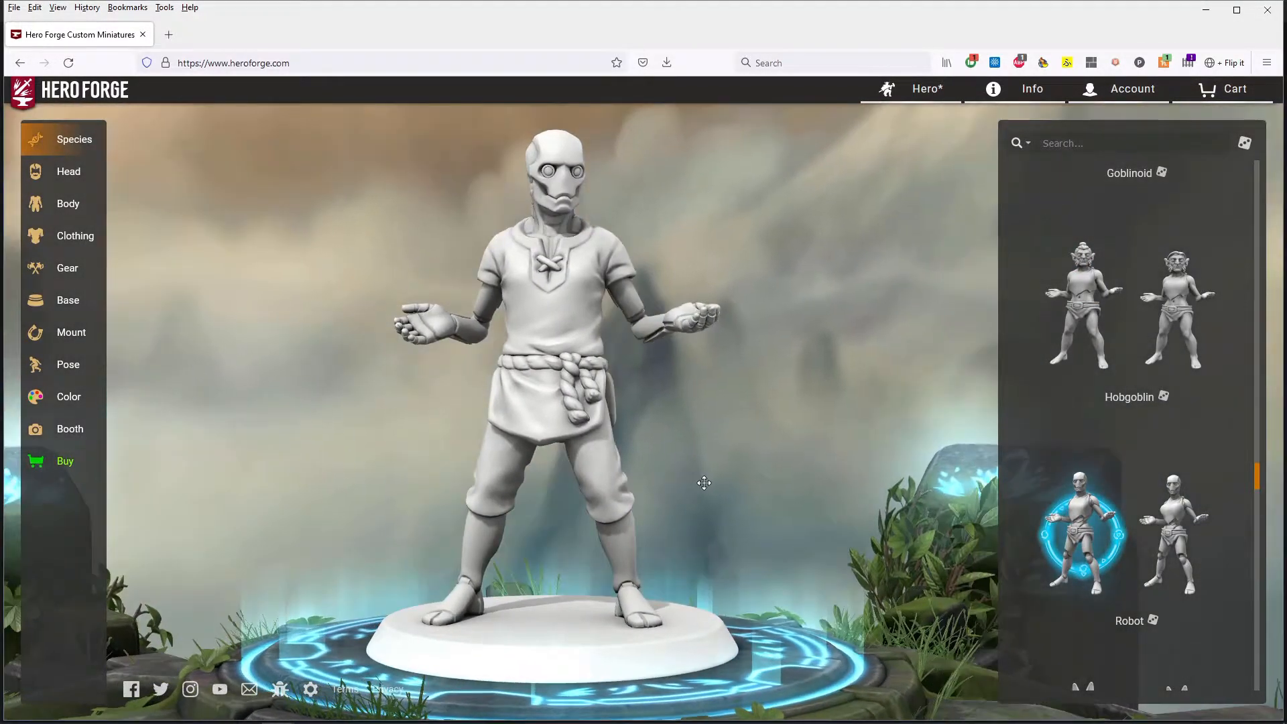
# Step: Change the figure's species to Male Goblinoid and inspect it
pyautogui.scroll(3, 1086, 333)
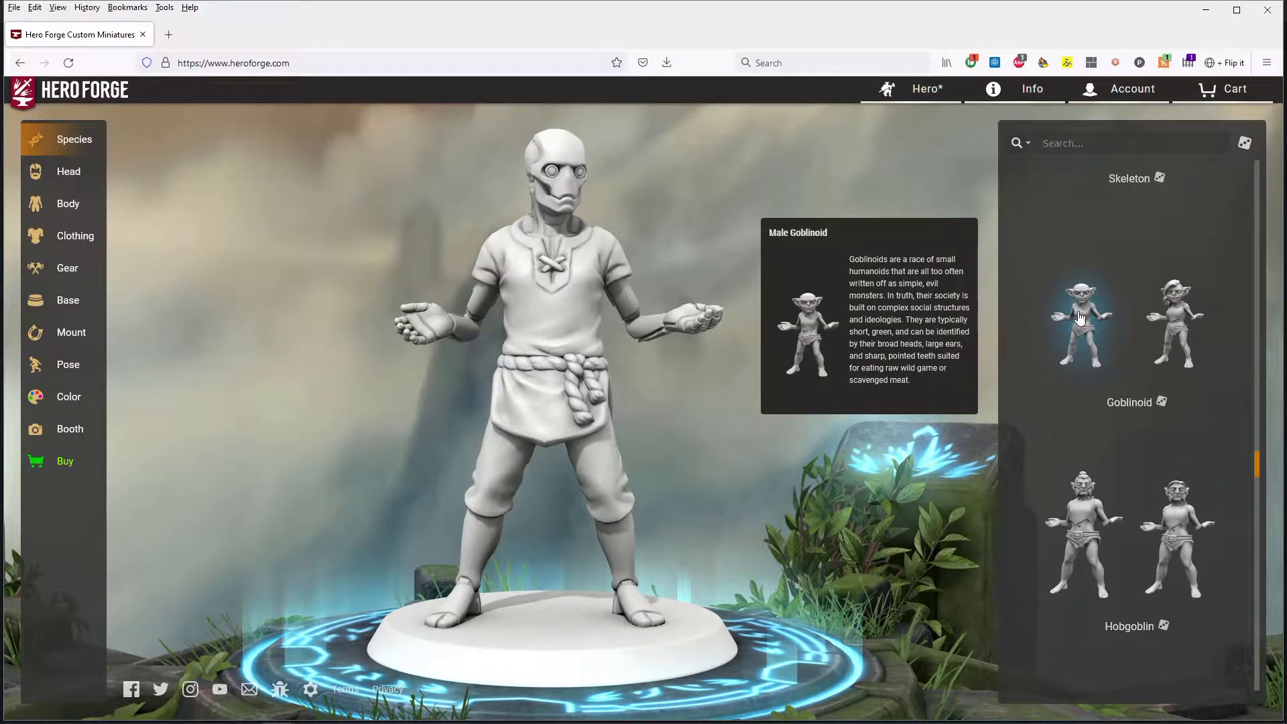
pyautogui.click(1079, 322)
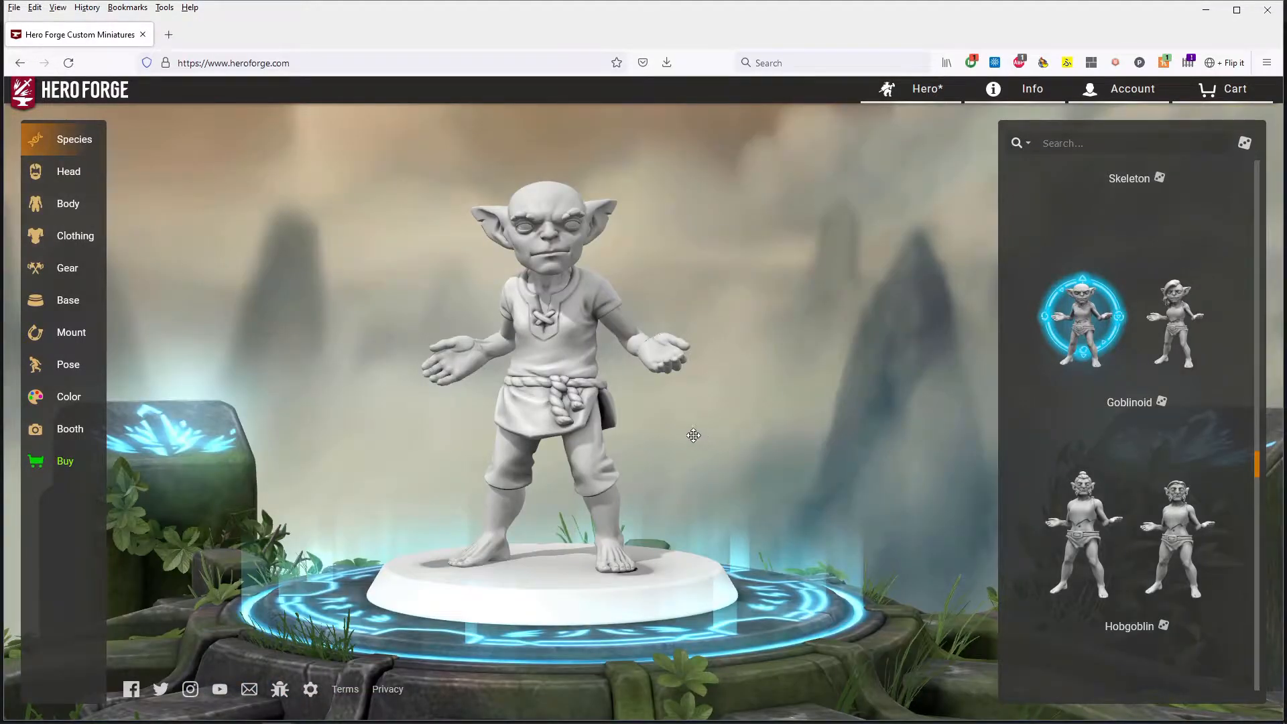
pyautogui.moveTo(637, 456)
pyautogui.mouseDown()
pyautogui.moveTo(845, 466)
pyautogui.moveTo(716, 473)
pyautogui.moveTo(642, 460)
pyautogui.mouseUp()
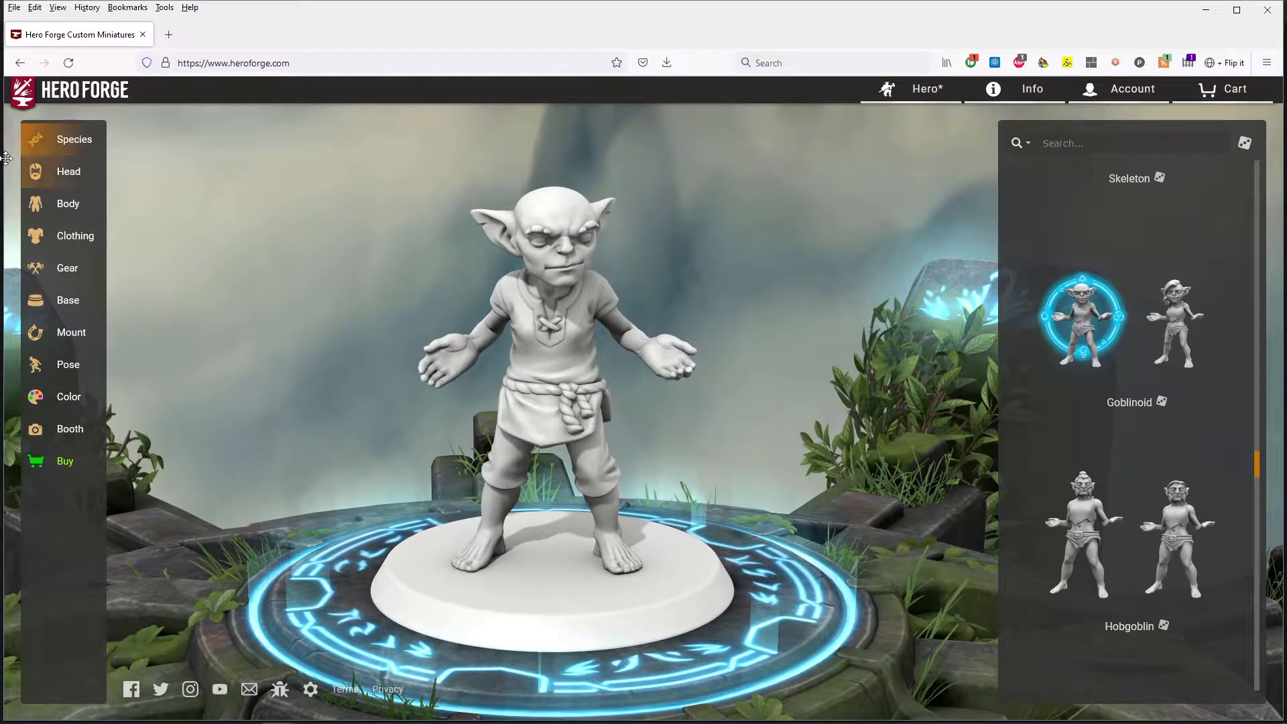
# Step: Try the upright rounded ears listed just above the Damaged Hyena Ears on the goblin's head
pyautogui.click(69, 174)
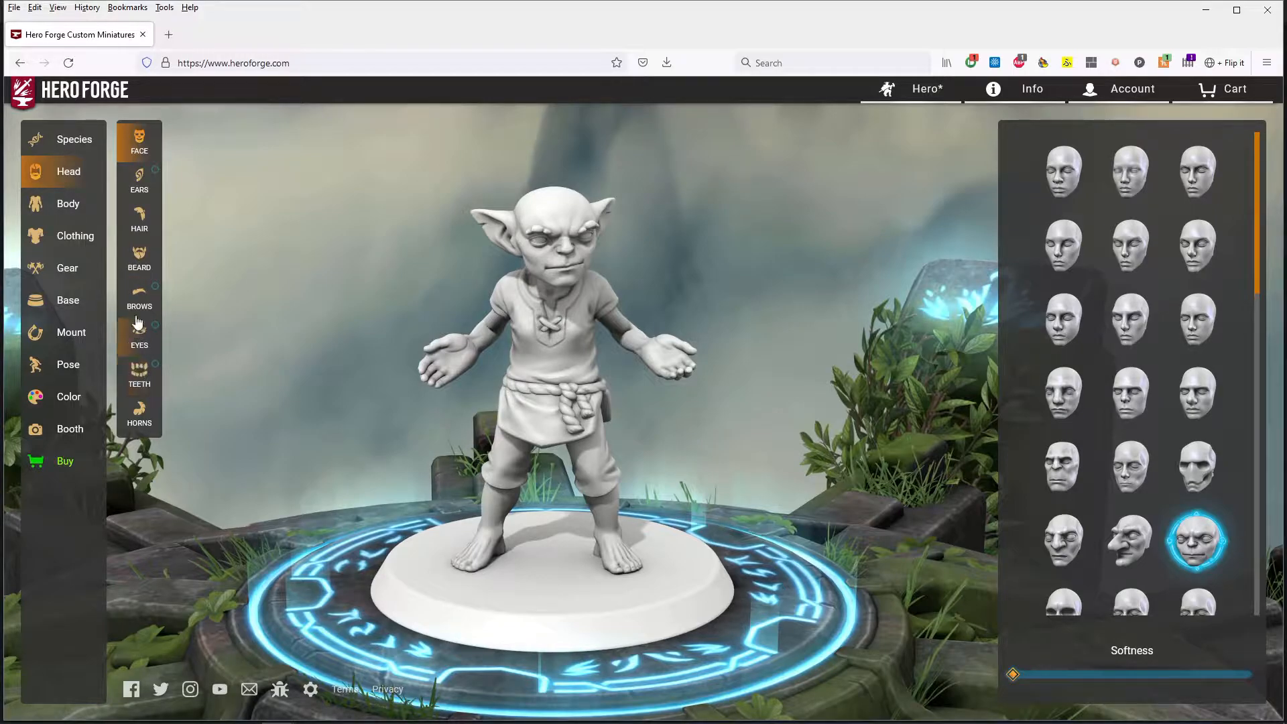
pyautogui.click(137, 173)
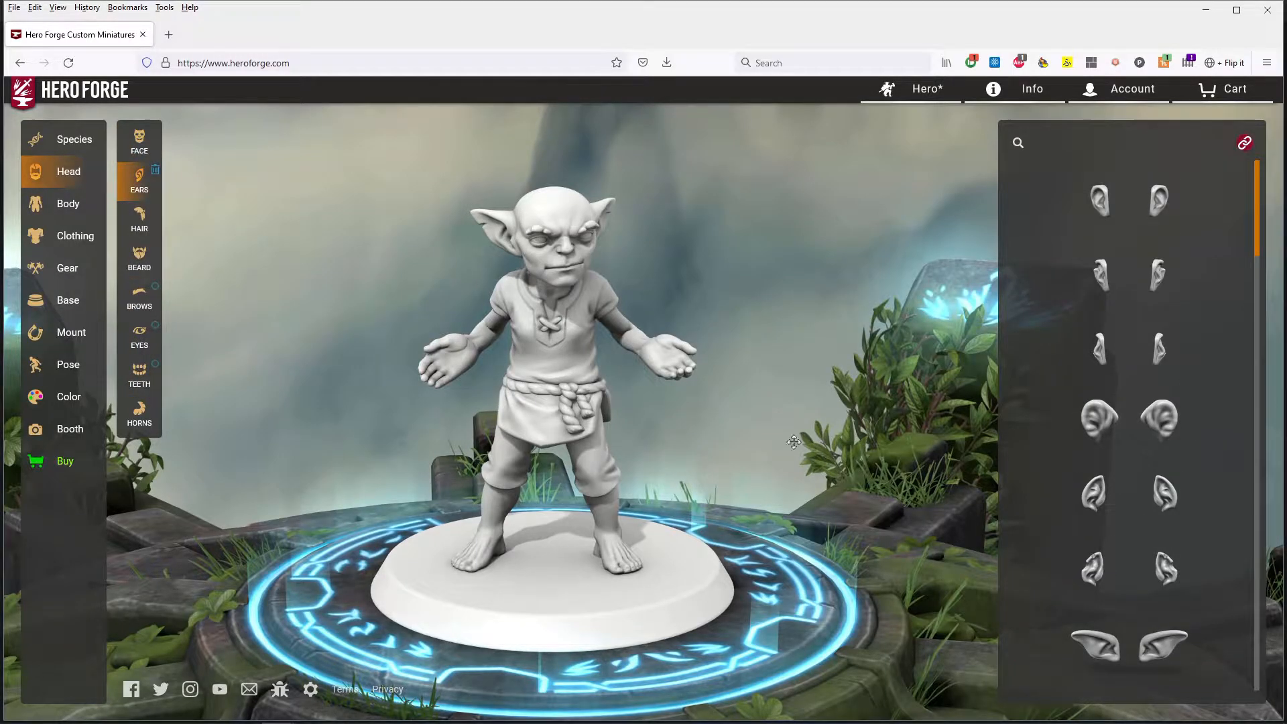
pyautogui.click(1164, 506)
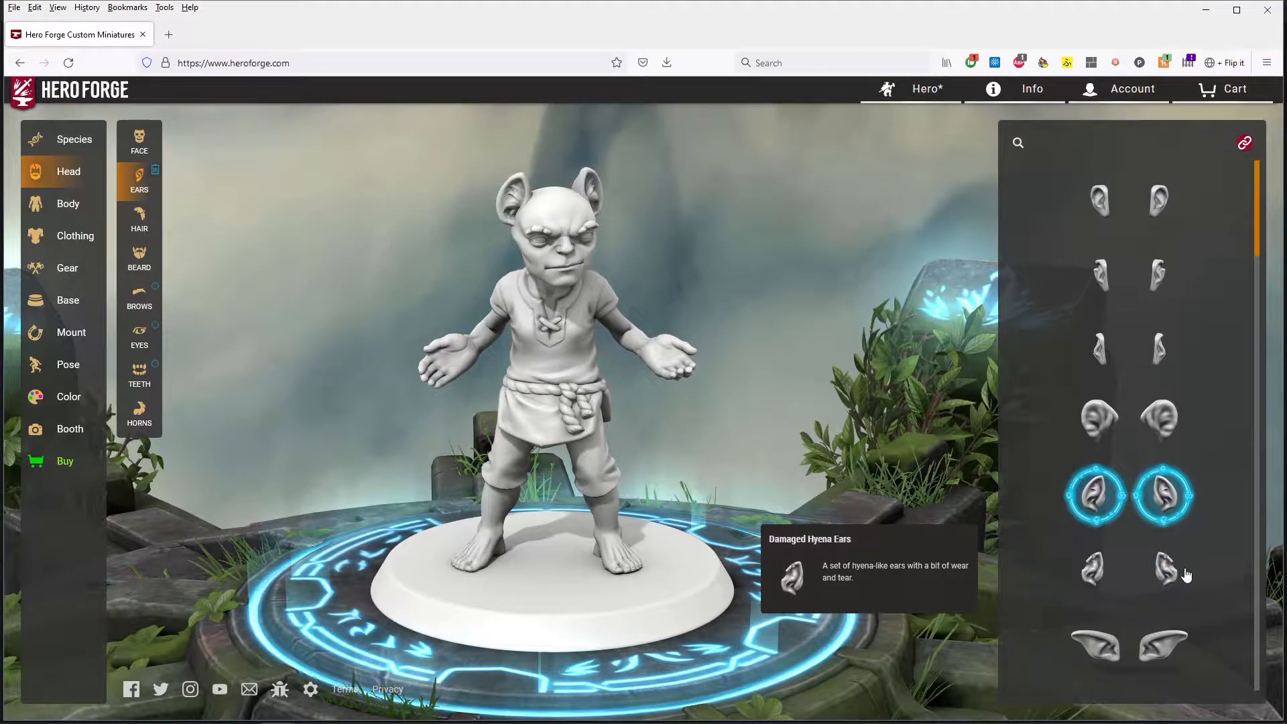
# Step: Give the goblin the long pointed ears that follow the Damaged Hyena Ears, and look over the neighbouring ear styles
pyautogui.scroll(-2, 1174, 577)
pyautogui.scroll(-2, 1175, 577)
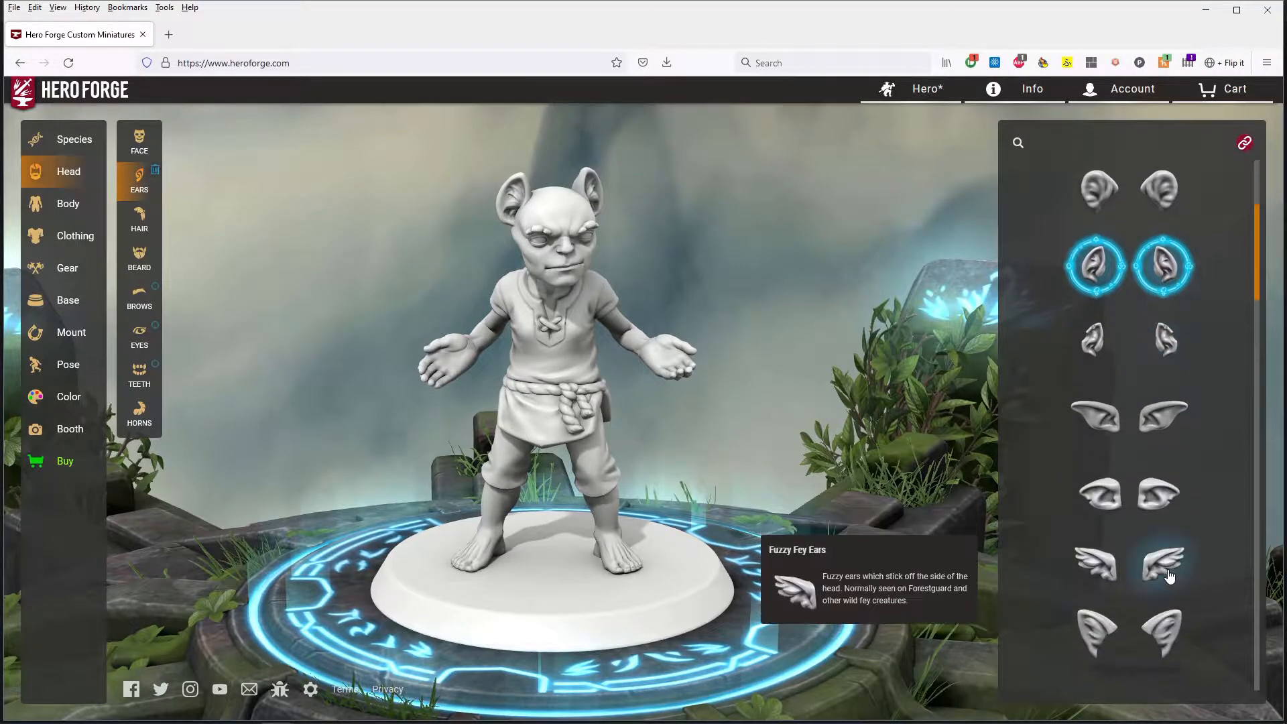
pyautogui.click(1160, 419)
pyautogui.scroll(-1, 1160, 421)
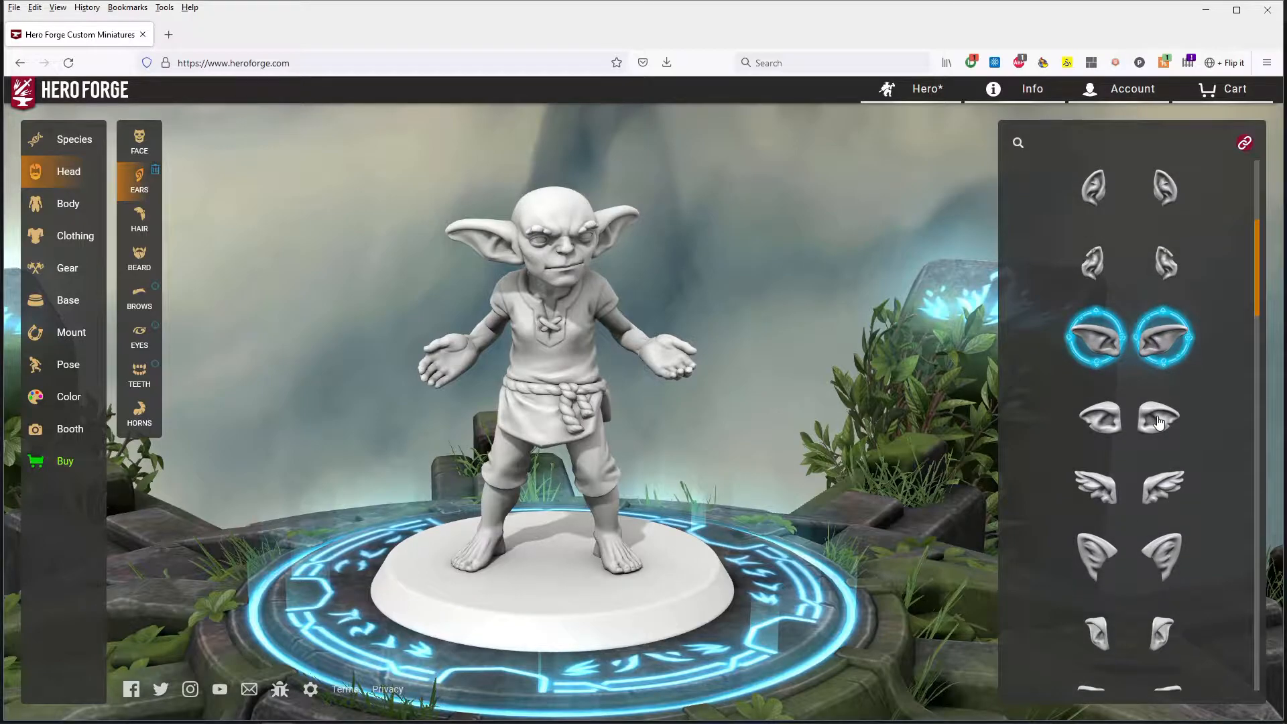
pyautogui.scroll(3, 1160, 421)
pyautogui.scroll(-2, 1159, 421)
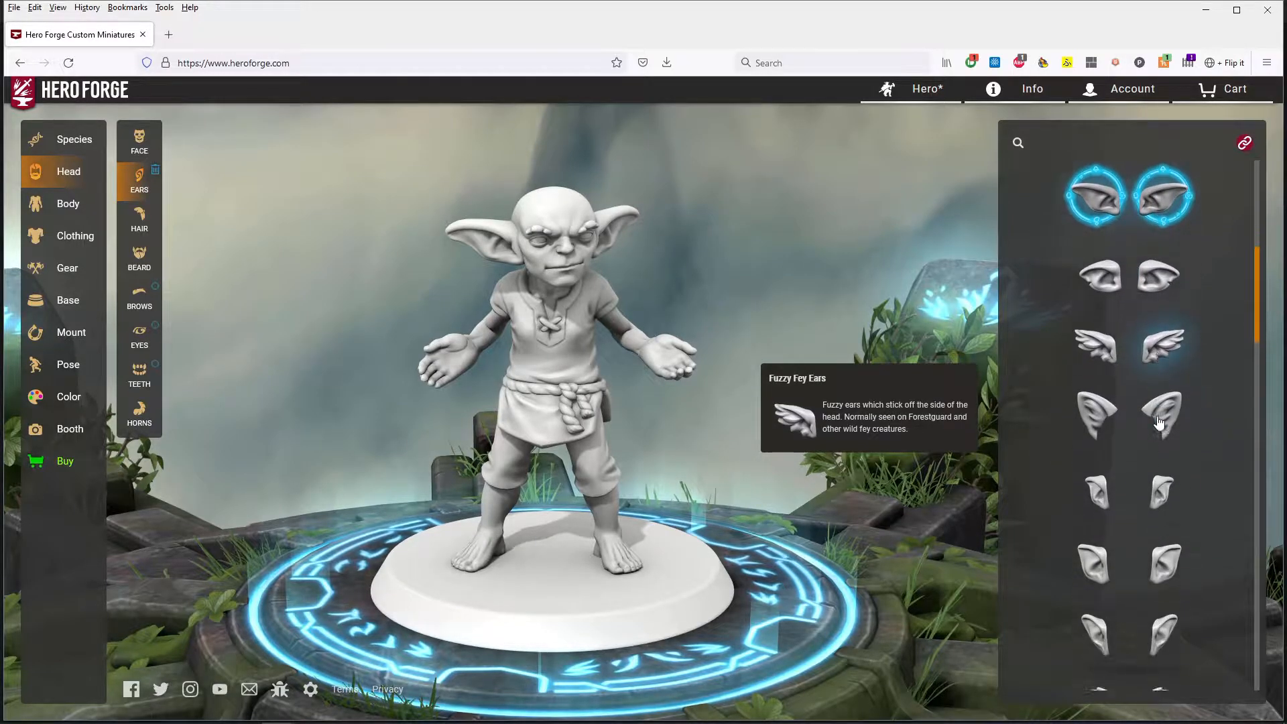
# Step: Change the goblin's face to the one with the long hooked nose, inspect it, and browse the other faces
pyautogui.click(139, 142)
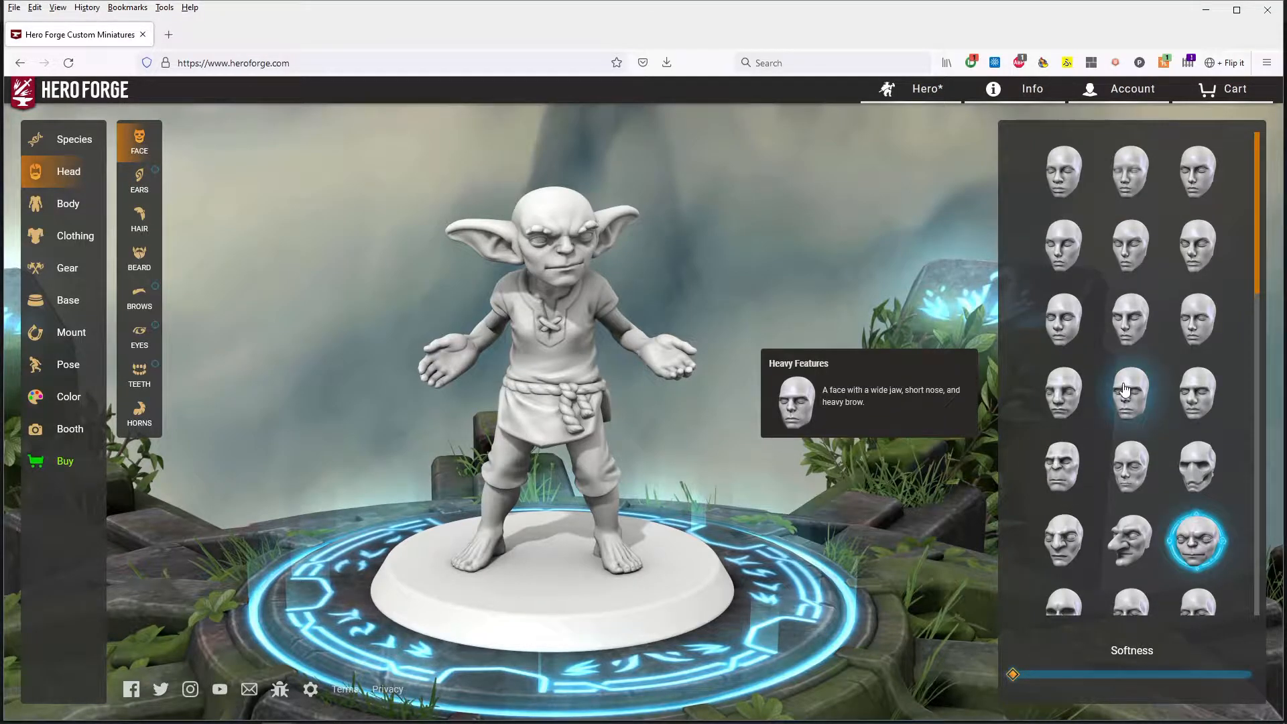
pyautogui.click(1152, 548)
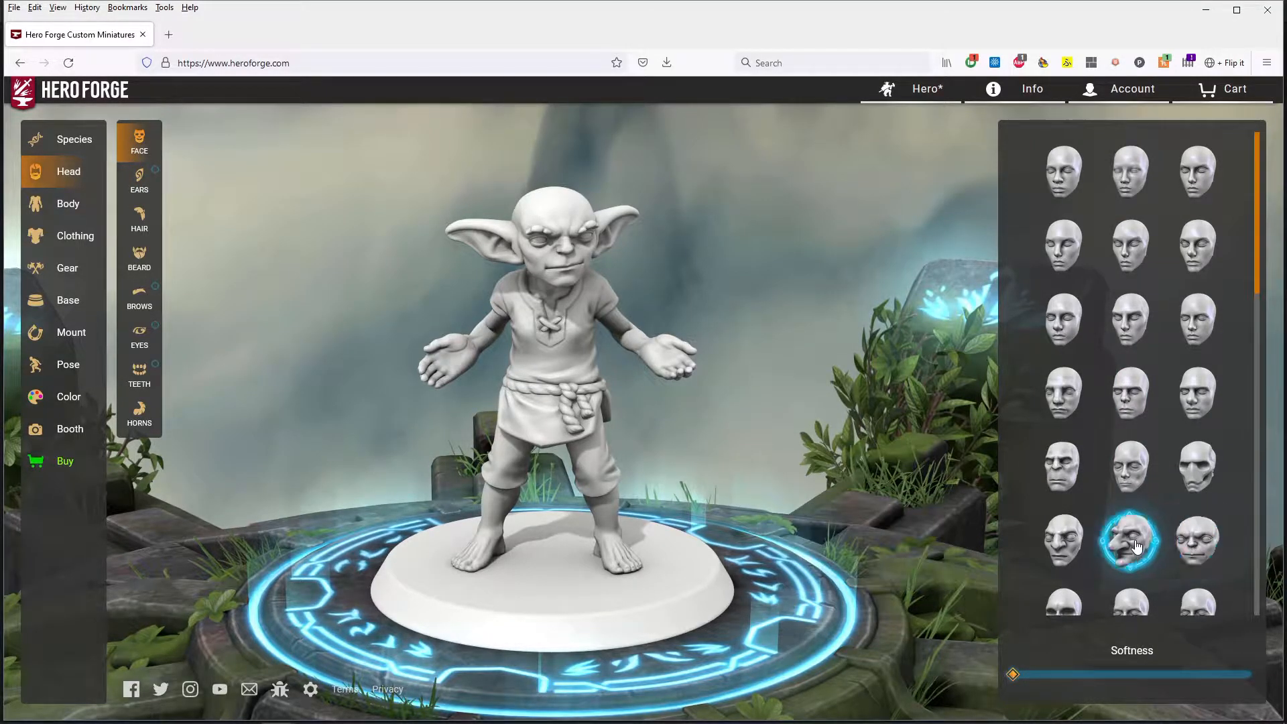
pyautogui.moveTo(780, 461); pyautogui.dragTo(840, 438)
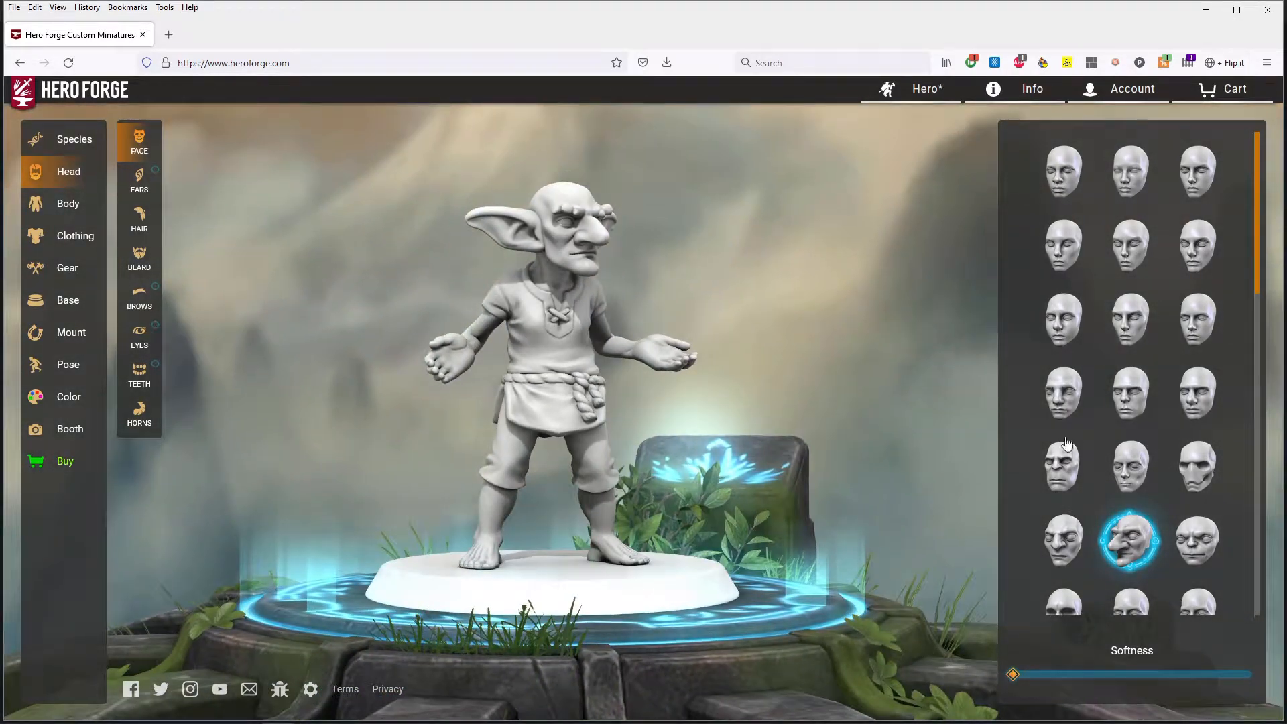
pyautogui.scroll(-3, 1199, 440)
pyautogui.scroll(-3, 1199, 440)
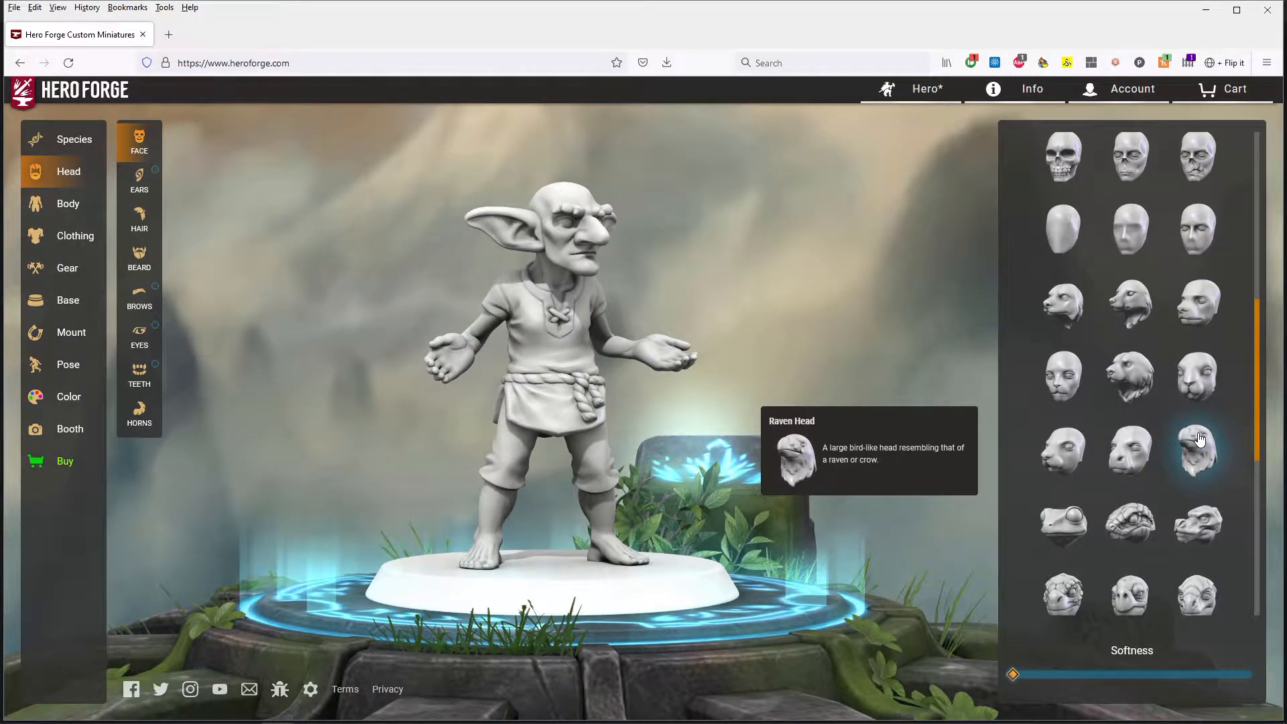
pyautogui.scroll(-1, 1199, 440)
pyautogui.scroll(3, 1200, 439)
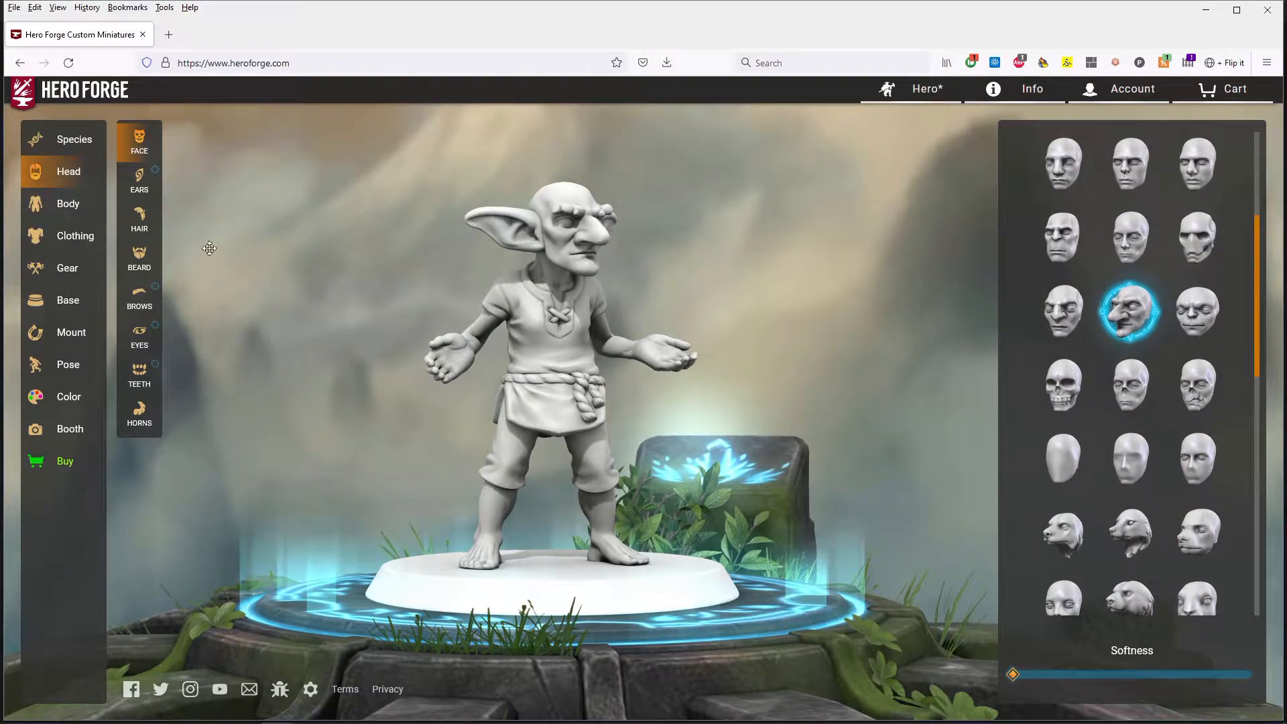
# Step: Browse the full range of hairstyles for the goblin's head, reading the descriptions of individual styles
pyautogui.click(139, 222)
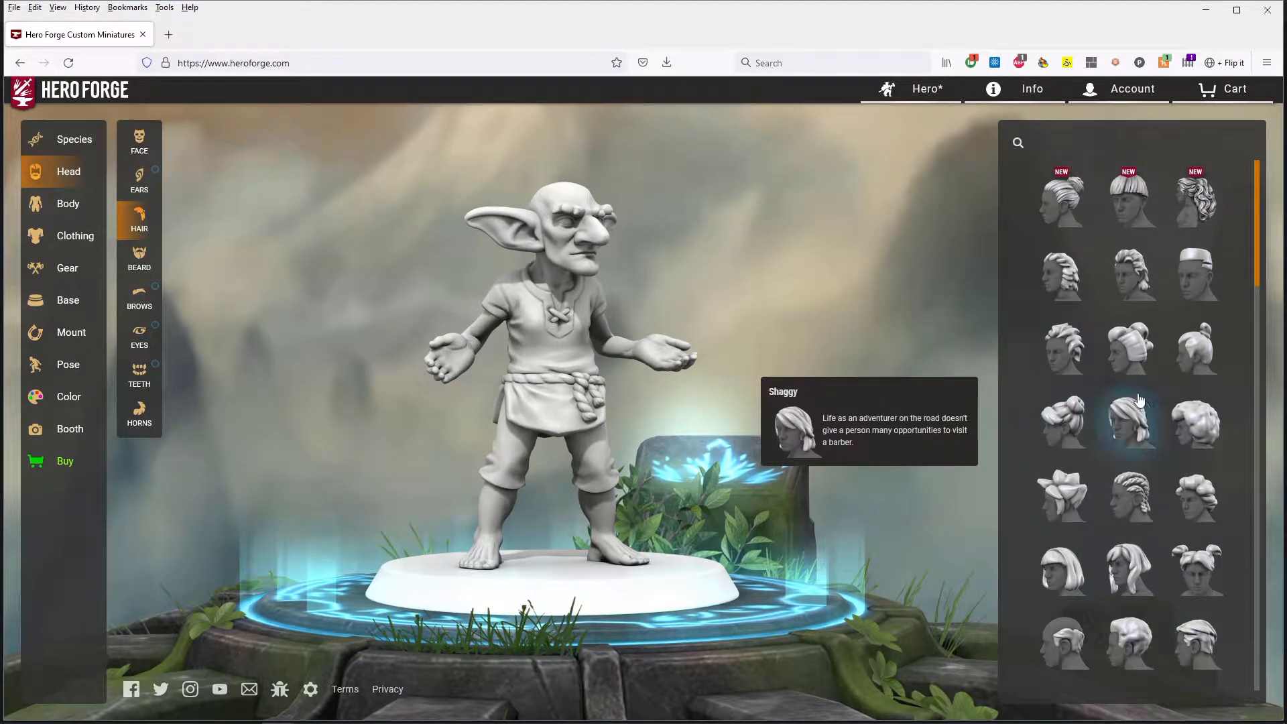
pyautogui.scroll(-5, 1168, 383)
pyautogui.scroll(-3, 1168, 384)
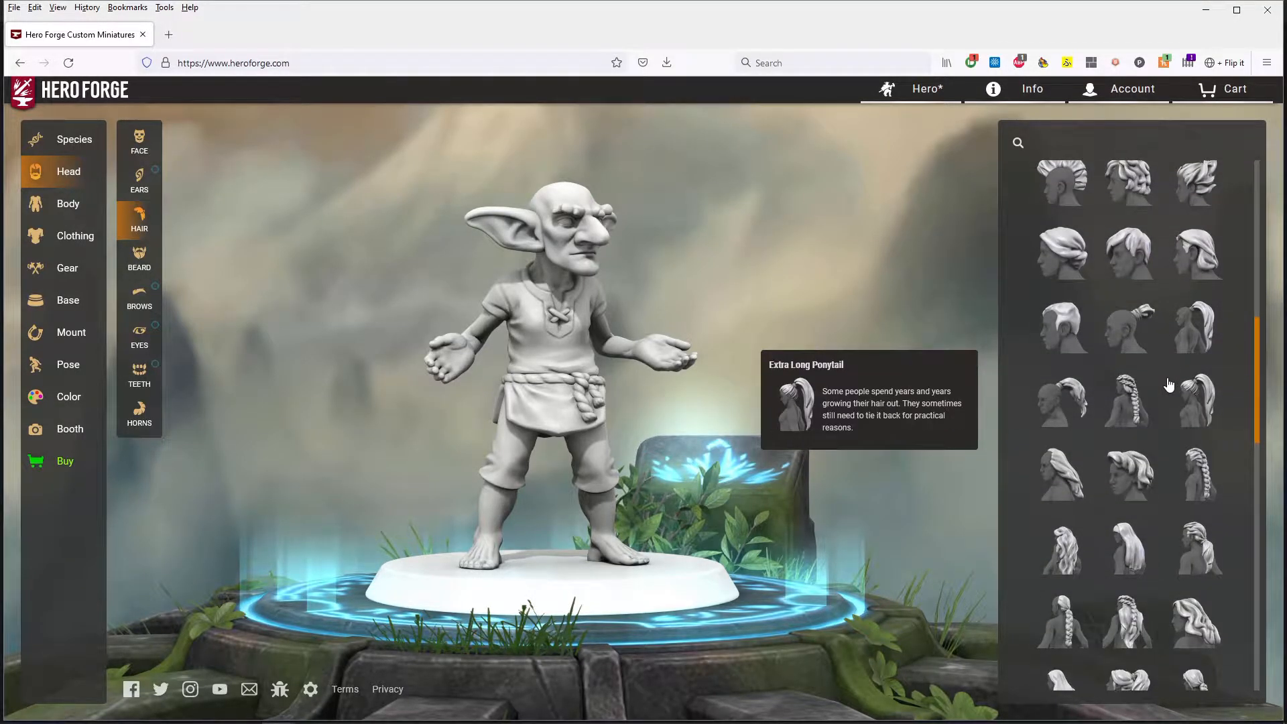
pyautogui.moveTo(689, 427); pyautogui.dragTo(814, 428)
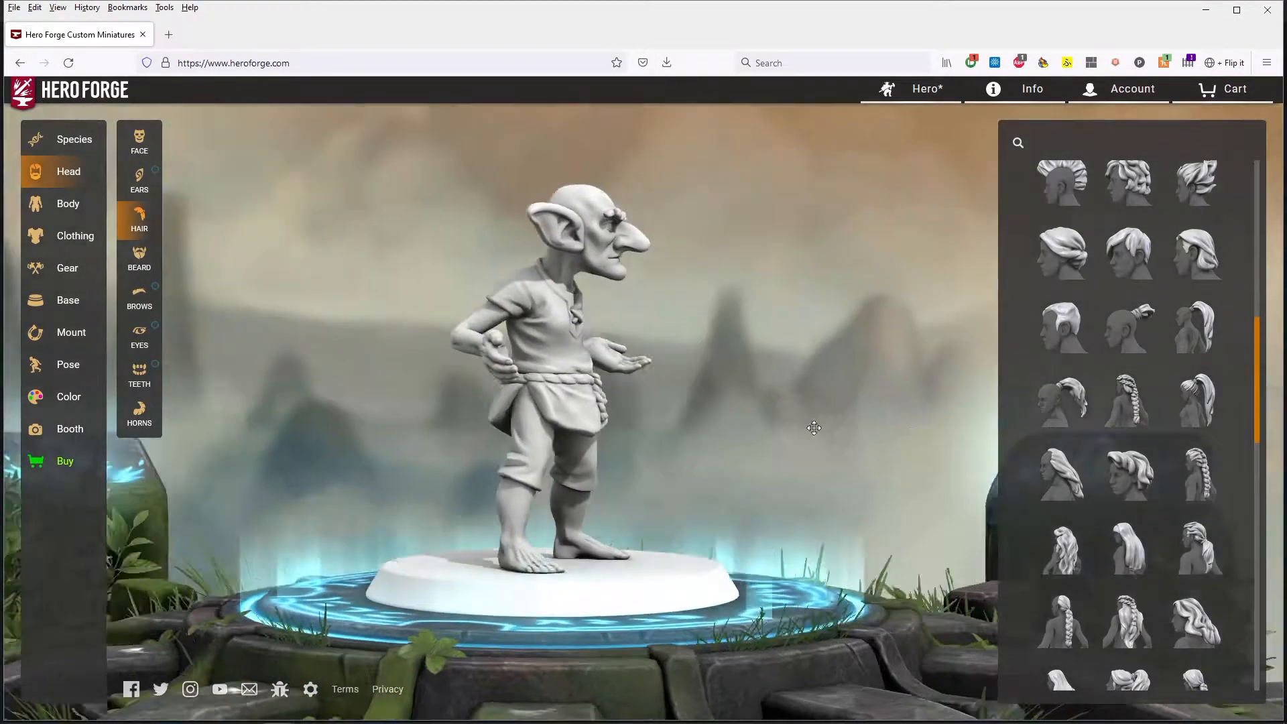
pyautogui.scroll(-3, 1175, 425)
pyautogui.scroll(-2, 1197, 418)
pyautogui.scroll(-5, 1198, 418)
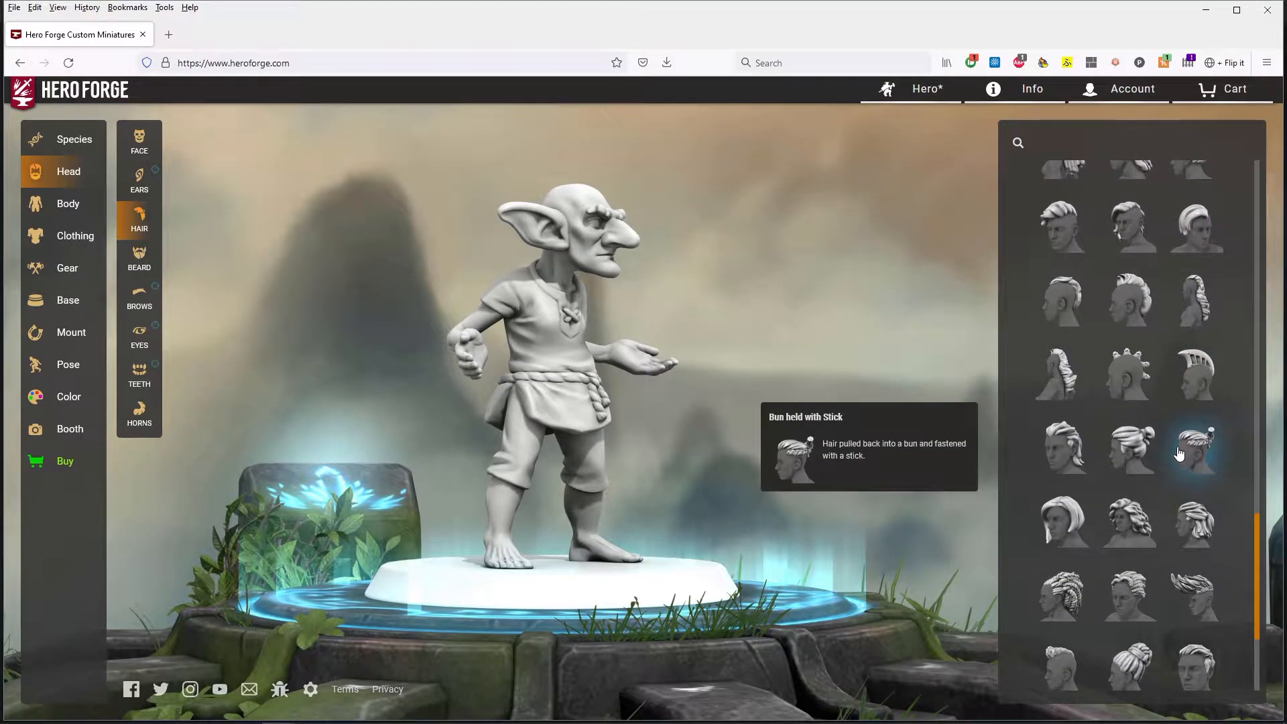
pyautogui.scroll(-3, 1179, 454)
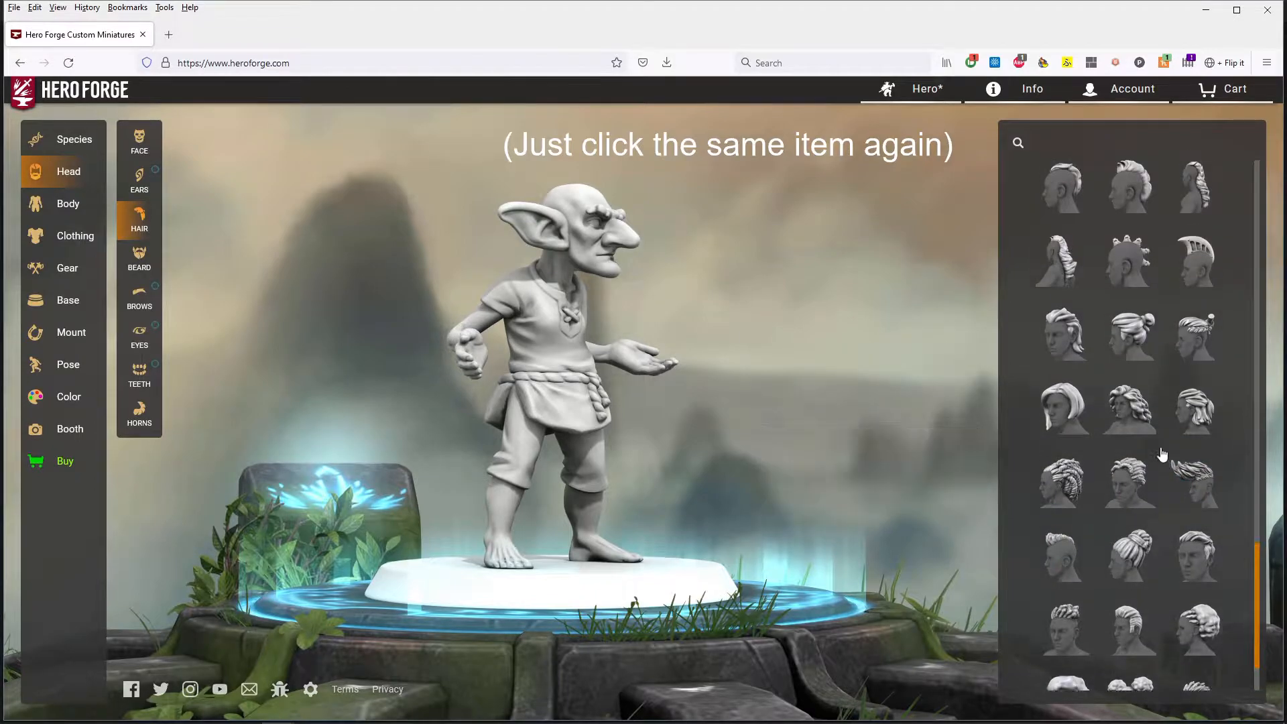
pyautogui.scroll(10, 1160, 455)
pyautogui.scroll(5, 1154, 462)
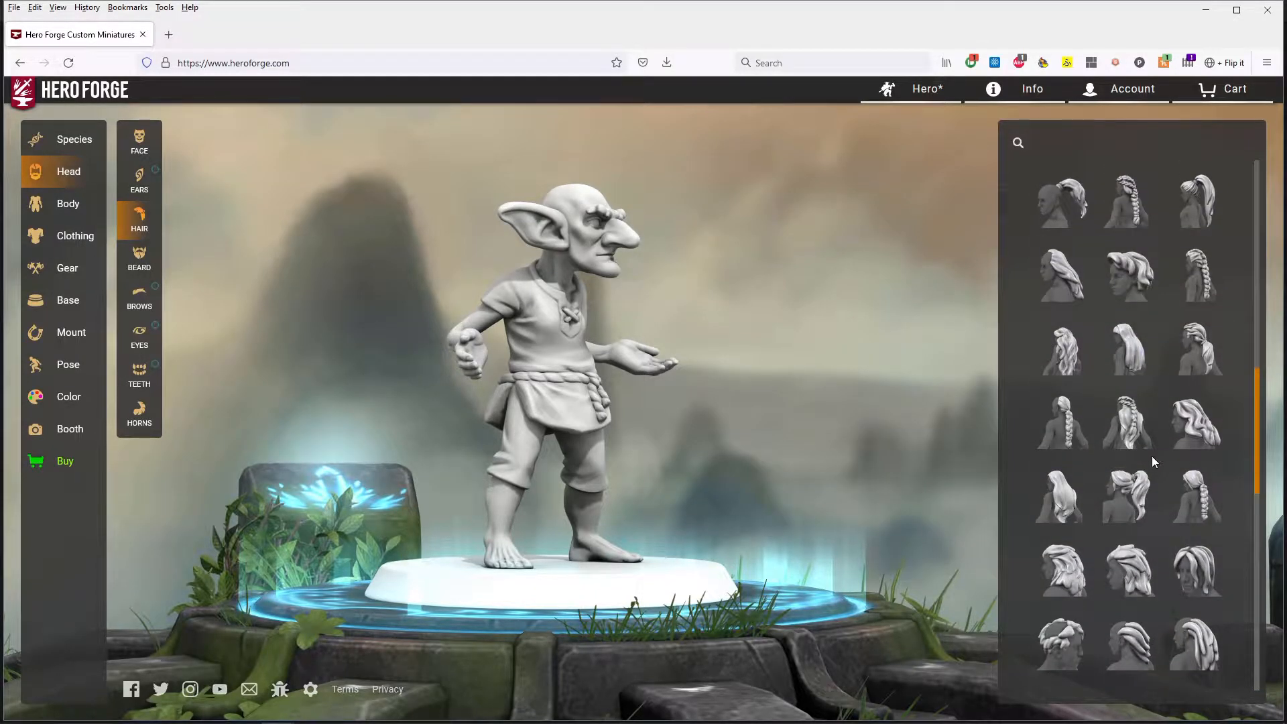
pyautogui.scroll(4, 1154, 462)
pyautogui.scroll(2, 1153, 462)
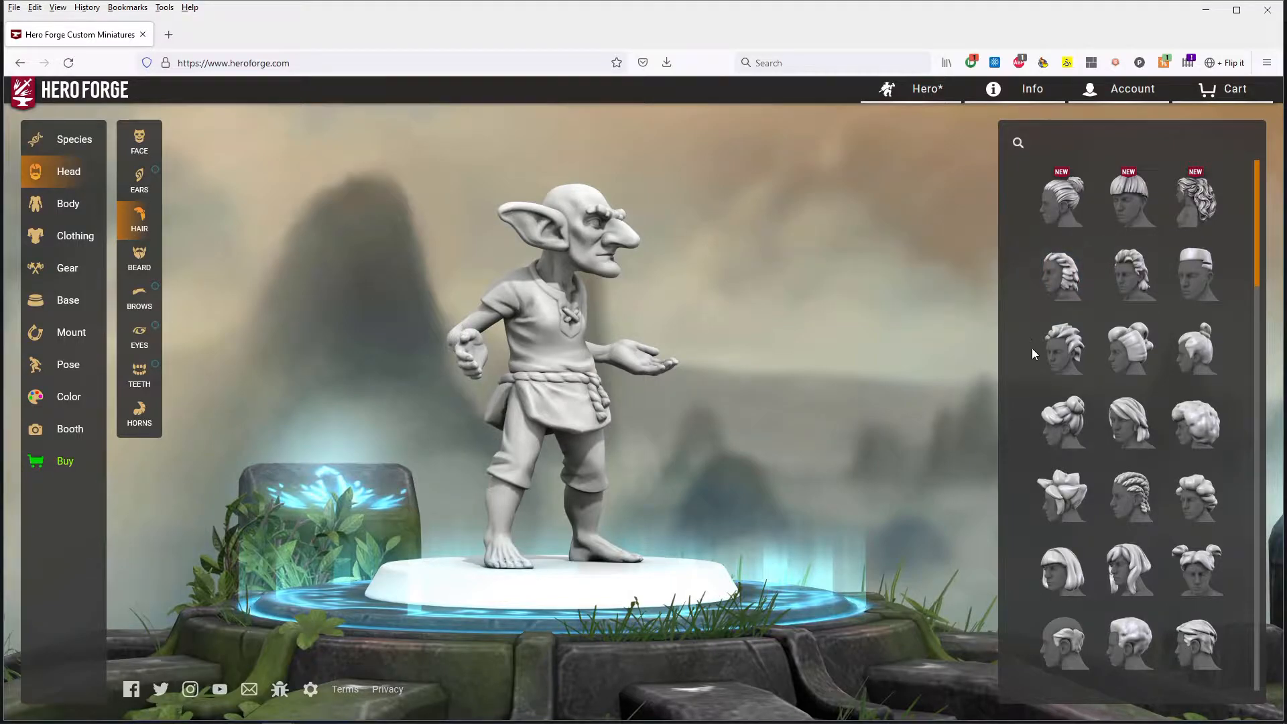
pyautogui.scroll(-10, 1126, 469)
pyautogui.scroll(-3, 1121, 550)
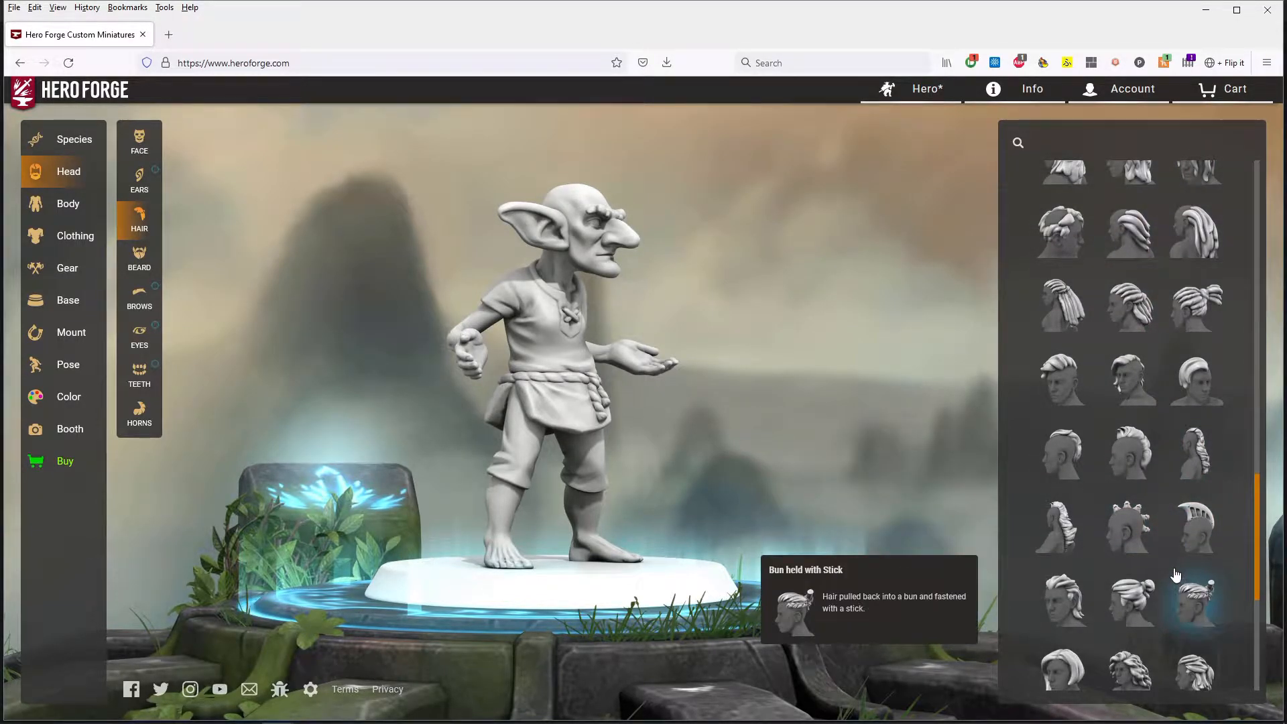
pyautogui.scroll(-5, 1187, 583)
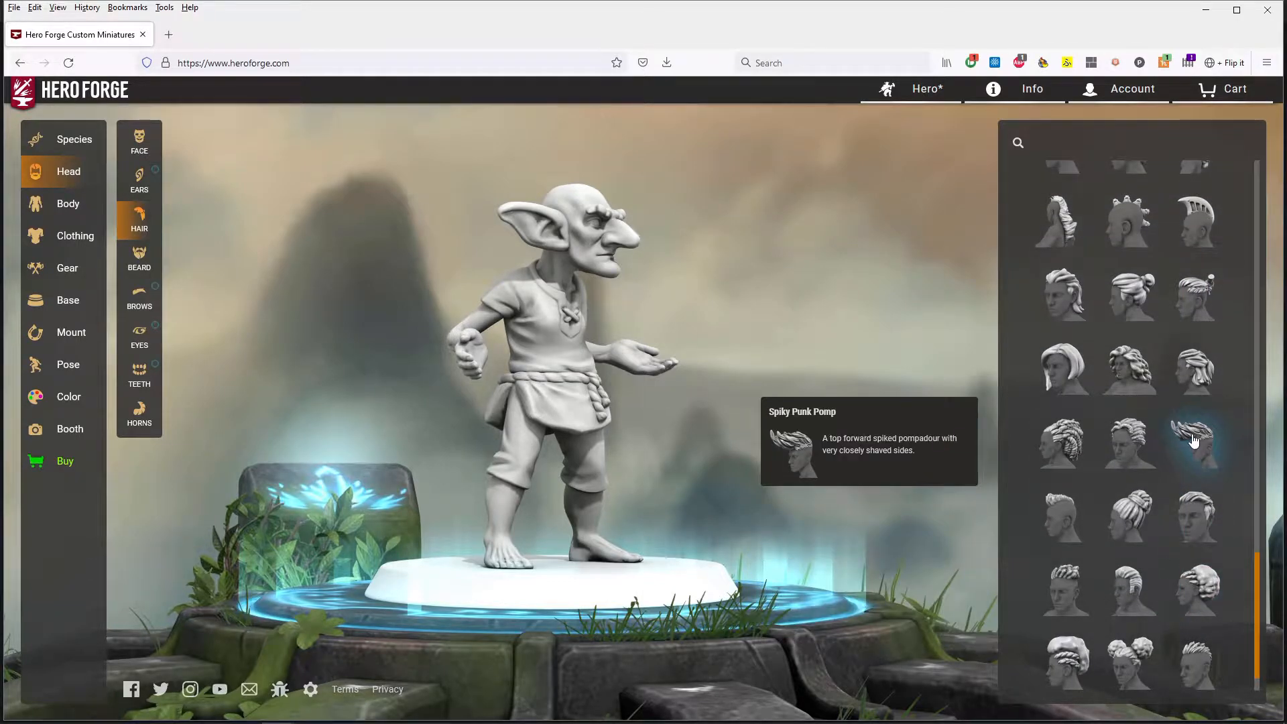
pyautogui.scroll(4, 1115, 525)
pyautogui.scroll(20, 1115, 525)
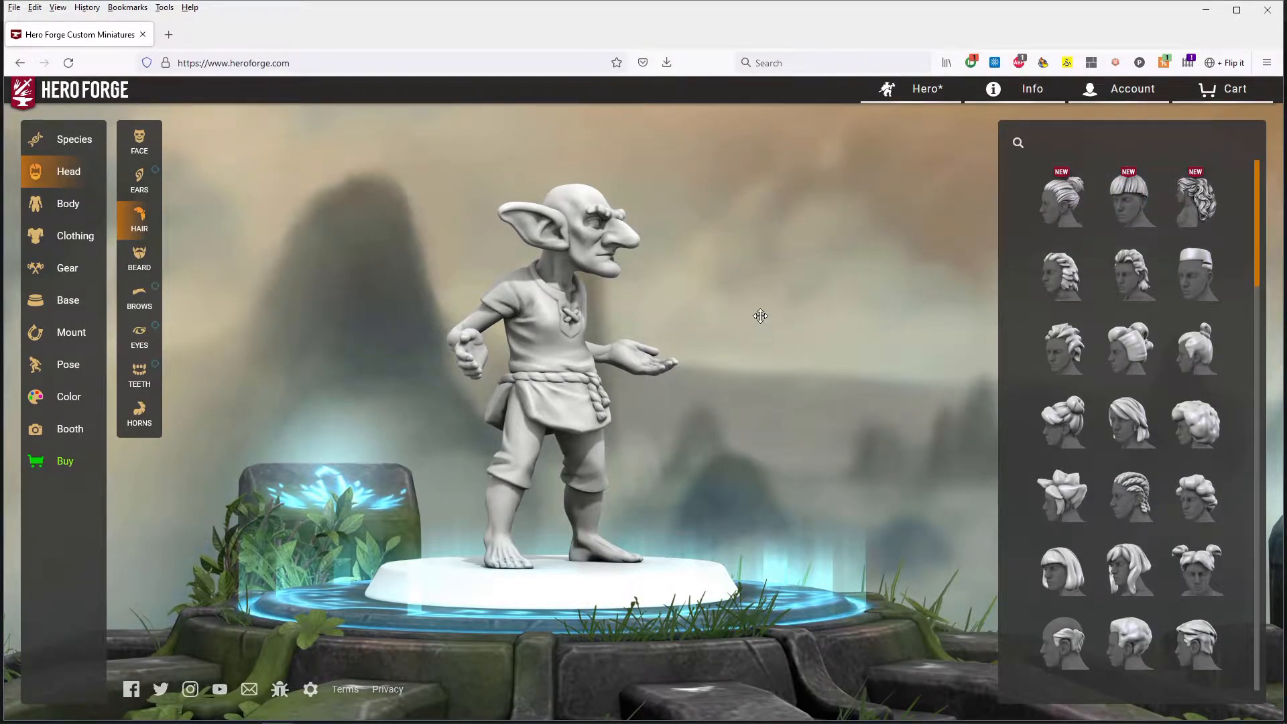
# Step: Try the Well-Trimmed Goatee on the goblin's face and inspect it from the front and at an angle
pyautogui.moveTo(763, 293); pyautogui.dragTo(404, 312)
pyautogui.click(140, 262)
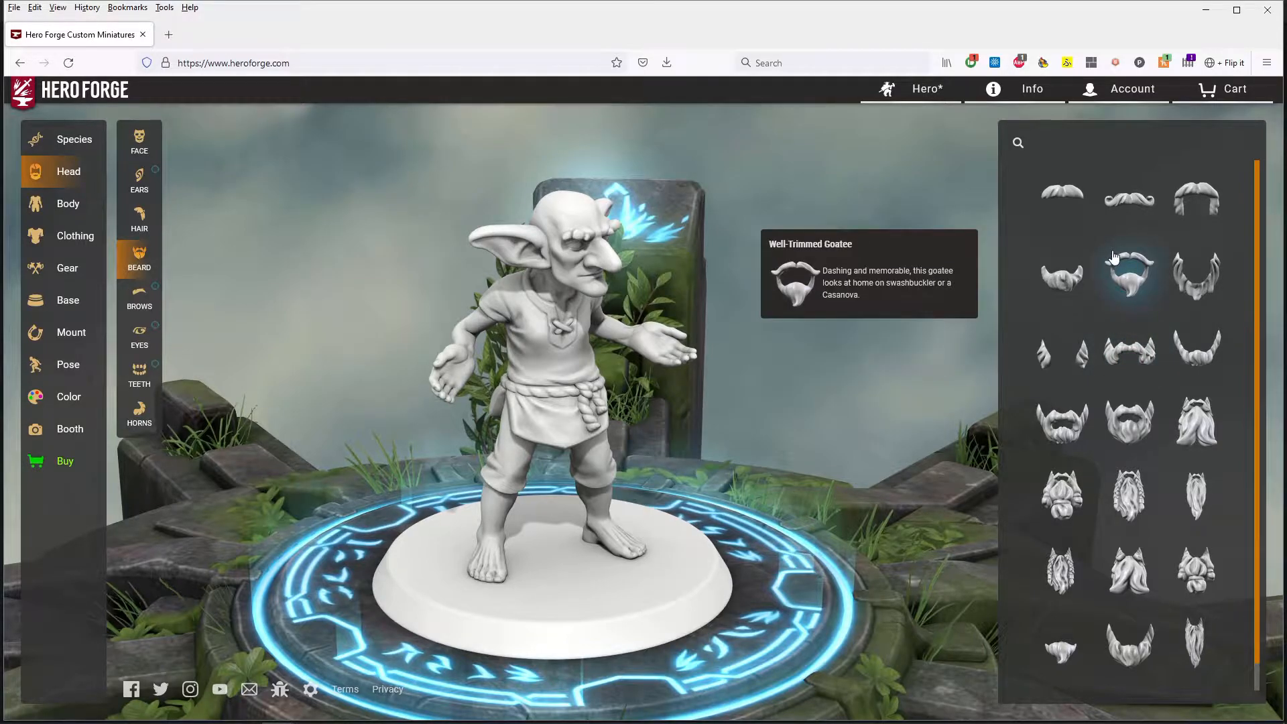
pyautogui.scroll(-1, 1113, 256)
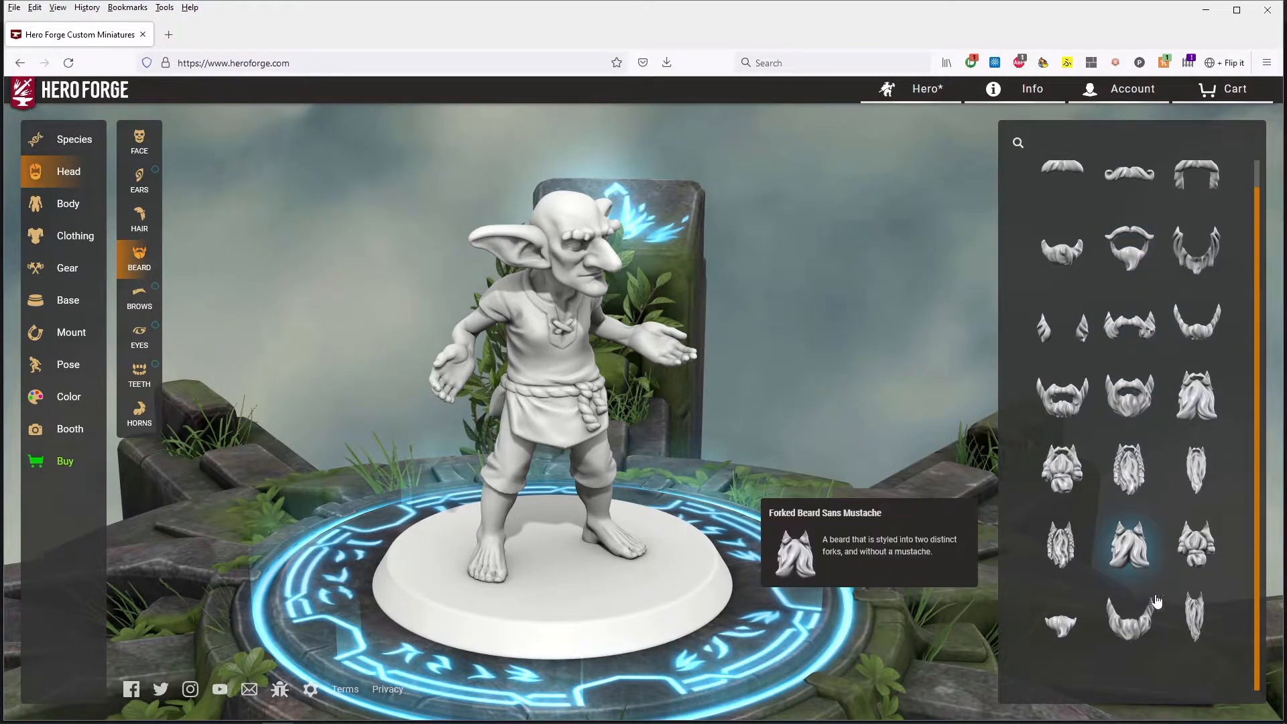
pyautogui.click(1143, 243)
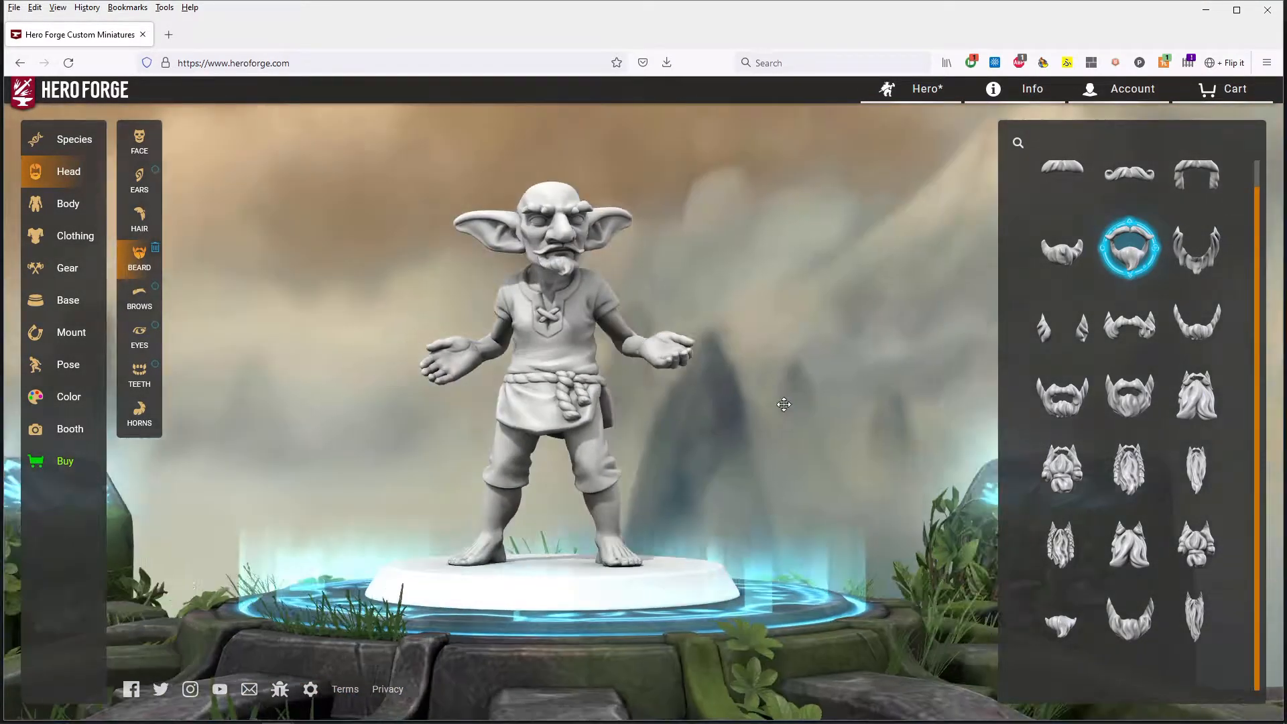
pyautogui.moveTo(784, 404); pyautogui.dragTo(831, 406)
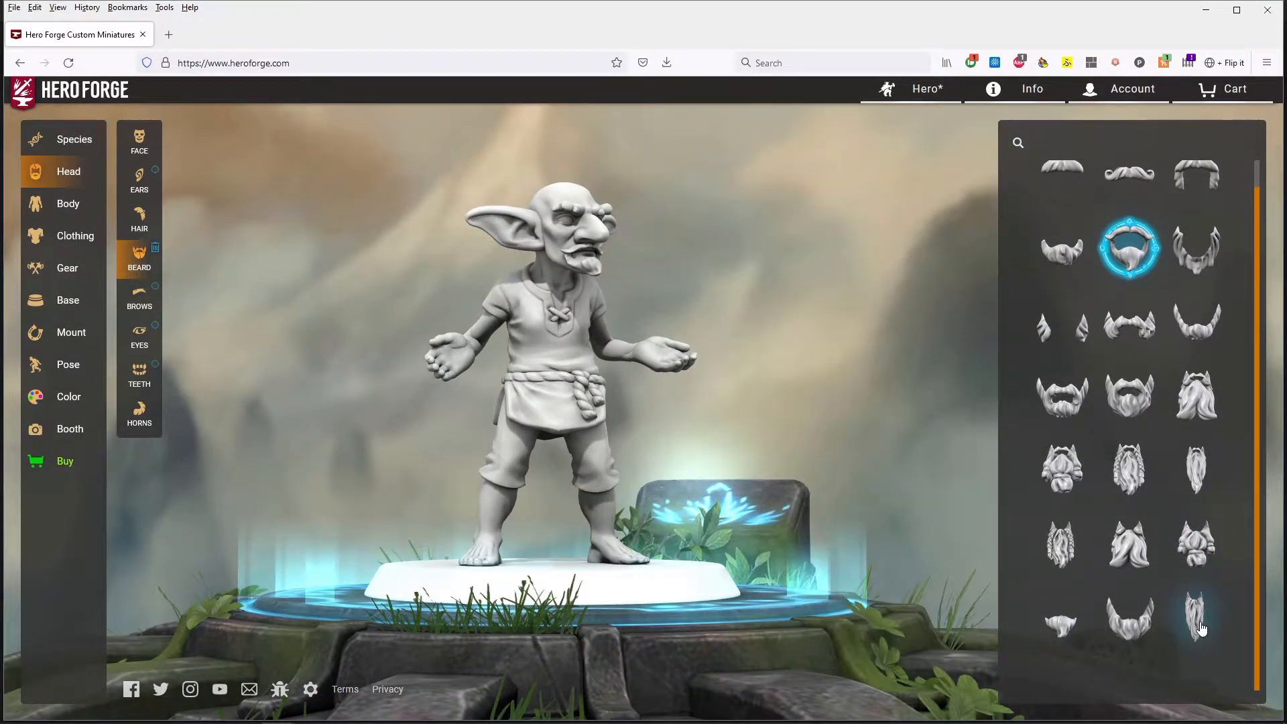
# Step: Try the very long straight beard and the Chin Warmer in turn, and select the Forked Beard Sans Mustache
pyautogui.click(1199, 625)
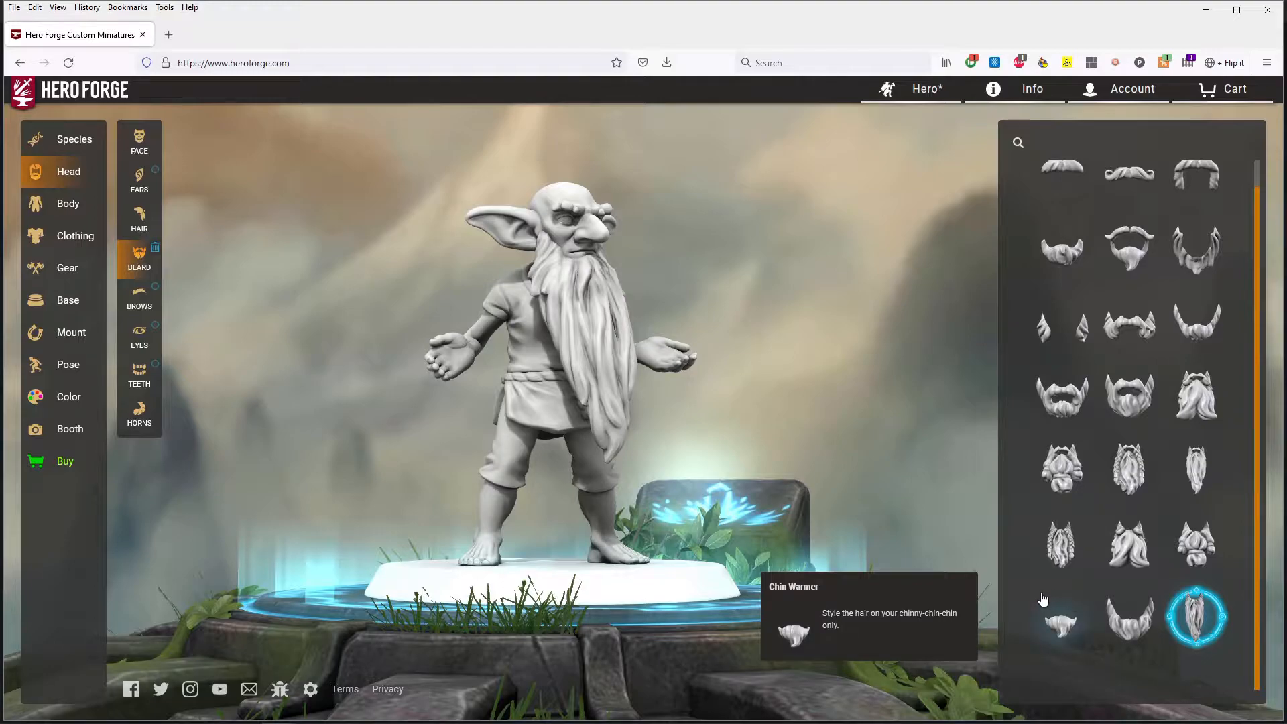
pyautogui.click(1063, 631)
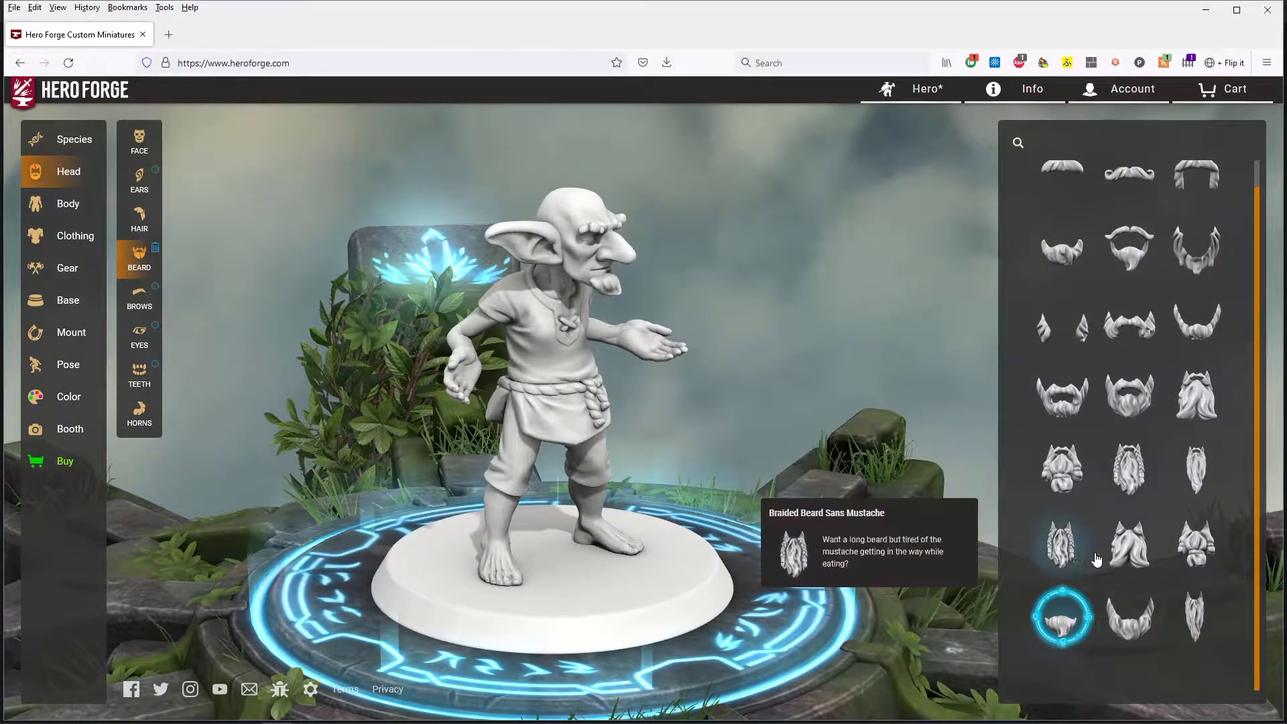
pyautogui.click(1141, 547)
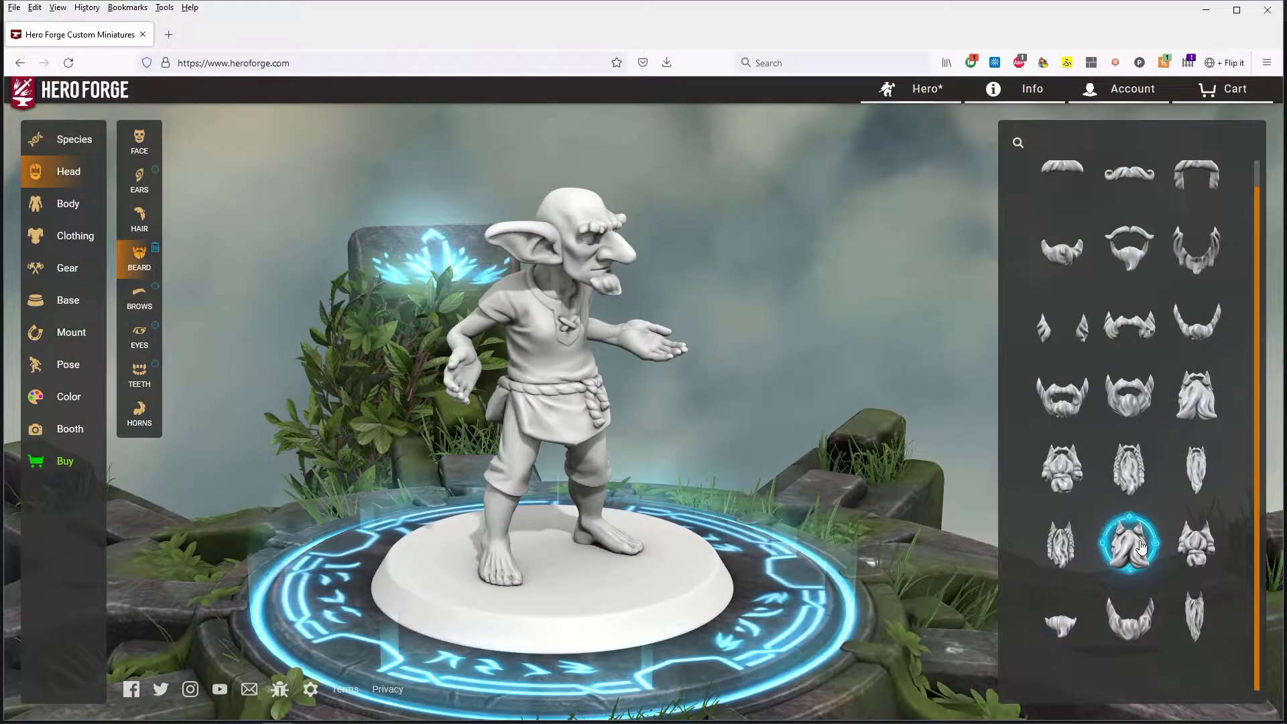
# Step: Try the long braided beard and the curled moustache in turn, inspecting each on the goblin from an angle
pyautogui.click(1061, 543)
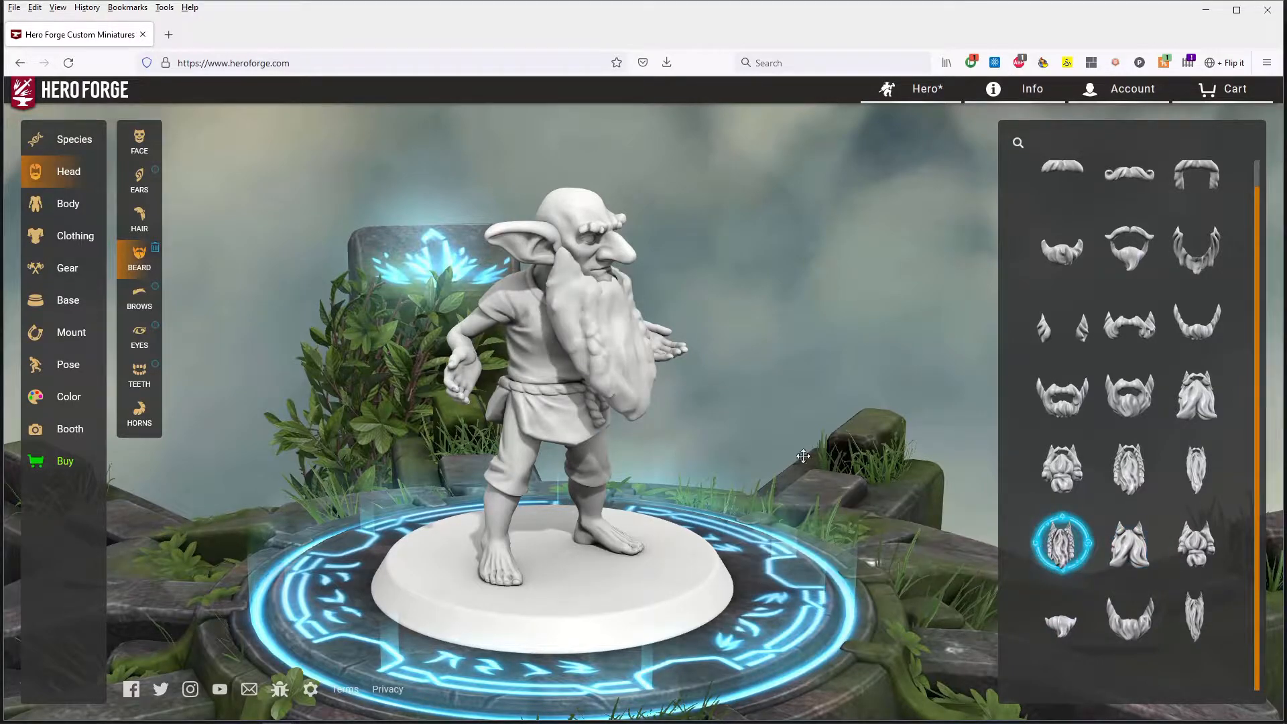
pyautogui.moveTo(778, 451)
pyautogui.mouseDown()
pyautogui.moveTo(655, 454)
pyautogui.moveTo(769, 454)
pyautogui.mouseUp()
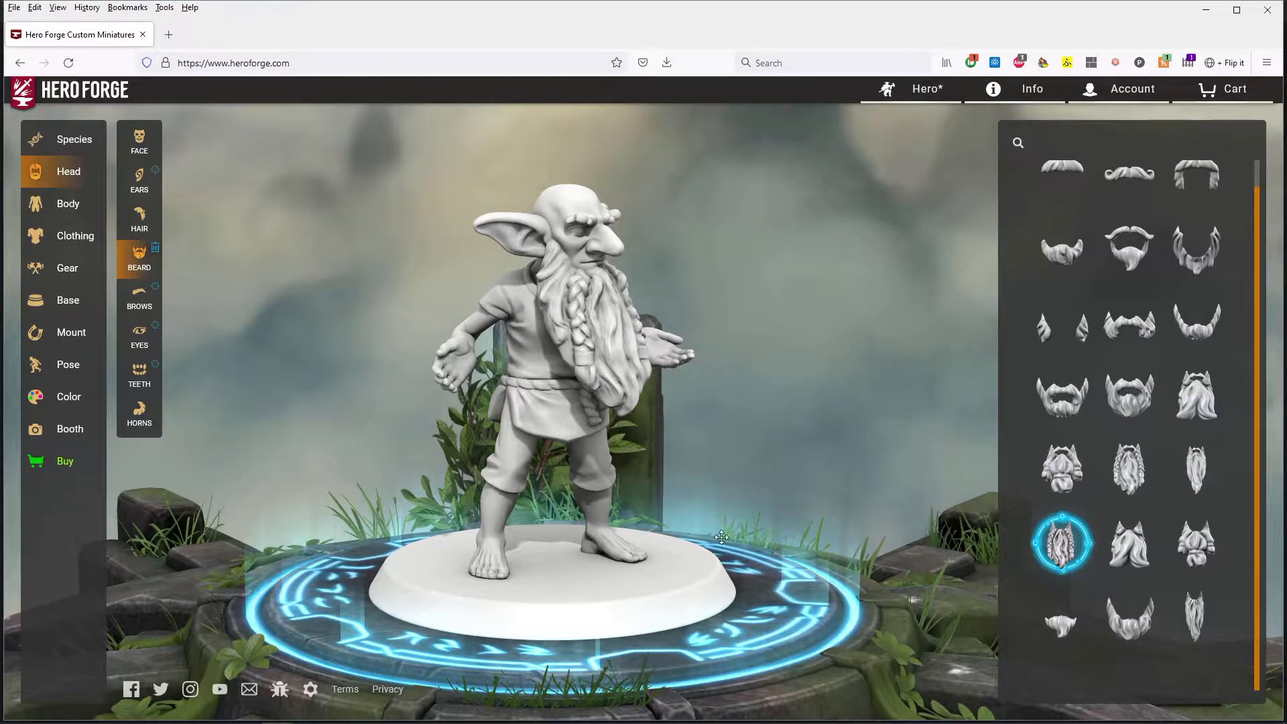
pyautogui.scroll(1, 1092, 360)
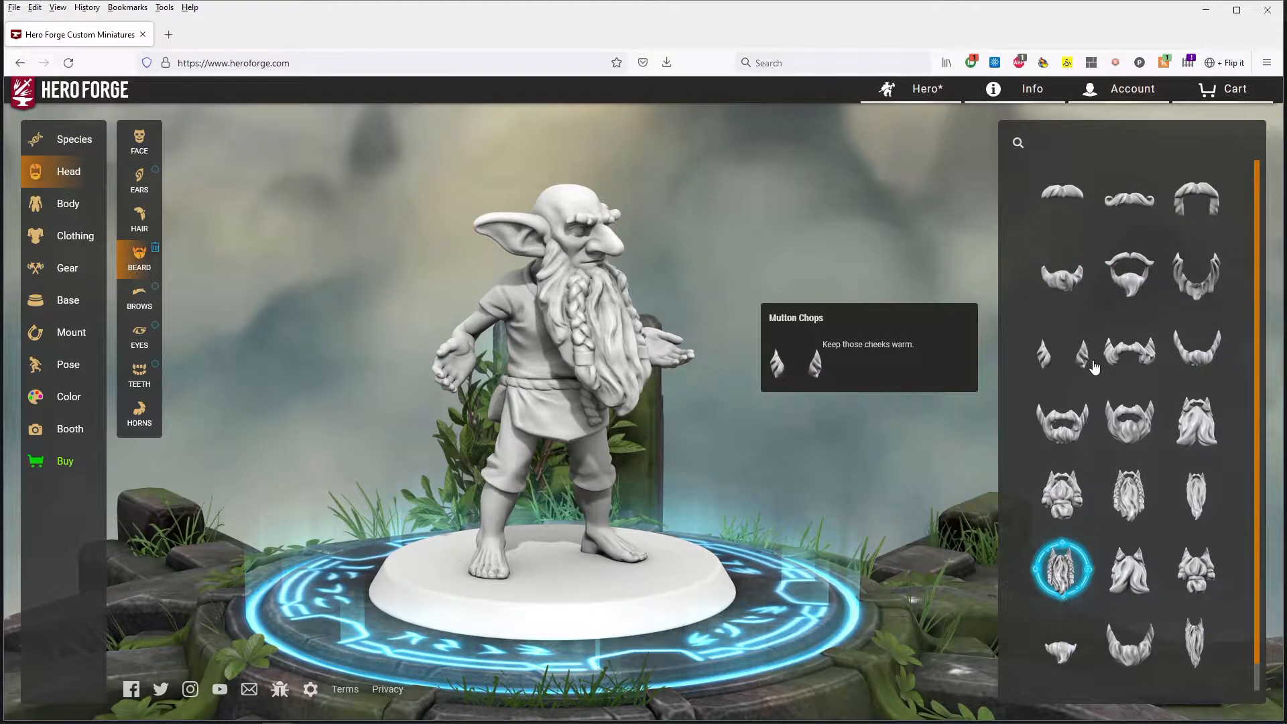
pyautogui.moveTo(810, 423); pyautogui.dragTo(695, 316)
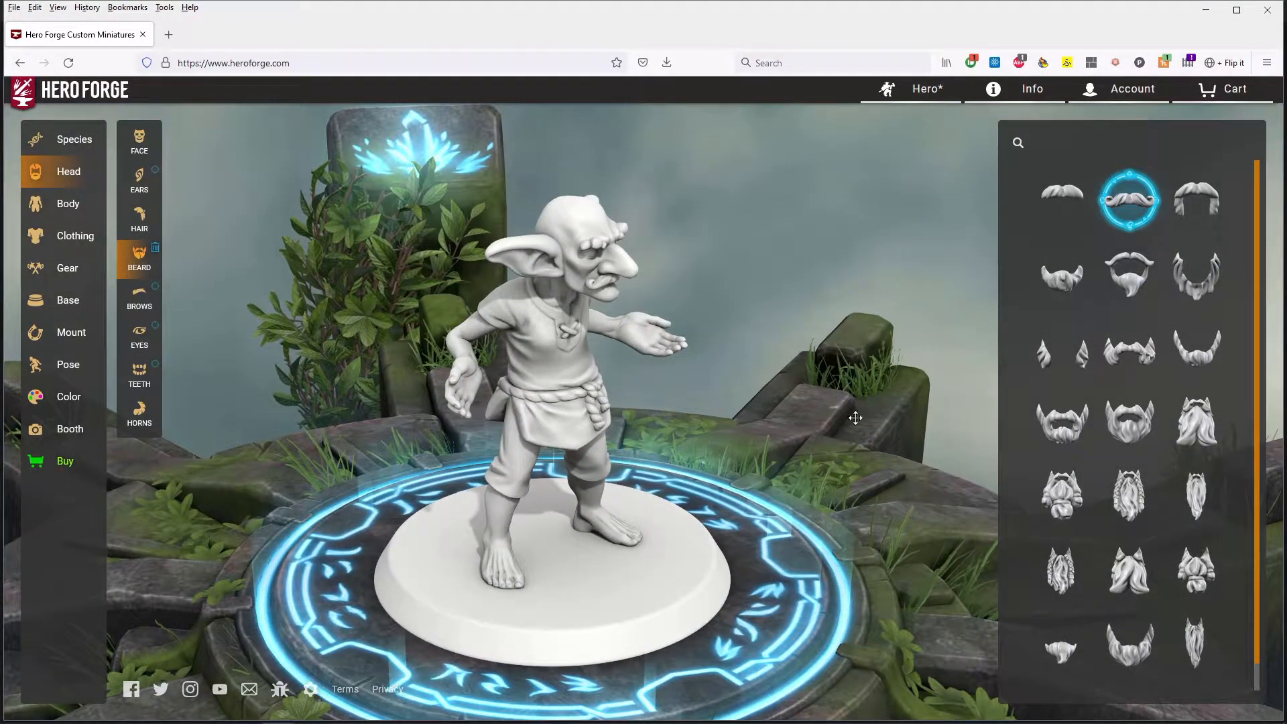
# Step: Try the short jawline beard without a moustache, replace it with the Mutton Chops, and inspect the goblin's face
pyautogui.click(1200, 352)
pyautogui.moveTo(910, 379); pyautogui.dragTo(738, 367)
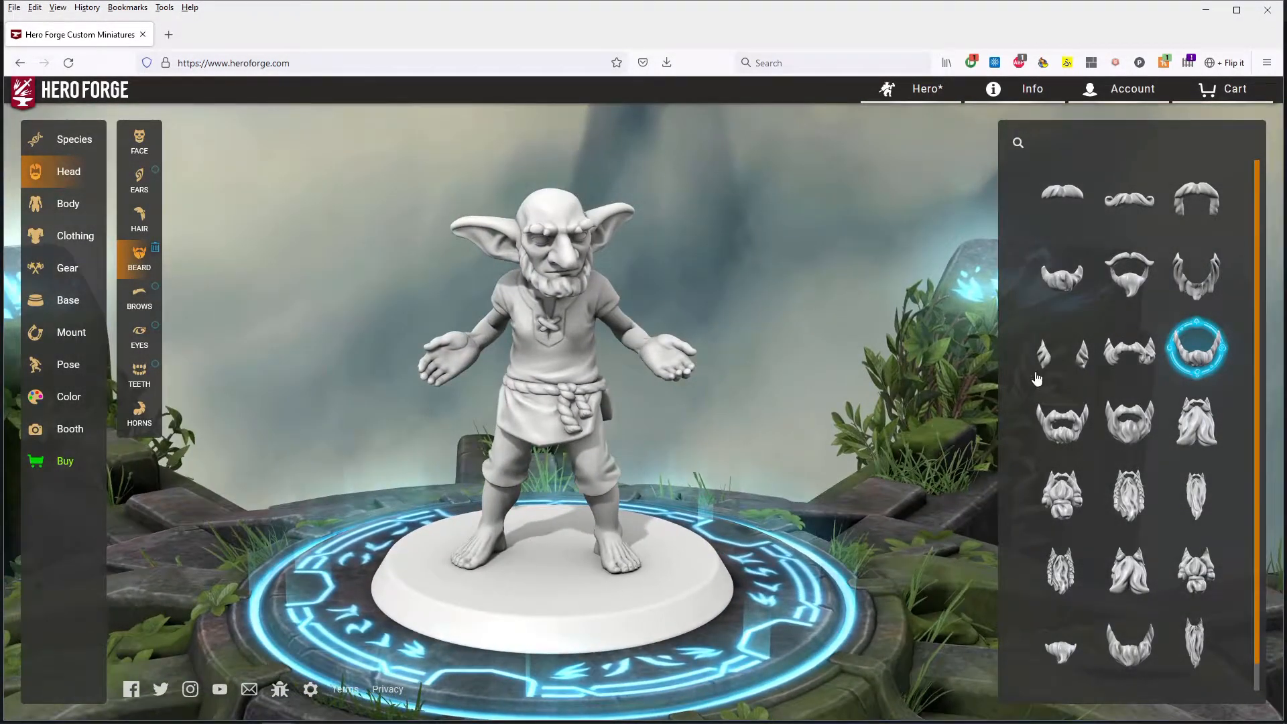
pyautogui.click(1056, 355)
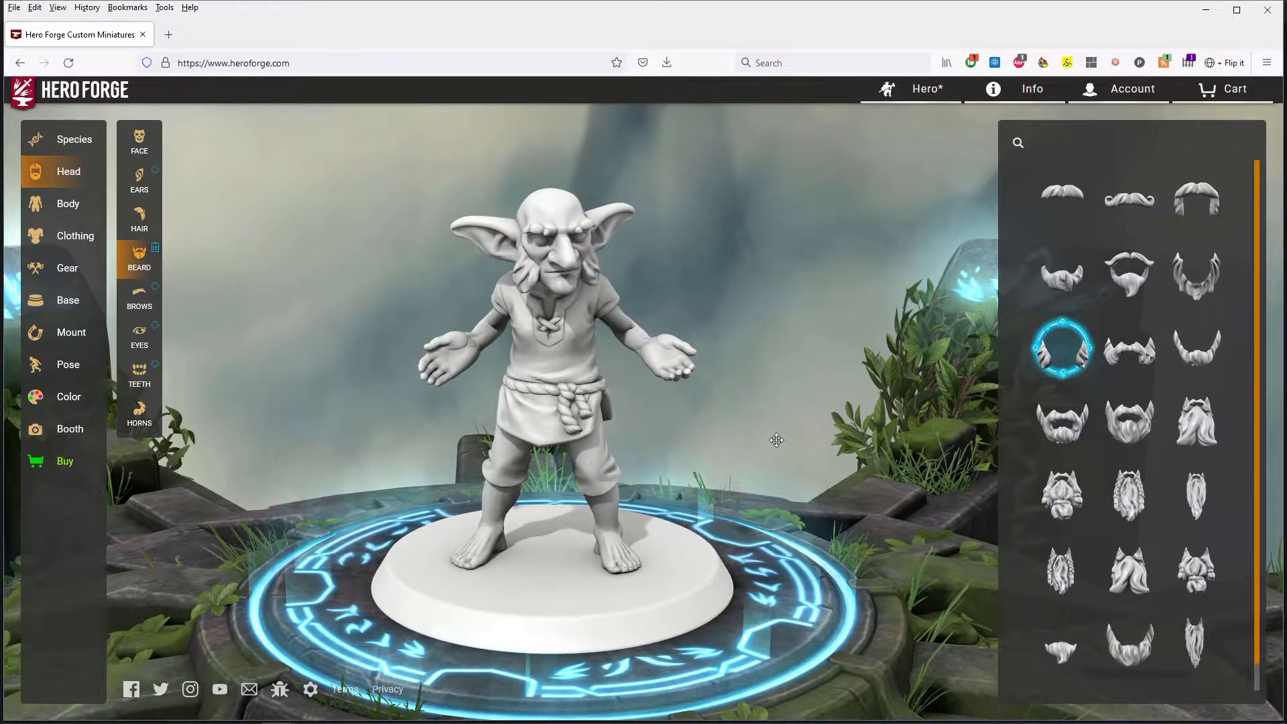
pyautogui.moveTo(673, 460); pyautogui.dragTo(717, 466)
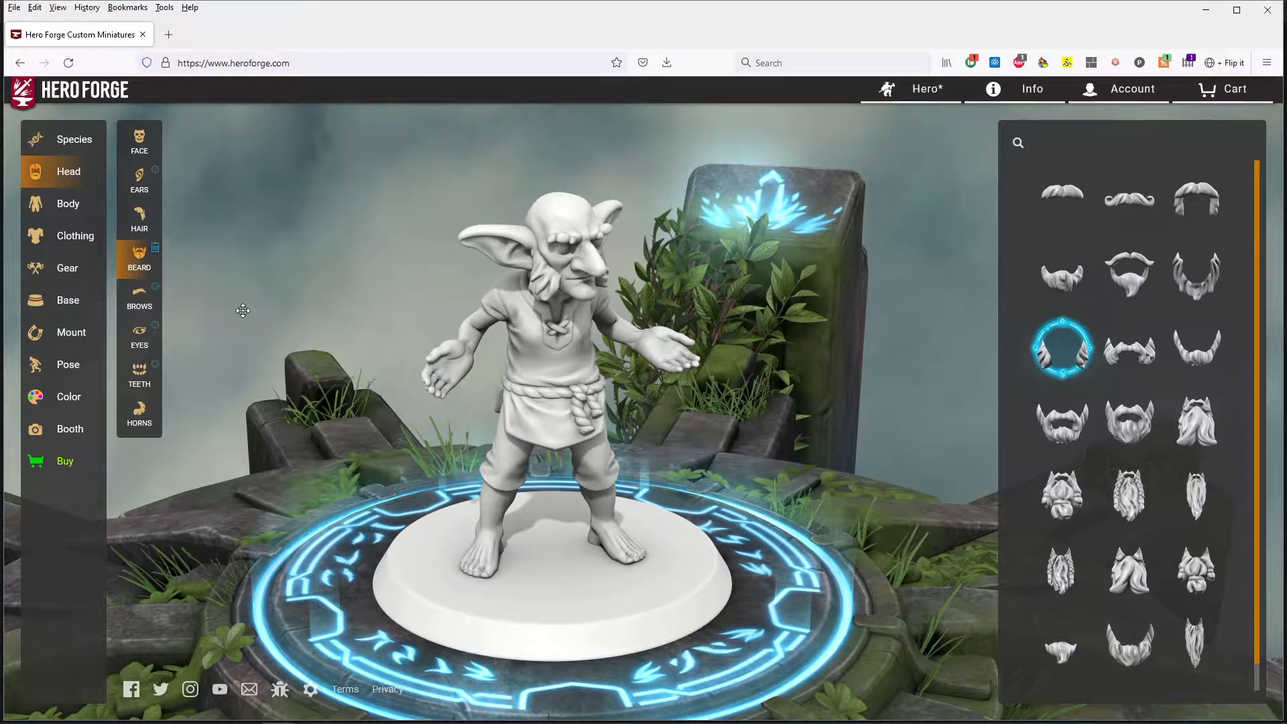
# Step: Change the goblin's brows to the thick, sharply slanted pair and inspect them from an angle
pyautogui.click(138, 298)
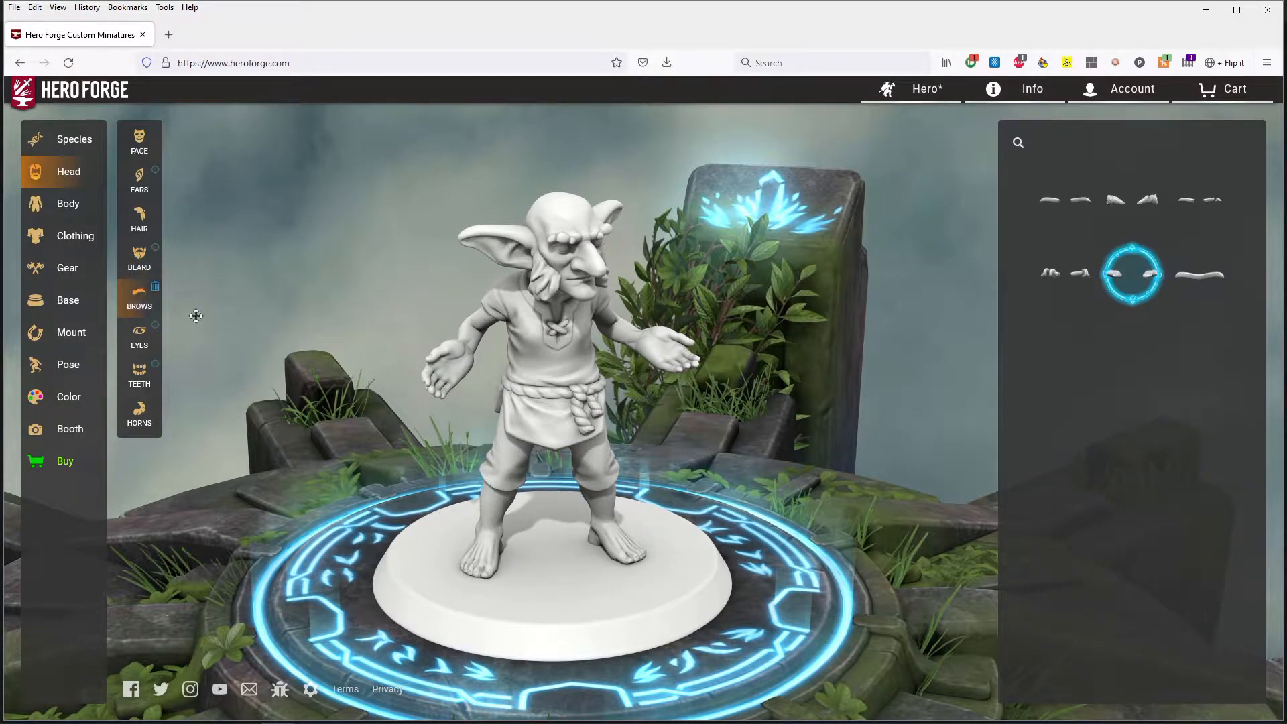
pyautogui.click(1134, 199)
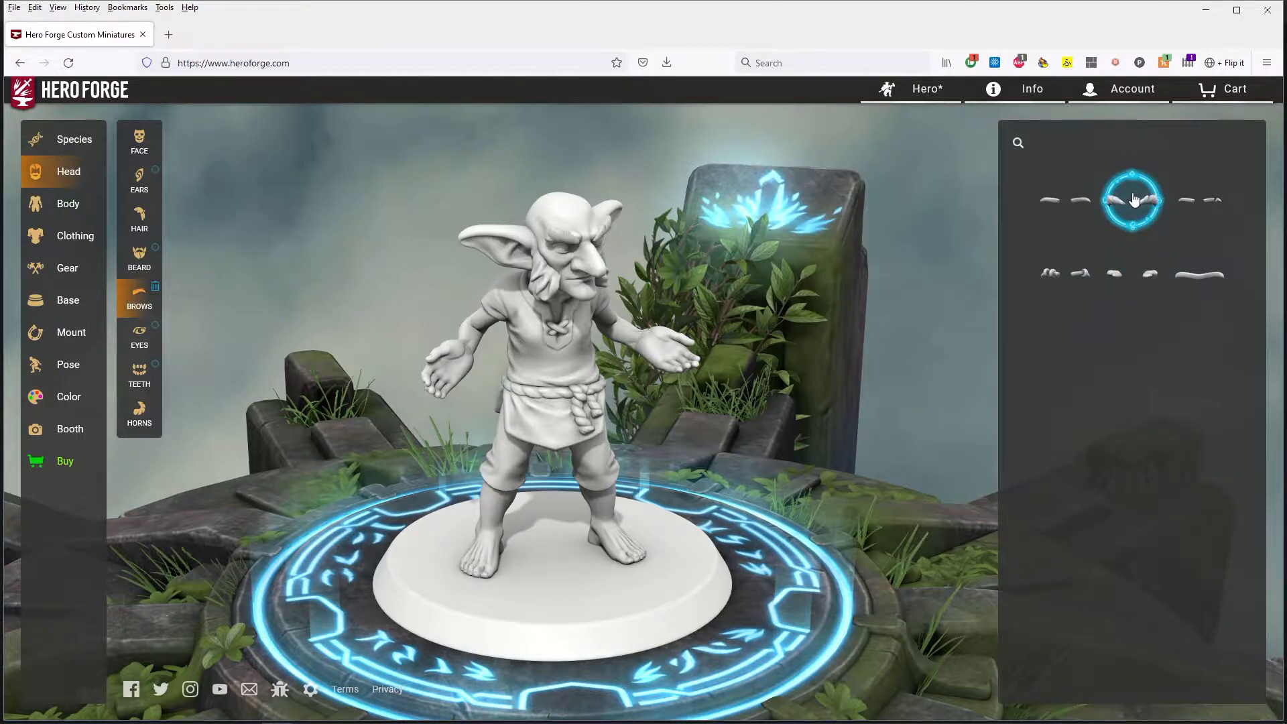
pyautogui.moveTo(785, 382); pyautogui.dragTo(816, 440)
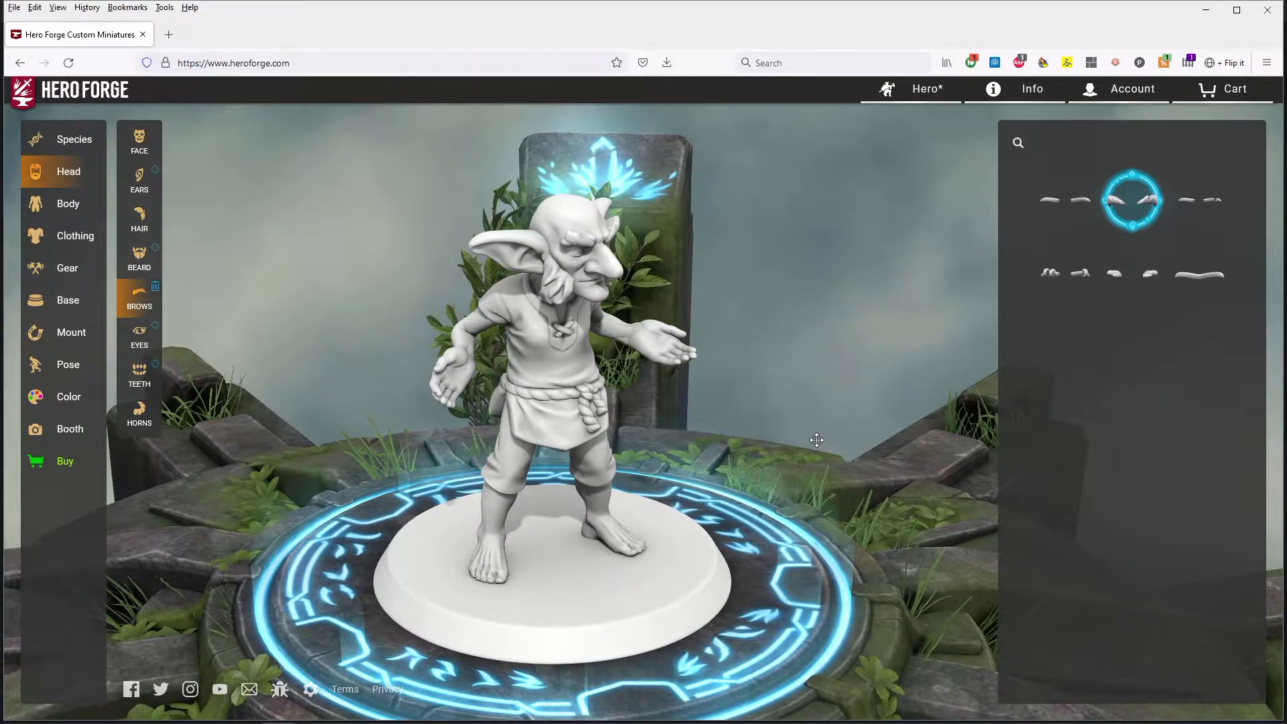
# Step: Try the large oval eyes on the goblin, restore the plain round eyes, and inspect the face
pyautogui.click(140, 337)
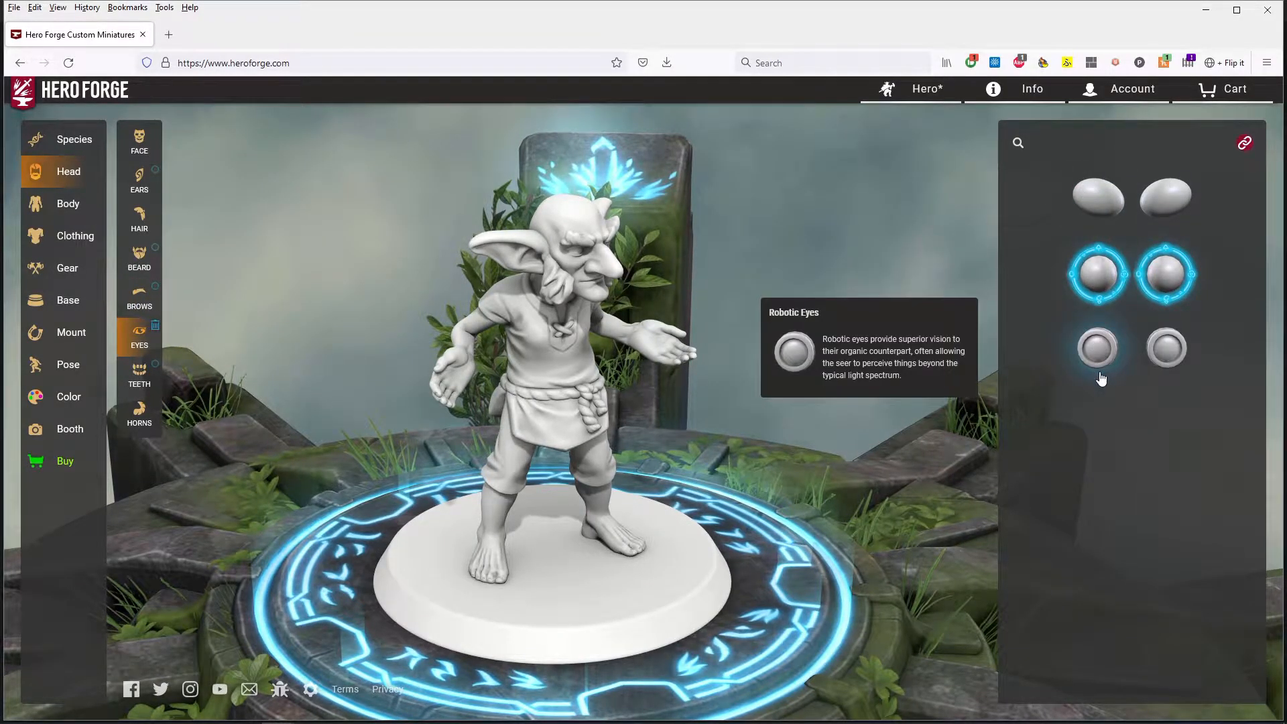
pyautogui.click(1109, 194)
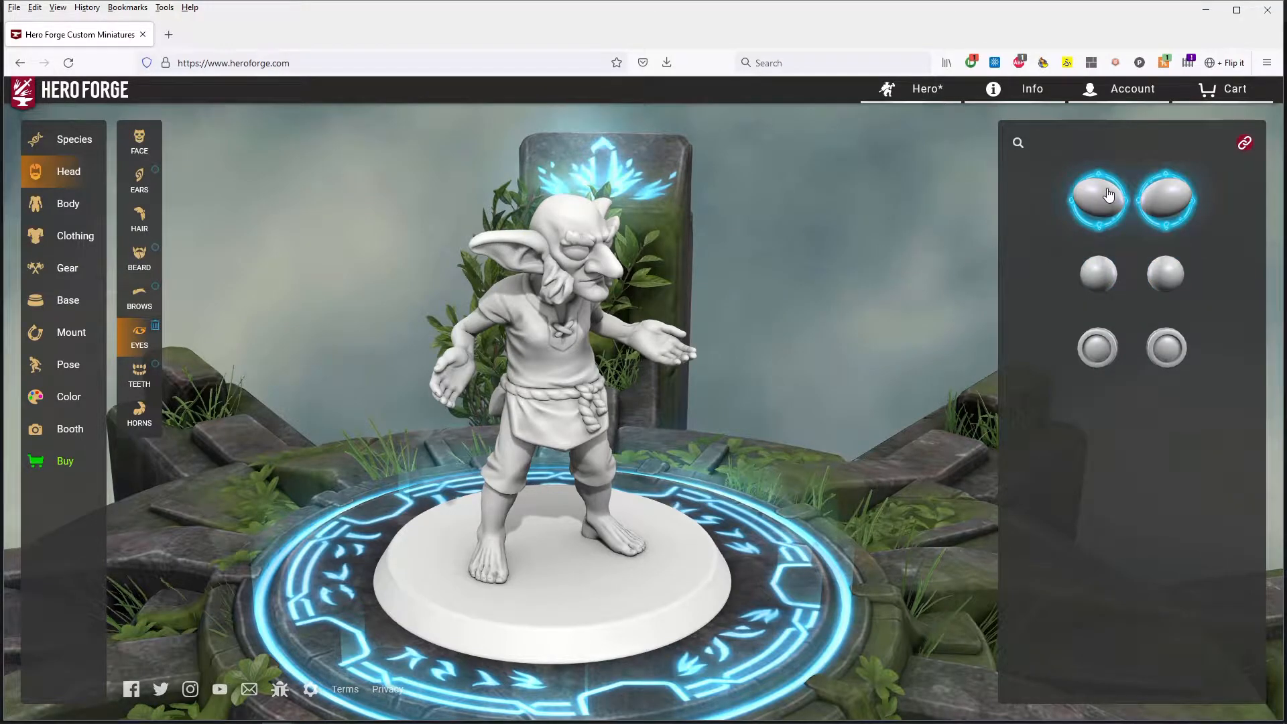
pyautogui.moveTo(884, 321); pyautogui.dragTo(807, 320)
pyautogui.click(1096, 282)
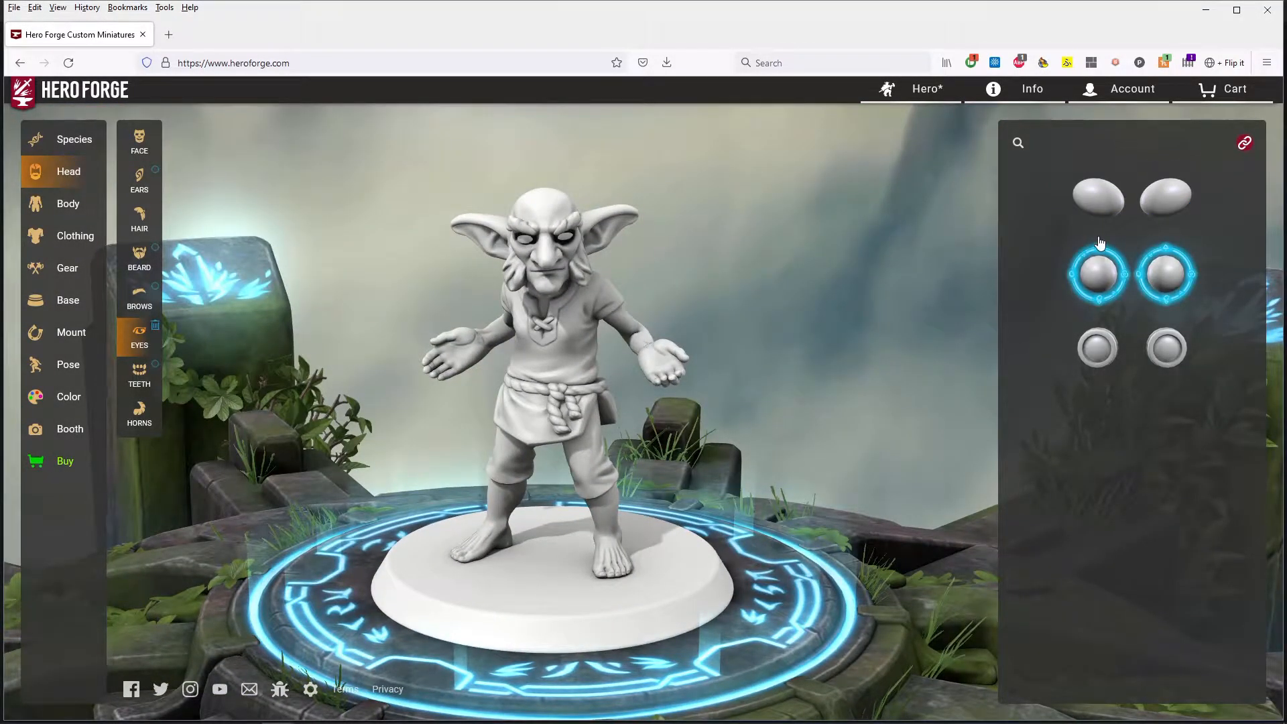
pyautogui.moveTo(752, 300); pyautogui.dragTo(470, 246)
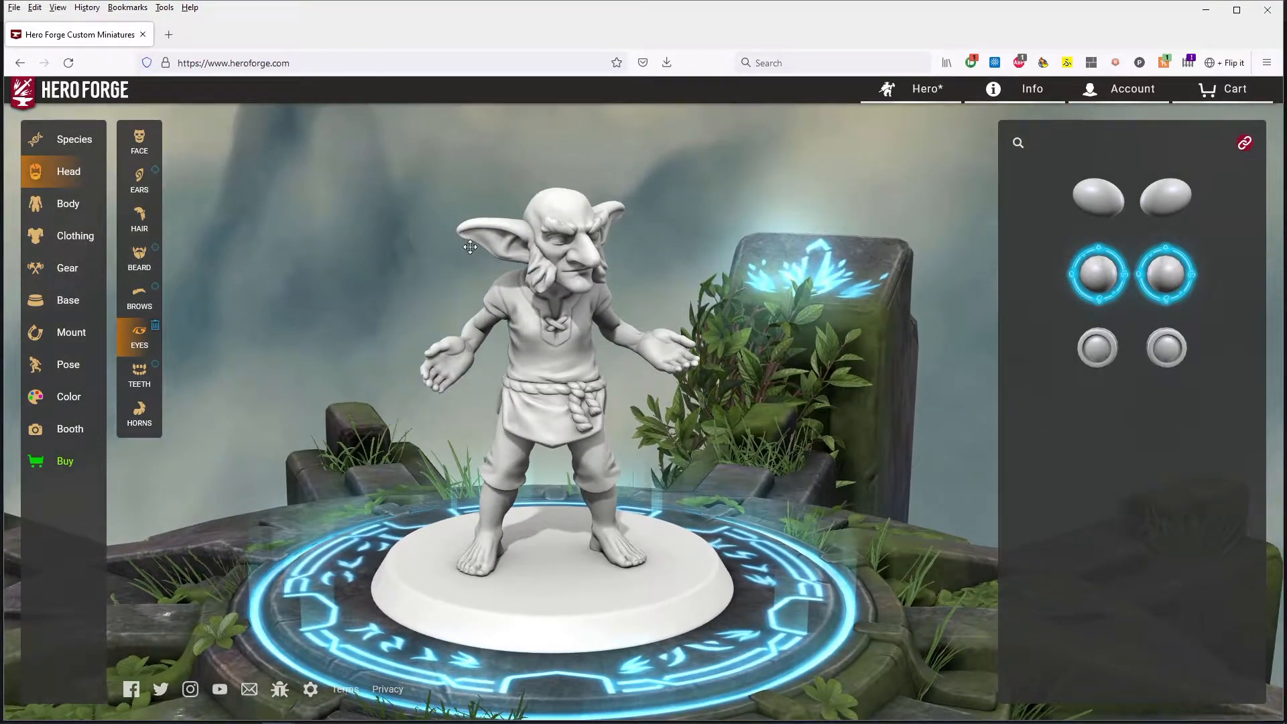
# Step: Turn off the goblin's sharp teeth option and bring up the available horns
pyautogui.click(138, 377)
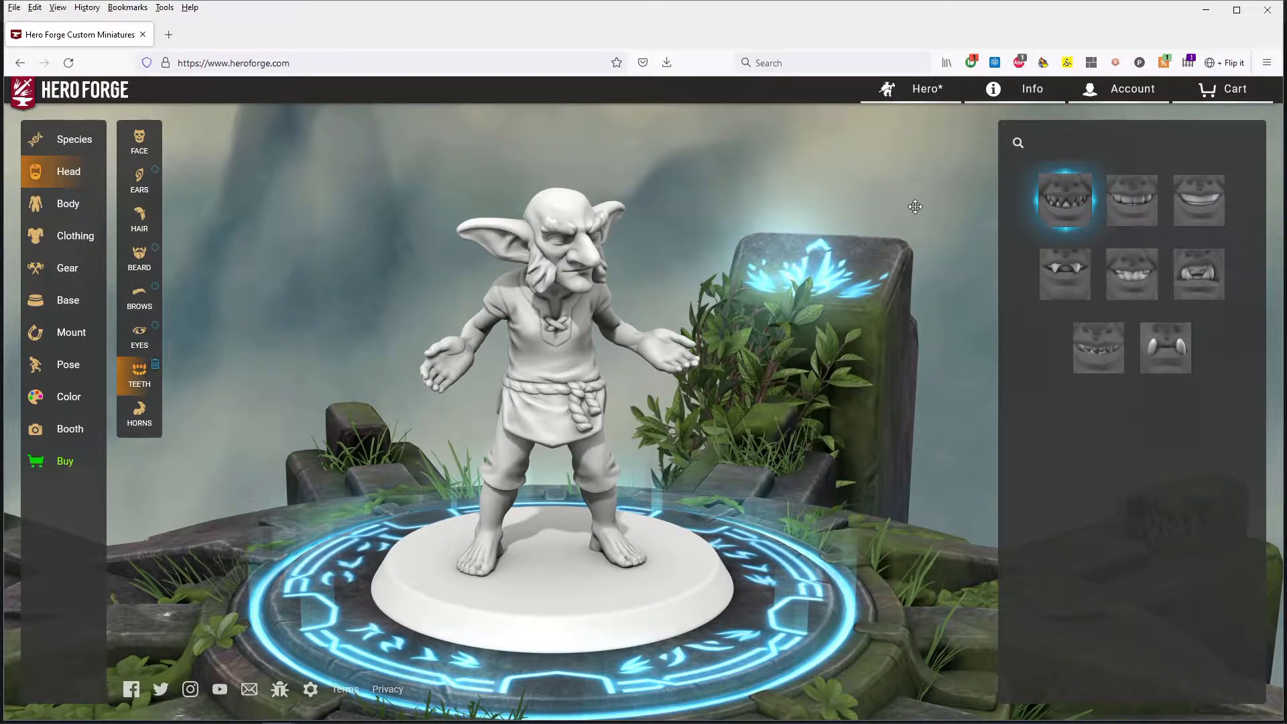
pyautogui.moveTo(1070, 228)
pyautogui.click(1065, 196)
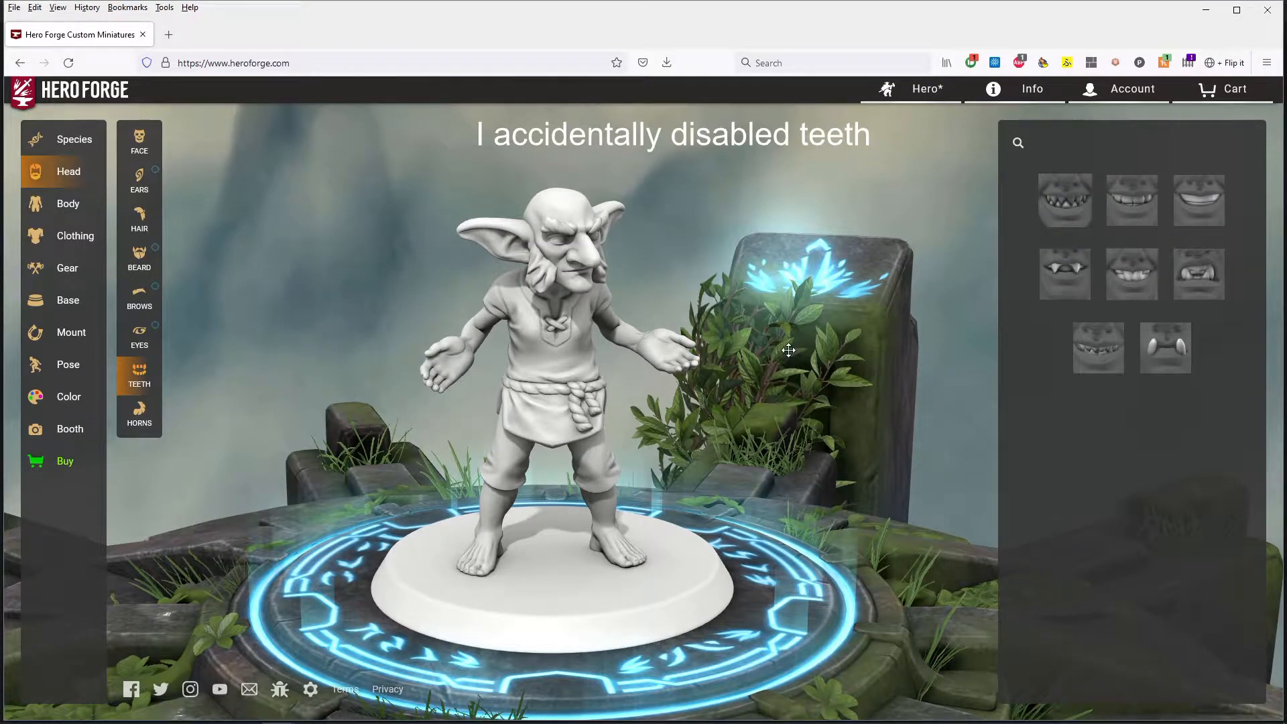
pyautogui.click(137, 413)
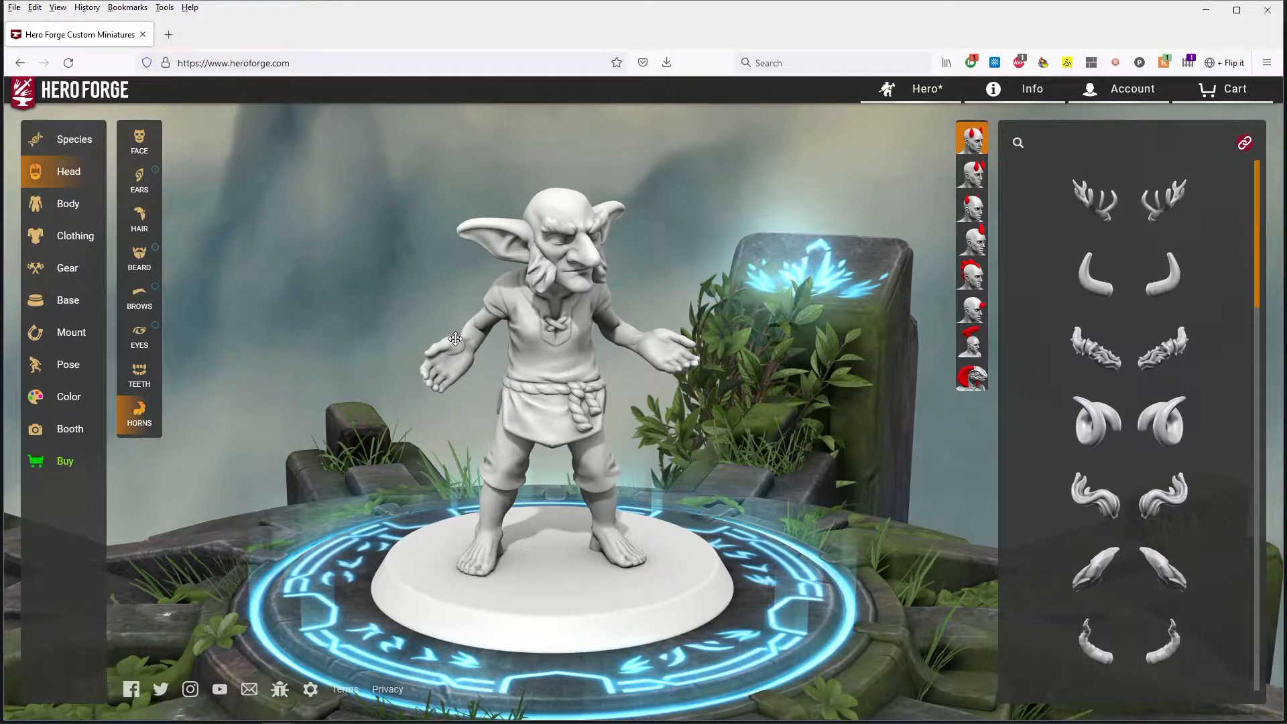
# Step: Try the second torso type and the Furry Clawed Torso on the goblin's body, inspecting each from the side
pyautogui.click(64, 209)
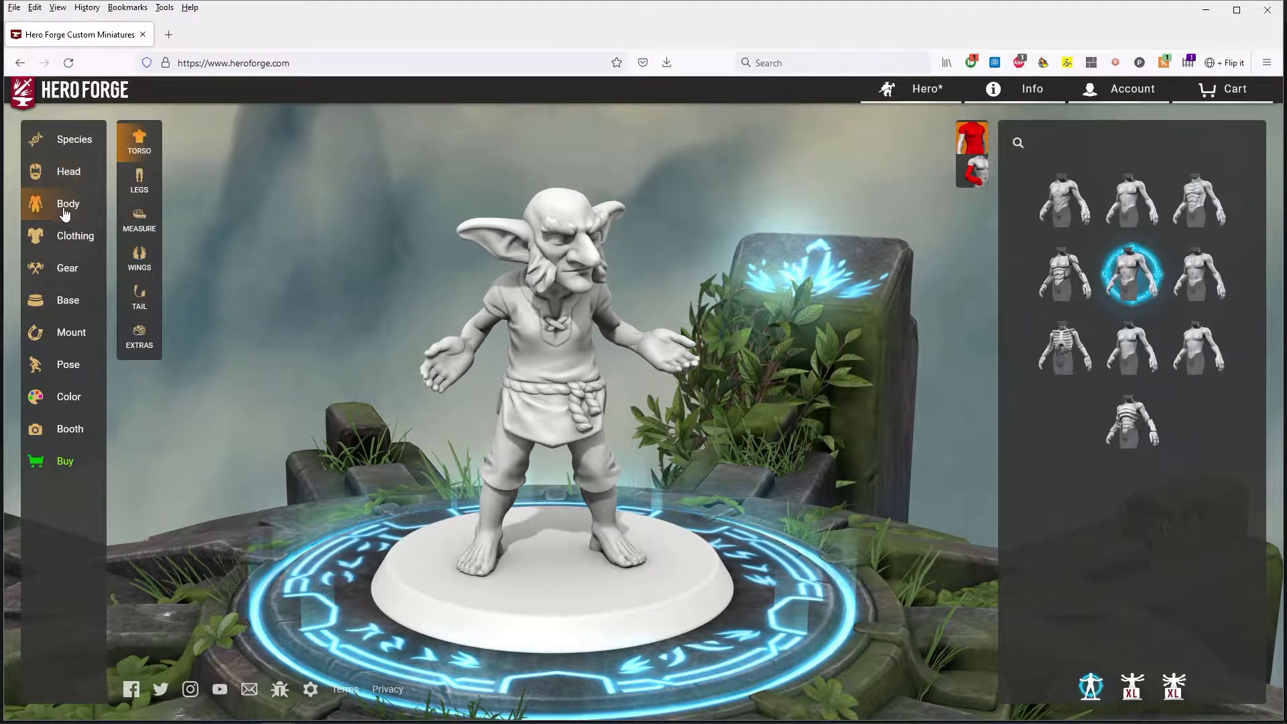
pyautogui.click(1124, 205)
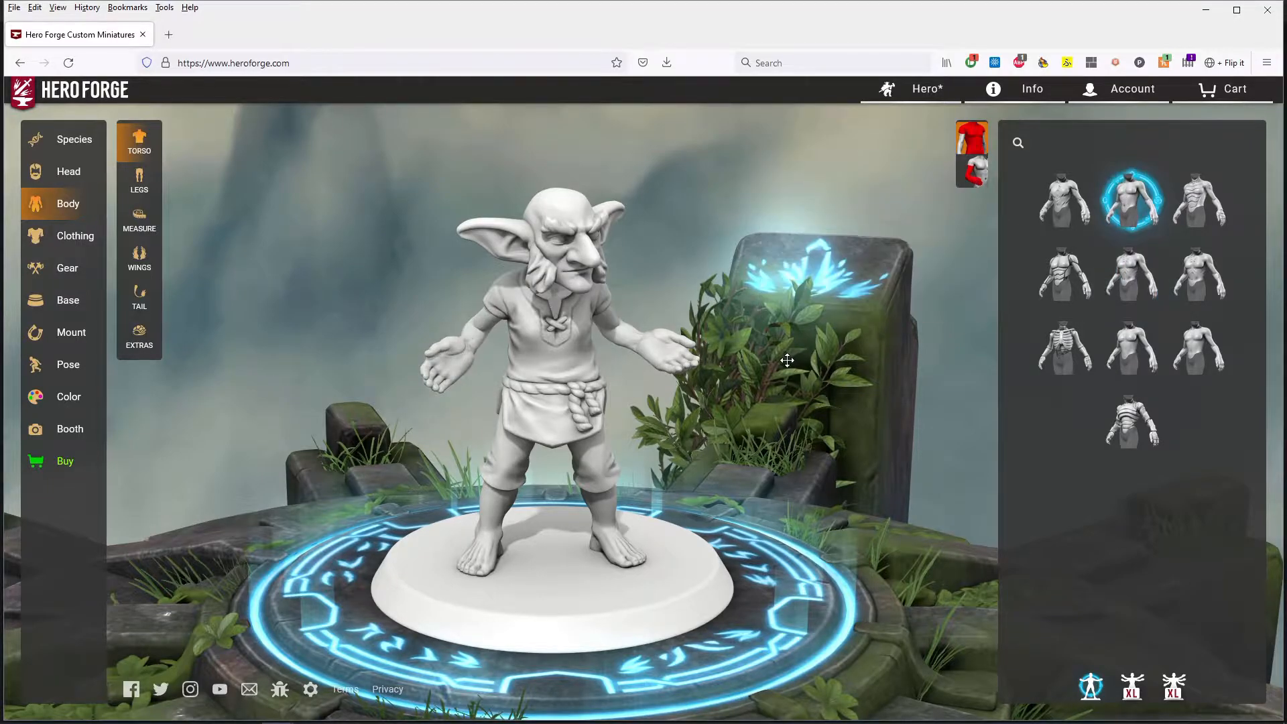
pyautogui.moveTo(952, 413); pyautogui.dragTo(860, 414)
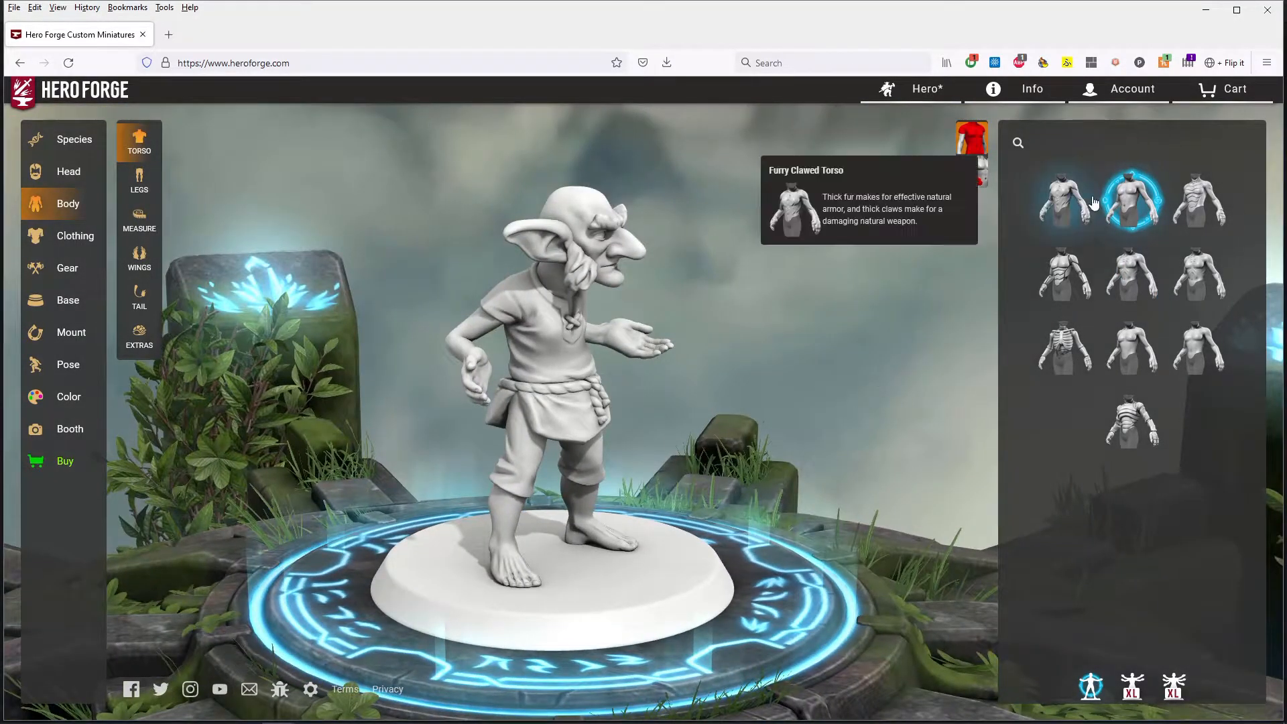
pyautogui.click(1070, 201)
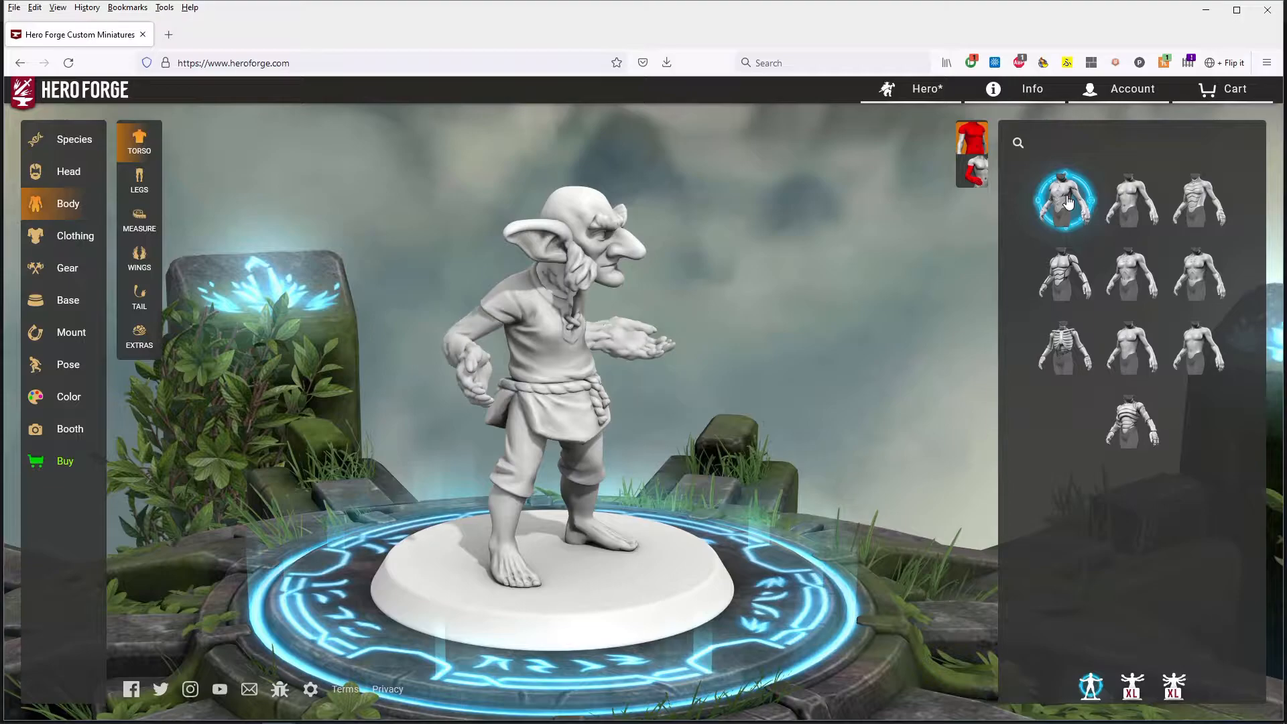
pyautogui.moveTo(929, 366); pyautogui.dragTo(835, 376)
# Step: Try the last torso in the first row, inspect it from behind, and switch to the last torso in the third row
pyautogui.click(1199, 200)
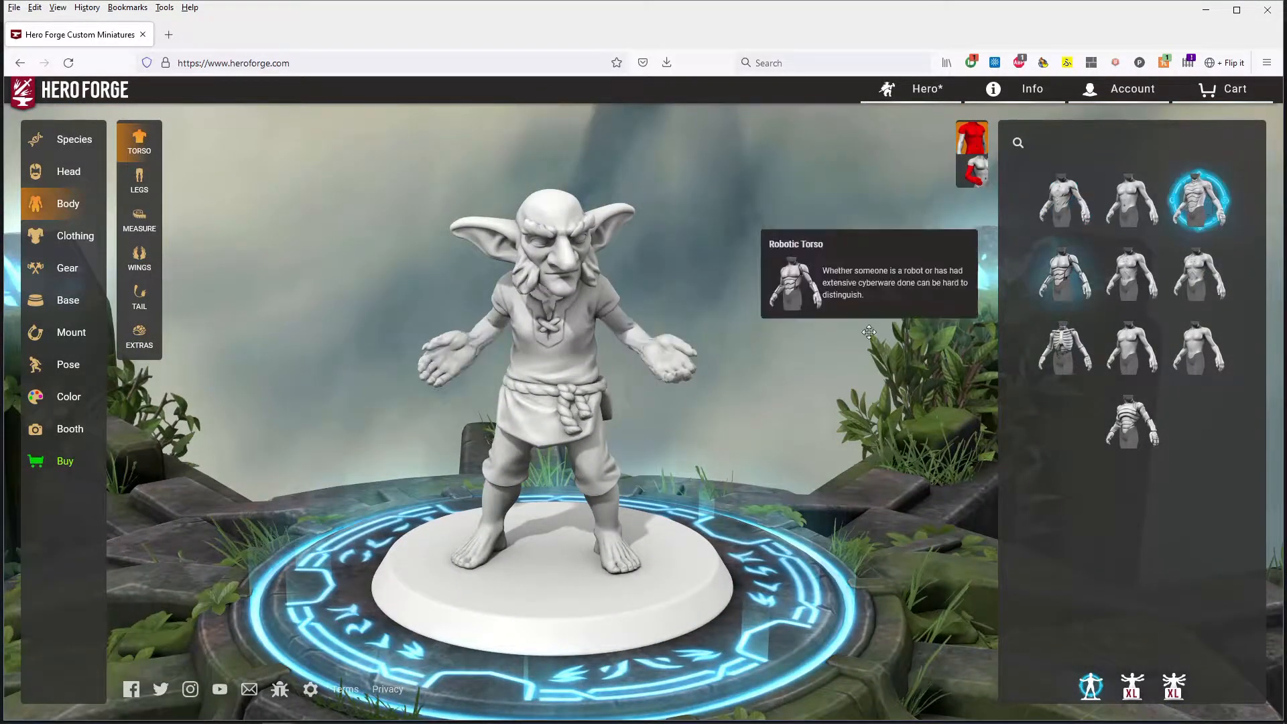
pyautogui.moveTo(644, 413); pyautogui.dragTo(1137, 410)
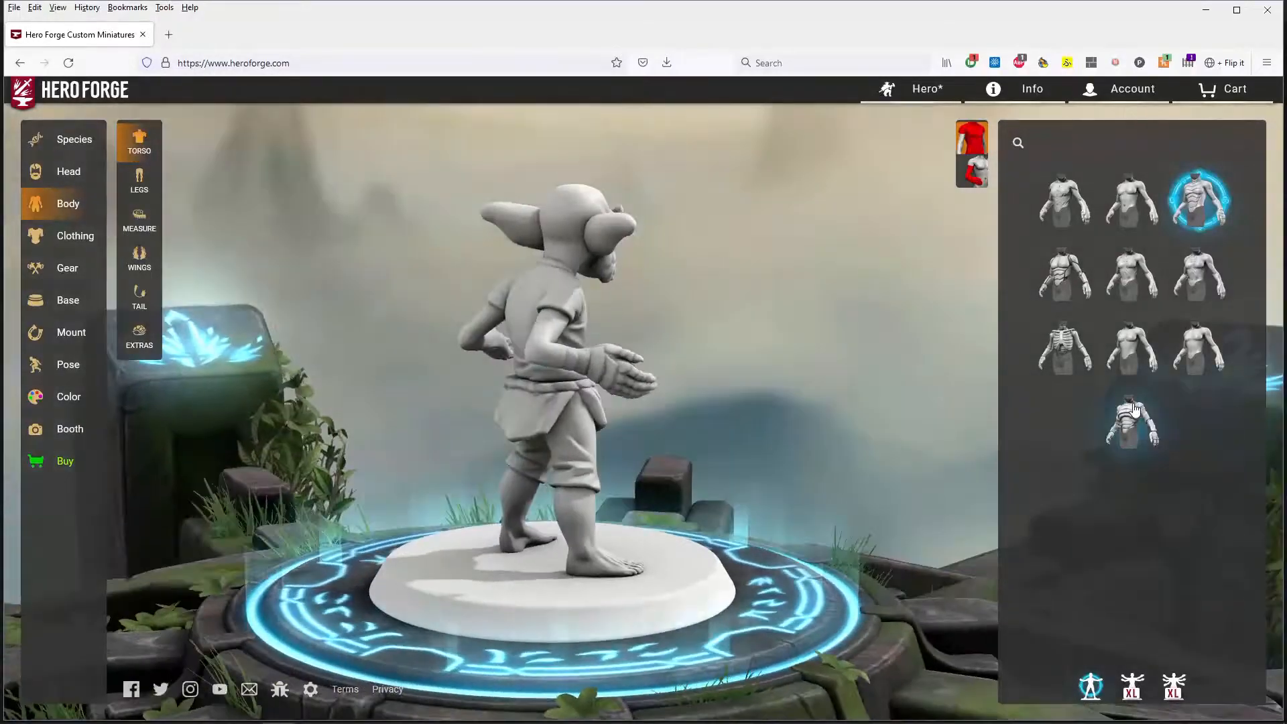
pyautogui.moveTo(1183, 201)
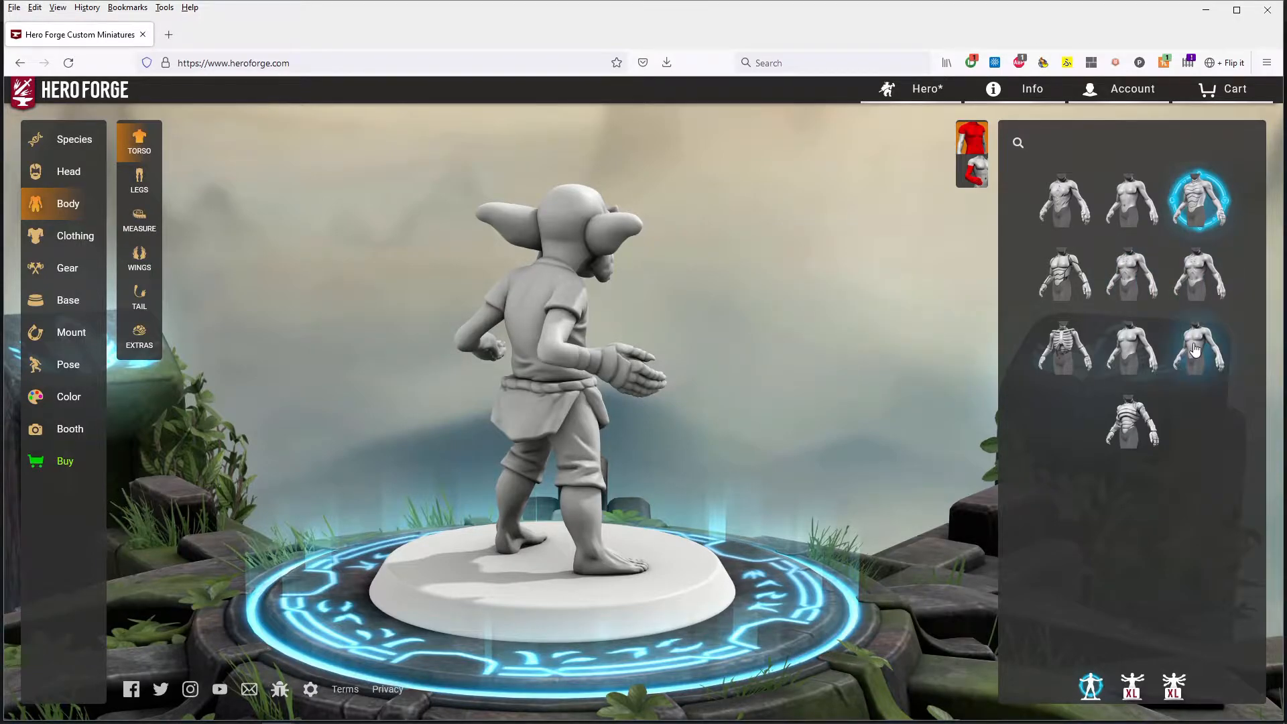
pyautogui.moveTo(844, 335); pyautogui.dragTo(424, 354)
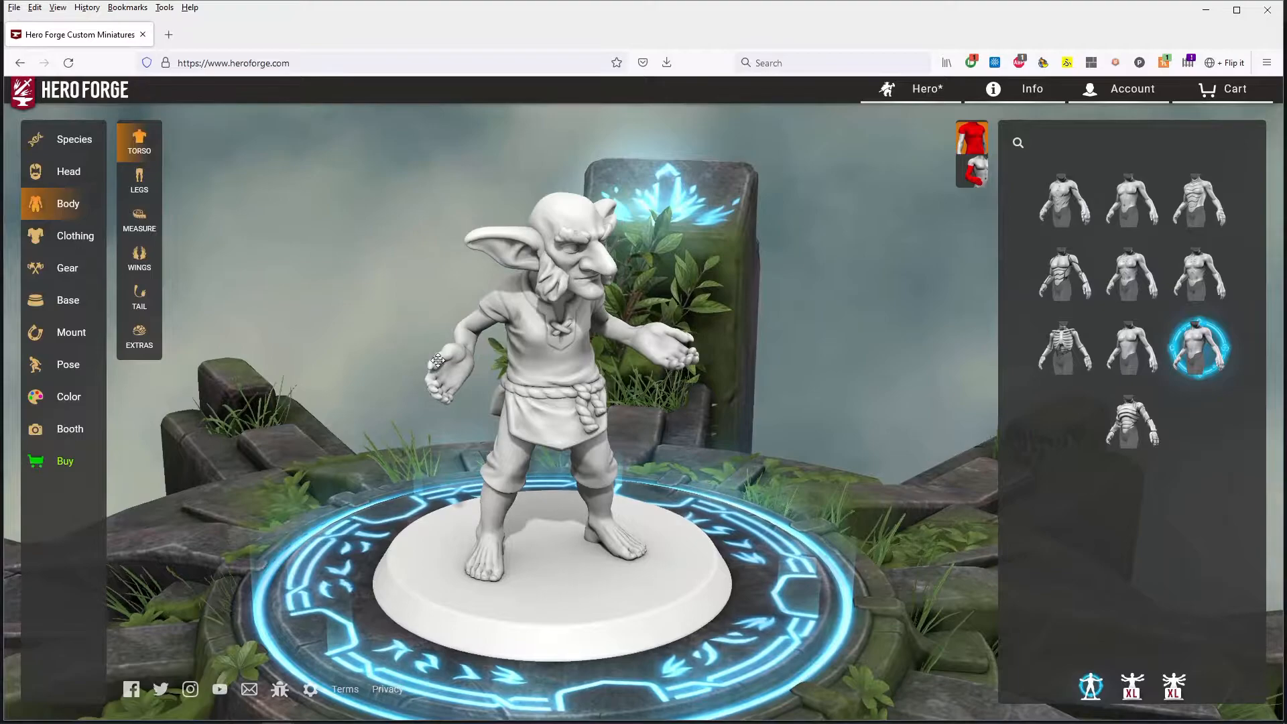
# Step: Dress the goblin in the Wide Mantle Robes outfit and inspect it from the side and the front
pyautogui.click(53, 241)
pyautogui.moveTo(1087, 243)
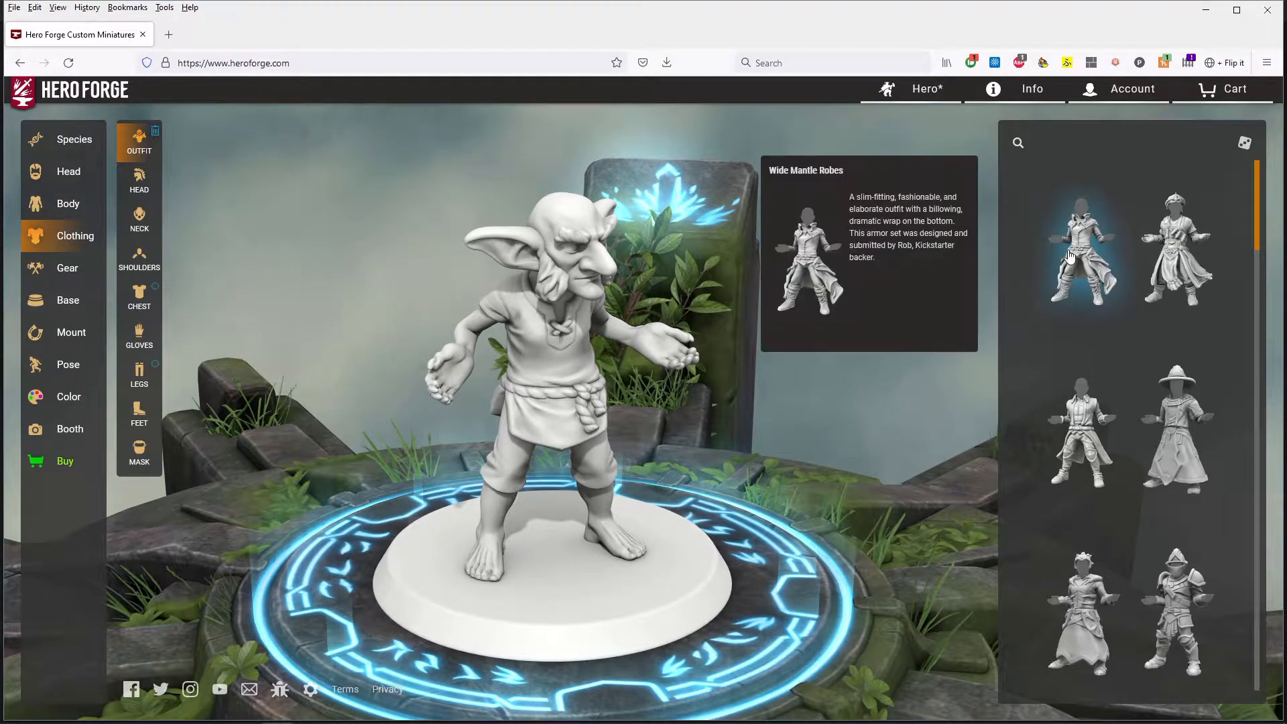
pyautogui.click(1088, 242)
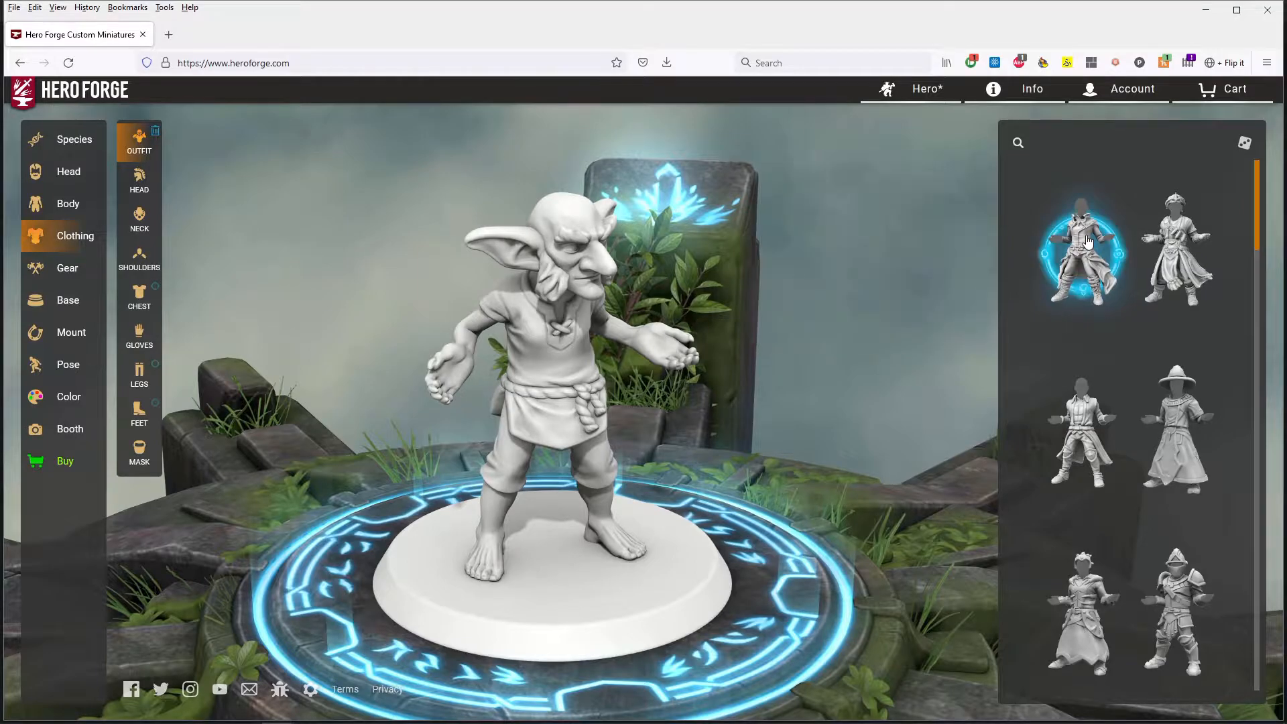
pyautogui.moveTo(825, 362); pyautogui.dragTo(683, 376)
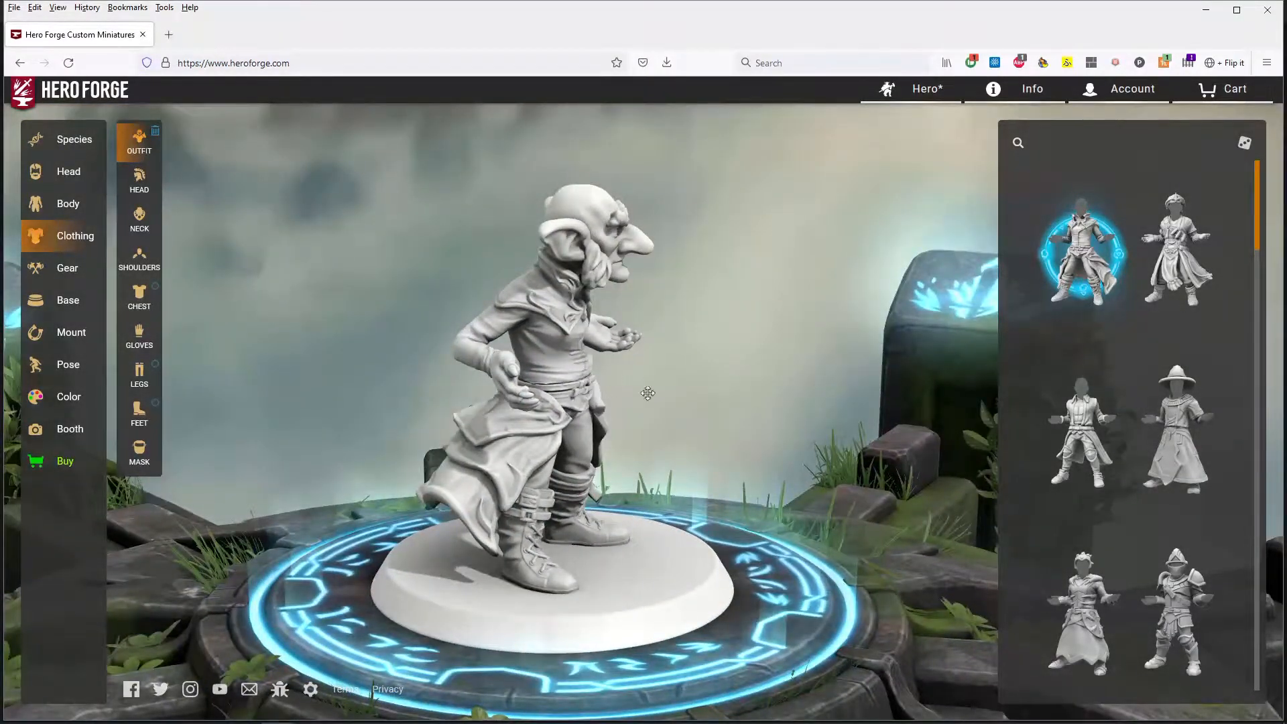
pyautogui.moveTo(625, 407); pyautogui.dragTo(258, 411)
pyautogui.moveTo(1059, 258)
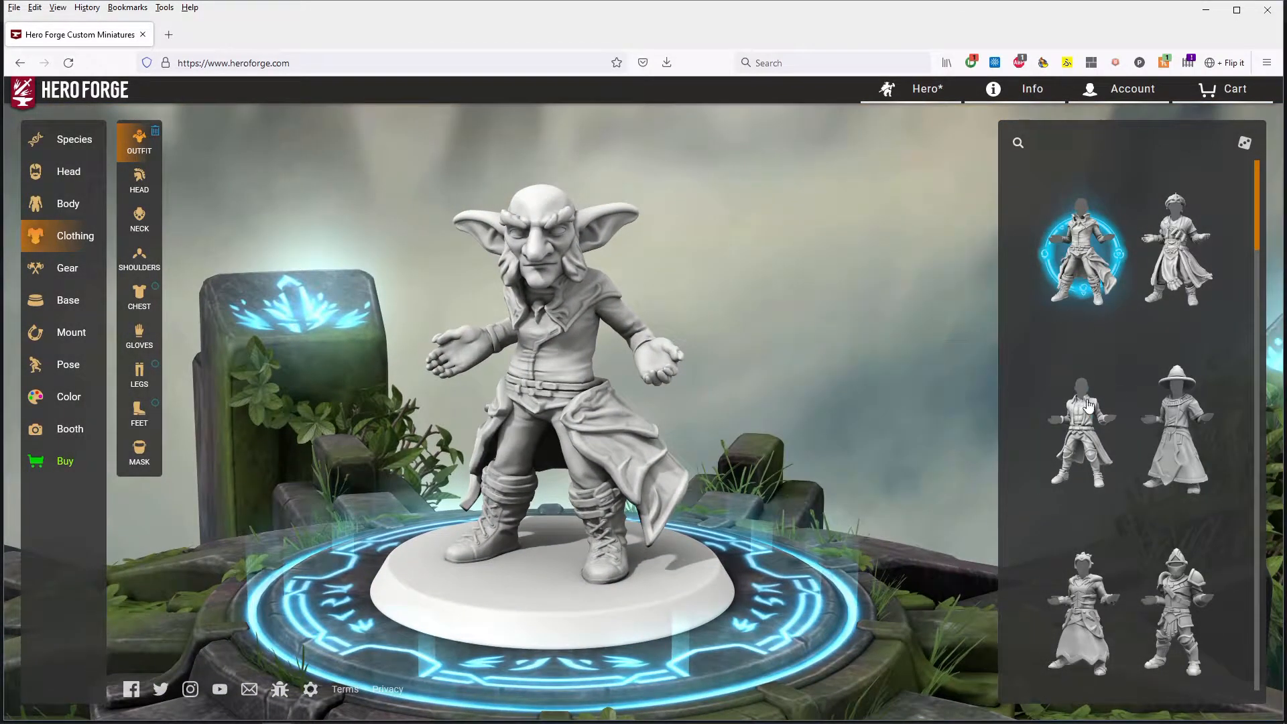
# Step: Try the Warlock's Robes on the goblin, inspect them, and replace them with the armour outfit with the pointed helmet
pyautogui.scroll(-3, 1100, 276)
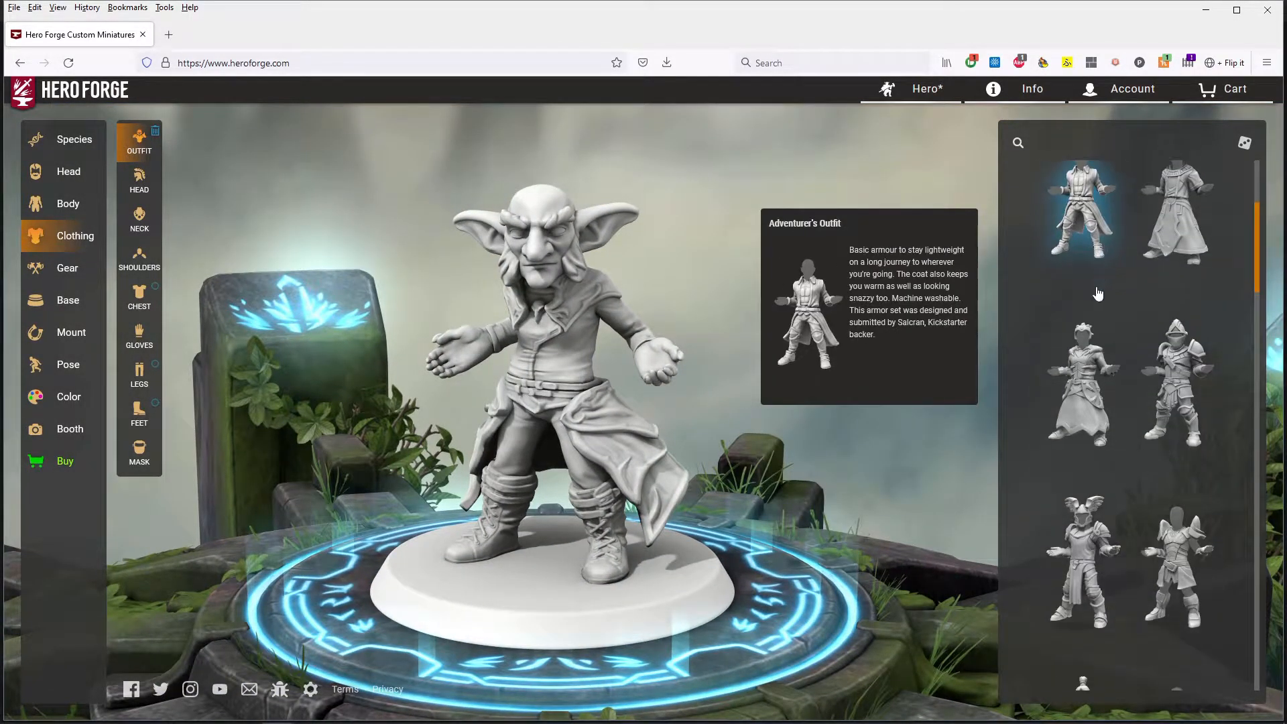
pyautogui.click(1089, 380)
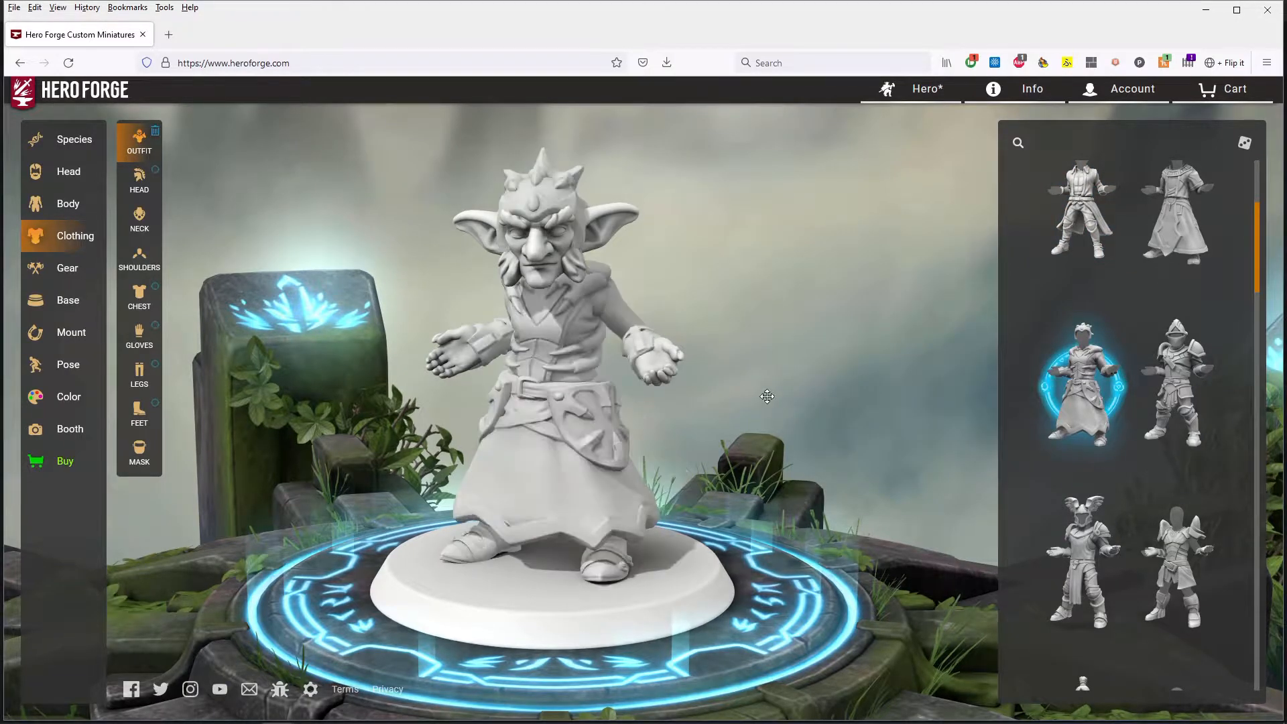
pyautogui.moveTo(685, 421); pyautogui.dragTo(943, 411)
pyautogui.click(1178, 379)
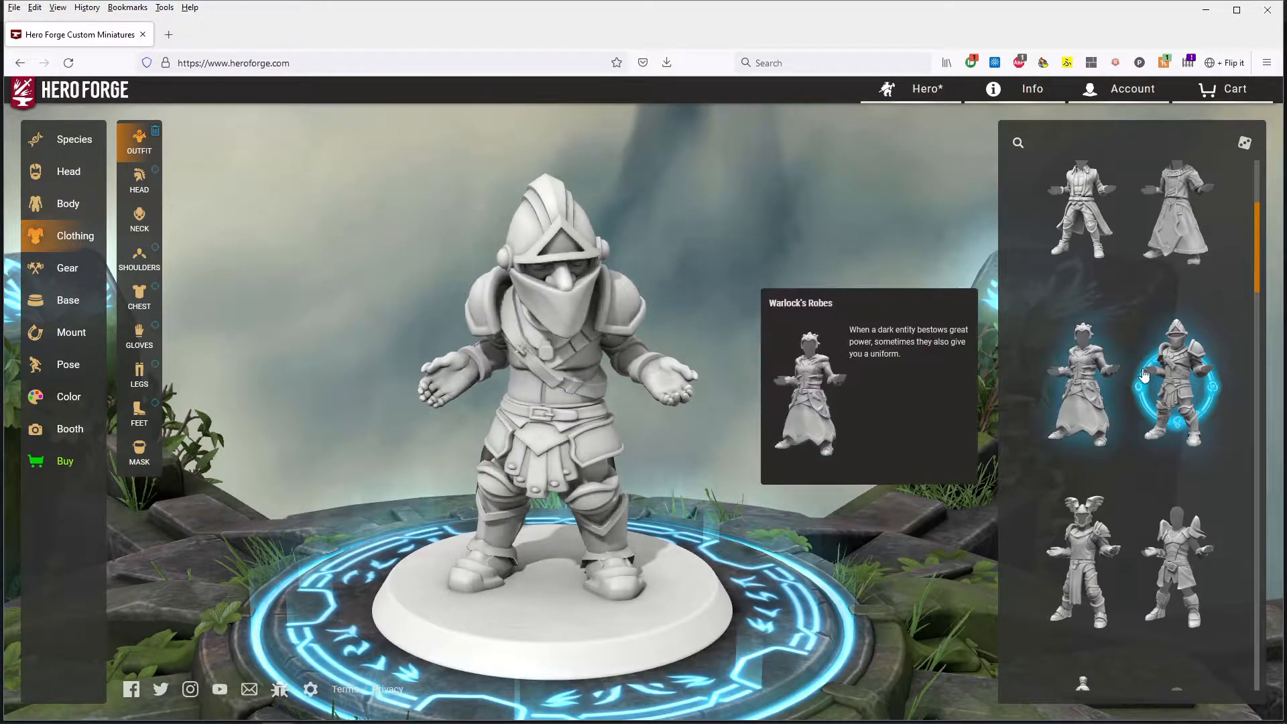
# Step: Reselect the Wide Mantle Robes, then randomize the goblin's outfit and inspect it from several angles
pyautogui.scroll(3, 1121, 314)
pyautogui.click(1084, 248)
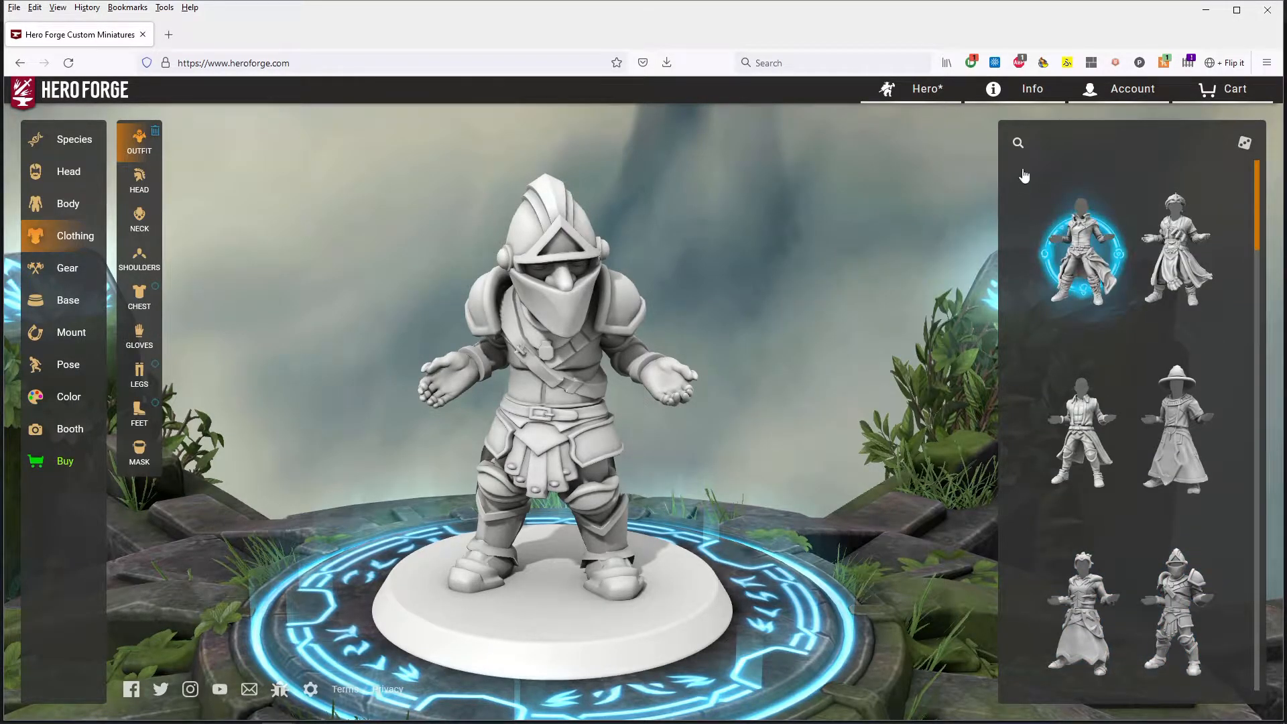
pyautogui.click(1246, 146)
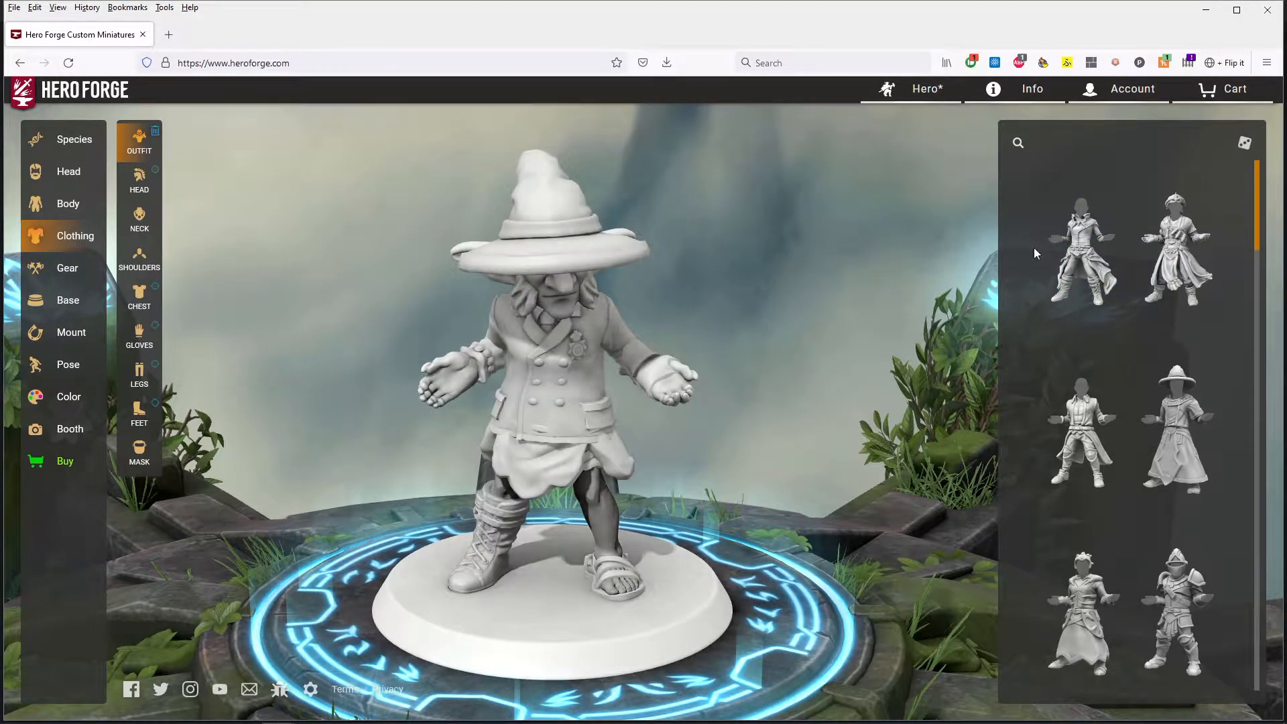
pyautogui.moveTo(771, 429); pyautogui.dragTo(582, 512)
pyautogui.moveTo(574, 581); pyautogui.dragTo(843, 494)
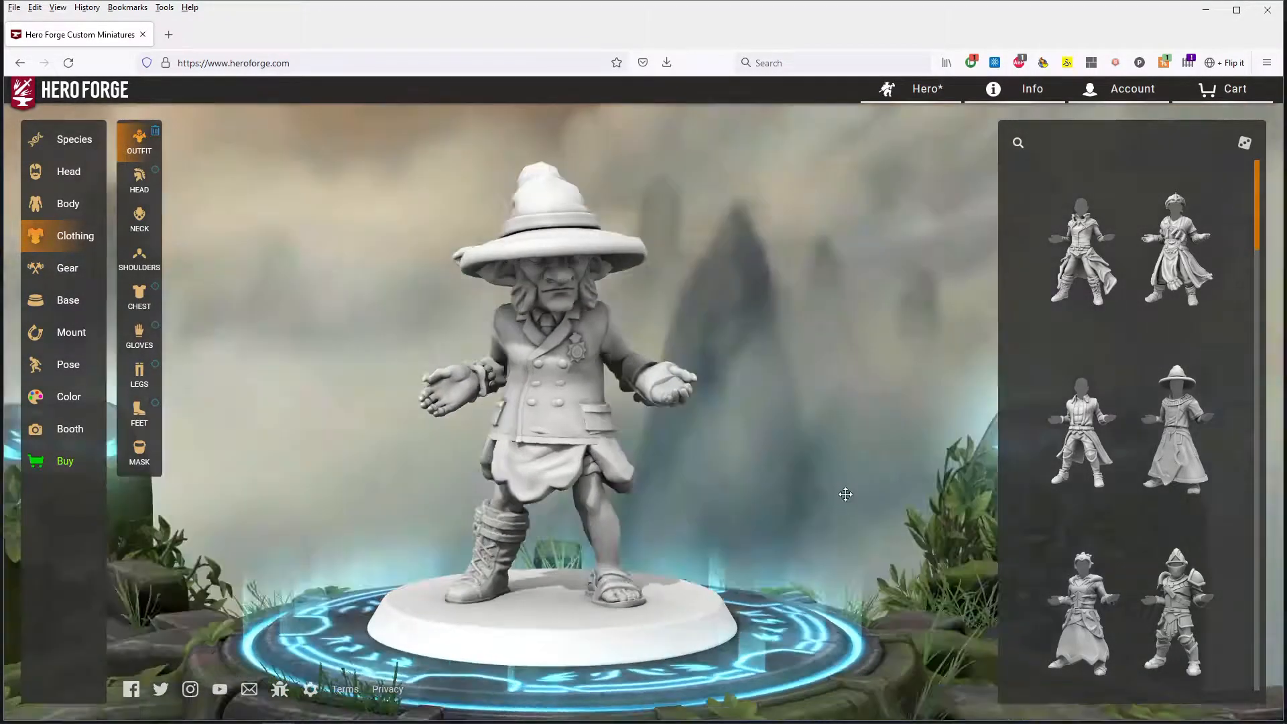
# Step: Dress the goblin in the first listed outfit, with the long open coat and strapped boots
pyautogui.click(1081, 248)
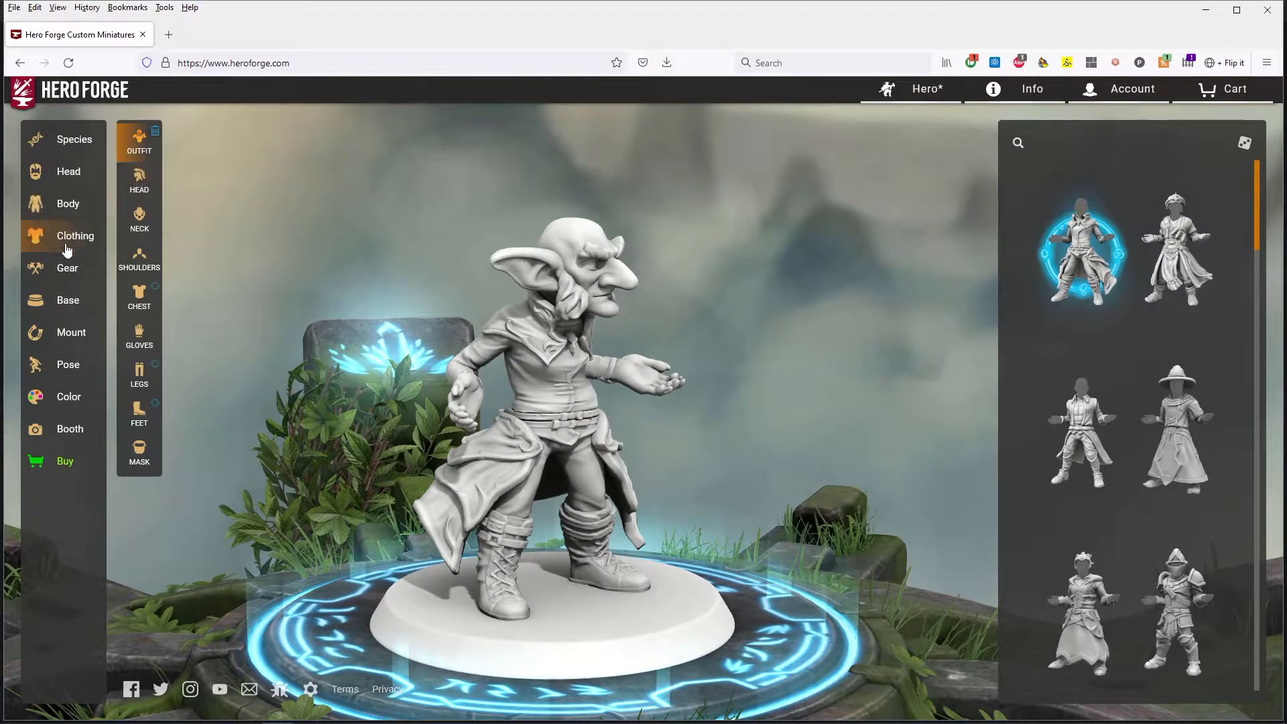
# Step: Look through the headwear options, try the Wizard Hat on the goblin, and inspect it from the front
pyautogui.click(139, 179)
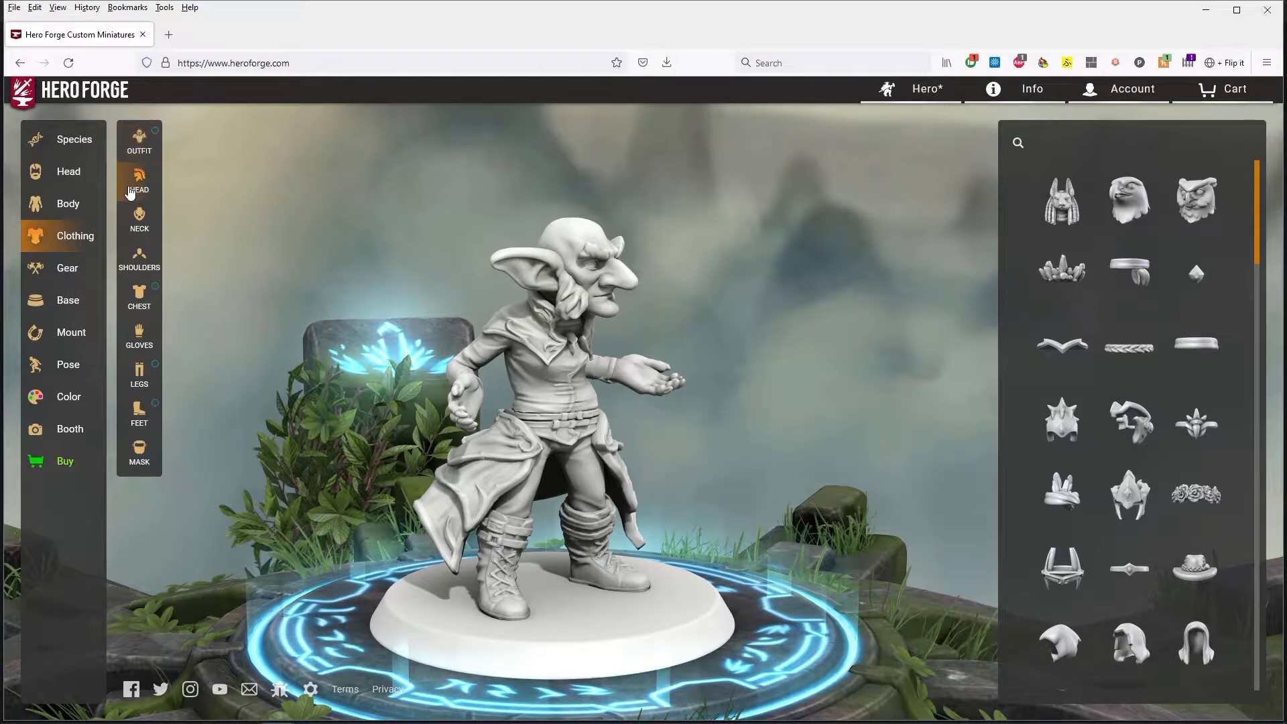
pyautogui.moveTo(1044, 419)
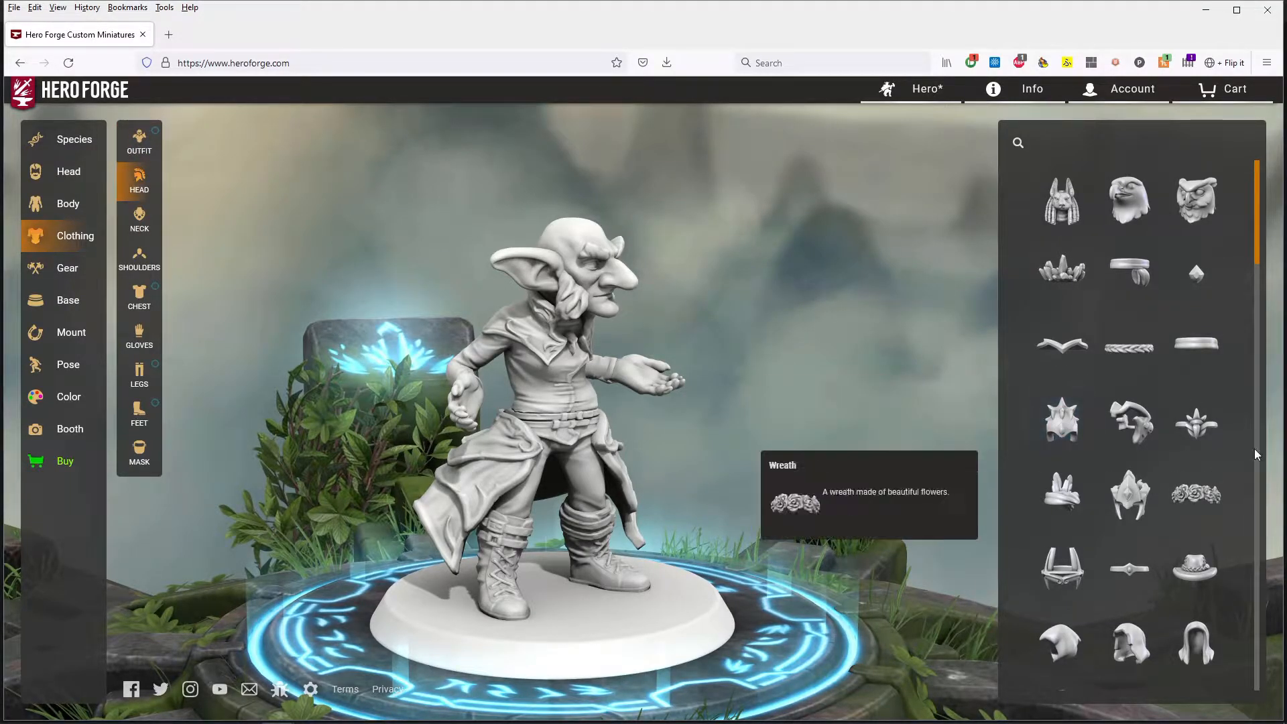
pyautogui.scroll(-3, 1113, 510)
pyautogui.moveTo(1135, 560)
pyautogui.scroll(-10, 1136, 561)
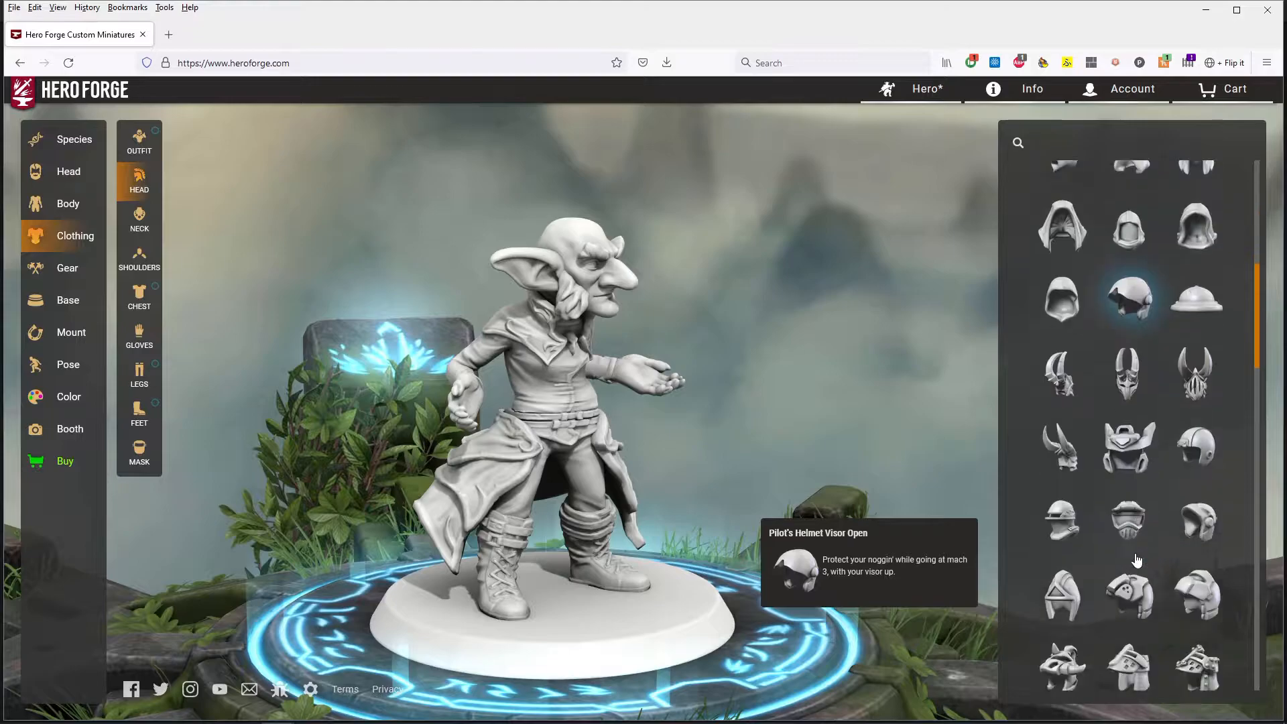
pyautogui.scroll(-6, 1136, 561)
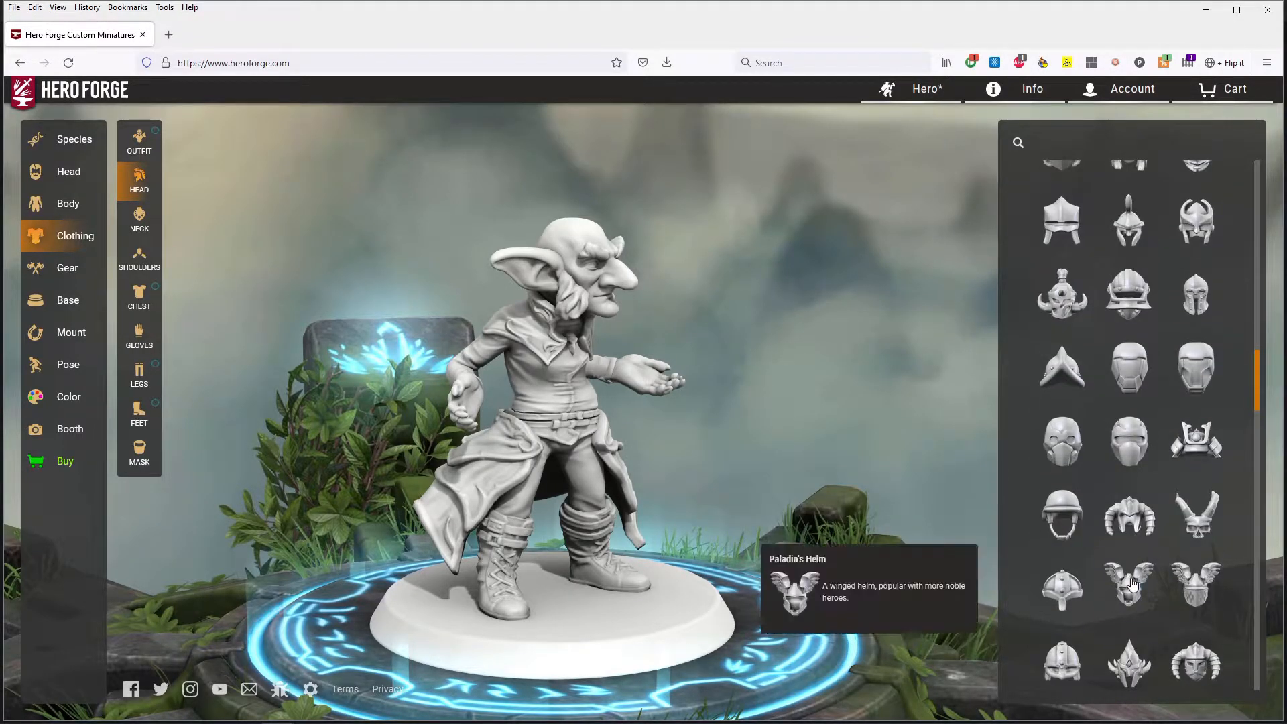
pyautogui.moveTo(1102, 458)
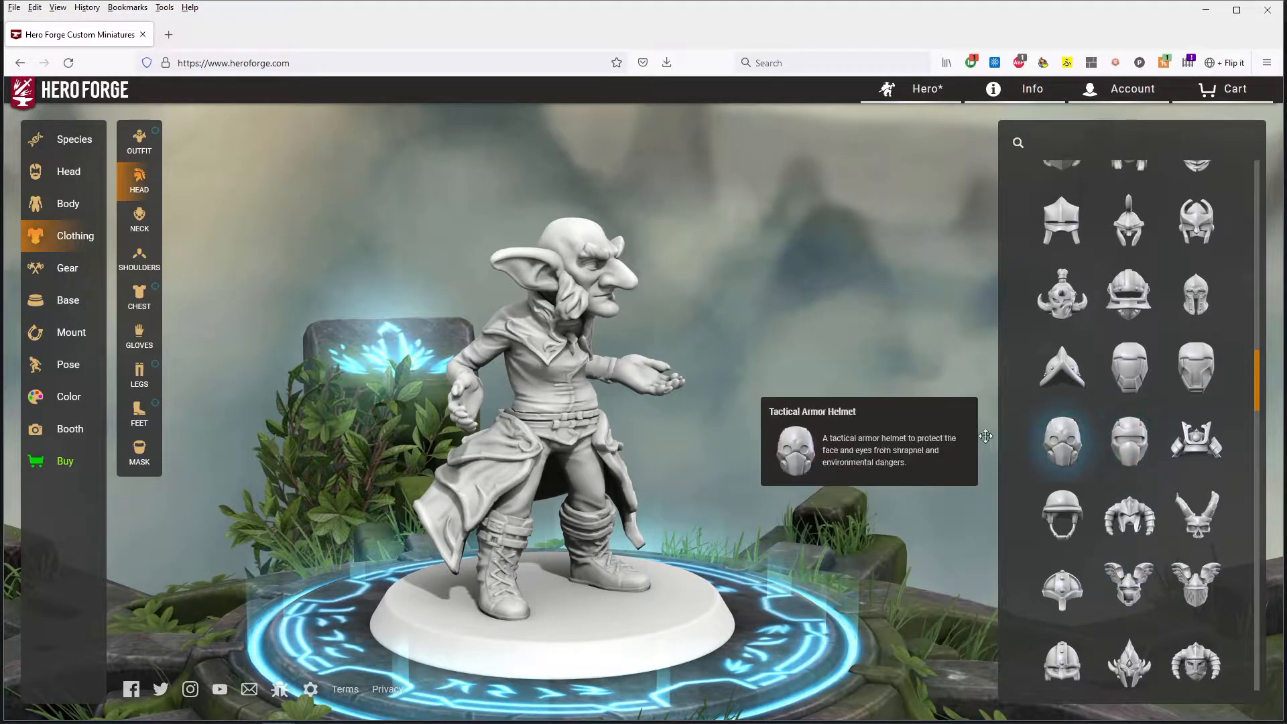
pyautogui.scroll(-10, 1158, 453)
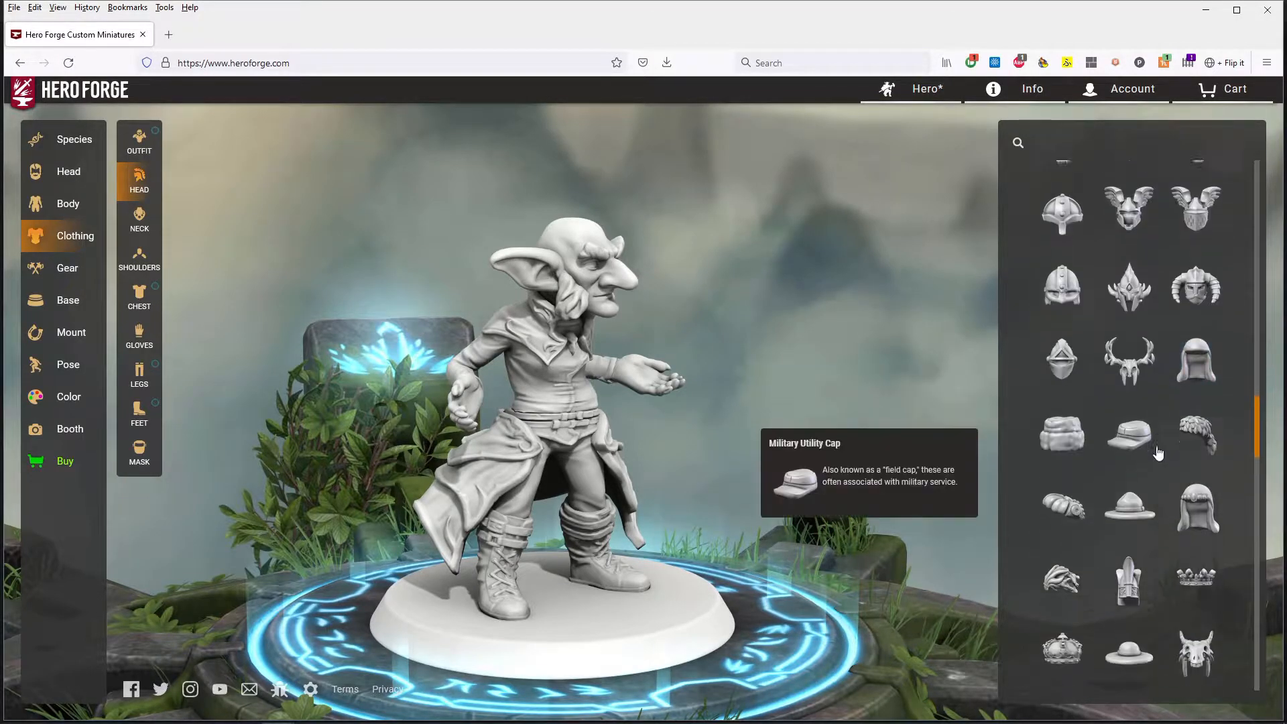
pyautogui.moveTo(1055, 484)
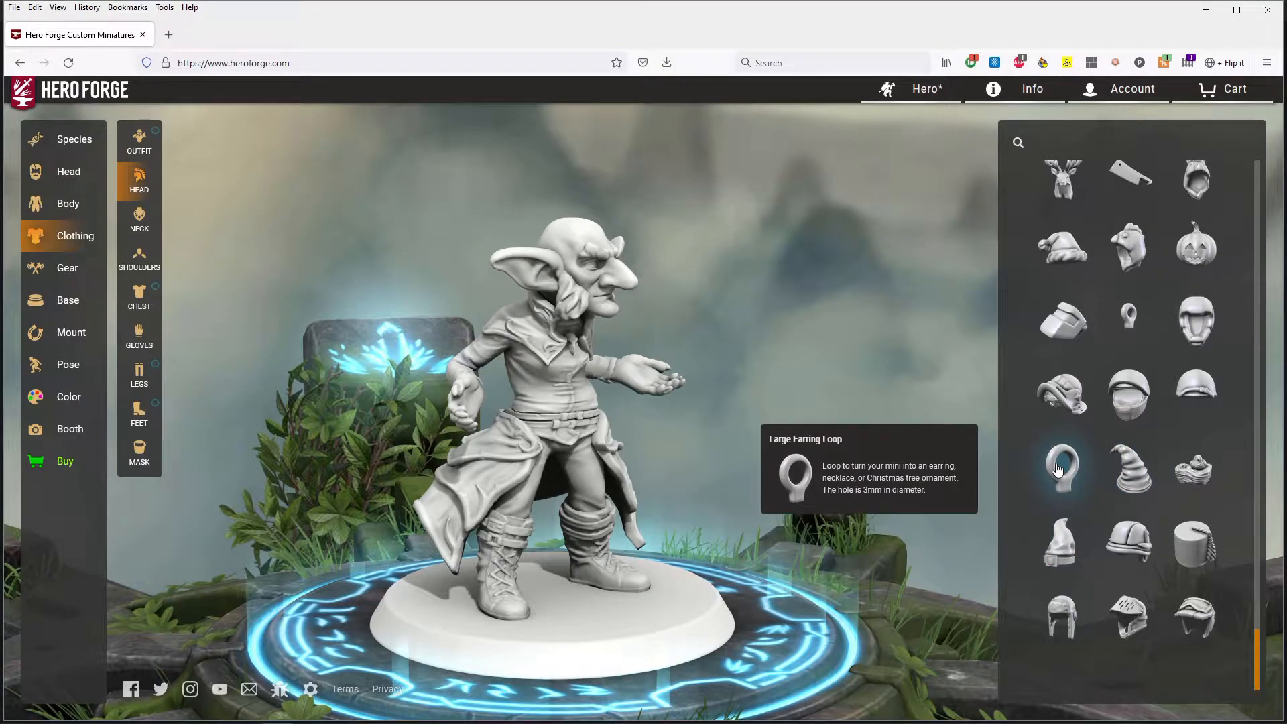
pyautogui.moveTo(1138, 484)
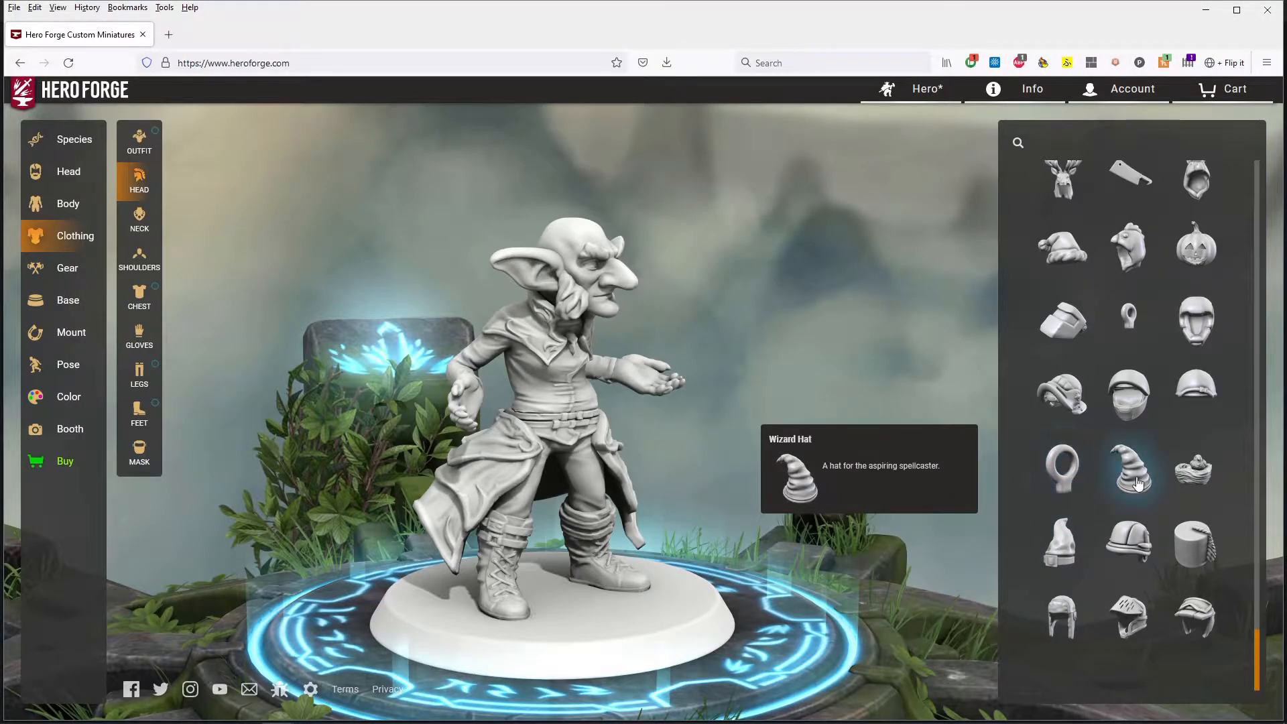
pyautogui.click(1133, 483)
pyautogui.moveTo(697, 362); pyautogui.dragTo(585, 403)
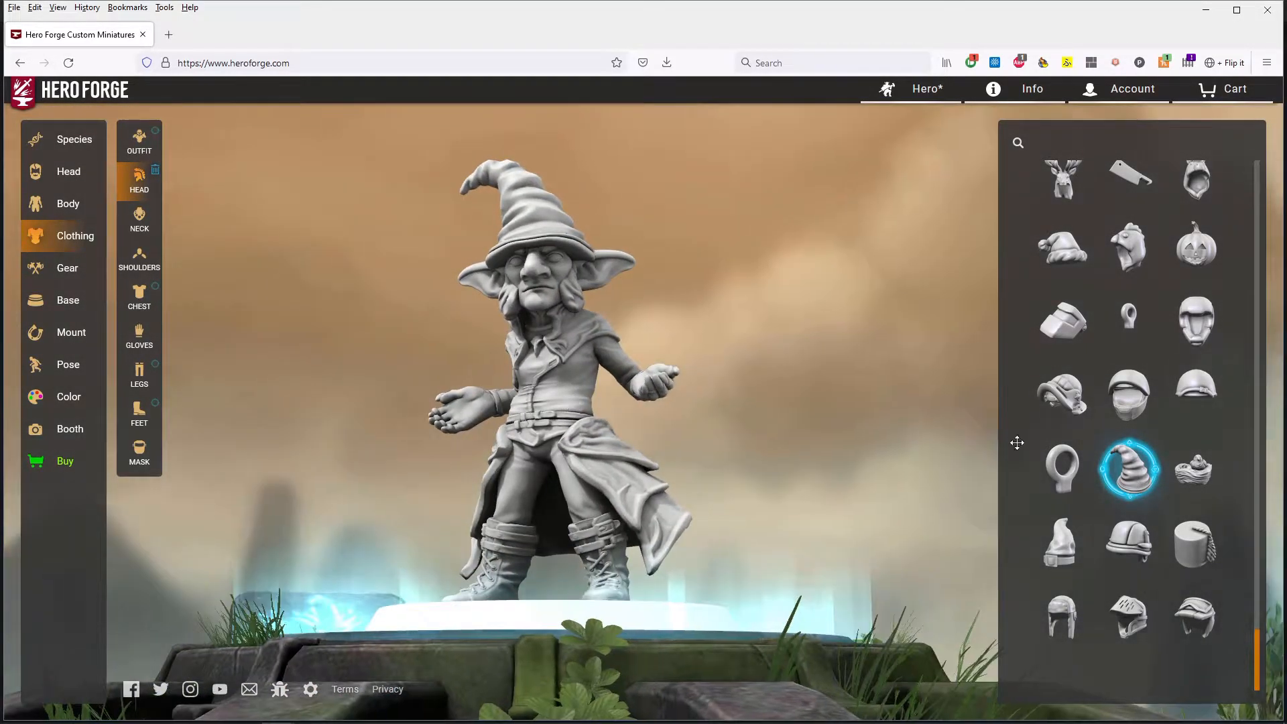
# Step: Try the open-faced helmet with the protruding chin guard on the goblin and inspect it from a different angle
pyautogui.moveTo(1192, 389)
pyautogui.click(1197, 321)
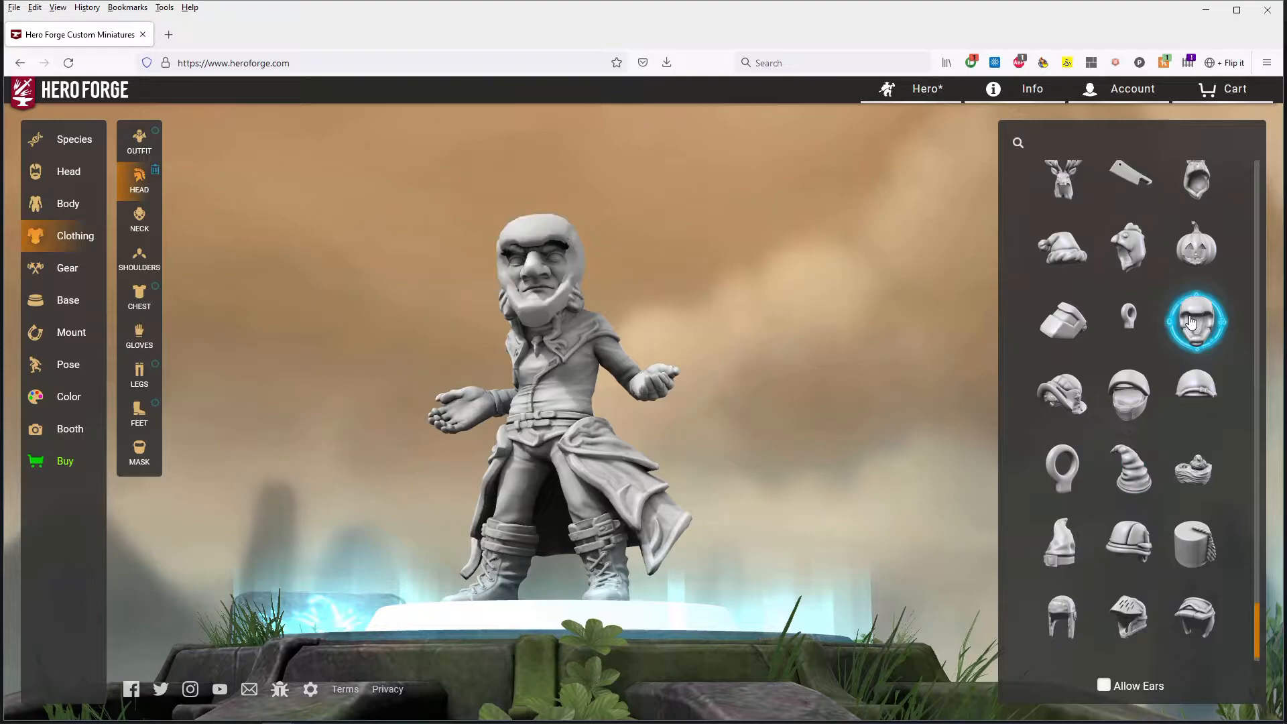
pyautogui.moveTo(674, 445); pyautogui.dragTo(777, 491)
# Step: Replace the helmet with the Gemstone headpiece on the goblin's forehead and inspect the head from the side
pyautogui.scroll(6, 1116, 429)
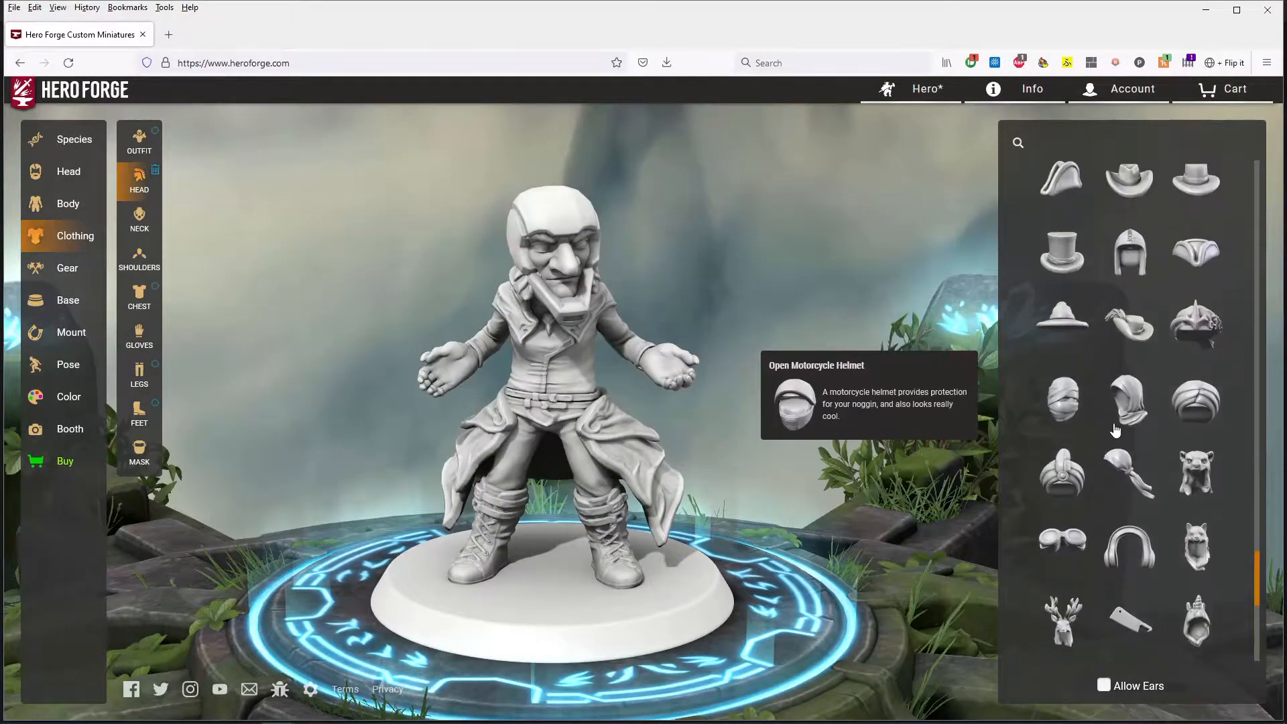
pyautogui.scroll(10, 1117, 429)
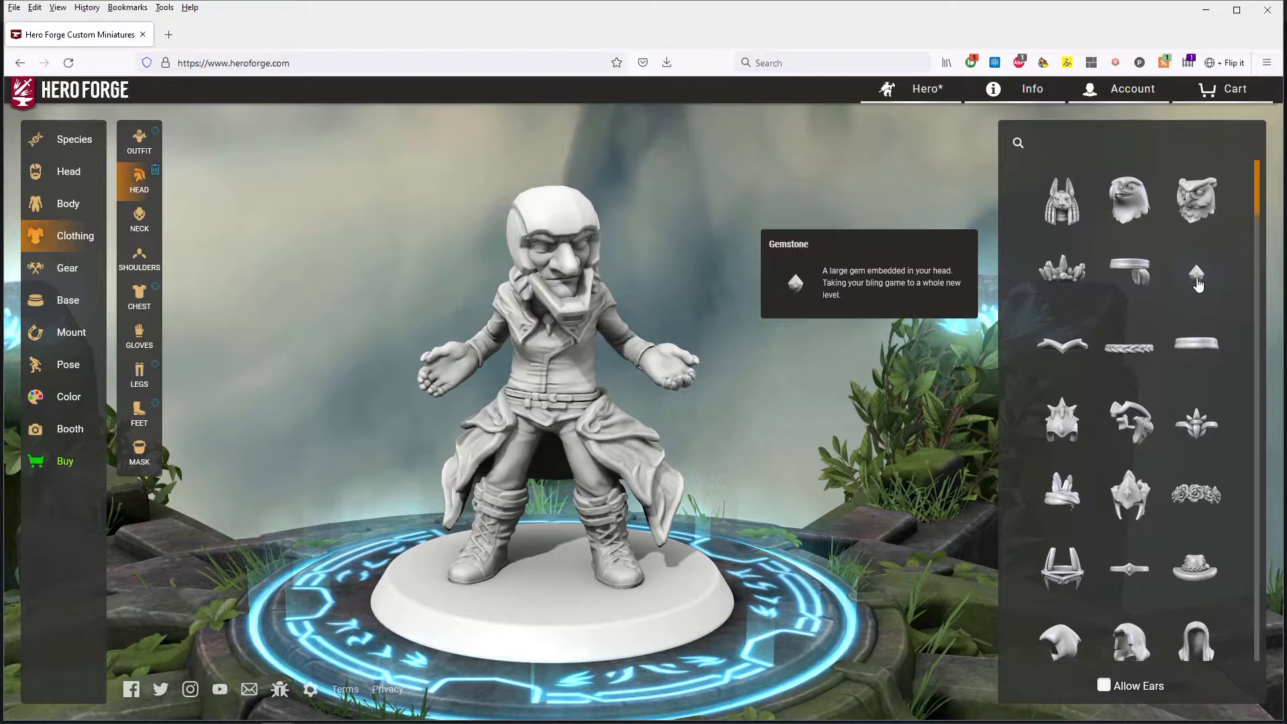
pyautogui.click(1198, 284)
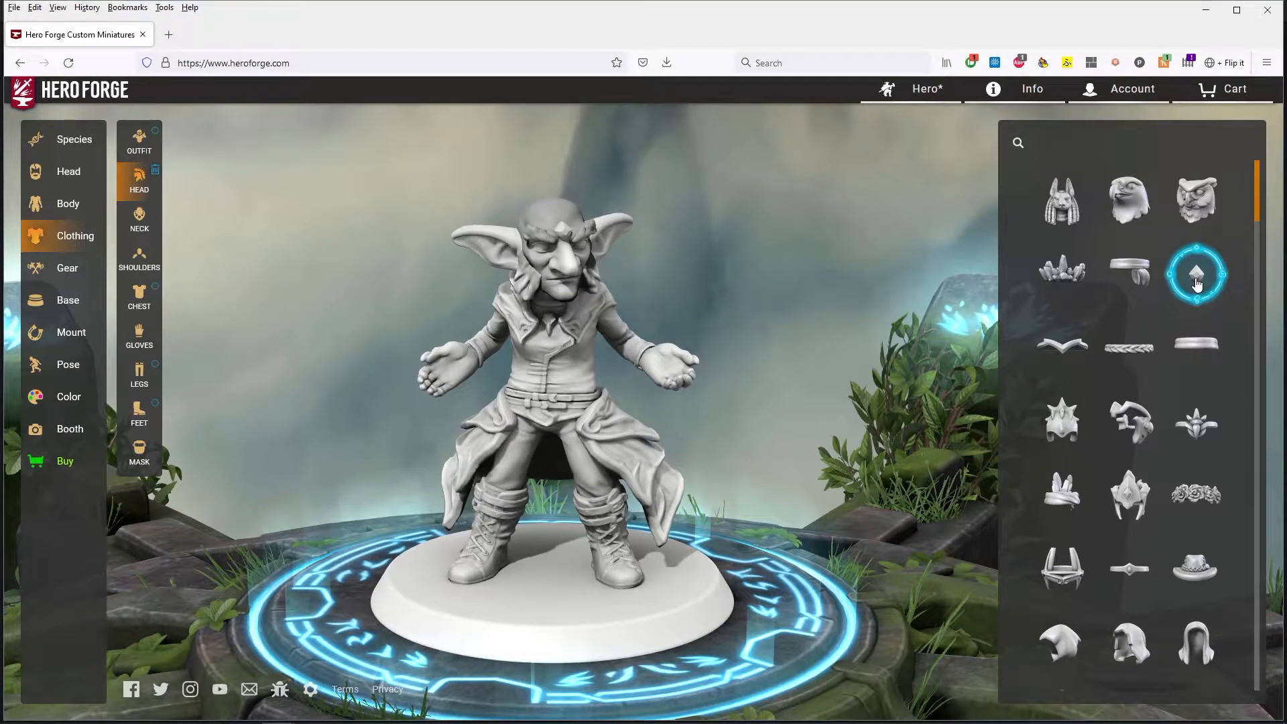
pyautogui.moveTo(732, 330); pyautogui.dragTo(796, 327)
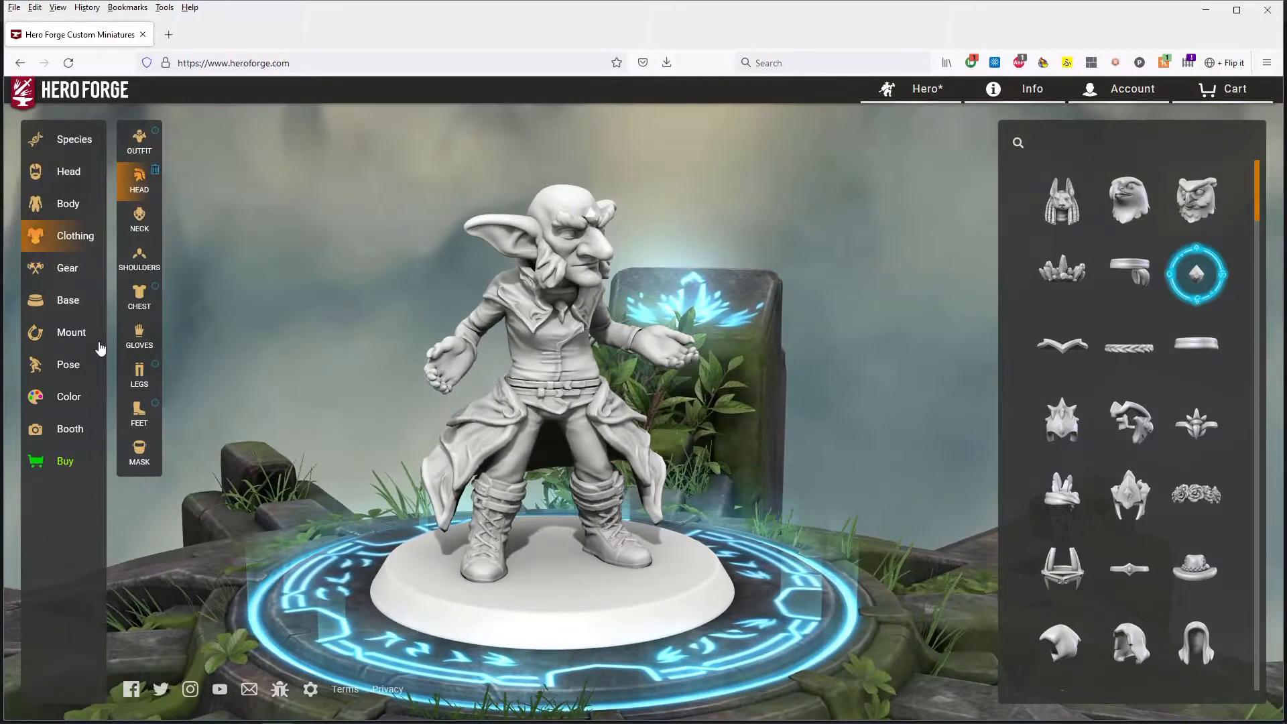
# Step: Look over the chest, glove and leg clothing options available for the goblin
pyautogui.click(136, 297)
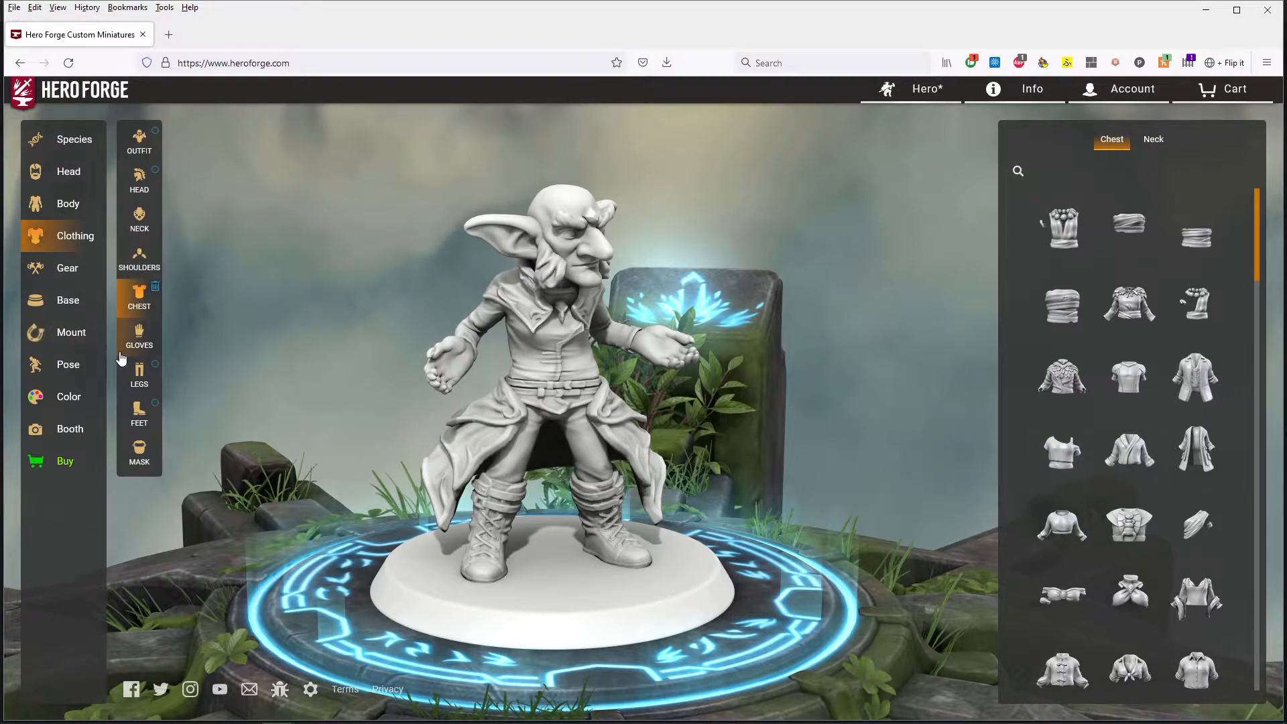
pyautogui.click(140, 344)
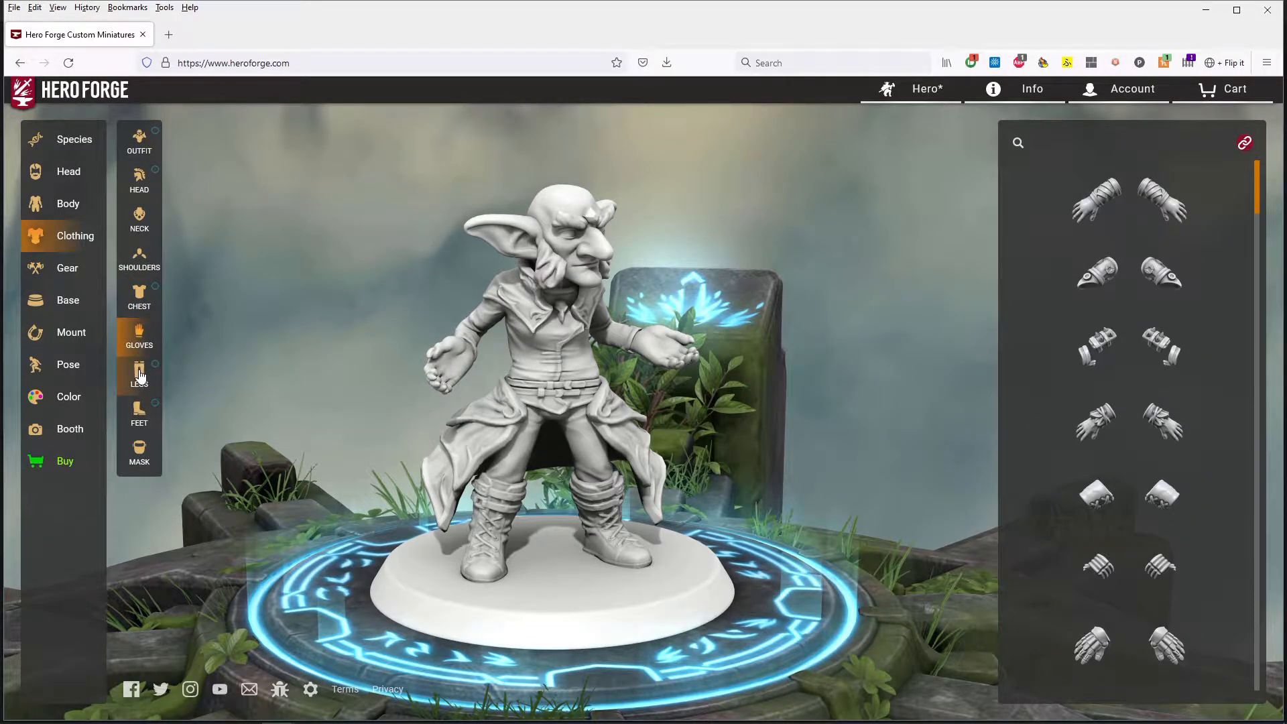
pyautogui.click(140, 377)
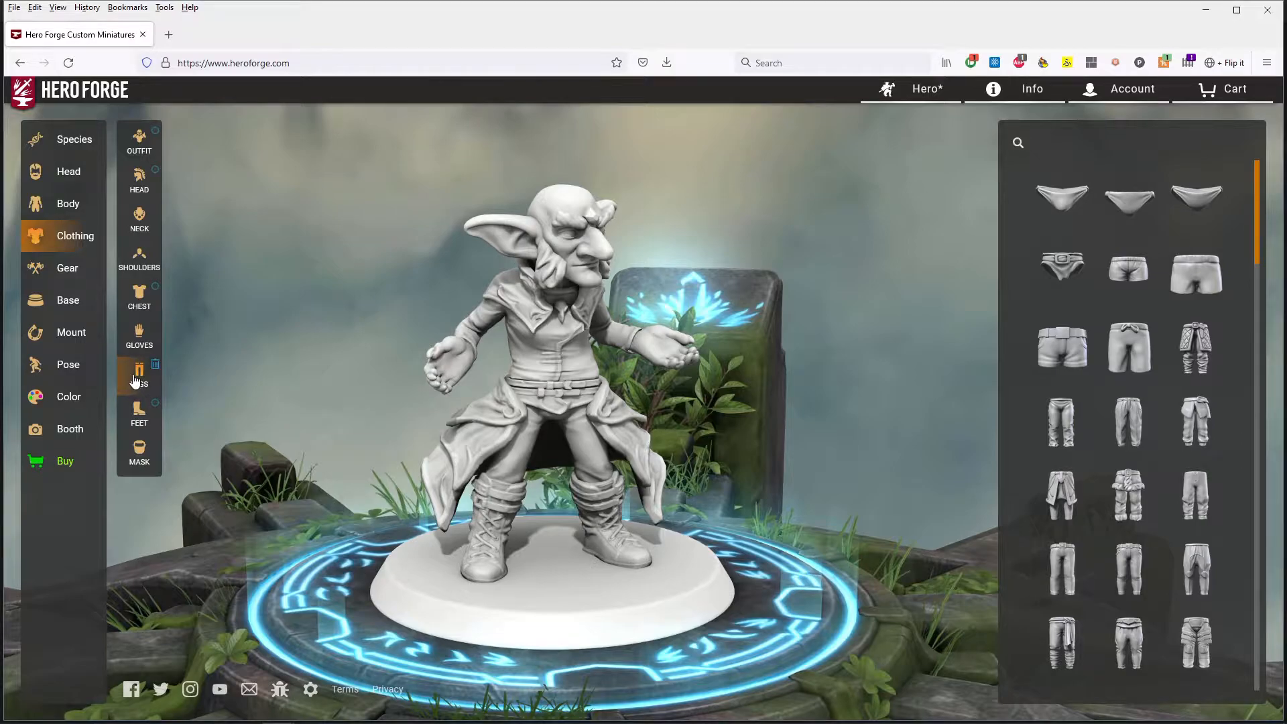
# Step: Try the Leather Pouch as hand gear in the goblin's right hand and inspect it from the front
pyautogui.click(65, 270)
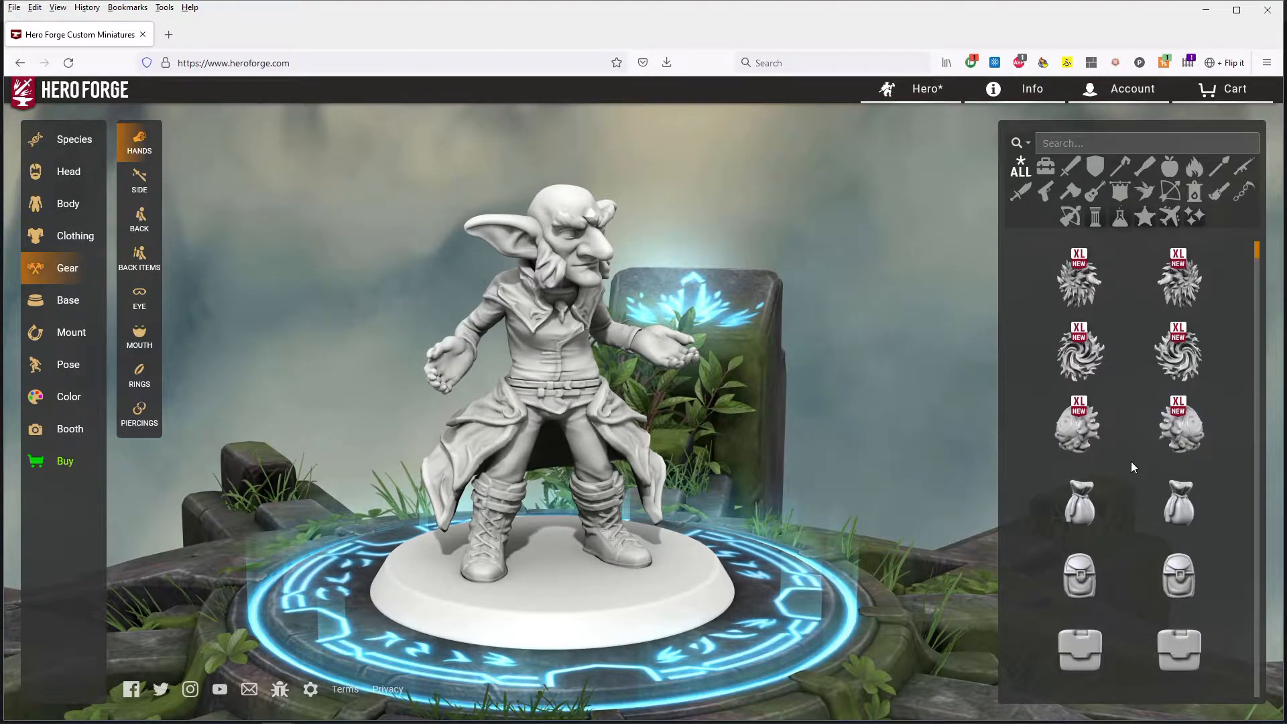
pyautogui.scroll(-2, 1132, 461)
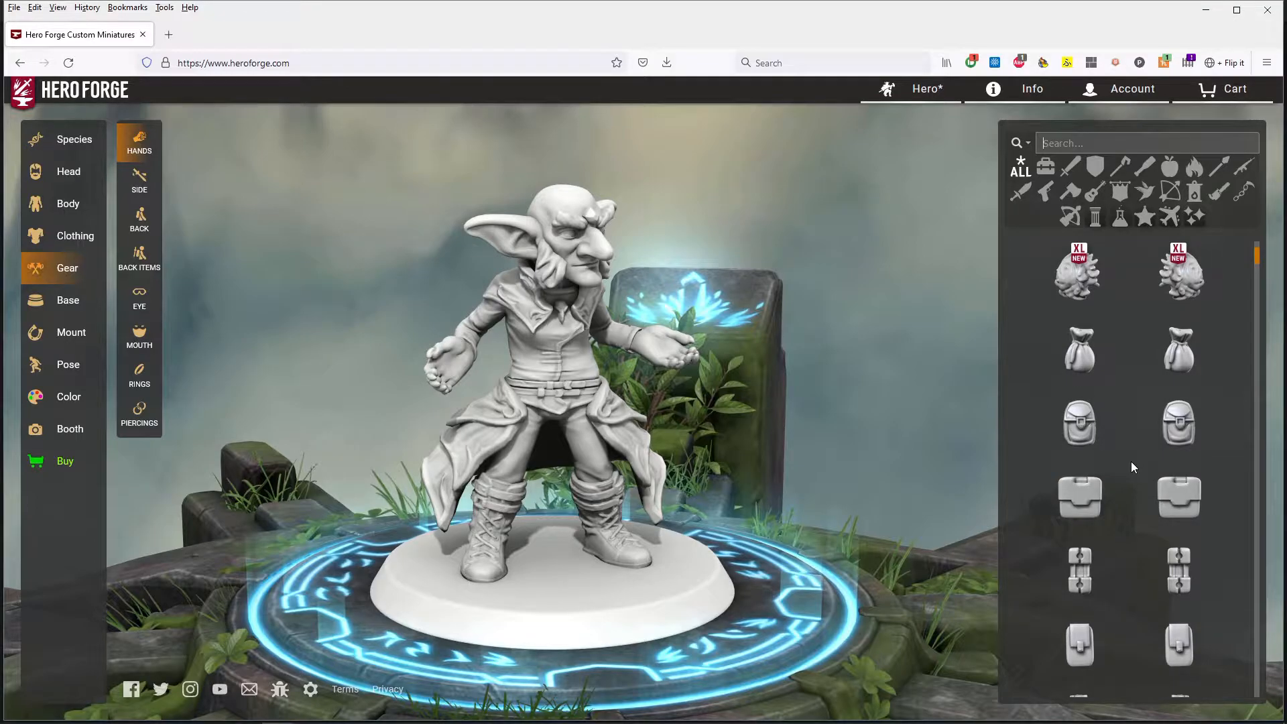
pyautogui.click(1078, 426)
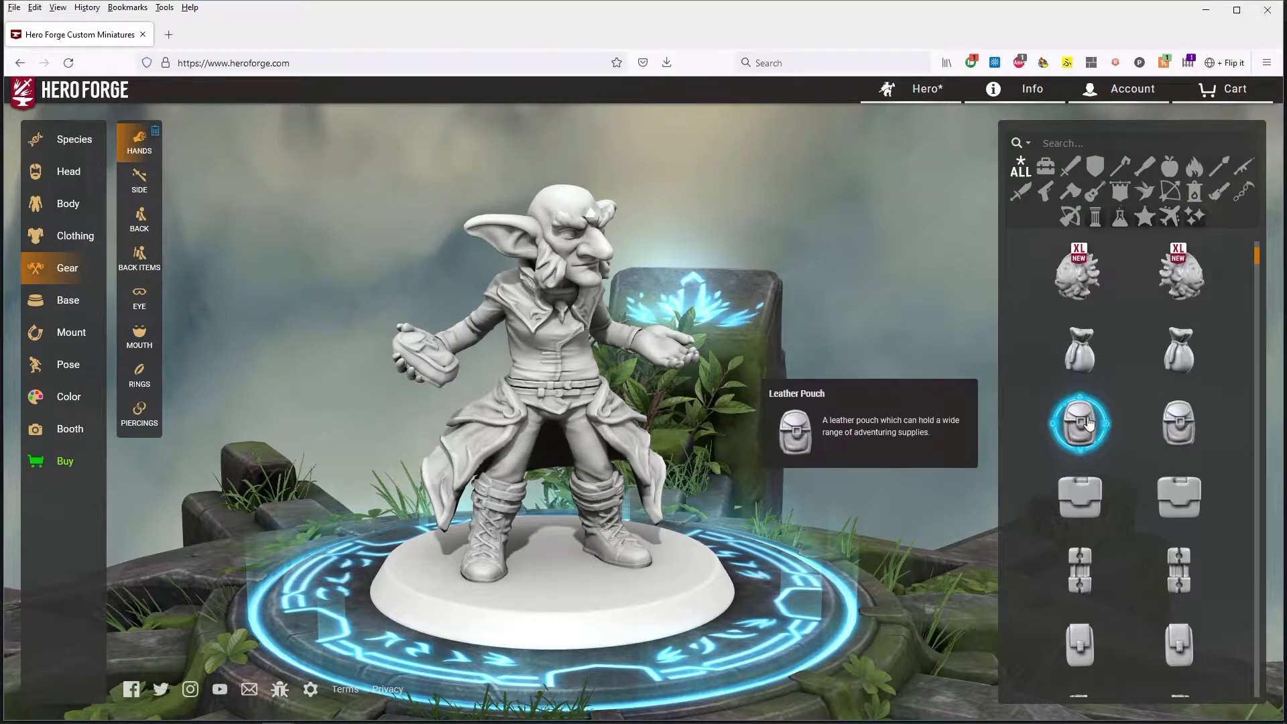
pyautogui.moveTo(771, 445); pyautogui.dragTo(704, 450)
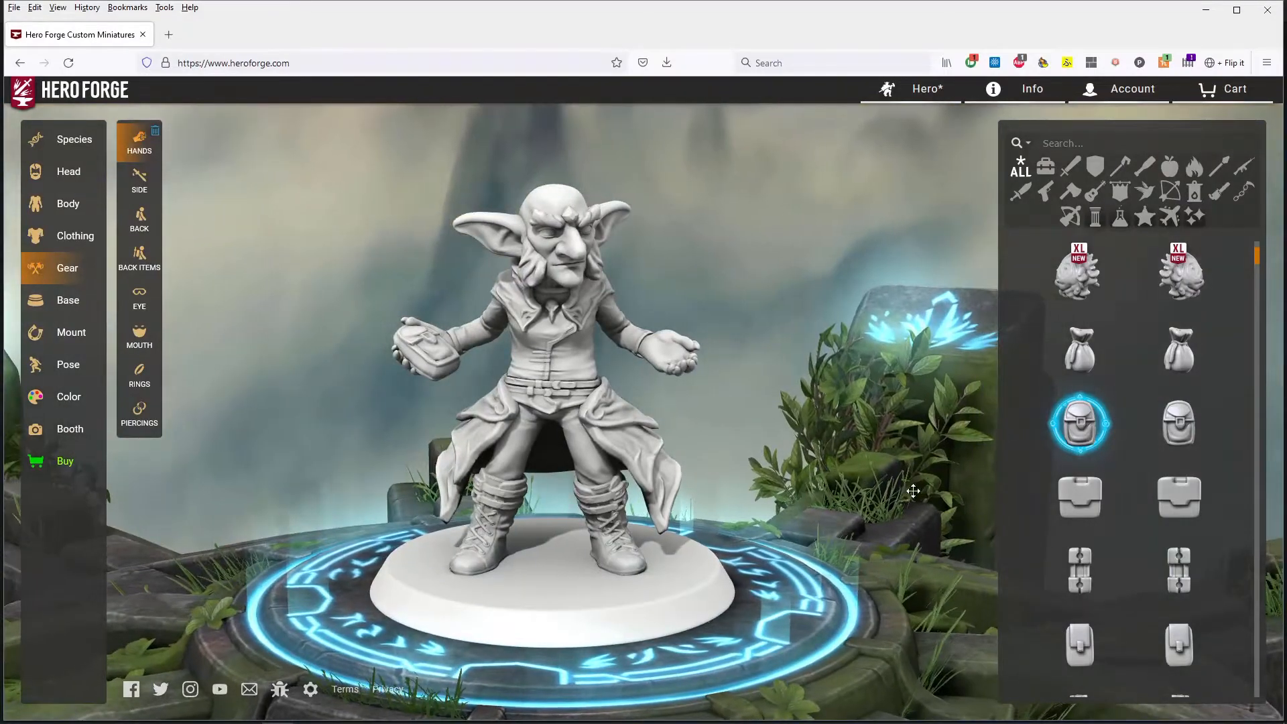
# Step: Try the tied sack in the goblin's right hand, inspect it, and clear the hand gear
pyautogui.click(1082, 354)
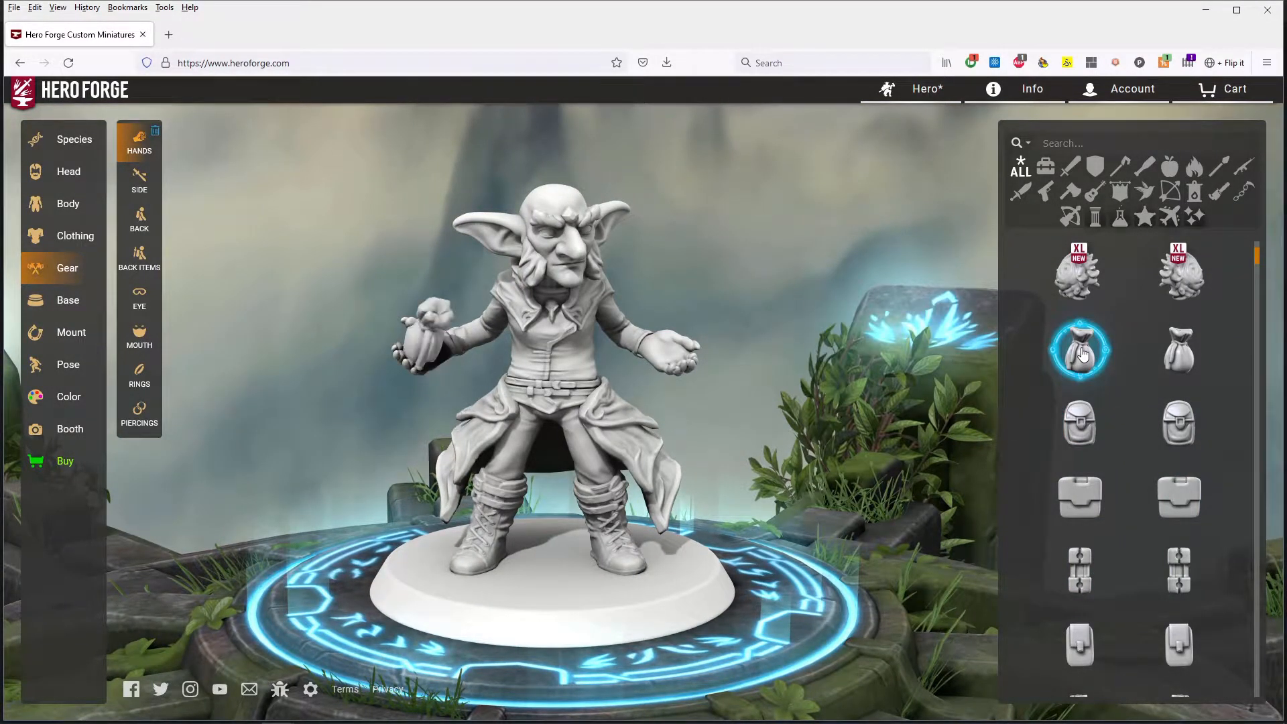
pyautogui.moveTo(892, 456); pyautogui.dragTo(947, 449)
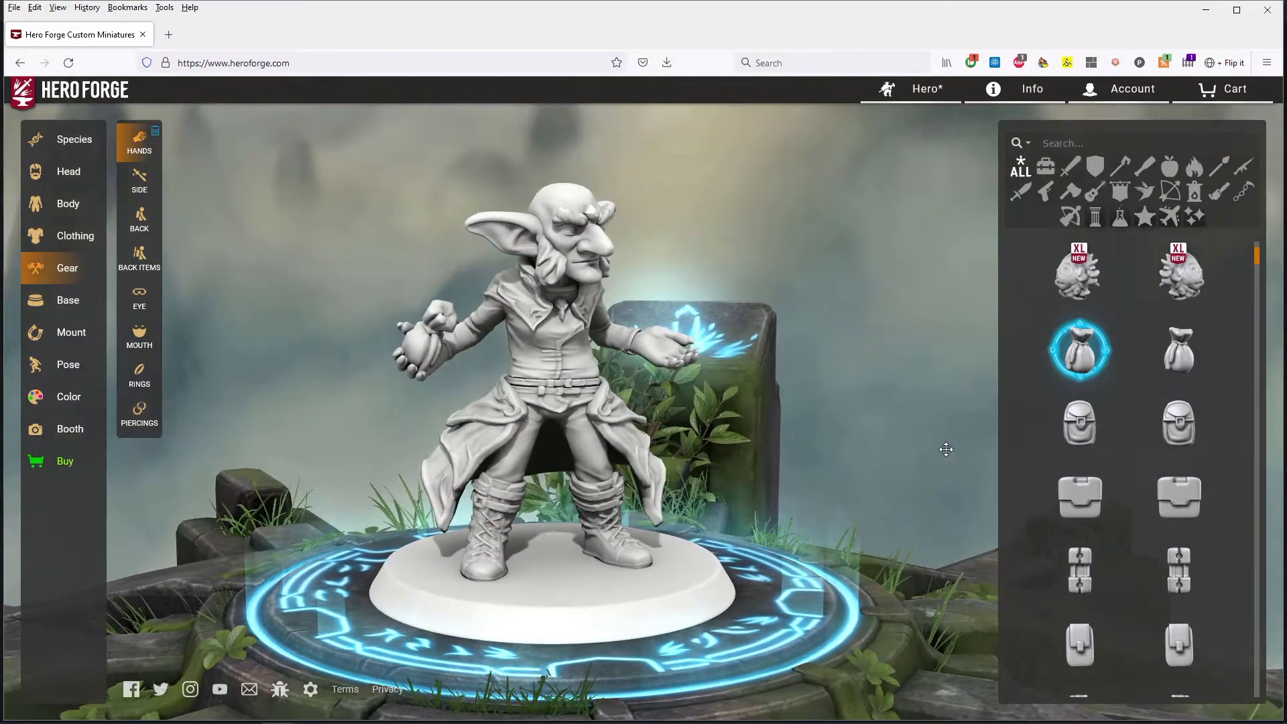
pyautogui.scroll(-2, 1089, 446)
pyautogui.scroll(-1, 1089, 445)
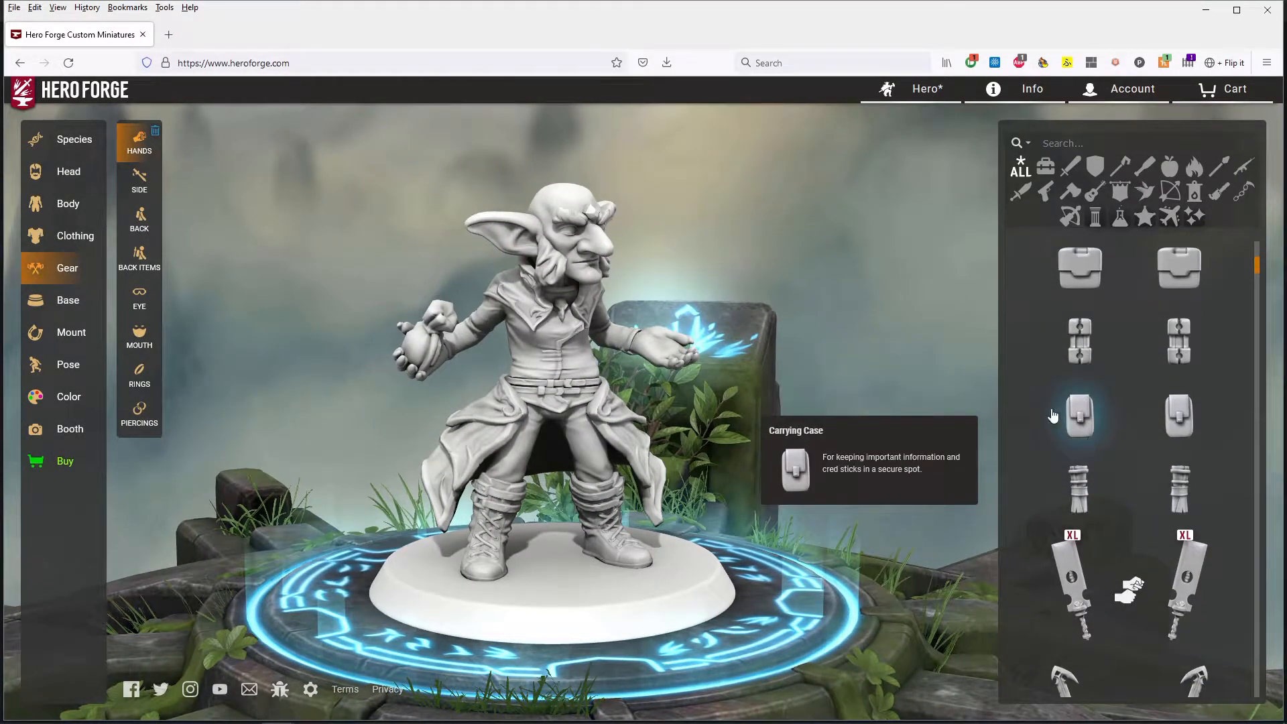
pyautogui.click(156, 133)
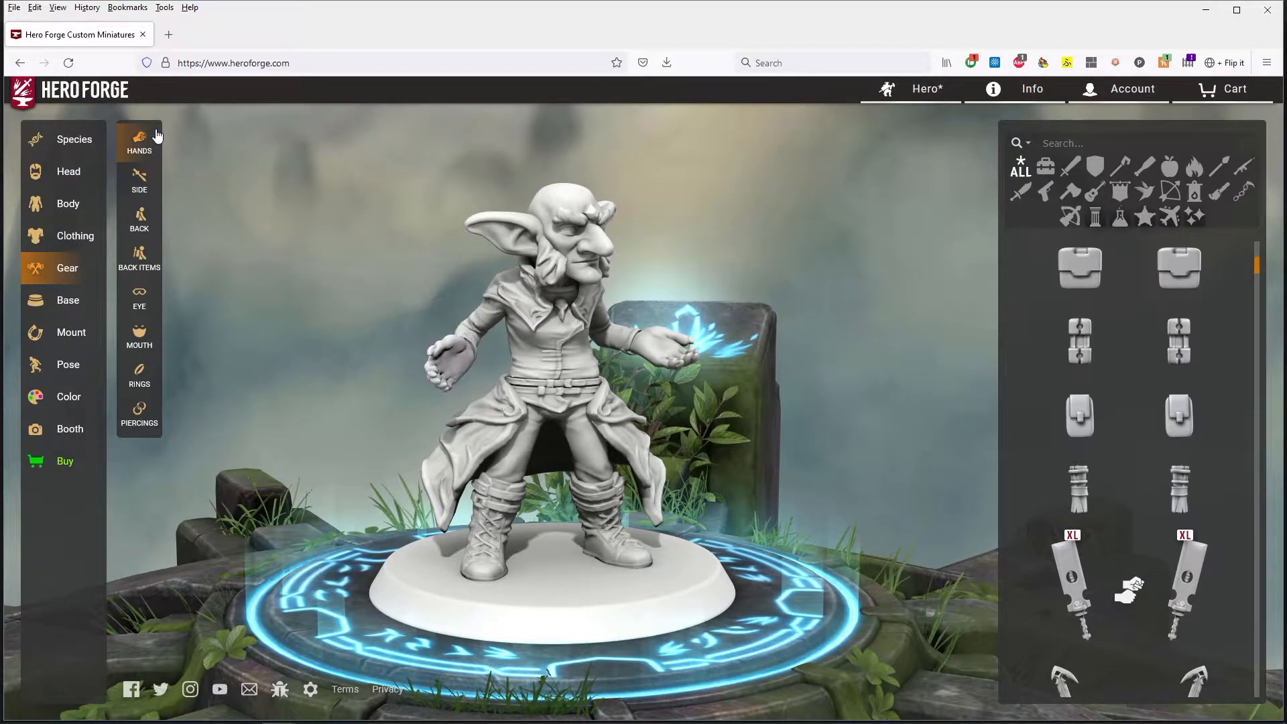
# Step: Try the Leather Pouch as side gear on the goblin's right hip and replace it with the tied sack
pyautogui.click(139, 181)
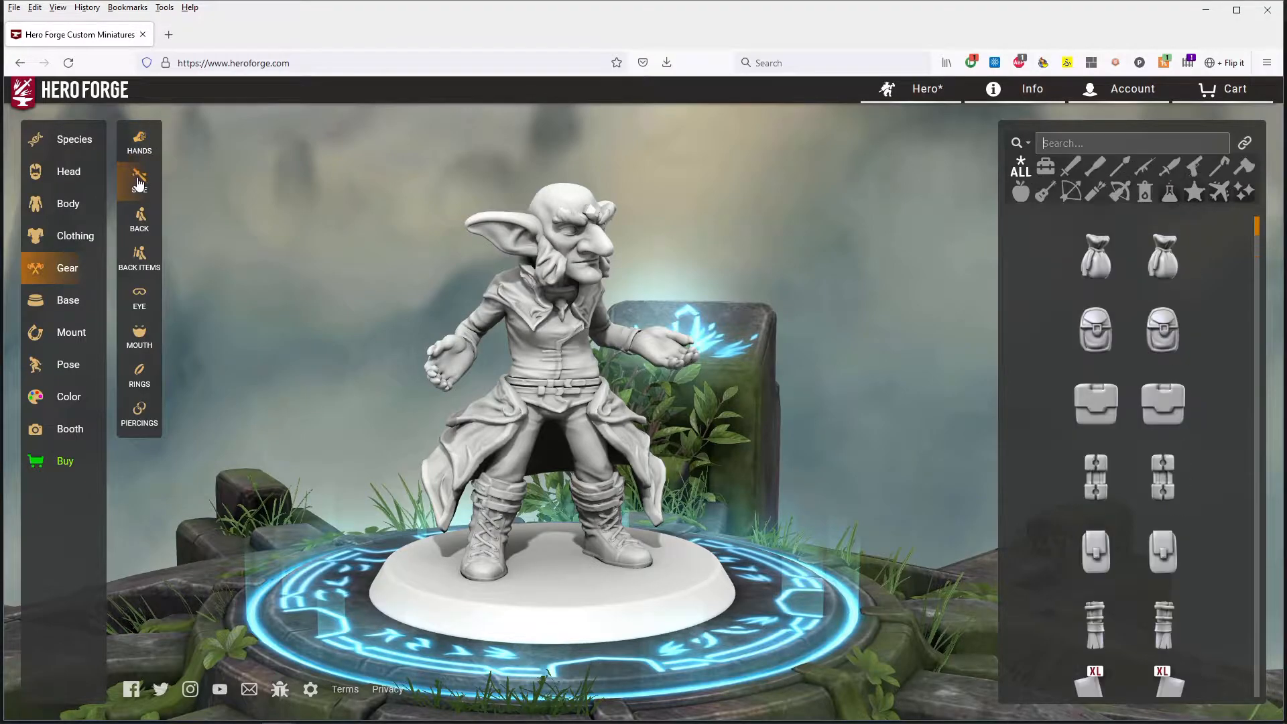
pyautogui.click(1093, 334)
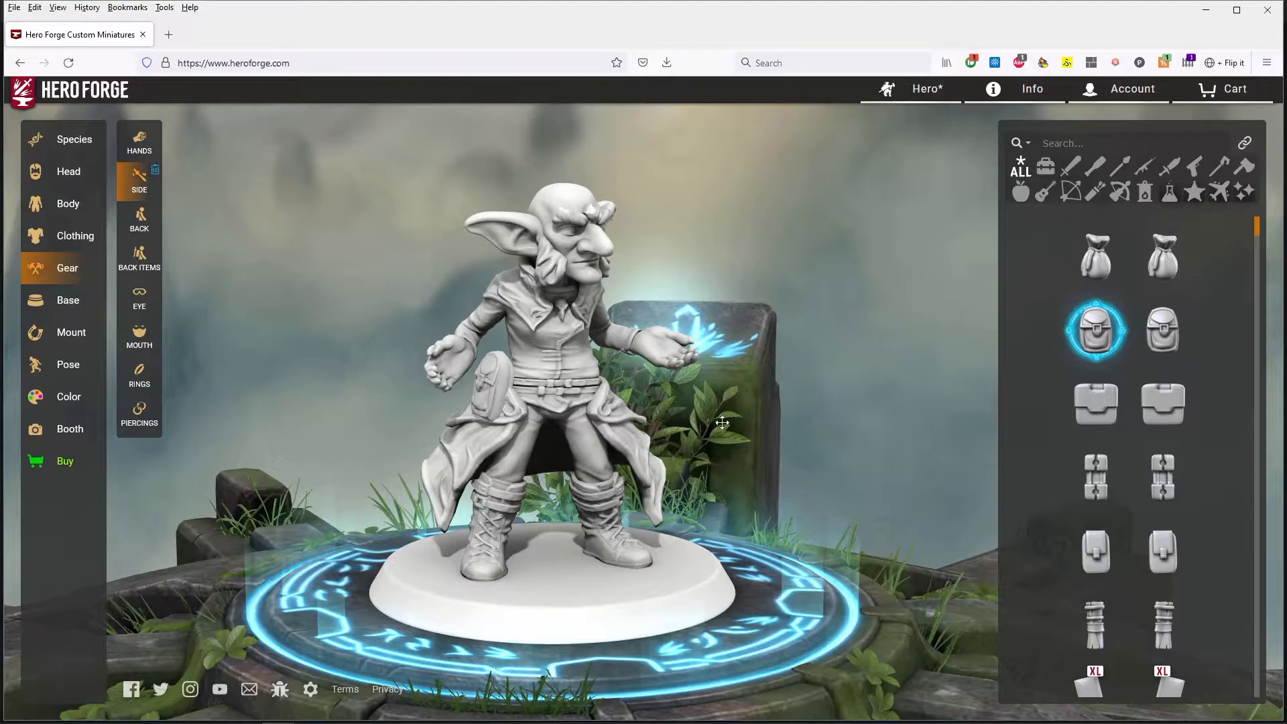
pyautogui.moveTo(599, 421); pyautogui.dragTo(876, 450)
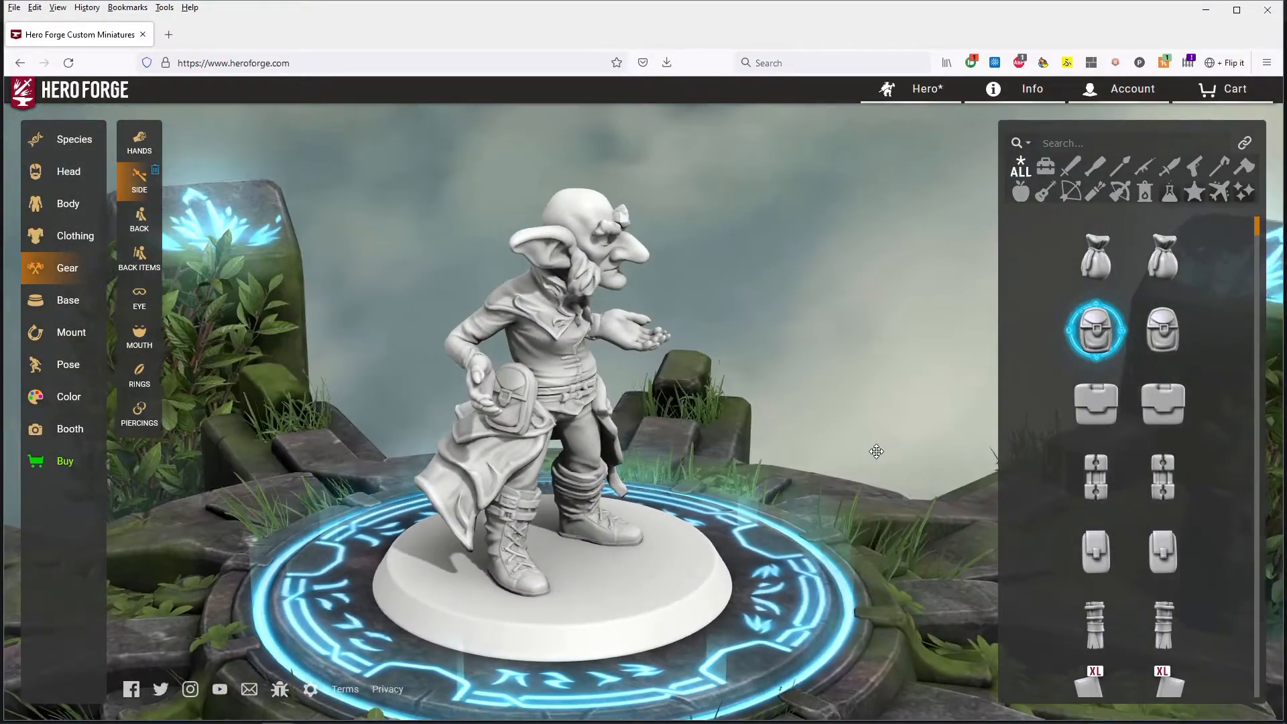
pyautogui.click(1094, 255)
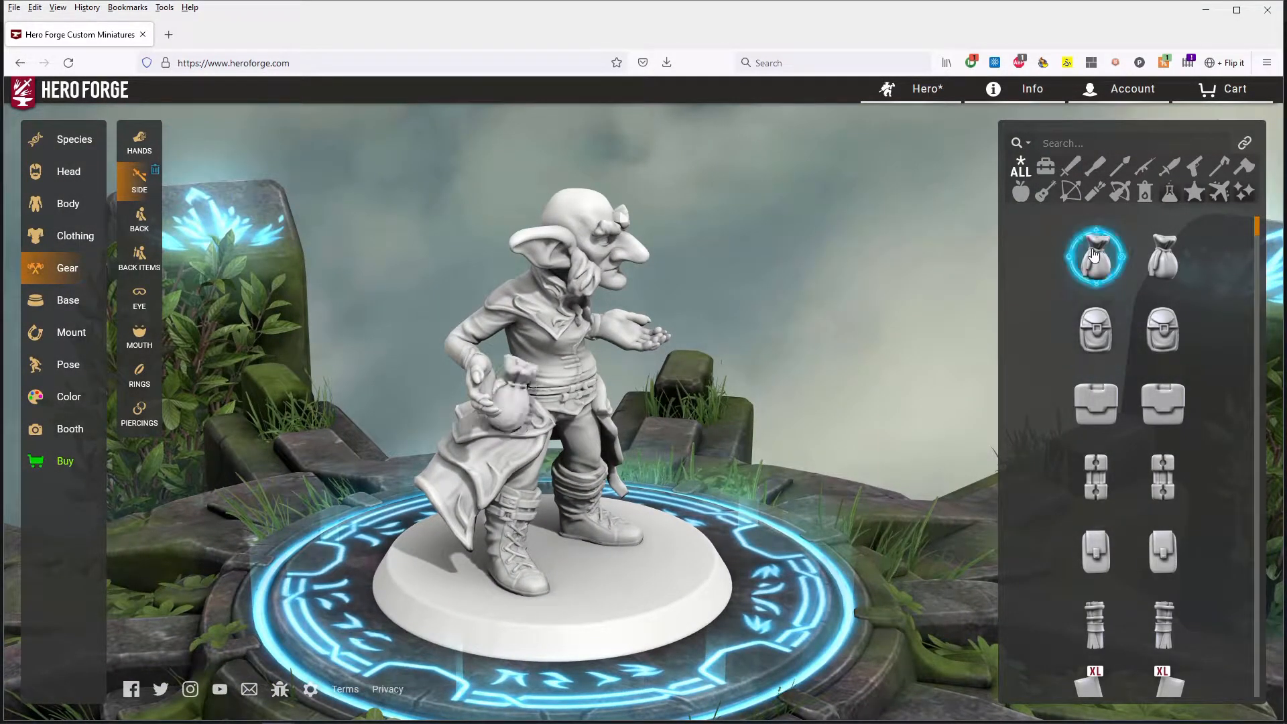
pyautogui.moveTo(868, 406); pyautogui.dragTo(706, 430)
# Step: Examine the swords, cleavers and other blades offered as side gear for the goblin
pyautogui.scroll(-5, 1133, 443)
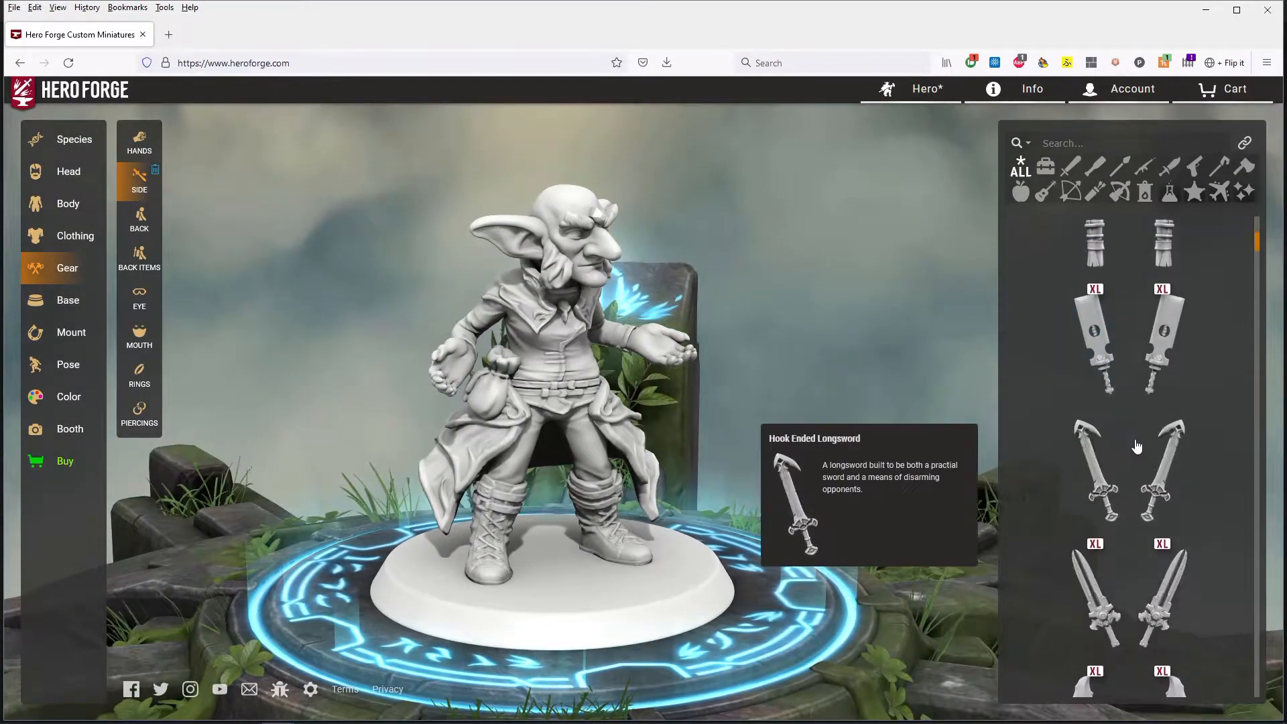
pyautogui.scroll(-2, 1149, 446)
pyautogui.scroll(-4, 1169, 469)
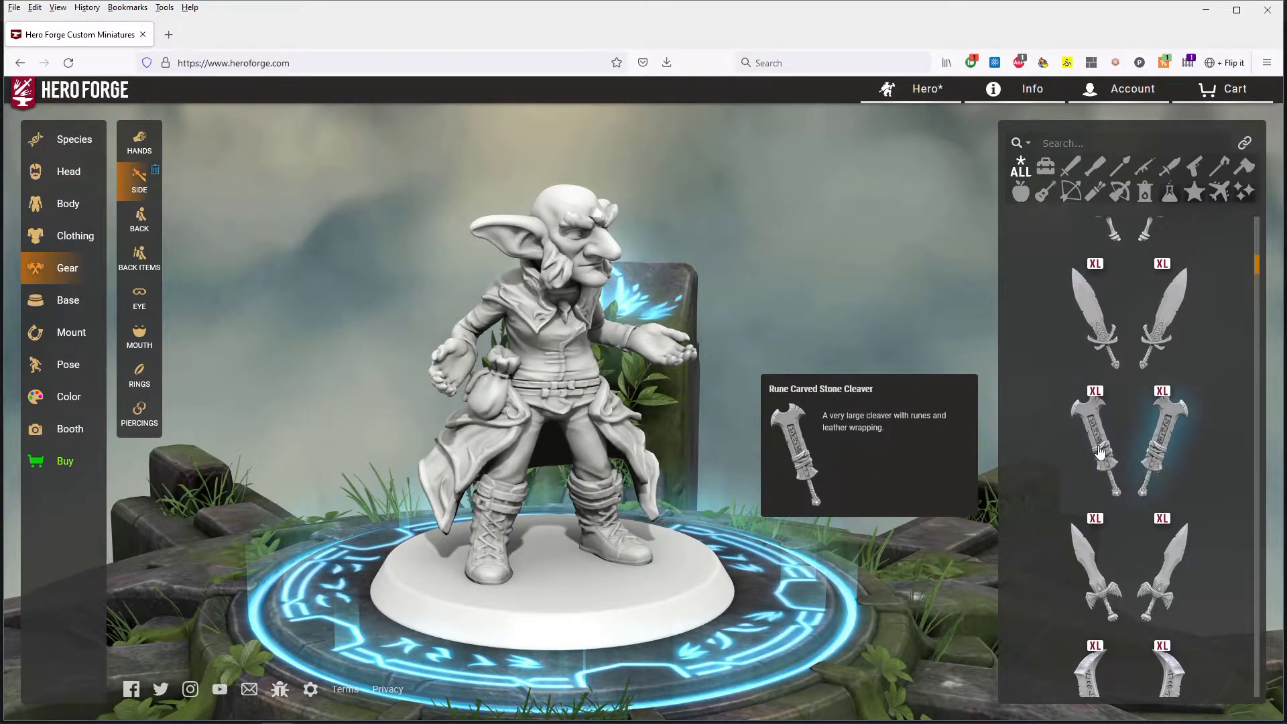
pyautogui.scroll(2, 1157, 456)
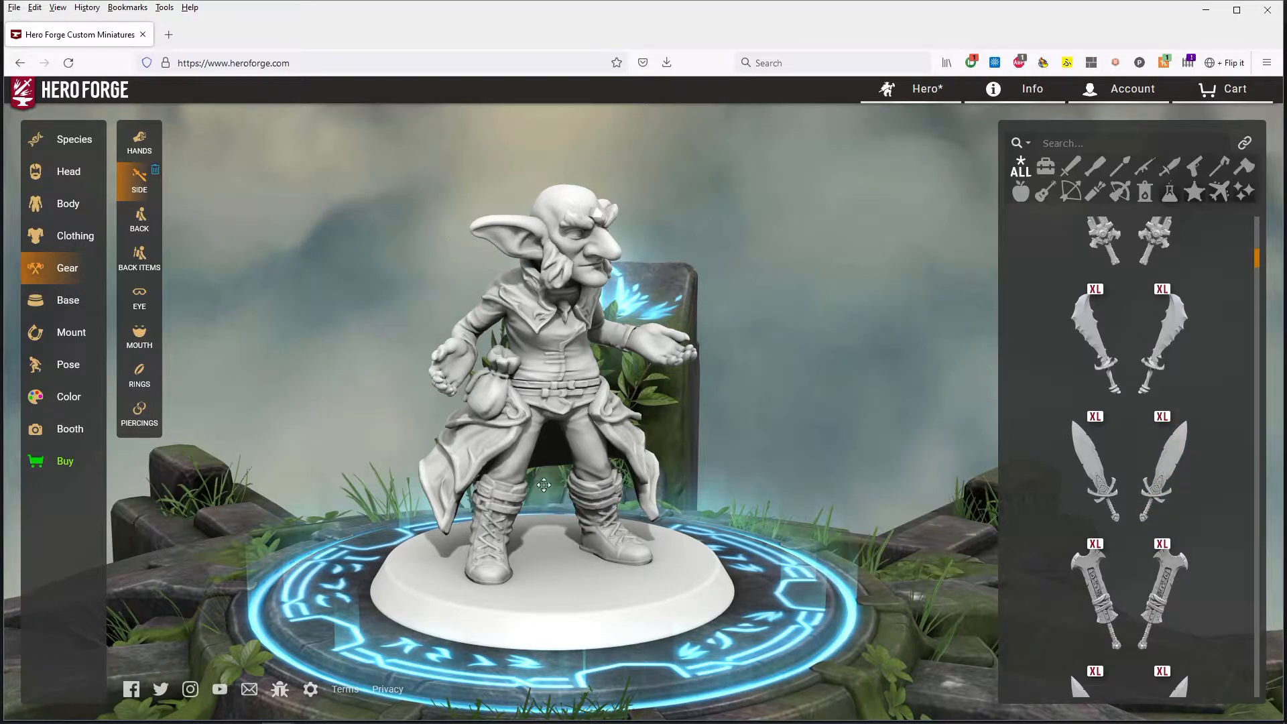
pyautogui.moveTo(318, 293); pyautogui.dragTo(186, 299)
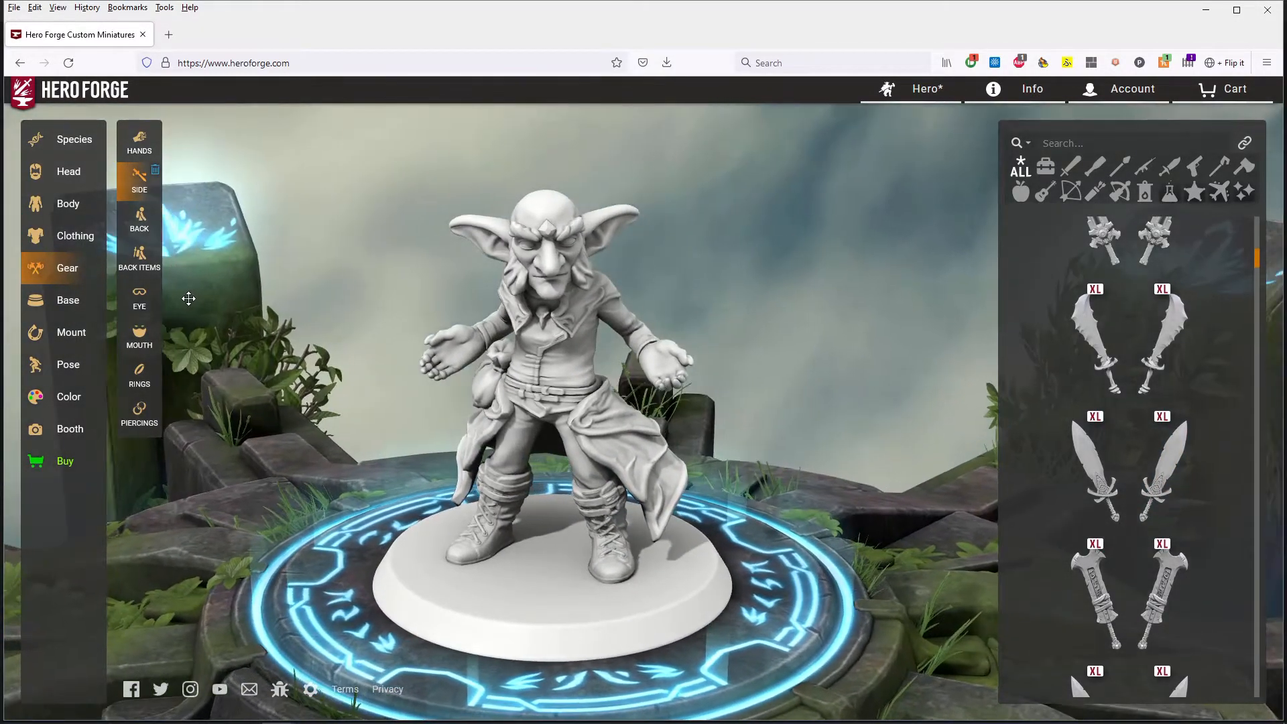
pyautogui.scroll(-5, 1114, 419)
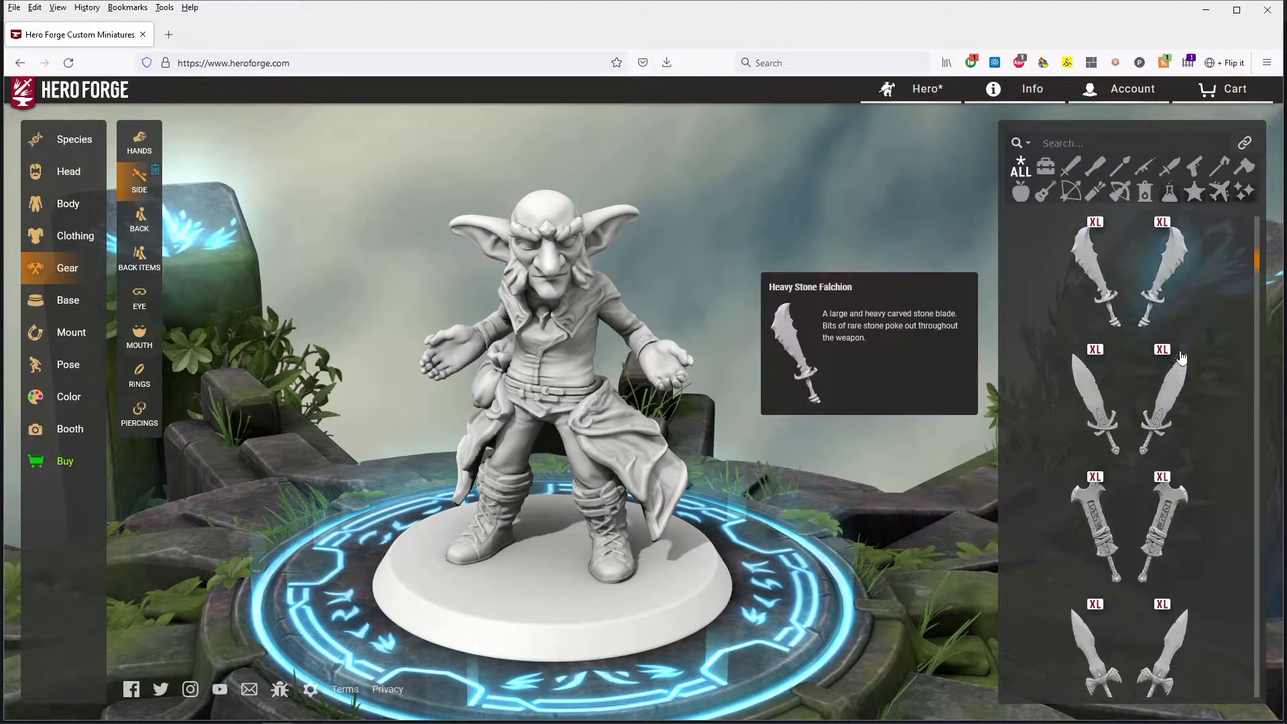
# Step: Search the side gear for "Rope" and try the coiled rope on the goblin's left hip
pyautogui.scroll(-5, 1155, 387)
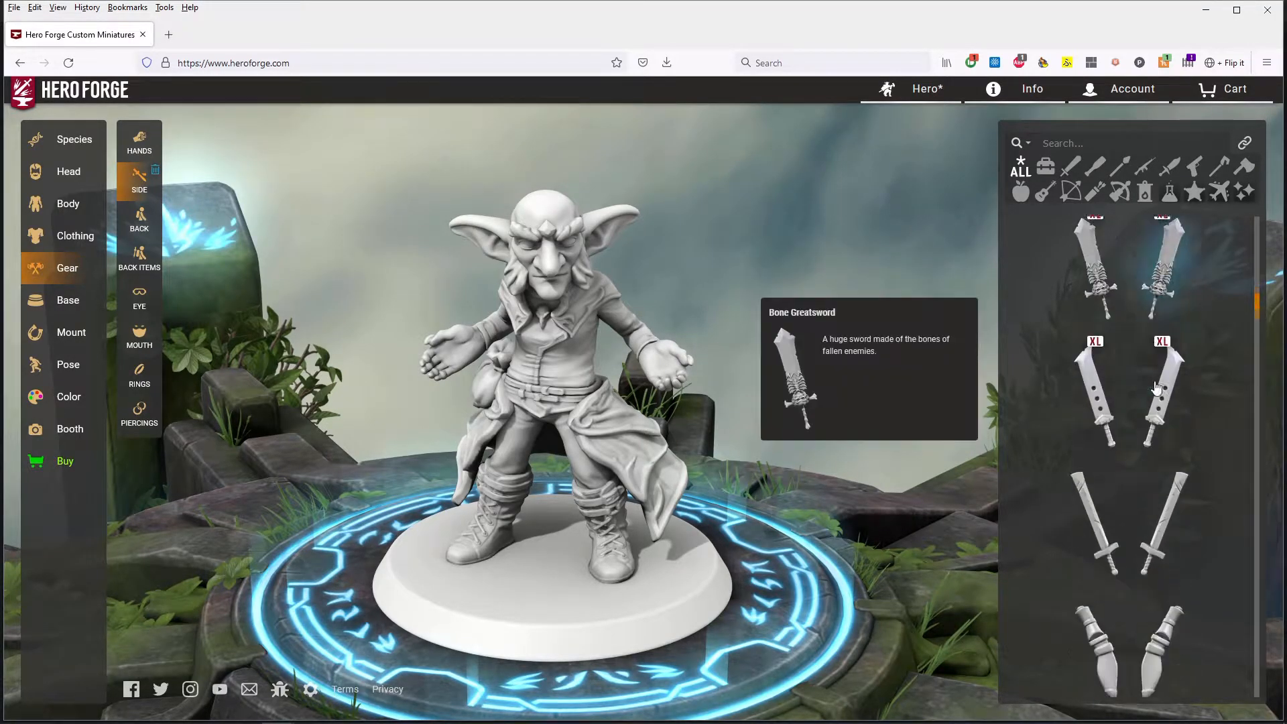
pyautogui.scroll(5, 1154, 387)
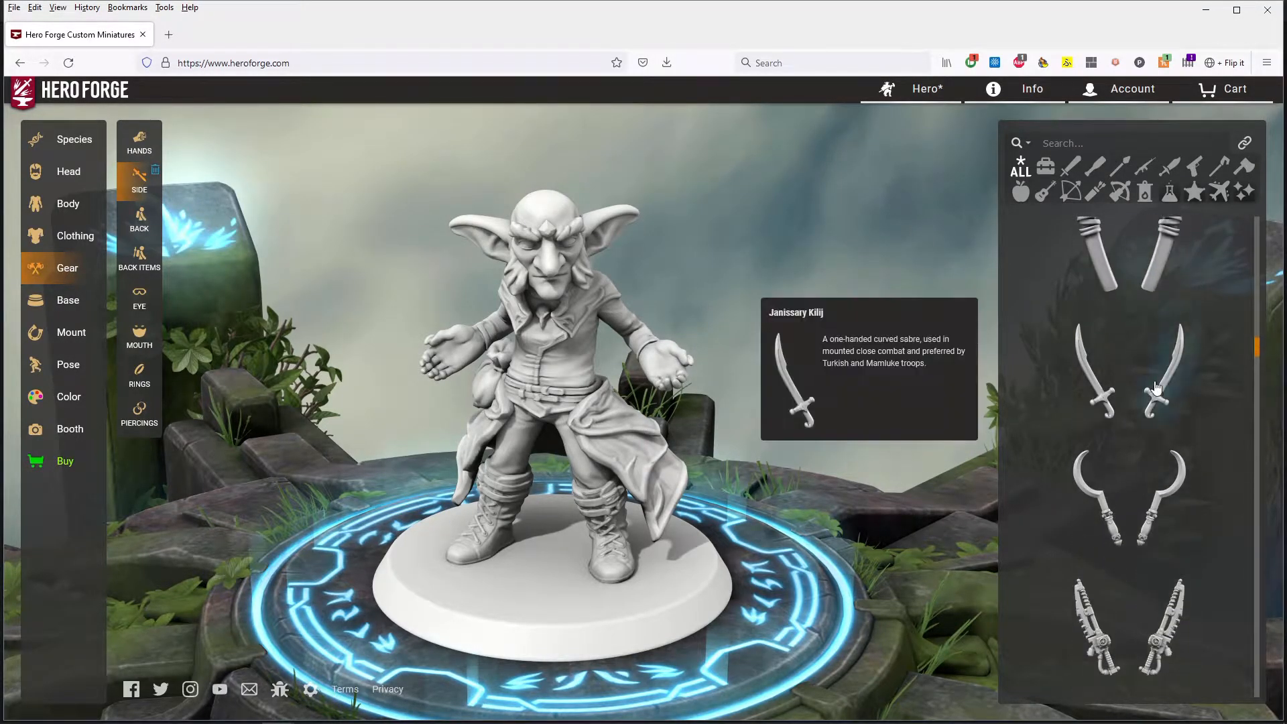
pyautogui.scroll(5, 1155, 386)
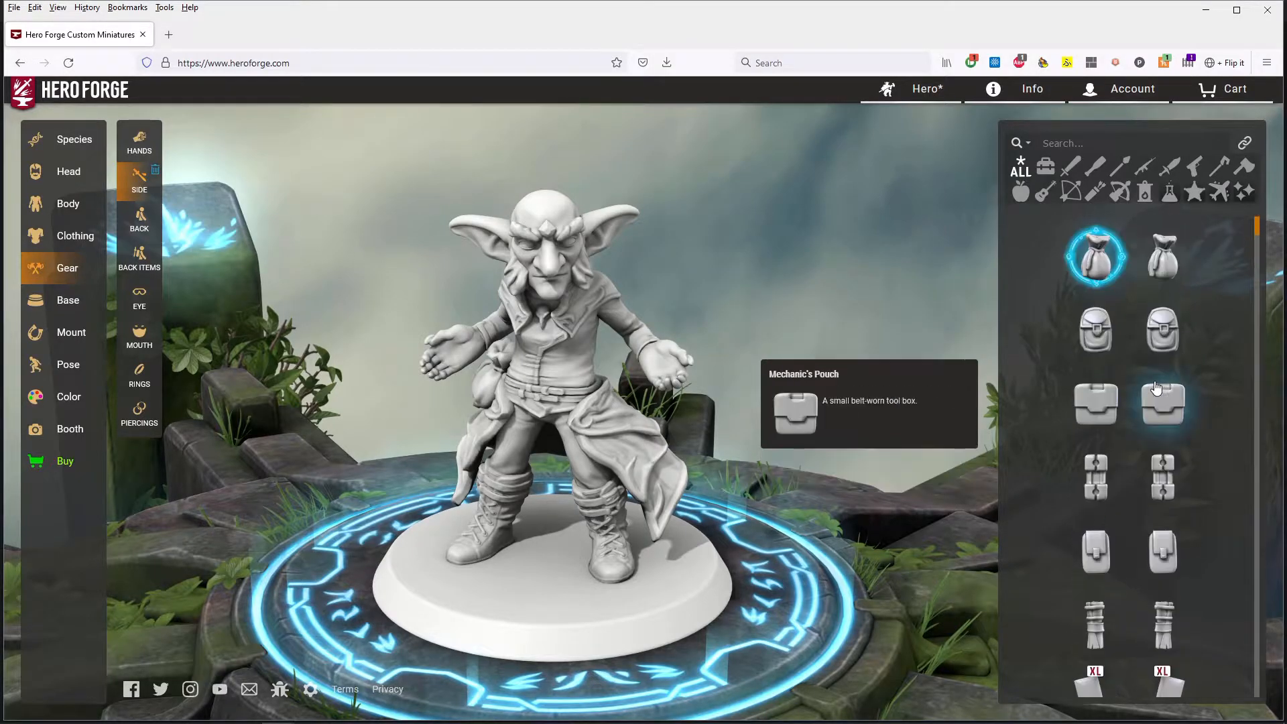
pyautogui.click(1094, 143)
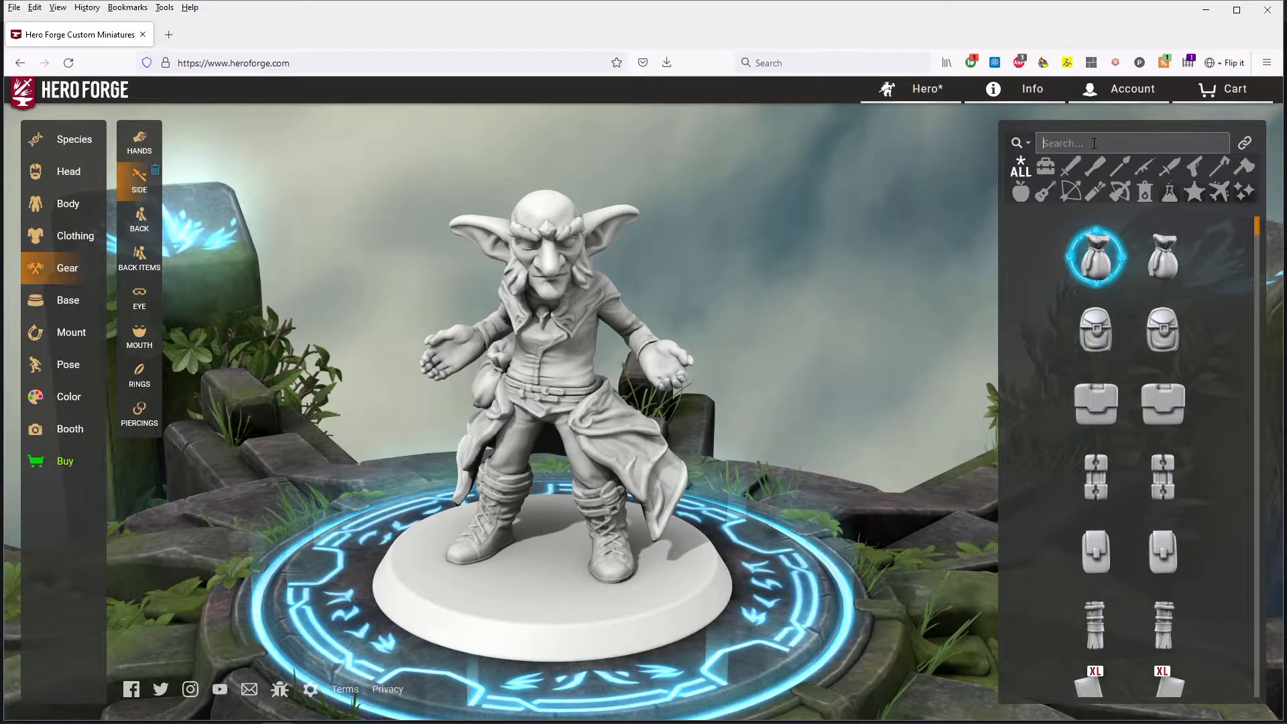
pyautogui.write('Rope')
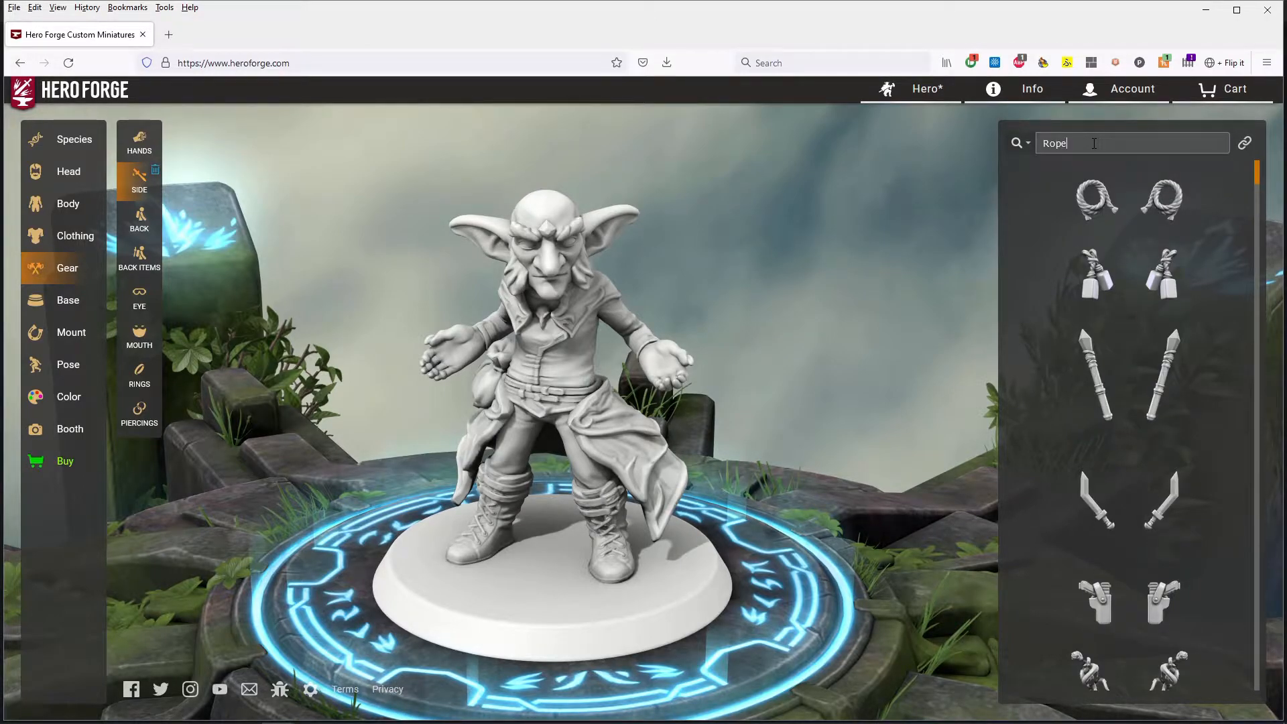
pyautogui.click(1160, 201)
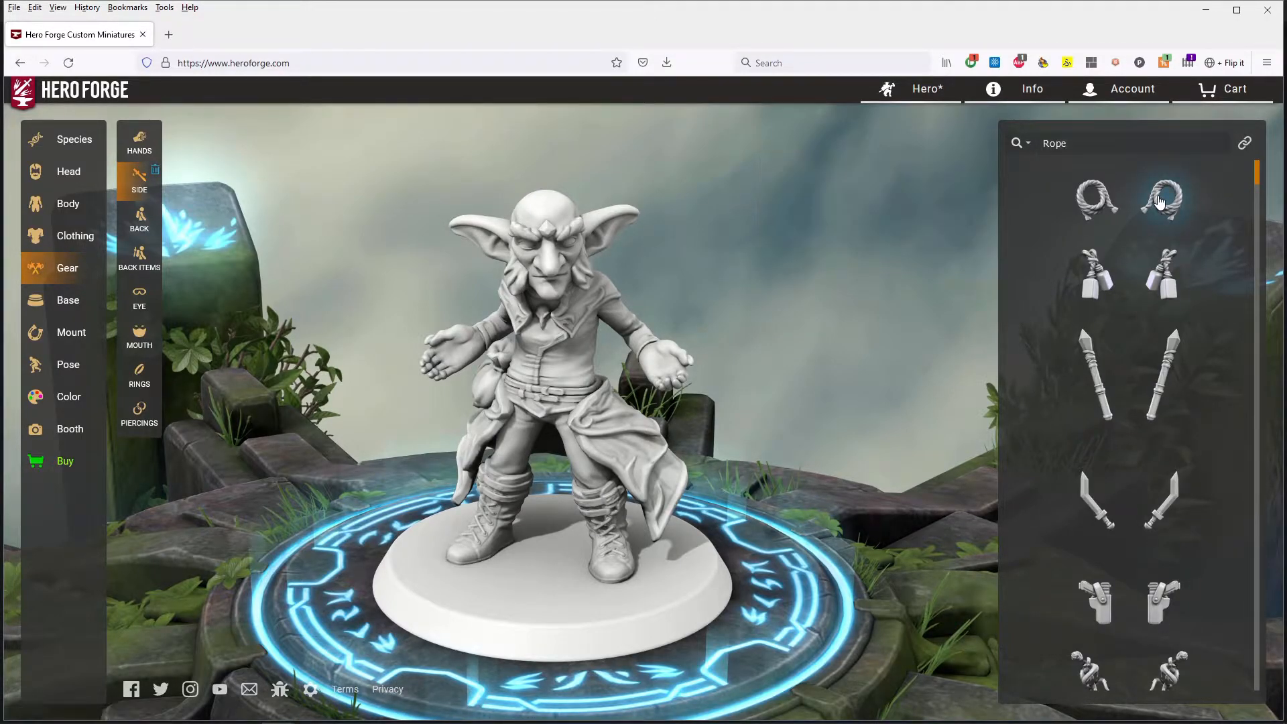
pyautogui.moveTo(733, 419); pyautogui.dragTo(837, 385)
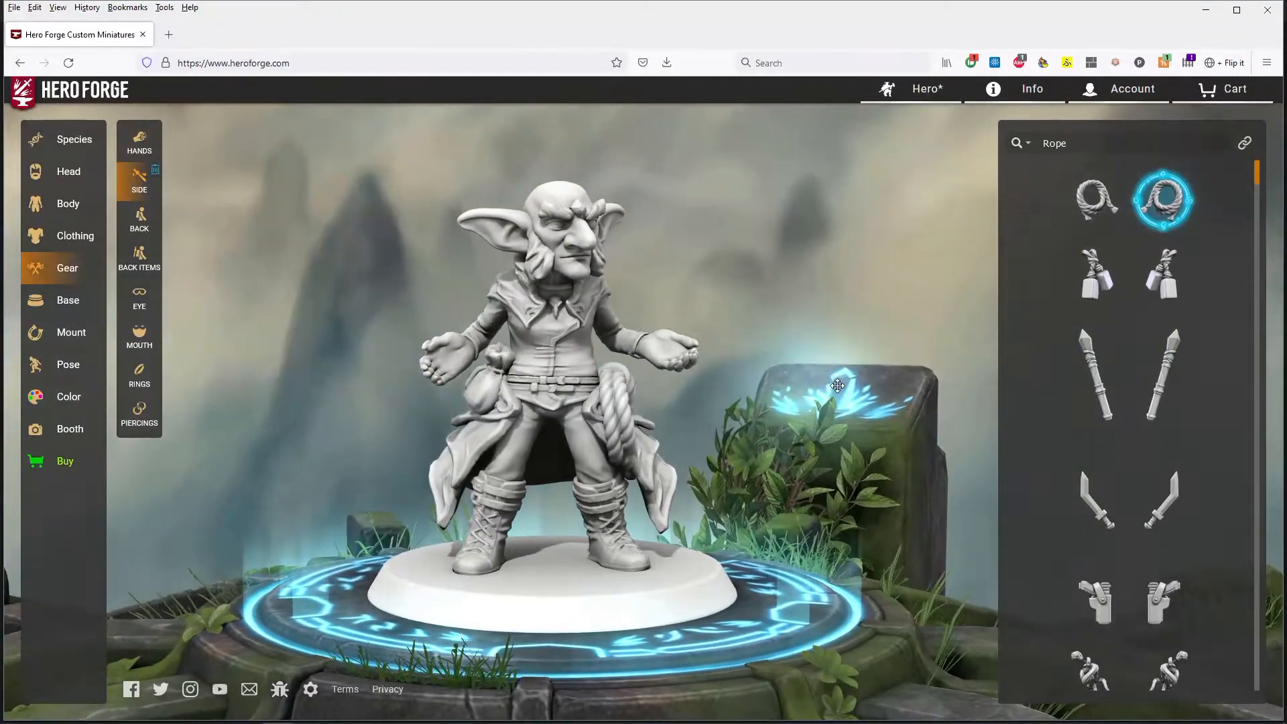
# Step: Try the Tied Potion Bottles on the goblin's left hip, inspect them from the side, and remove them
pyautogui.moveTo(1172, 286)
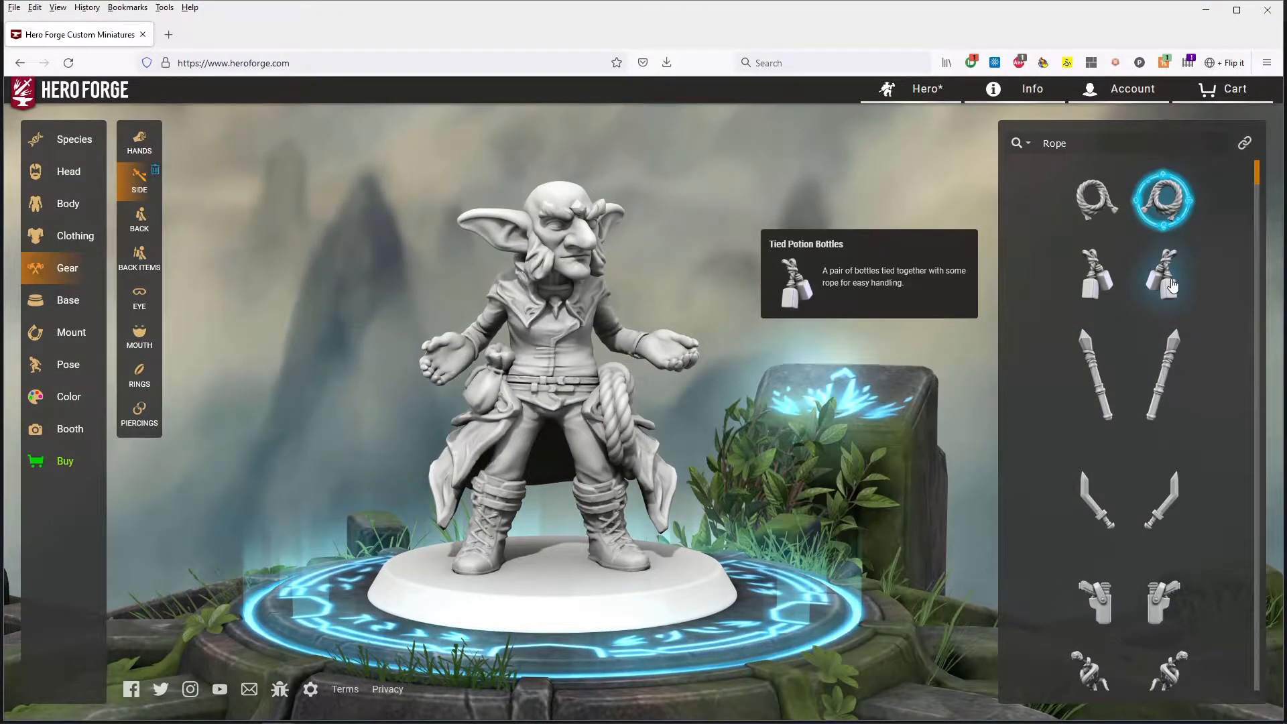
pyautogui.click(1172, 285)
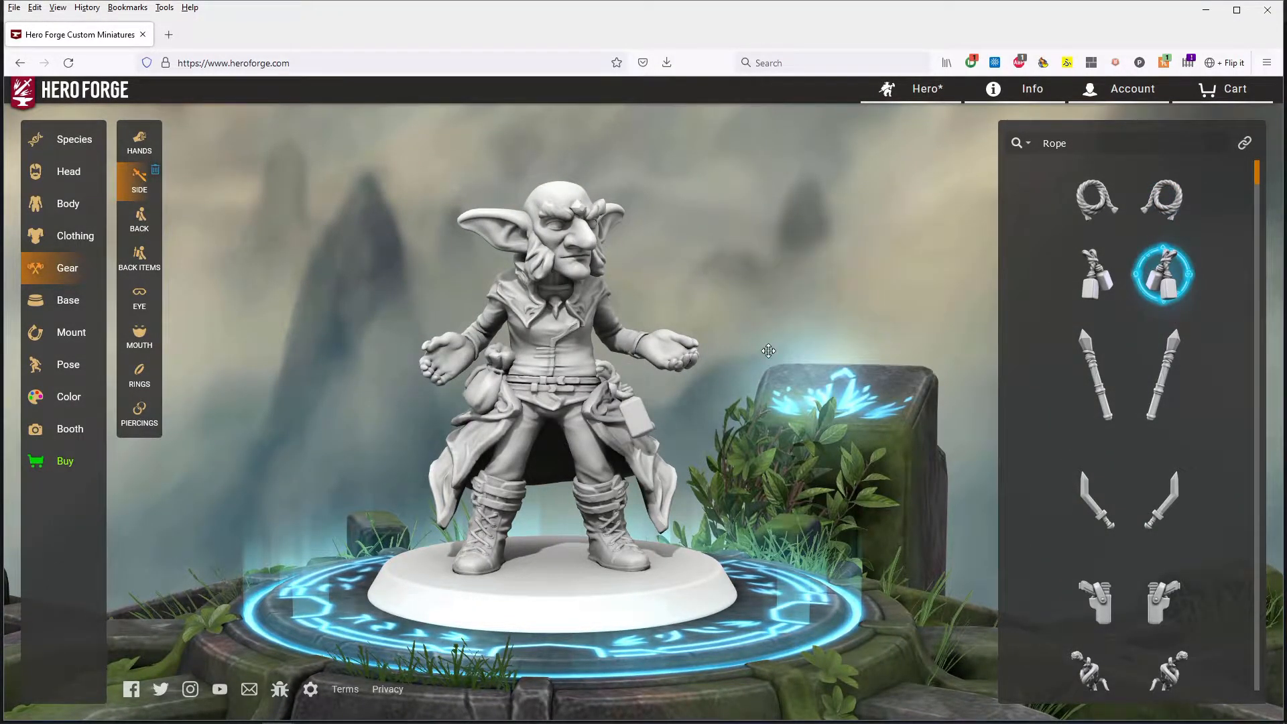
pyautogui.moveTo(769, 350); pyautogui.dragTo(432, 457)
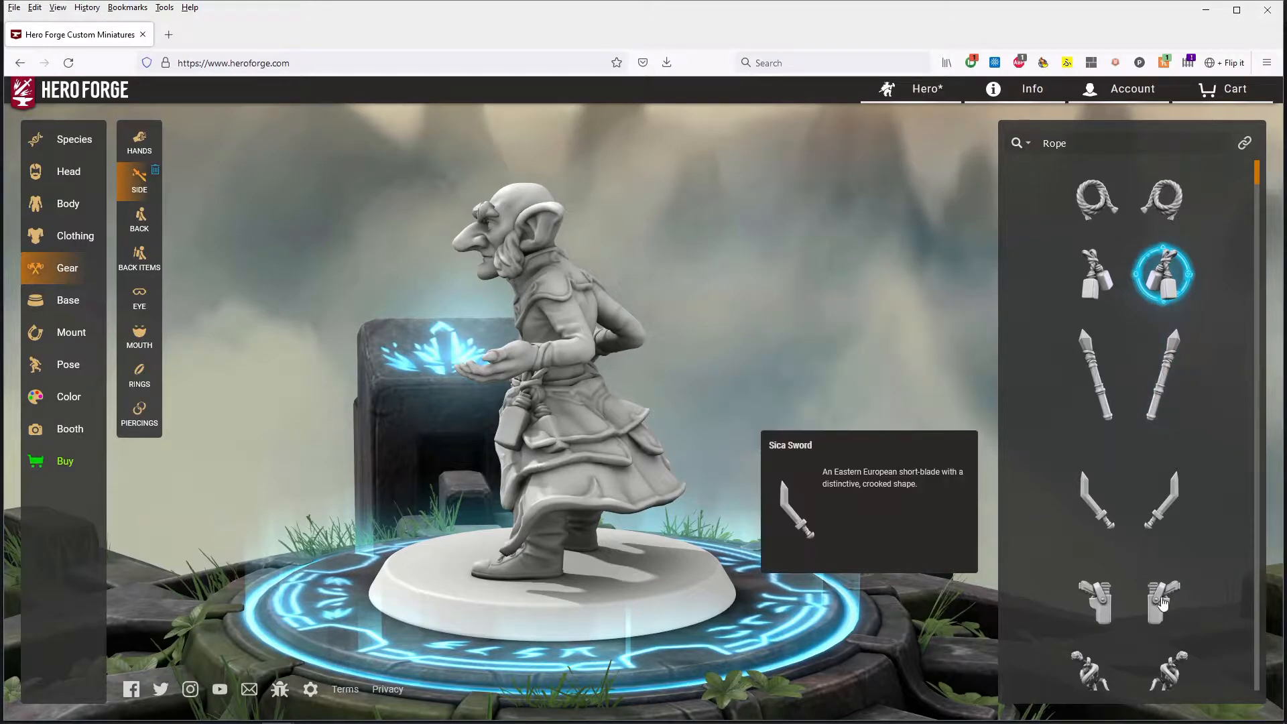
pyautogui.scroll(-3, 1137, 460)
pyautogui.scroll(4, 1137, 460)
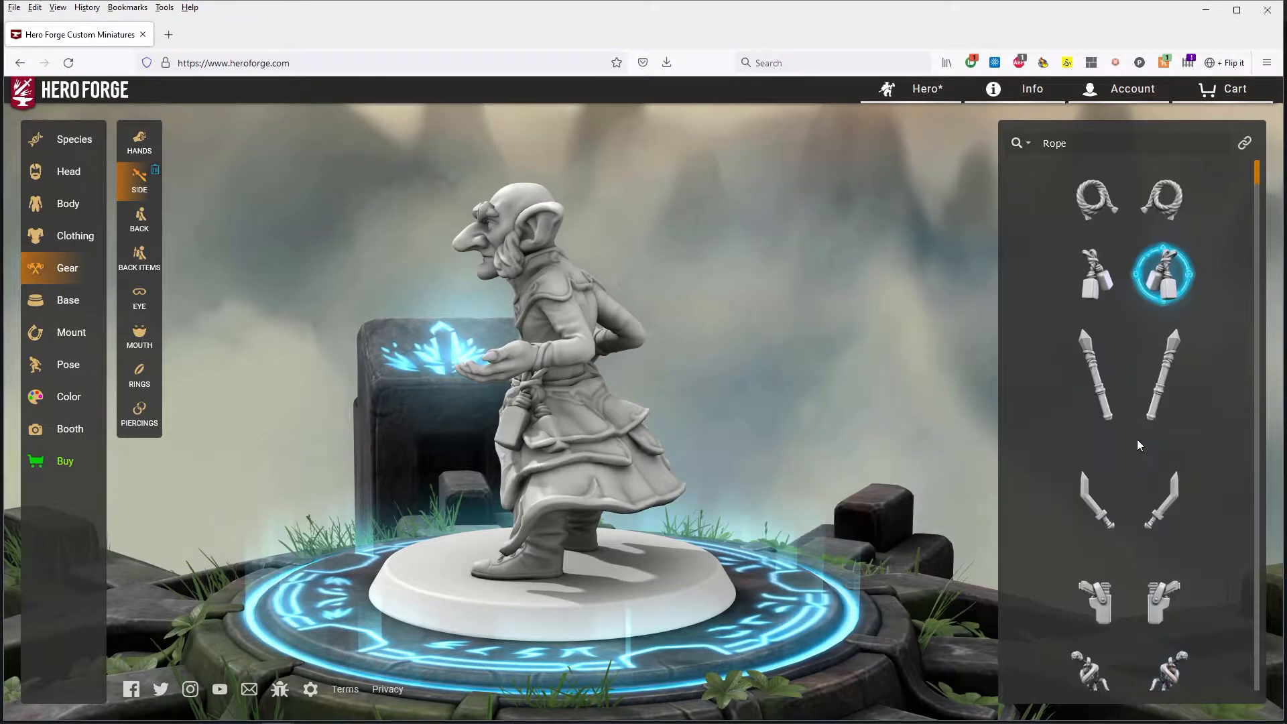
pyautogui.click(1167, 279)
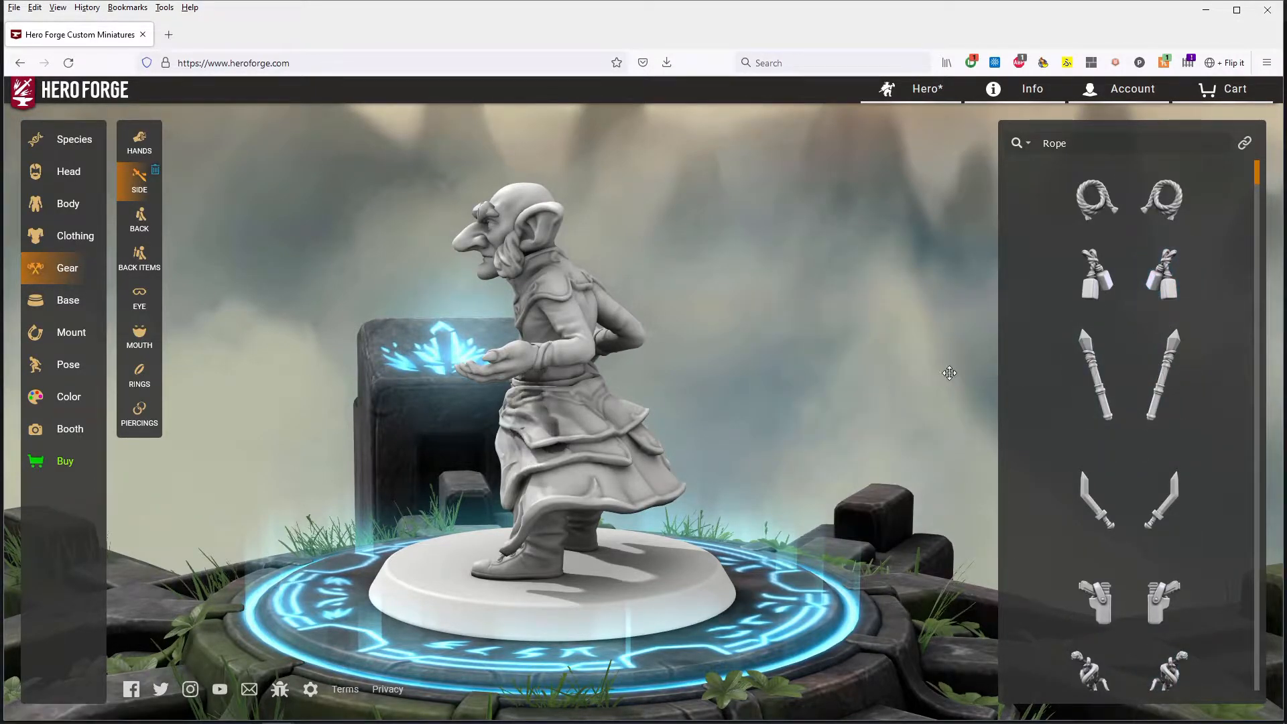
pyautogui.moveTo(760, 390); pyautogui.dragTo(940, 423)
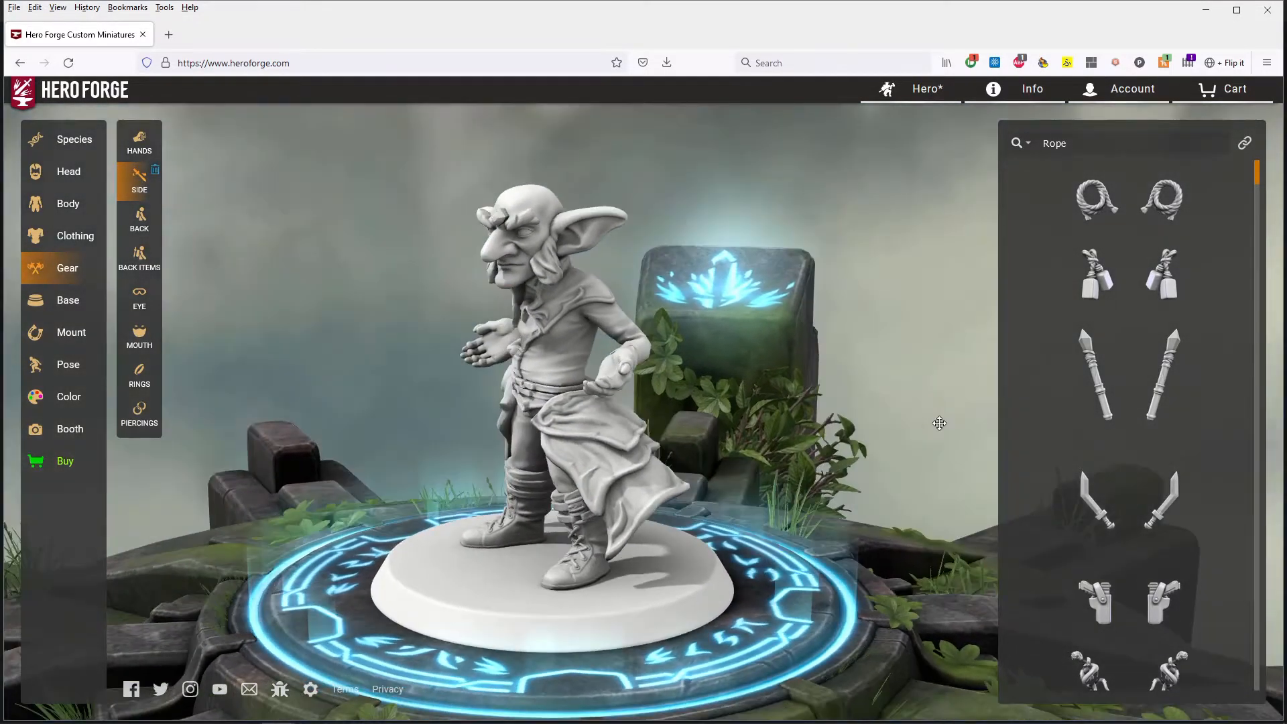
# Step: Examine the capes and backpacks offered as back gear and the bows offered as back items
pyautogui.click(144, 222)
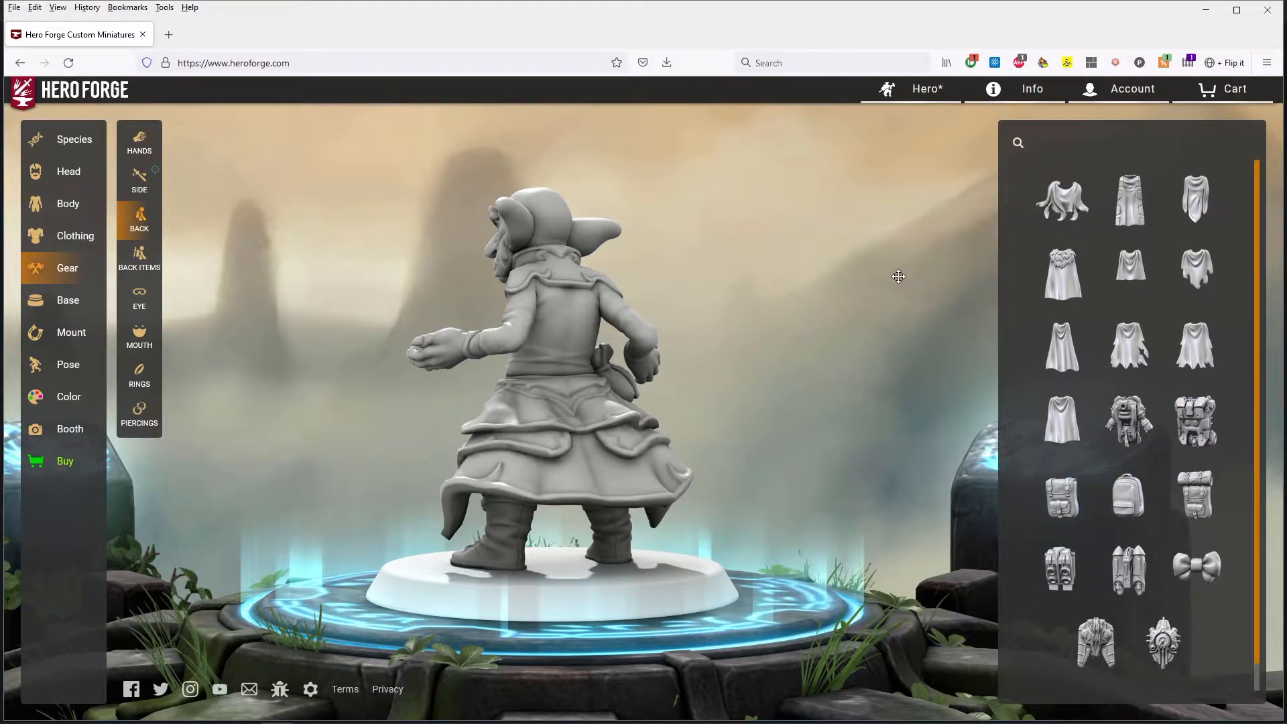
pyautogui.click(139, 214)
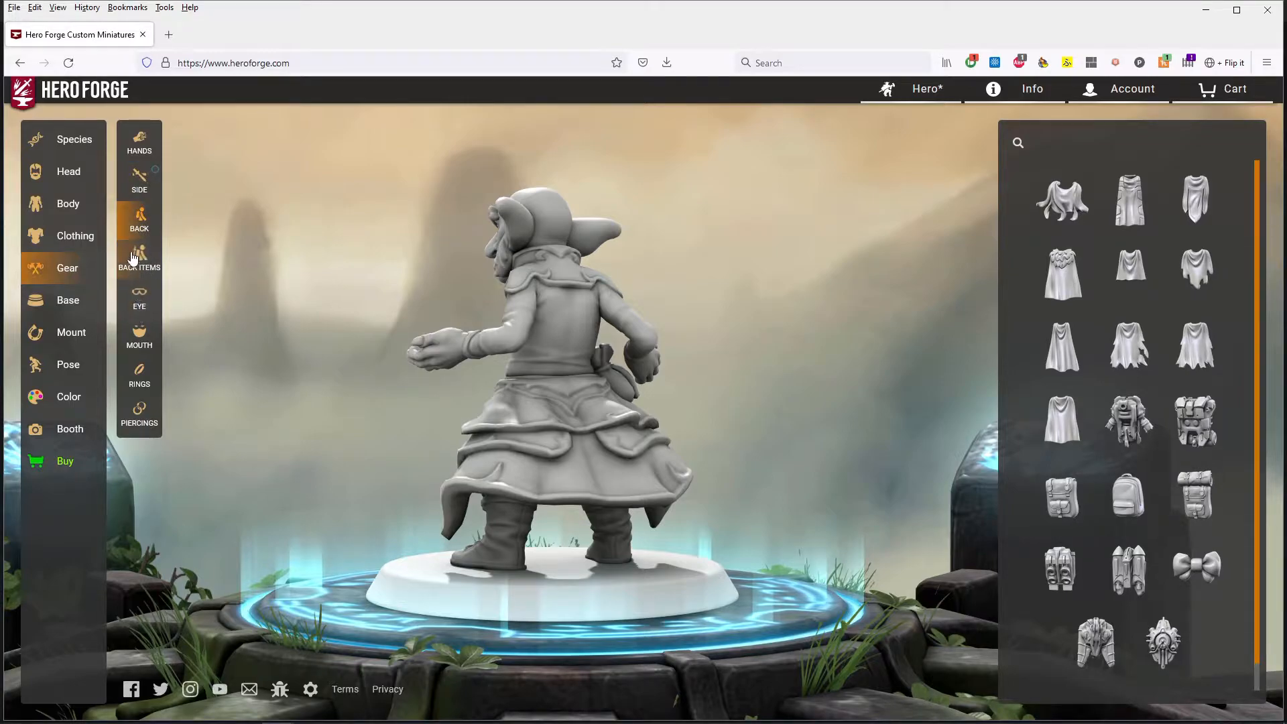
pyautogui.click(134, 256)
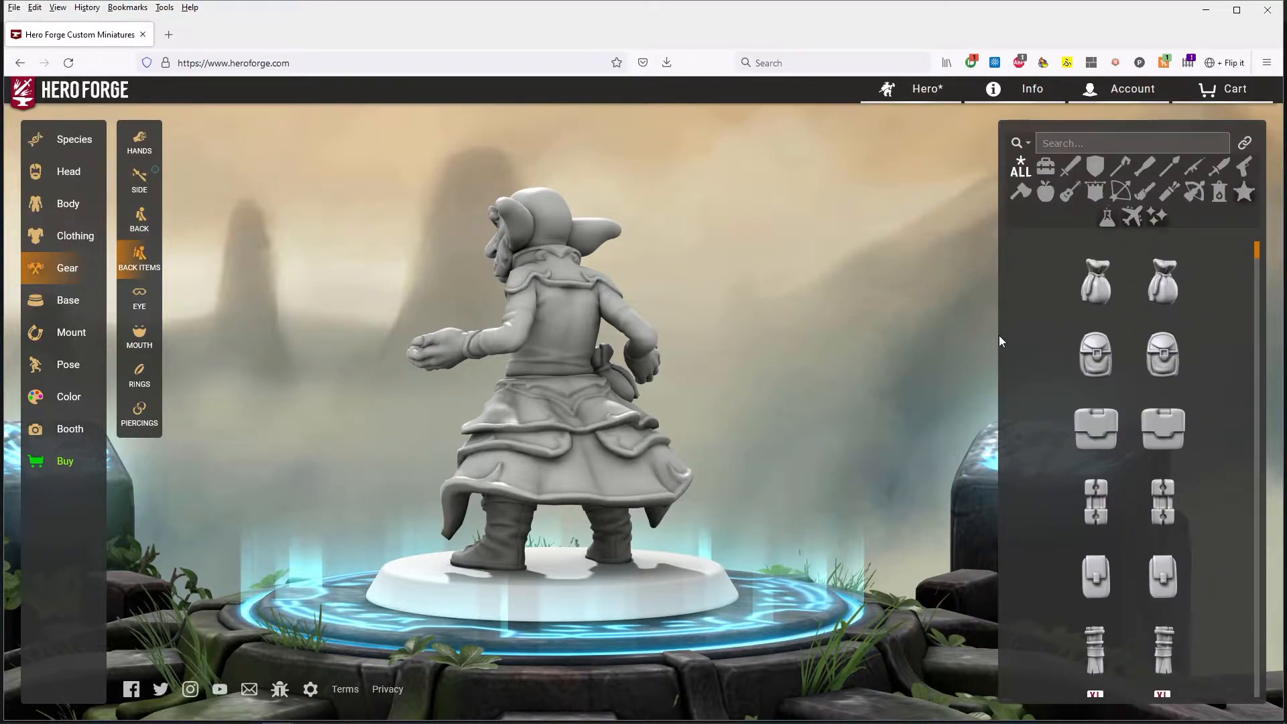
pyautogui.click(1120, 192)
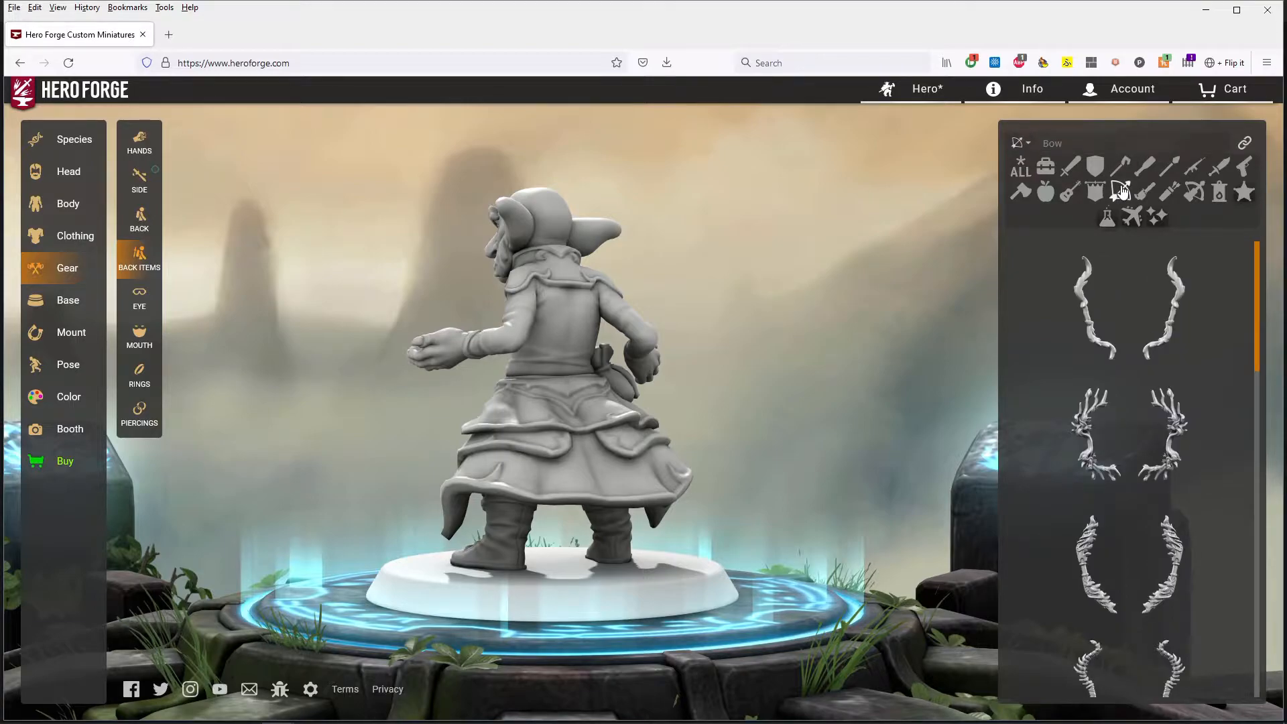
pyautogui.scroll(-5, 1178, 502)
pyautogui.scroll(-4, 1178, 502)
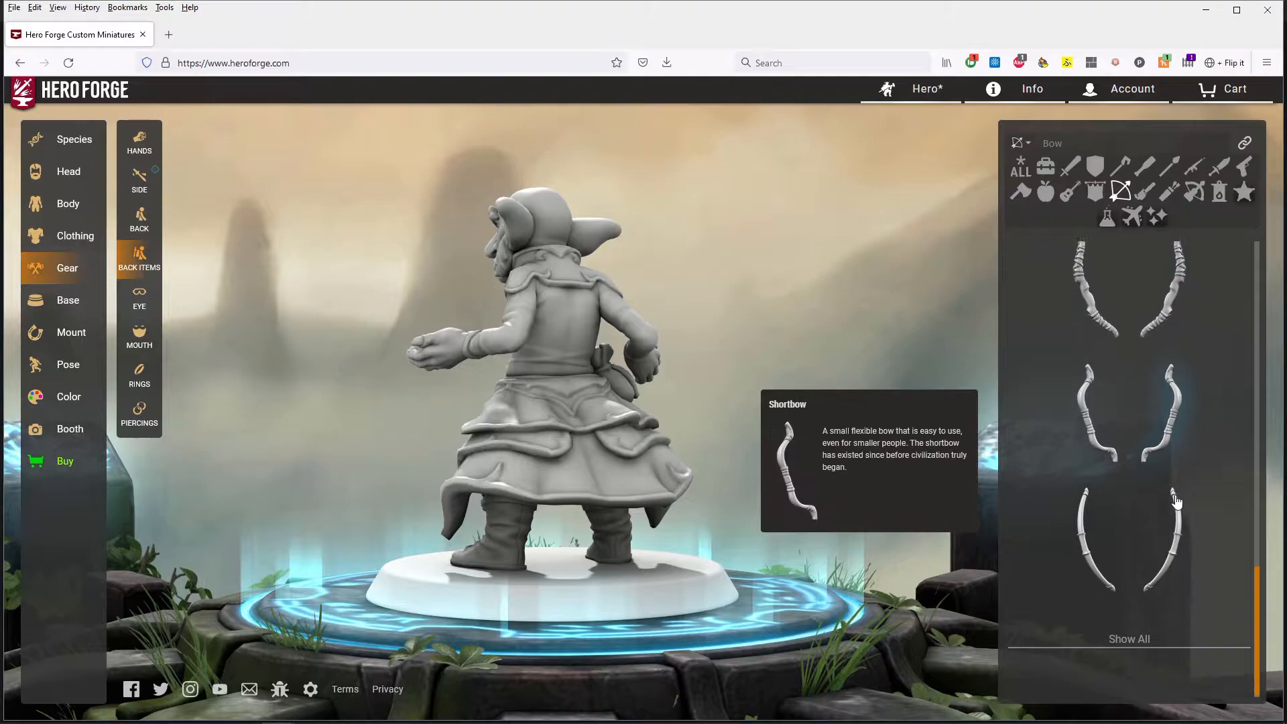
pyautogui.scroll(3, 1178, 502)
pyautogui.scroll(5, 1178, 502)
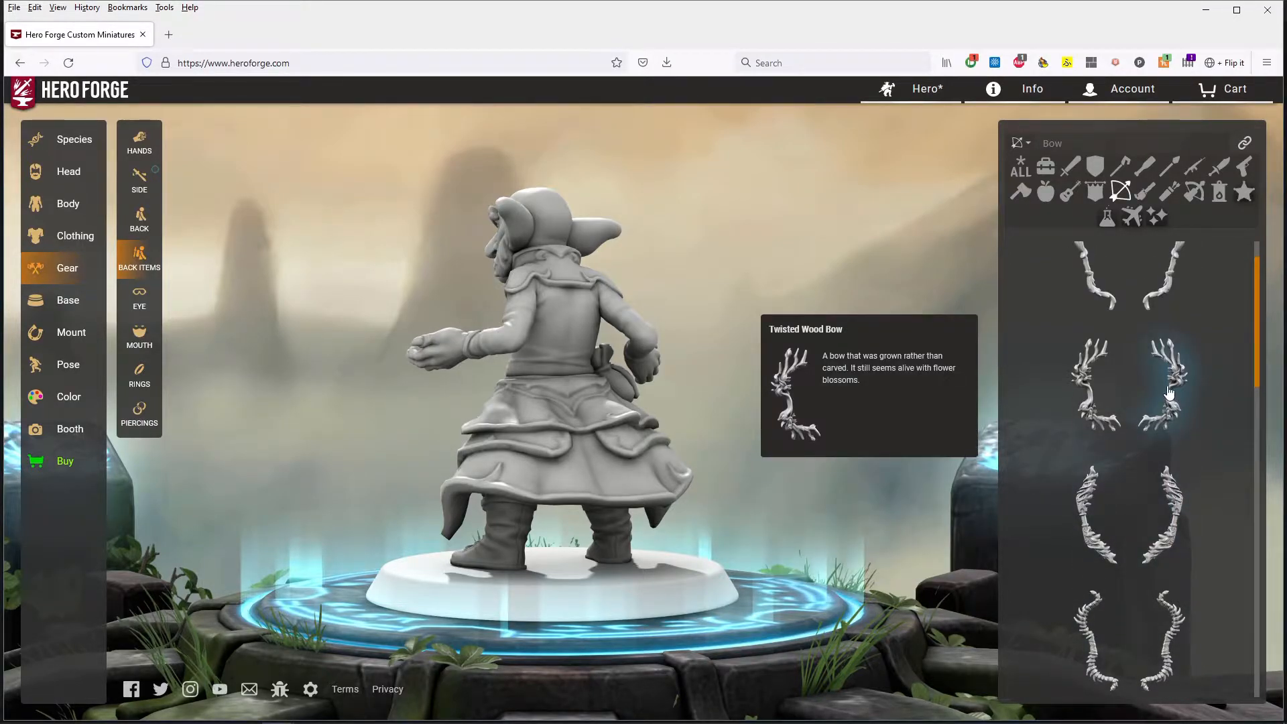
# Step: Try the Twisted Wood Bow on the goblin's back, inspect it from behind, and remove it
pyautogui.click(1168, 392)
pyautogui.moveTo(875, 363); pyautogui.dragTo(757, 415)
pyautogui.scroll(1, 1115, 411)
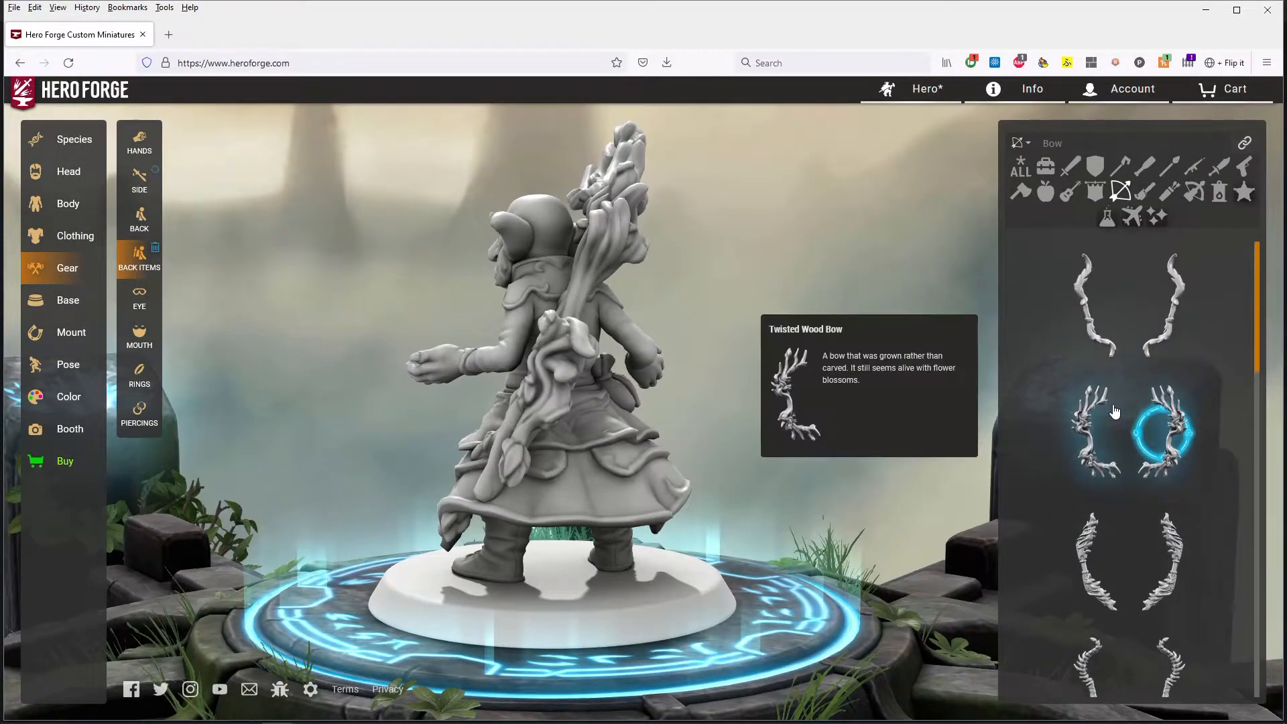
pyautogui.click(1170, 432)
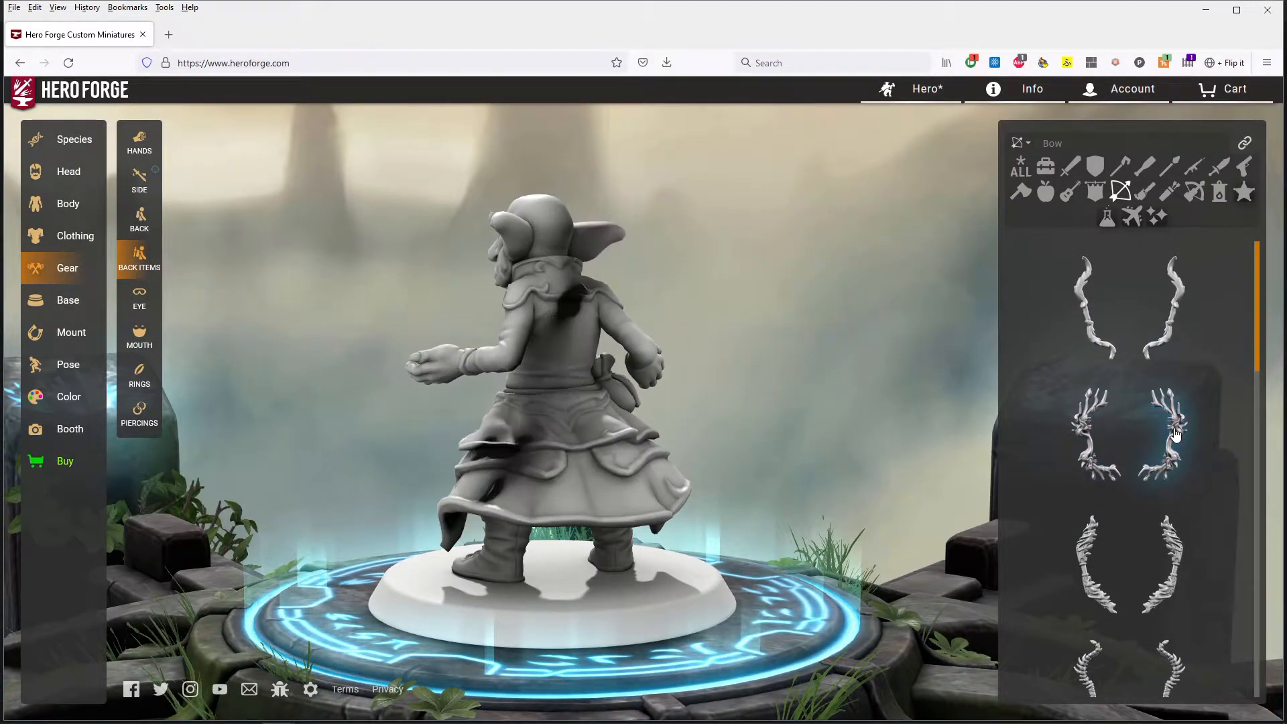
# Step: Show all back item categories, place the Kukri on the goblin's back, and inspect the figure
pyautogui.scroll(-5, 1176, 434)
pyautogui.scroll(-8, 1177, 435)
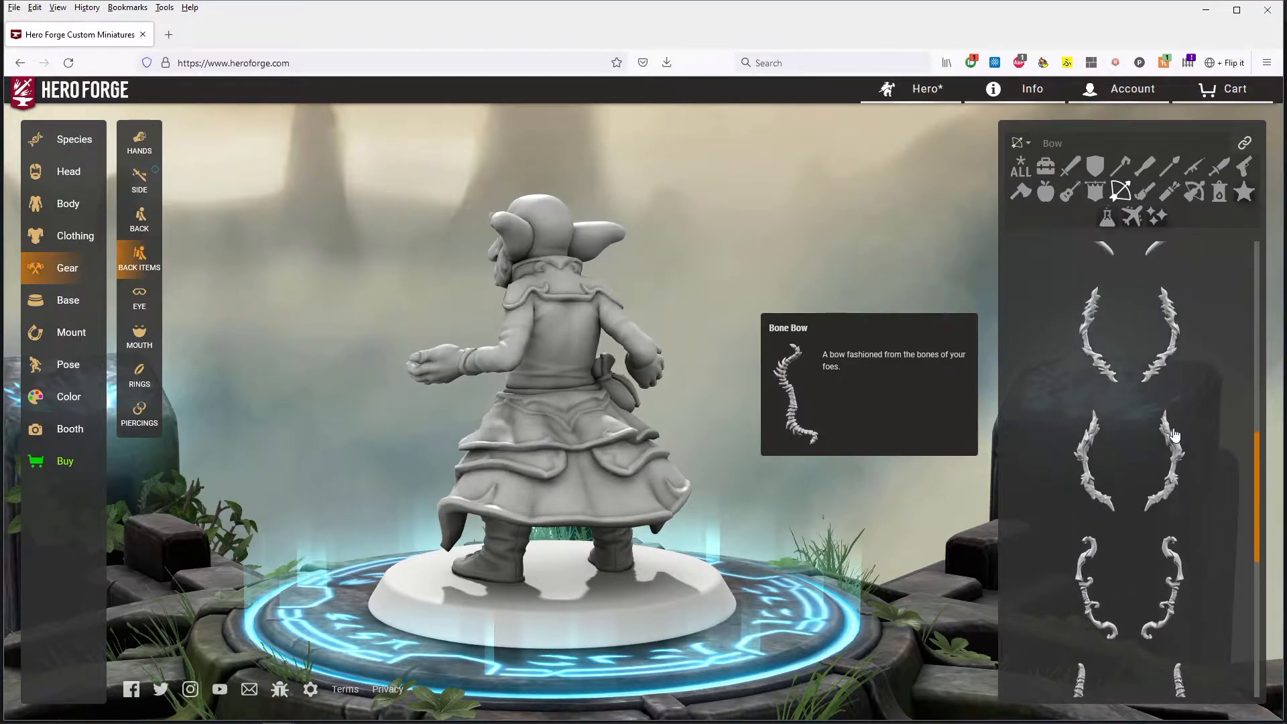
pyautogui.click(1021, 168)
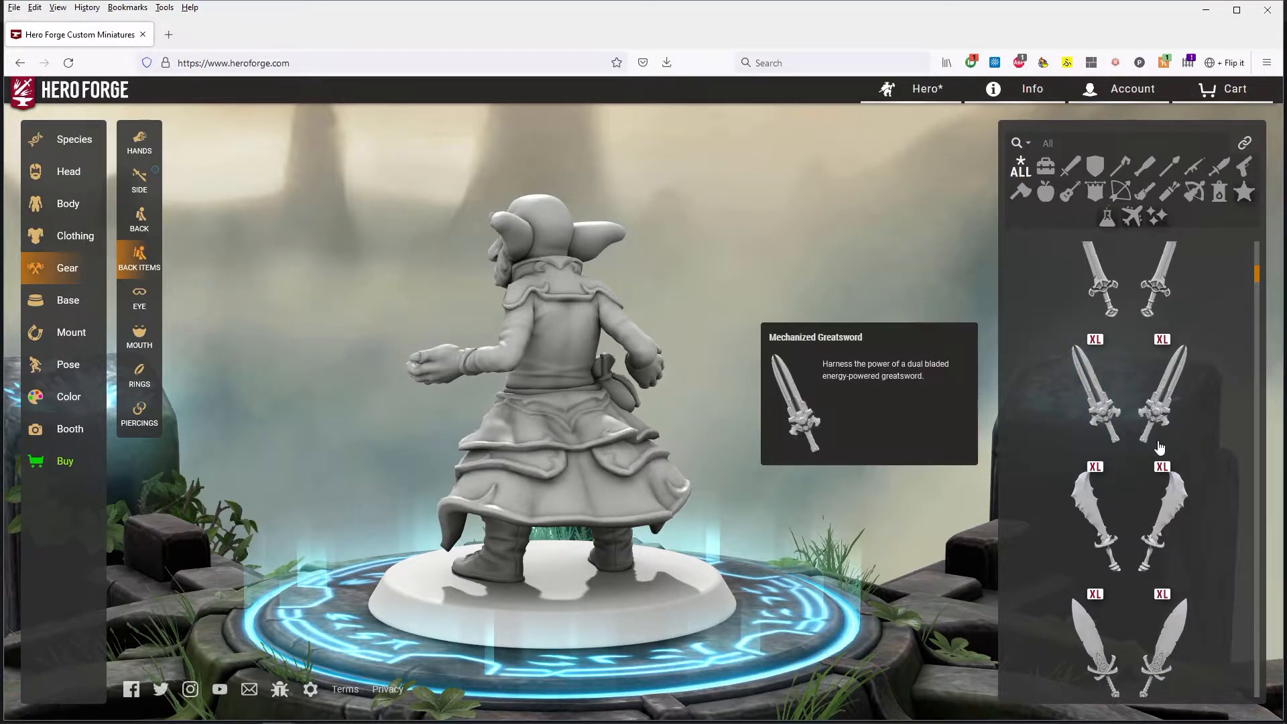
pyautogui.scroll(-5, 1170, 496)
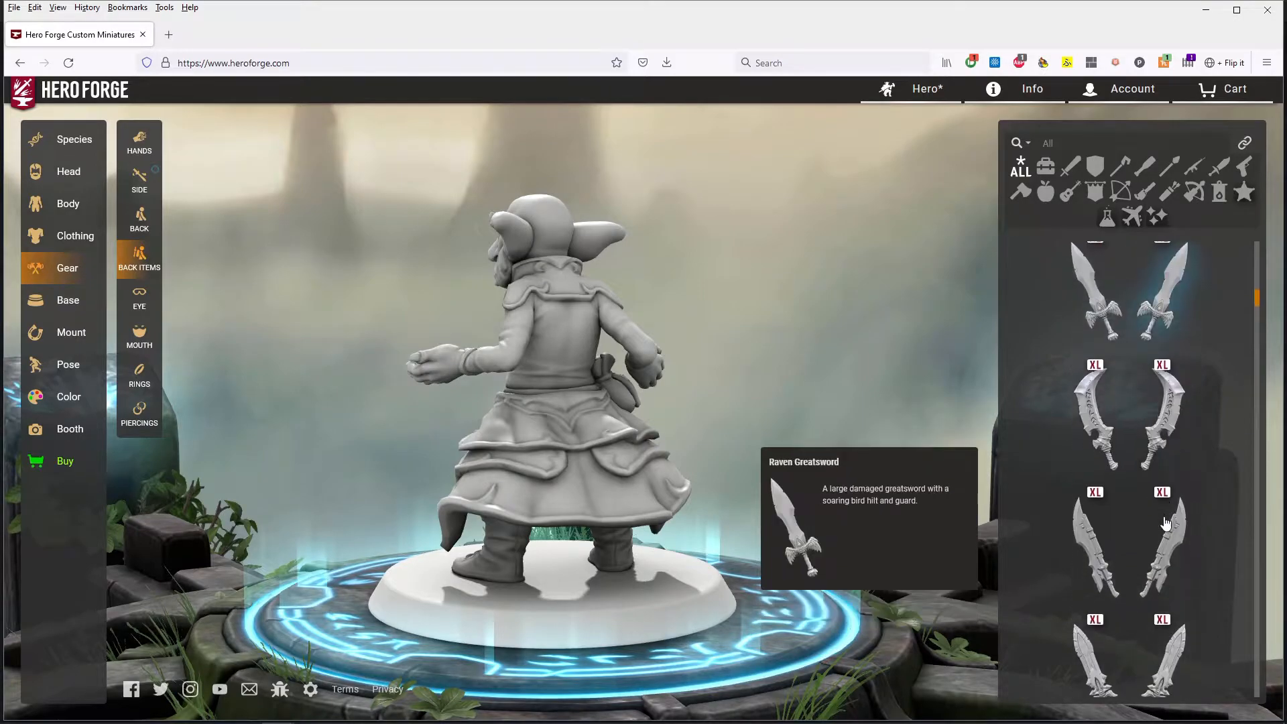
pyautogui.scroll(-6, 1166, 523)
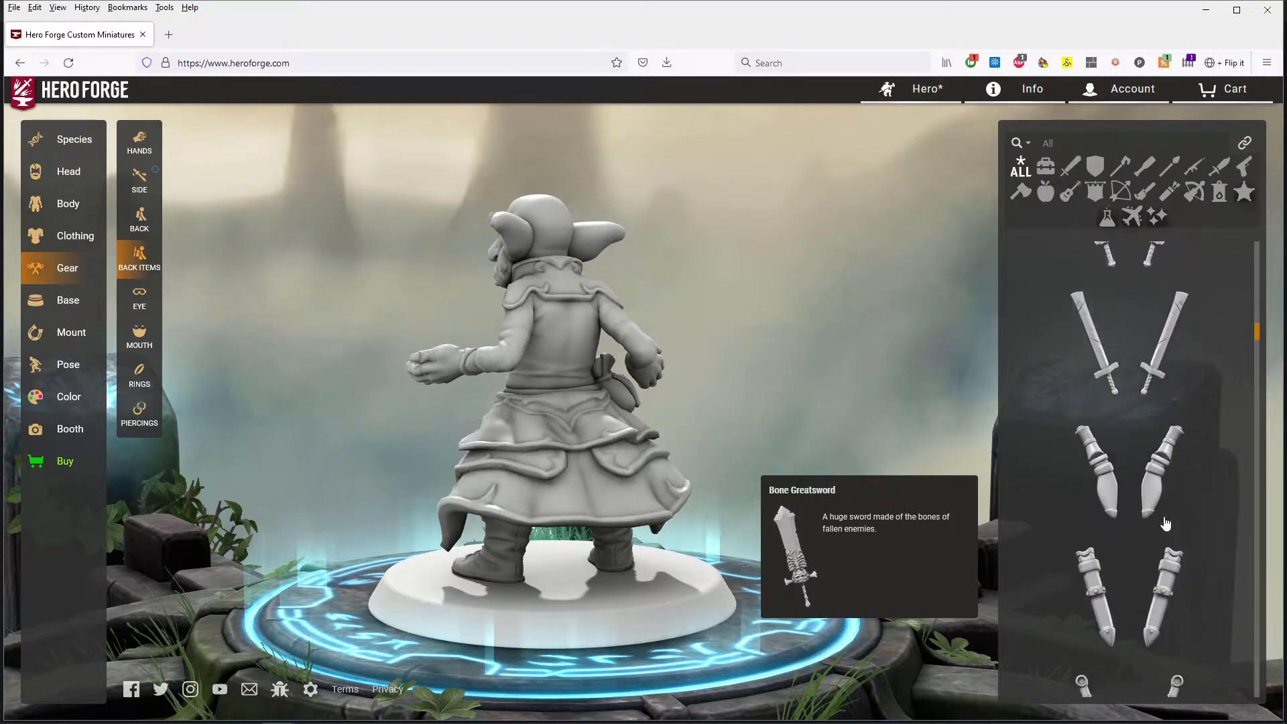
pyautogui.scroll(1, 1162, 477)
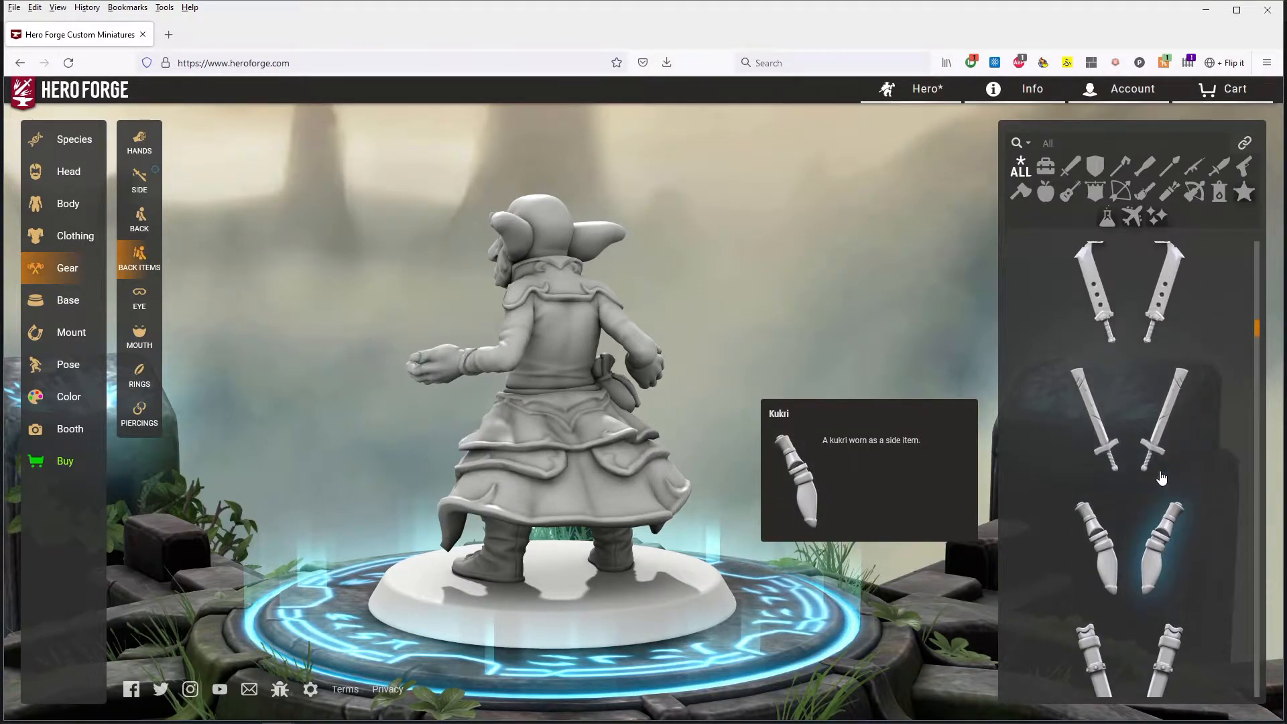
pyautogui.click(1153, 558)
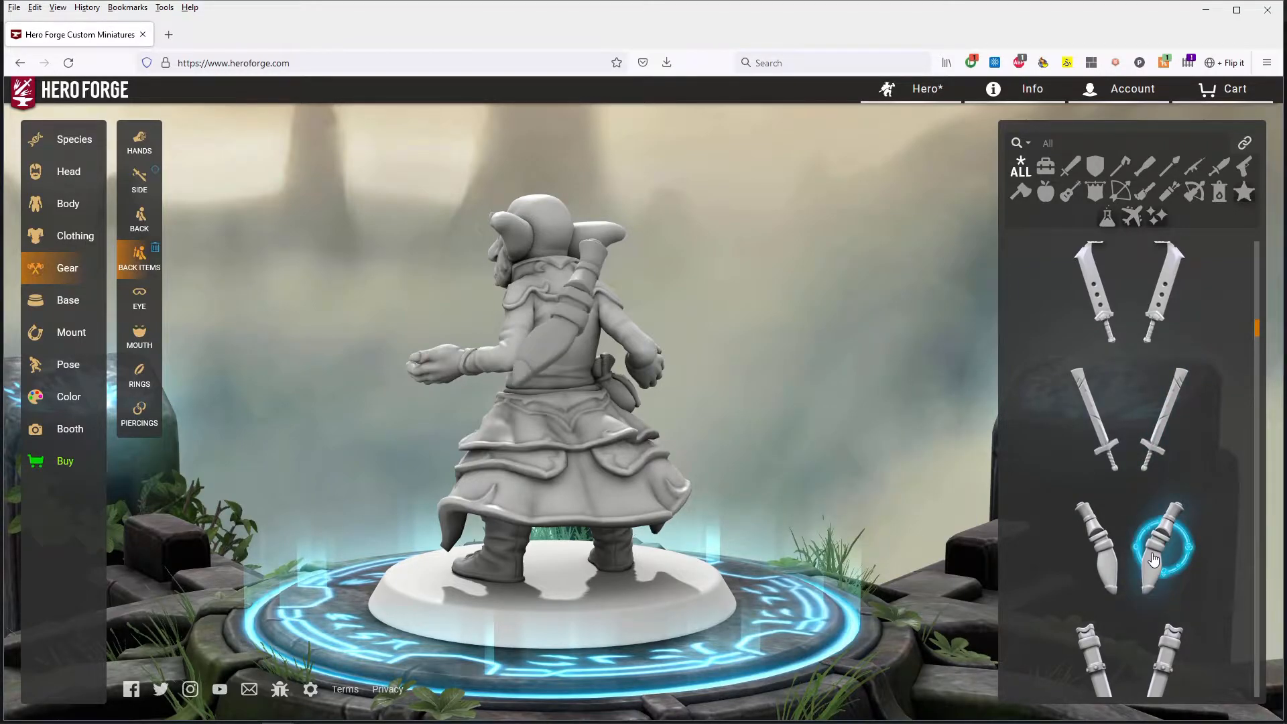
pyautogui.moveTo(680, 415); pyautogui.dragTo(380, 176)
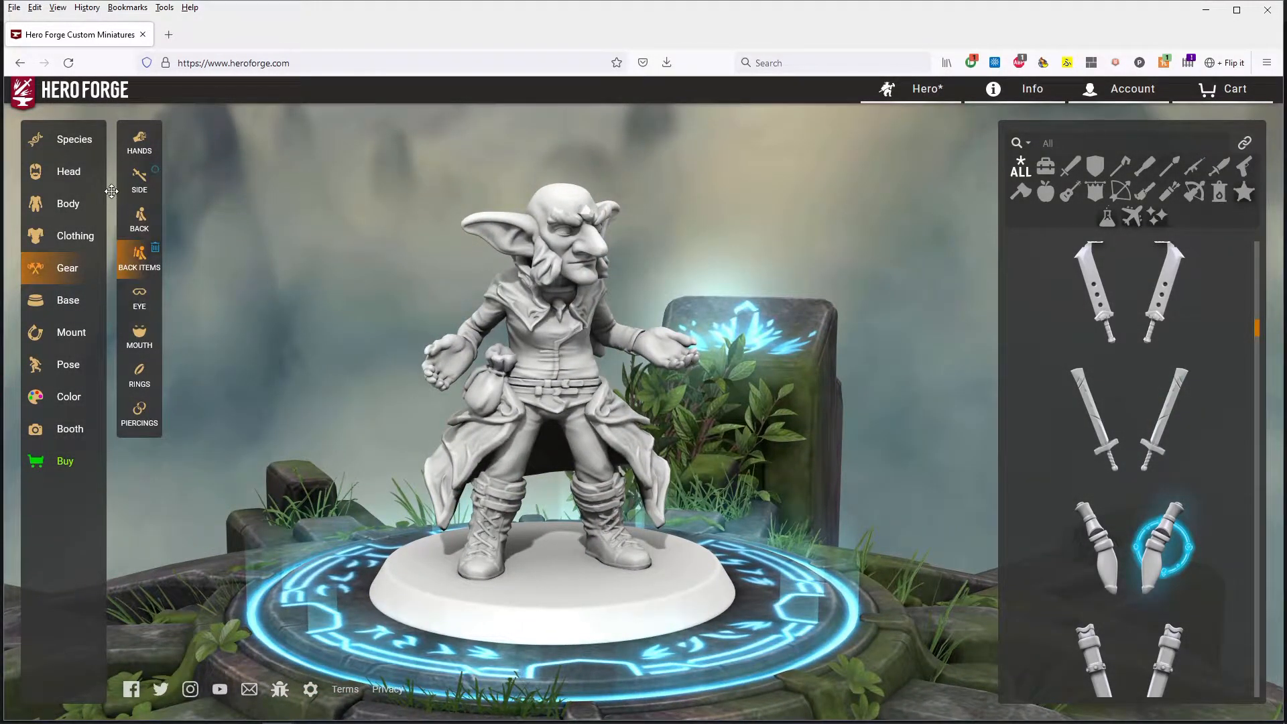
# Step: Put the Raven Greatsword in the goblin's left hand as hand gear and inspect it from the front
pyautogui.click(137, 138)
pyautogui.moveTo(1150, 446)
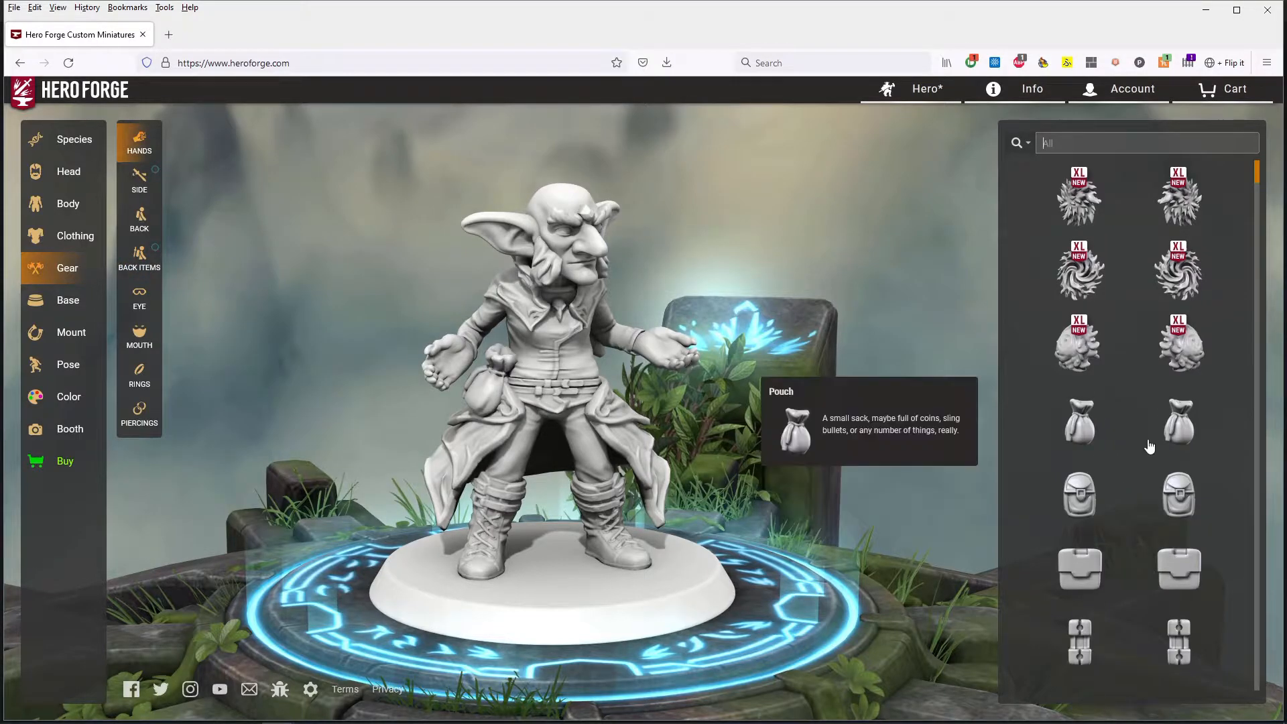
pyautogui.scroll(-6, 1148, 409)
pyautogui.scroll(4, 1153, 402)
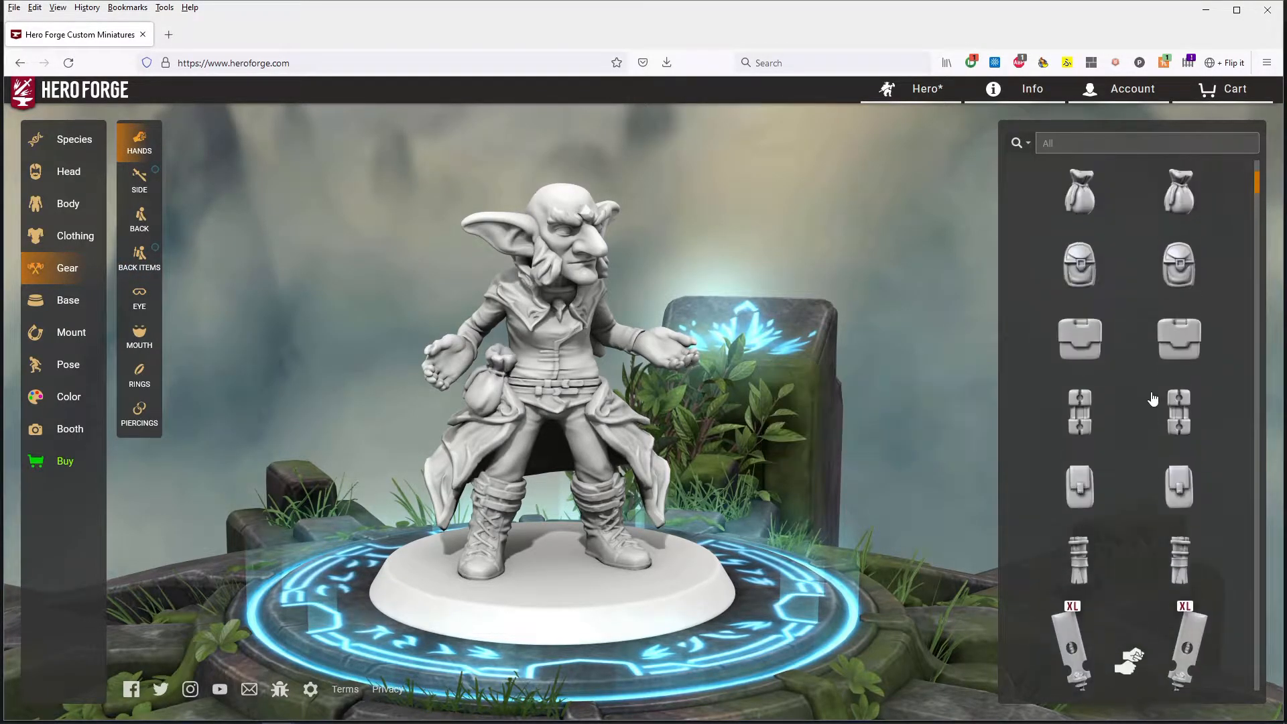
pyautogui.click(1031, 137)
pyautogui.scroll(-10, 1112, 484)
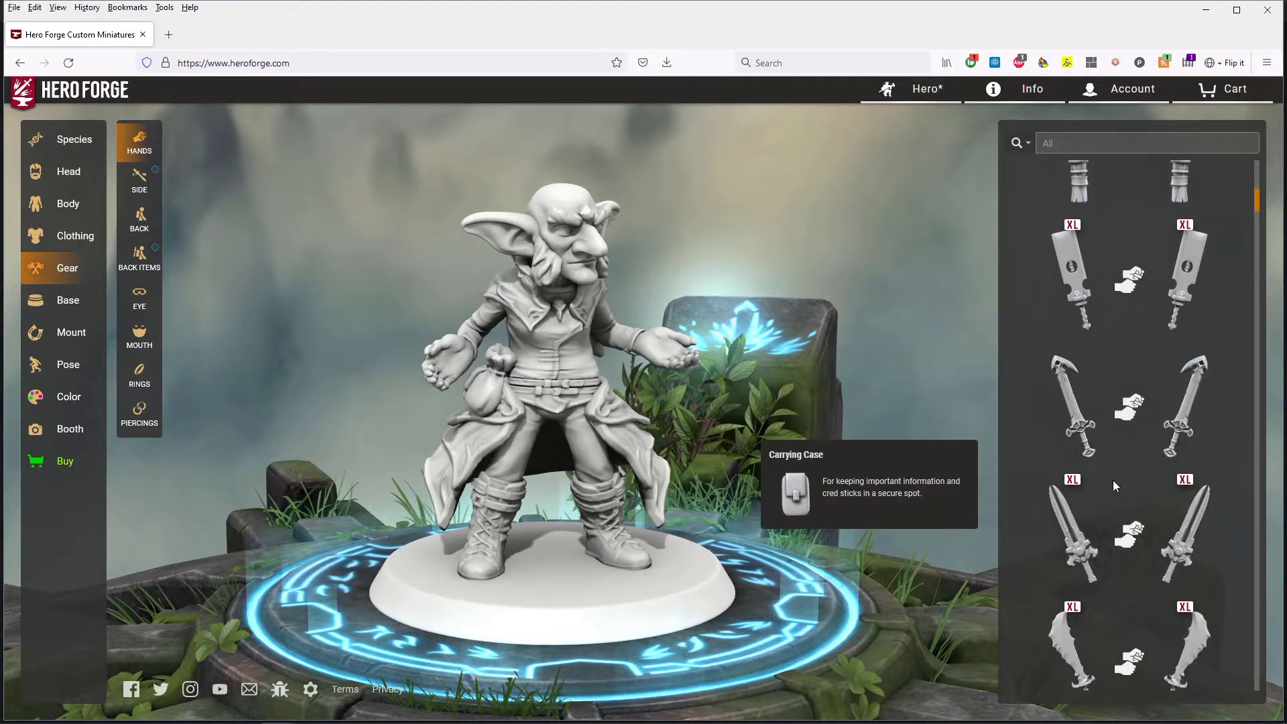
pyautogui.scroll(-7, 1111, 481)
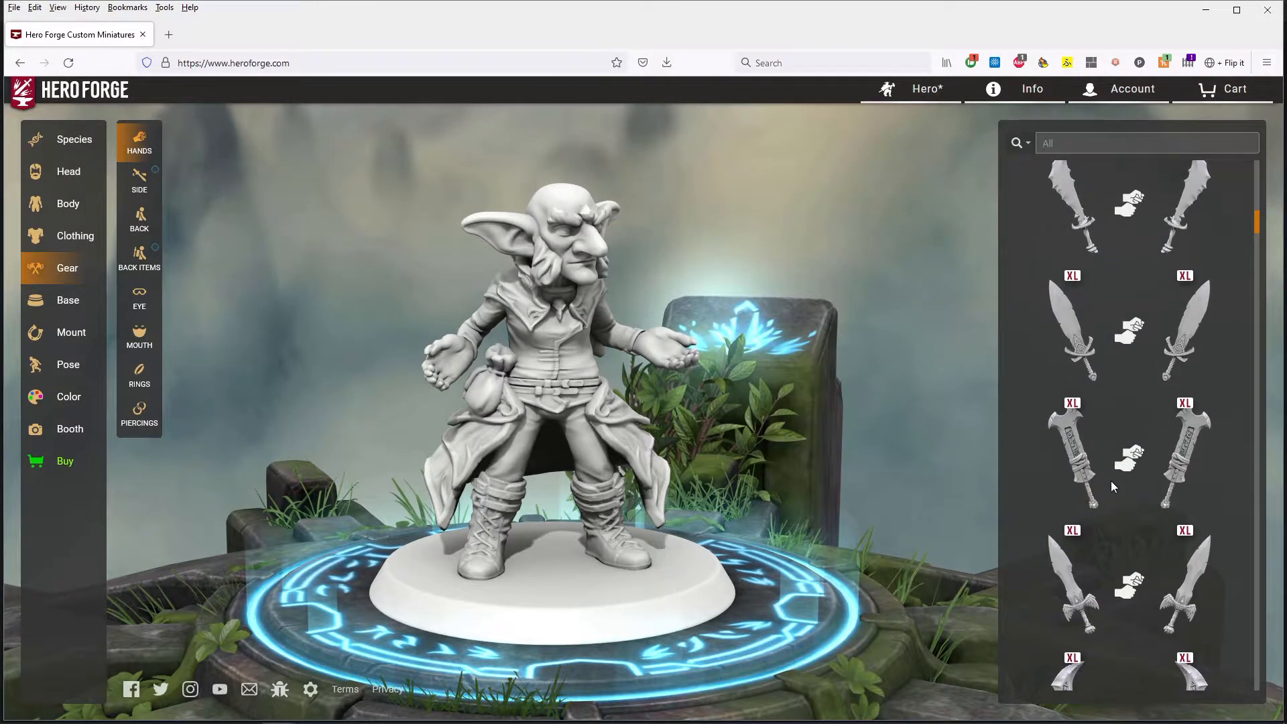
pyautogui.moveTo(1187, 350)
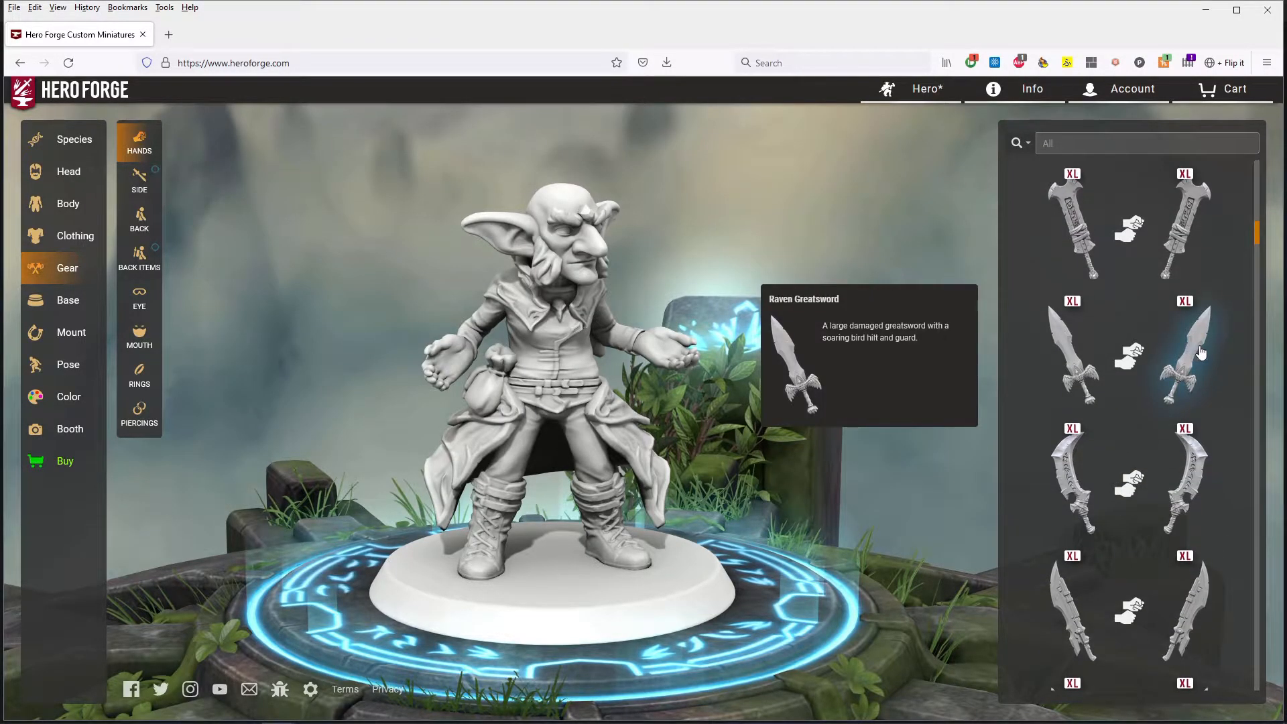
pyautogui.click(1200, 352)
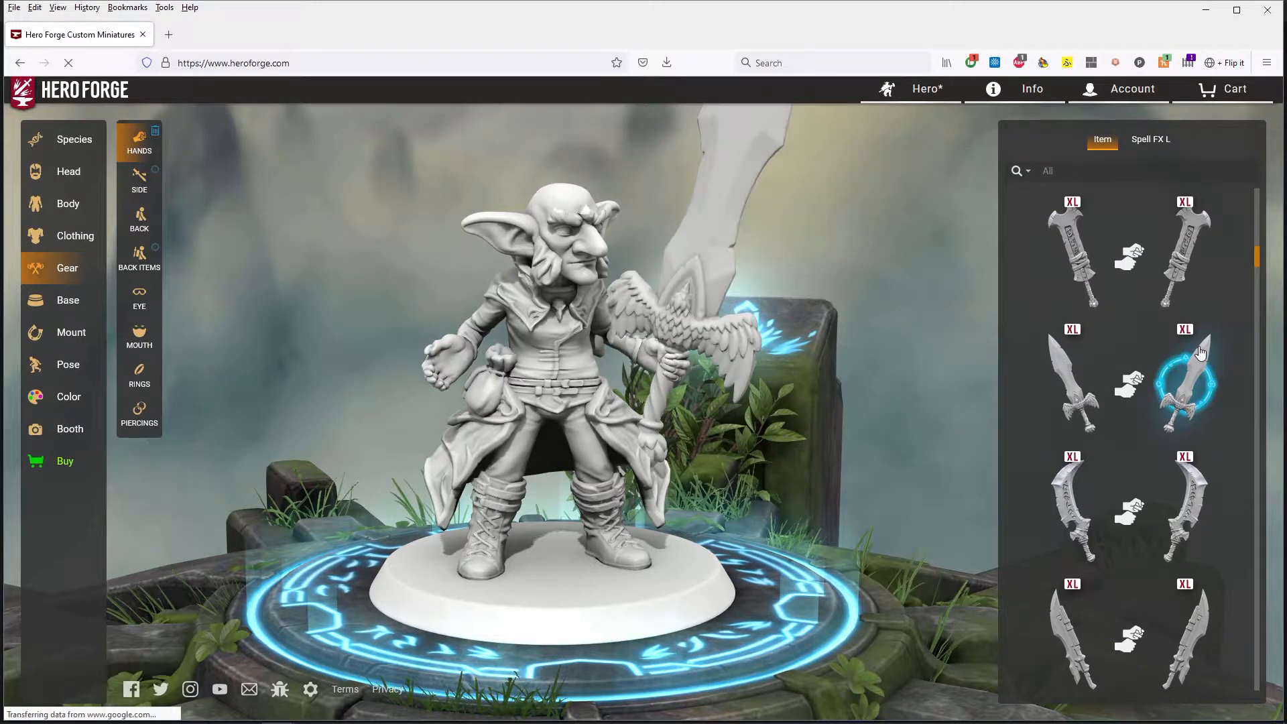
pyautogui.moveTo(757, 496); pyautogui.dragTo(809, 486)
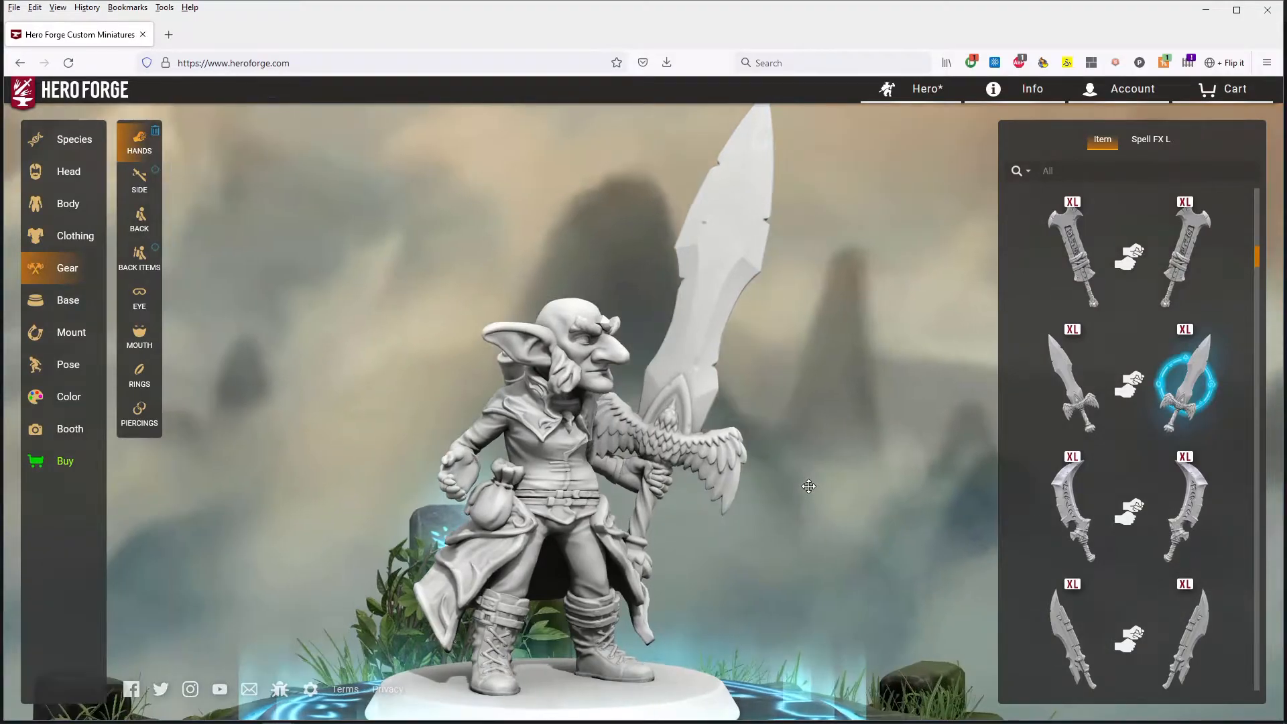
# Step: Try the serrated mechanical sword and the sheathed ring-pommel blade in the goblin's left hand, inspecting the figure
pyautogui.scroll(-10, 1073, 497)
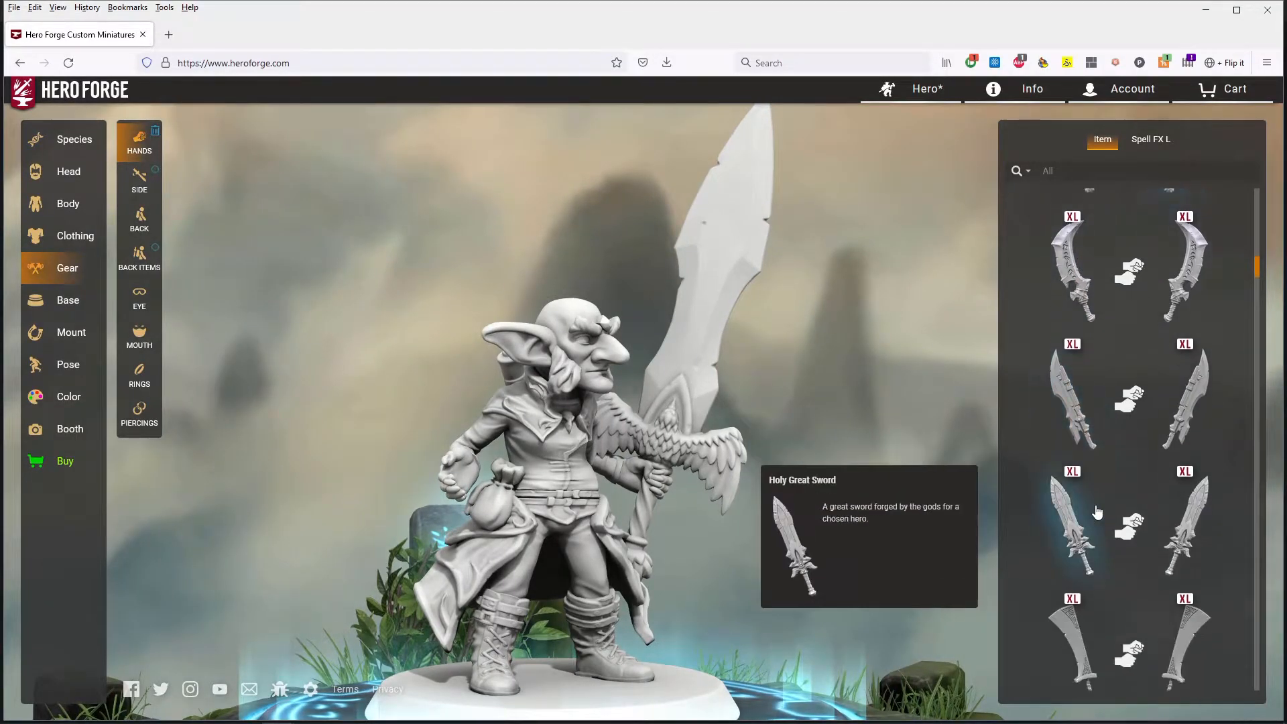
pyautogui.scroll(-1, 1097, 513)
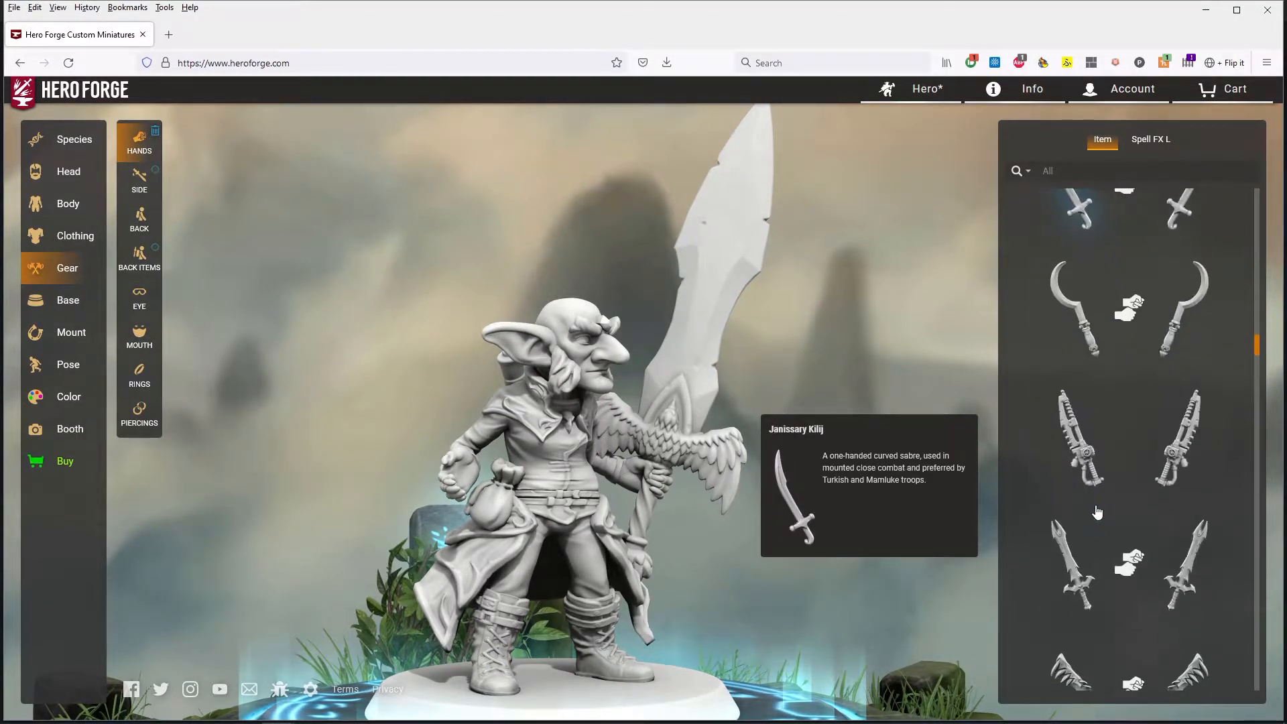
pyautogui.click(1195, 442)
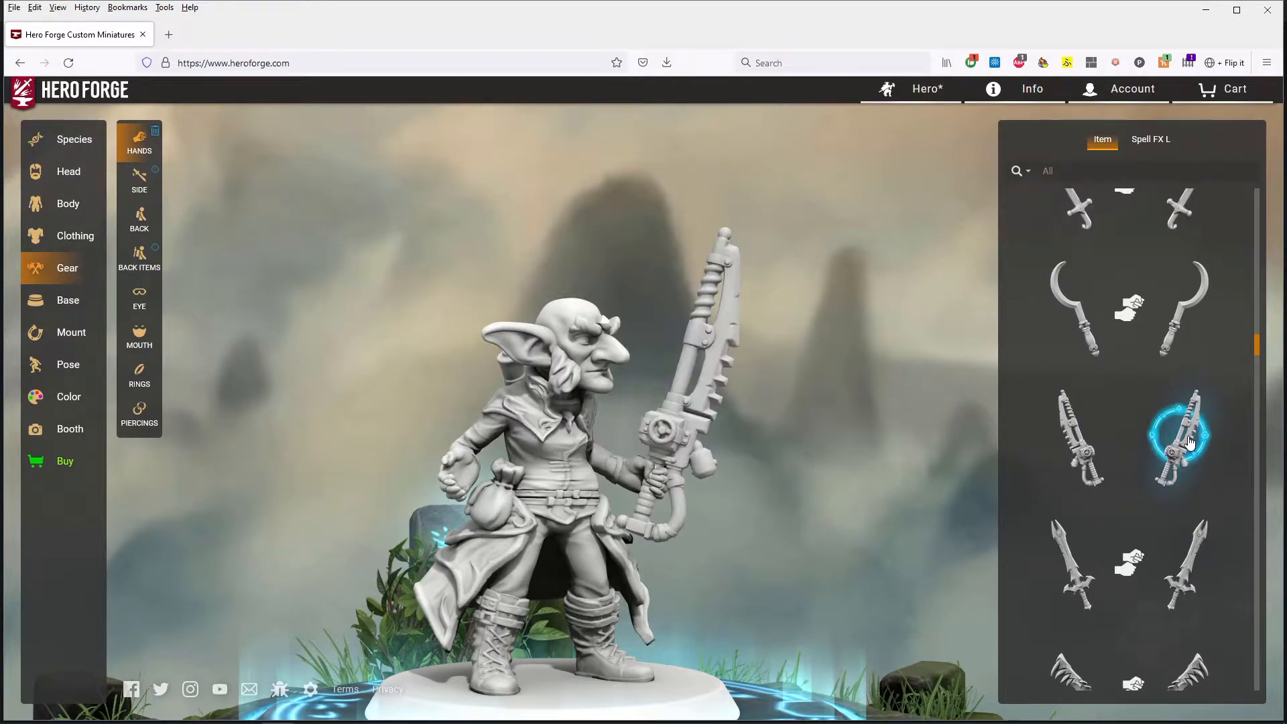
pyautogui.scroll(5, 1157, 461)
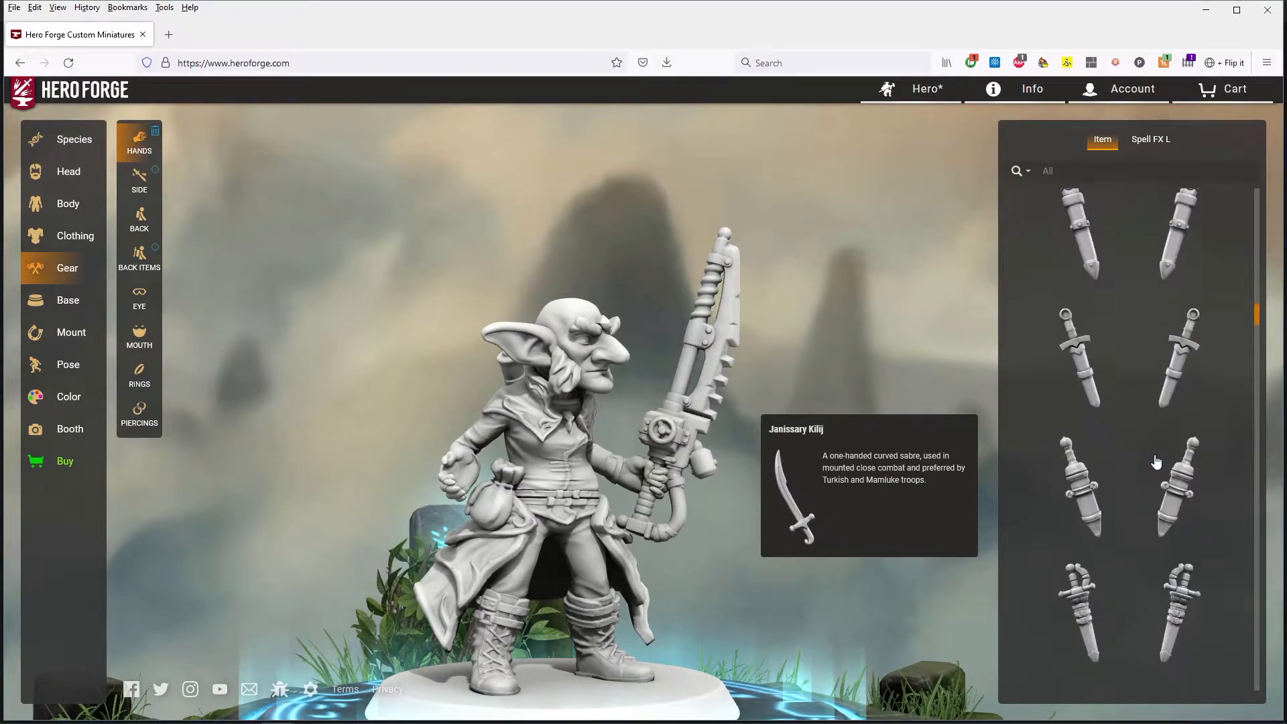
pyautogui.click(1178, 459)
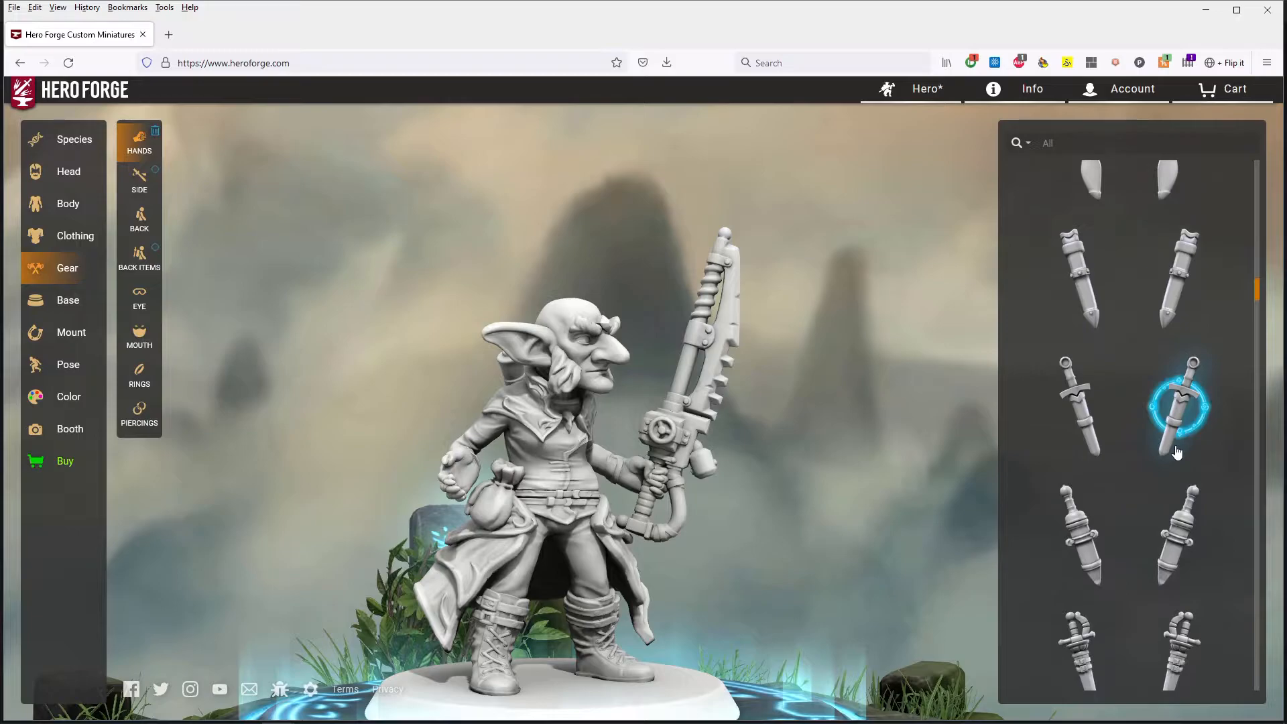
pyautogui.moveTo(736, 497); pyautogui.dragTo(712, 419)
# Step: Try the Holy Great Sword in a two-handed grip, then place it in the goblin's left hand only
pyautogui.scroll(3, 1140, 290)
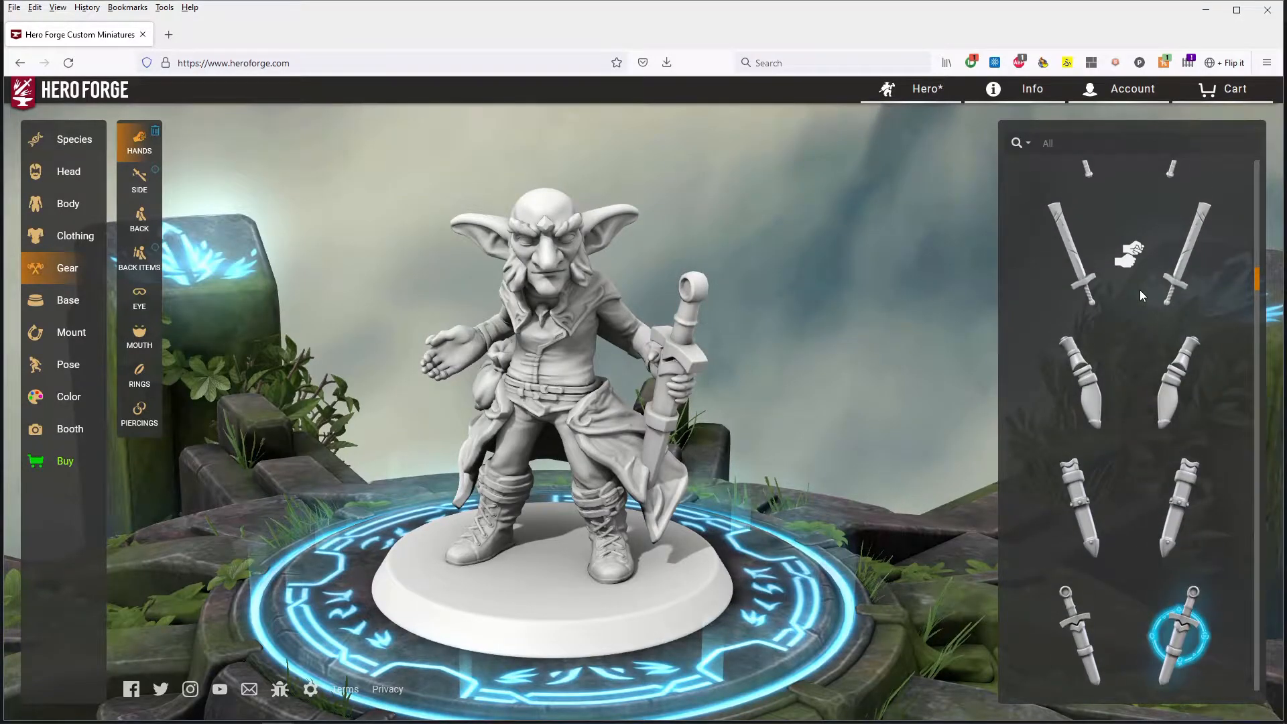
pyautogui.scroll(4, 1140, 290)
pyautogui.scroll(5, 1165, 374)
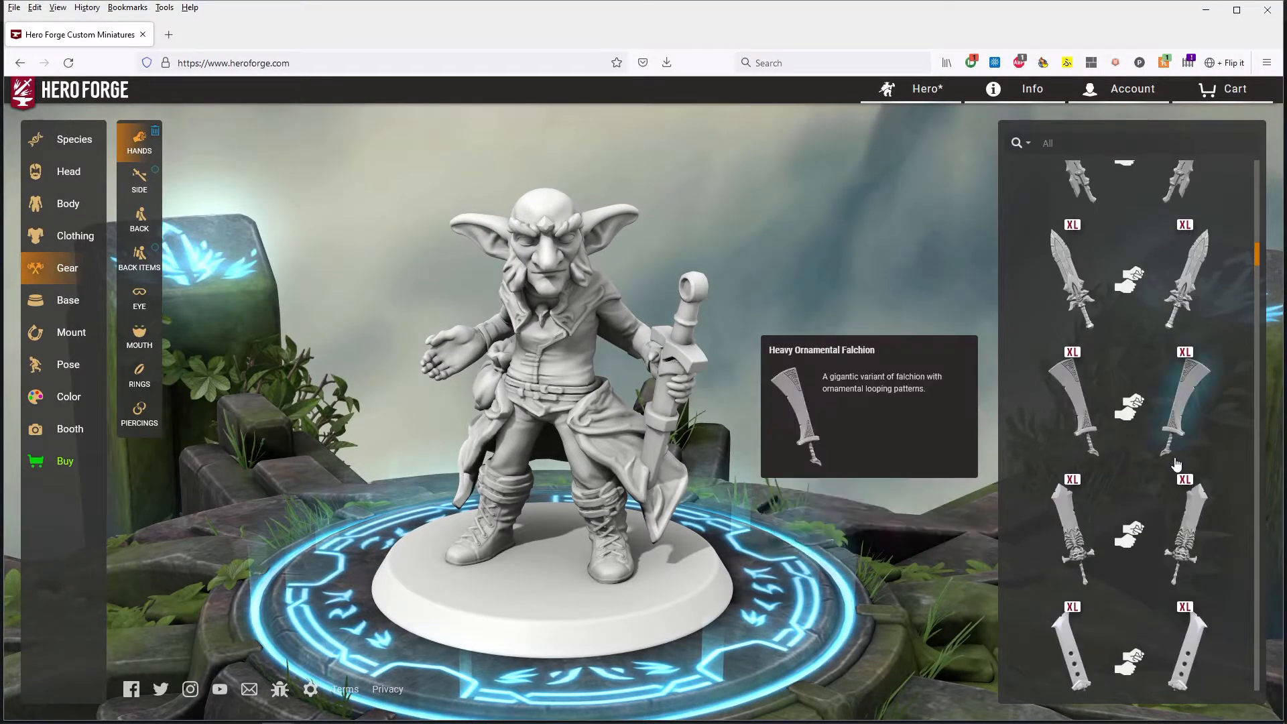
pyautogui.click(1137, 275)
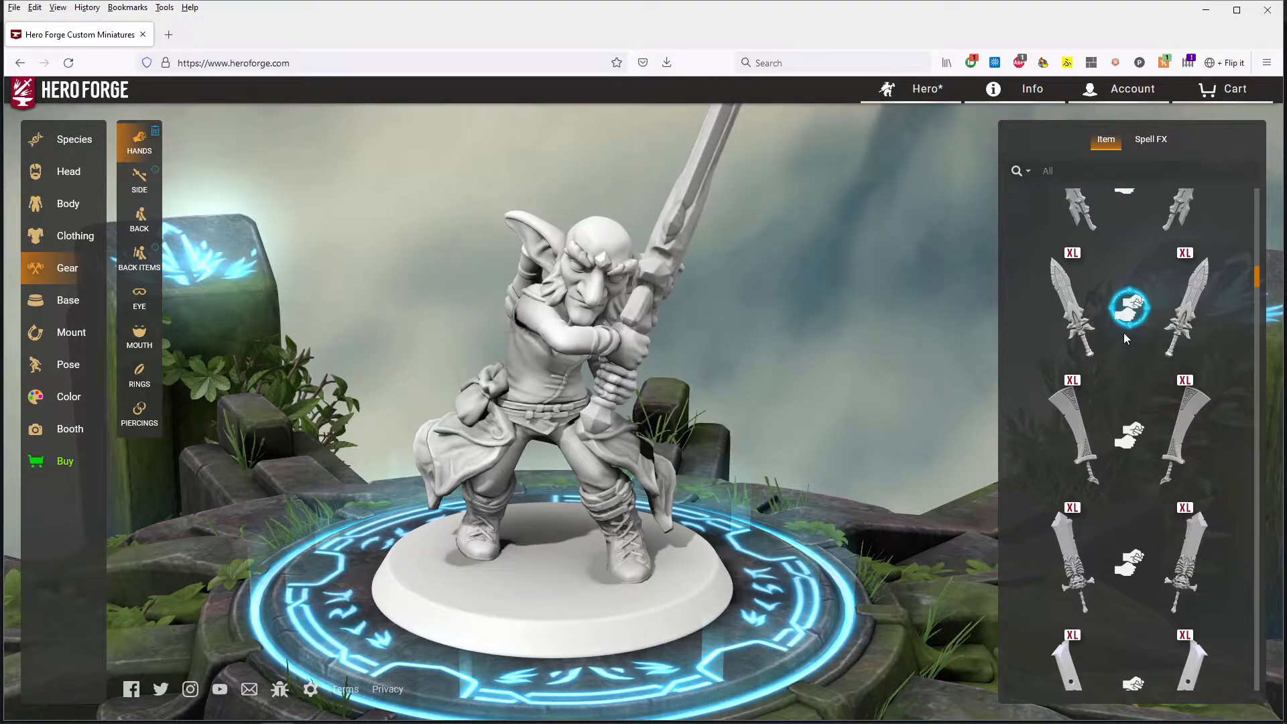
pyautogui.moveTo(751, 377); pyautogui.dragTo(877, 407)
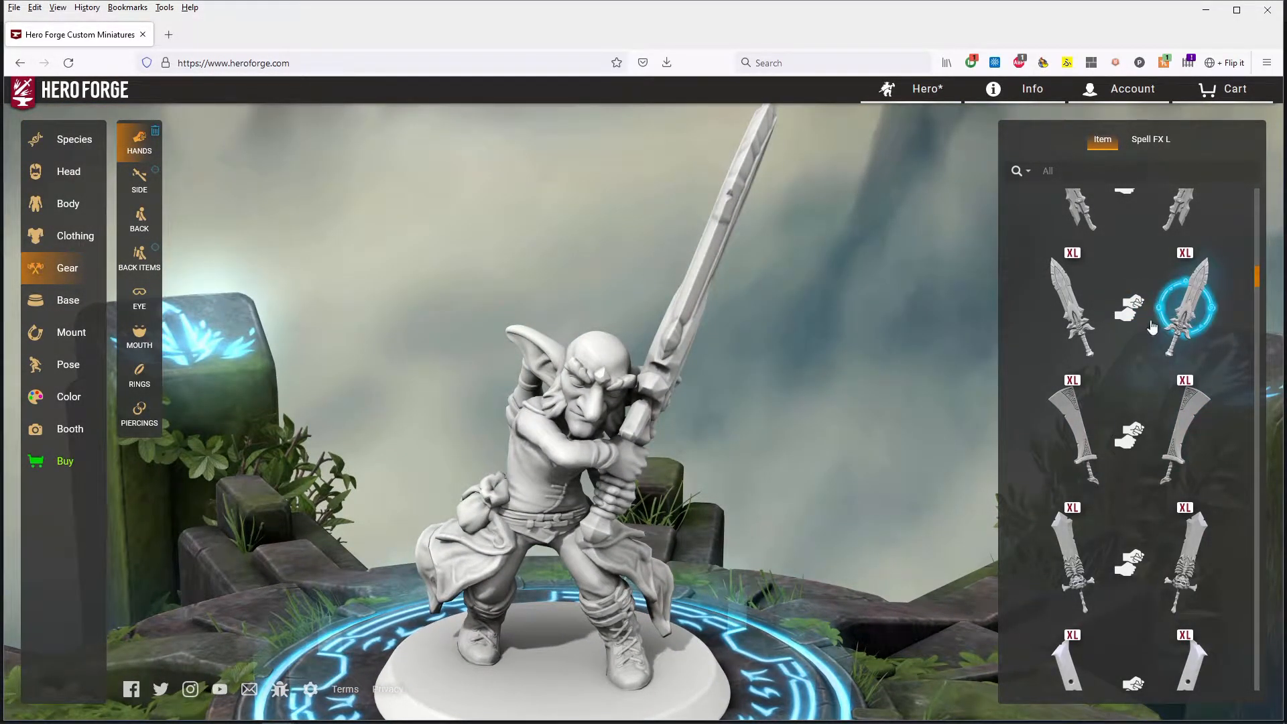
pyautogui.click(1153, 327)
pyautogui.moveTo(767, 528); pyautogui.dragTo(919, 526)
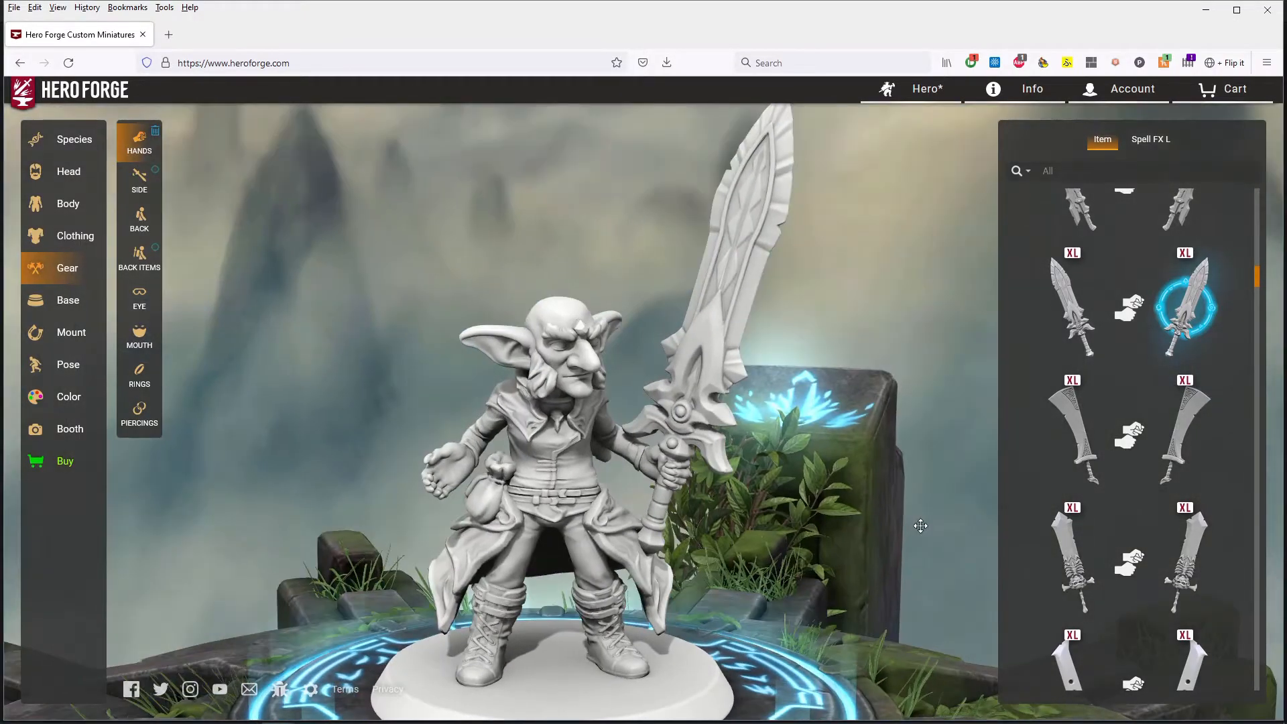
# Step: Try the Frost Vortex in the goblin's right hand, inspect it from the side, and remove it
pyautogui.scroll(7, 1159, 404)
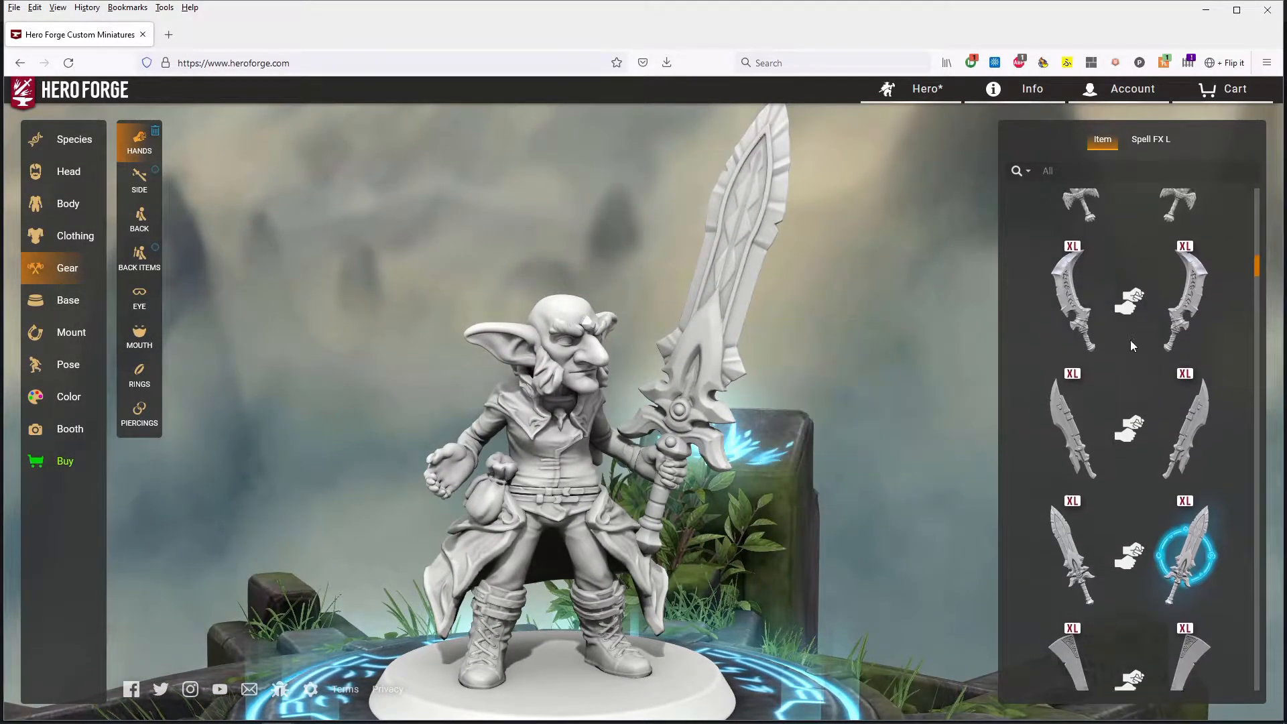
pyautogui.scroll(5, 1131, 343)
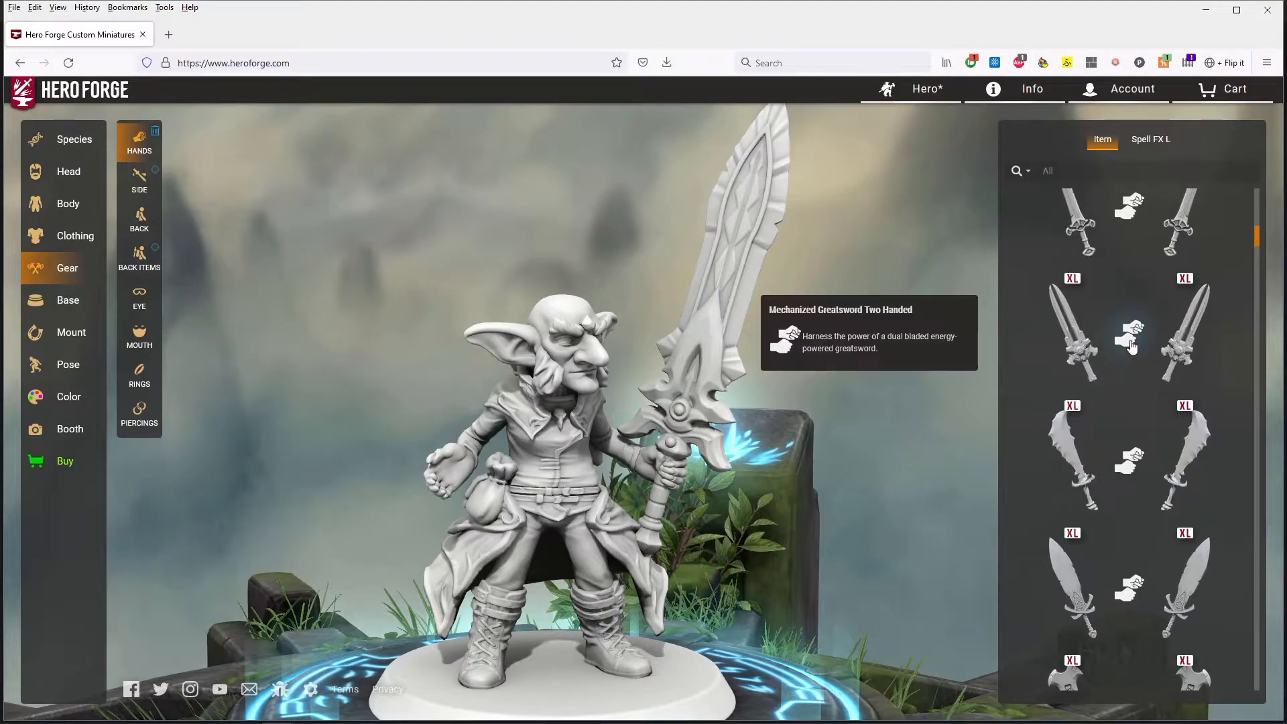
pyautogui.scroll(5, 1130, 340)
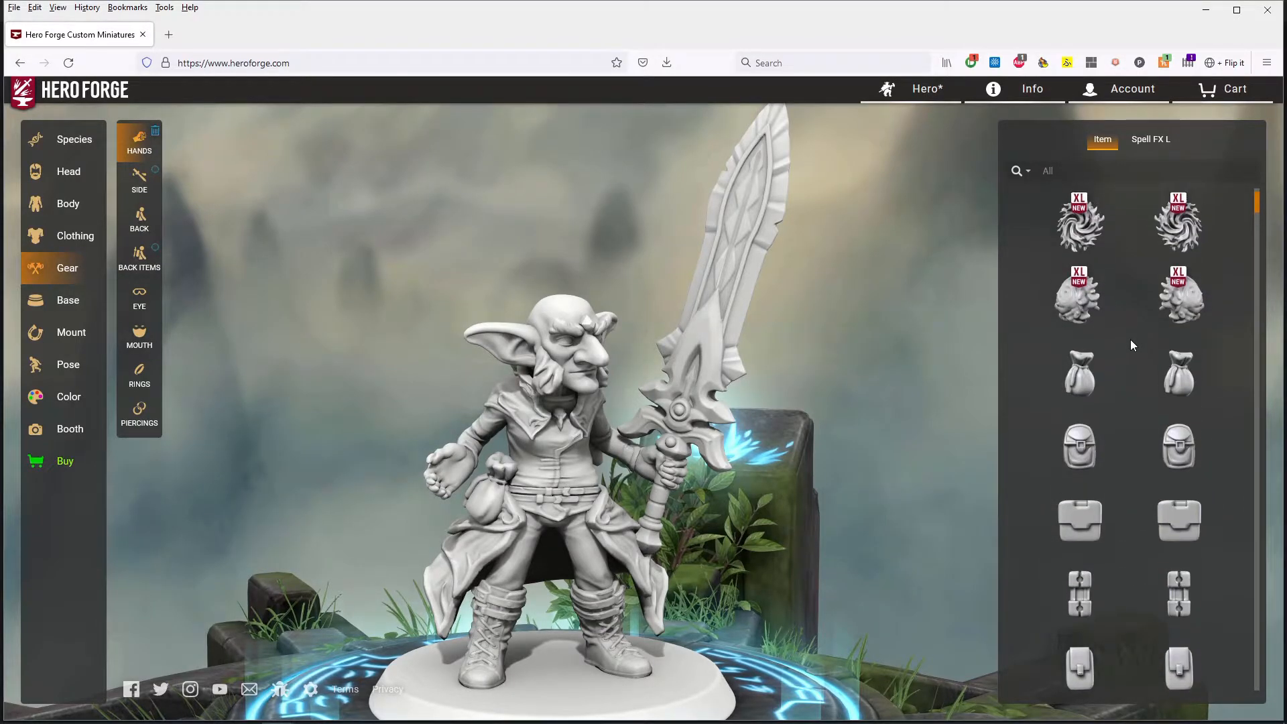
pyautogui.scroll(-6, 1130, 337)
pyautogui.scroll(6, 1129, 338)
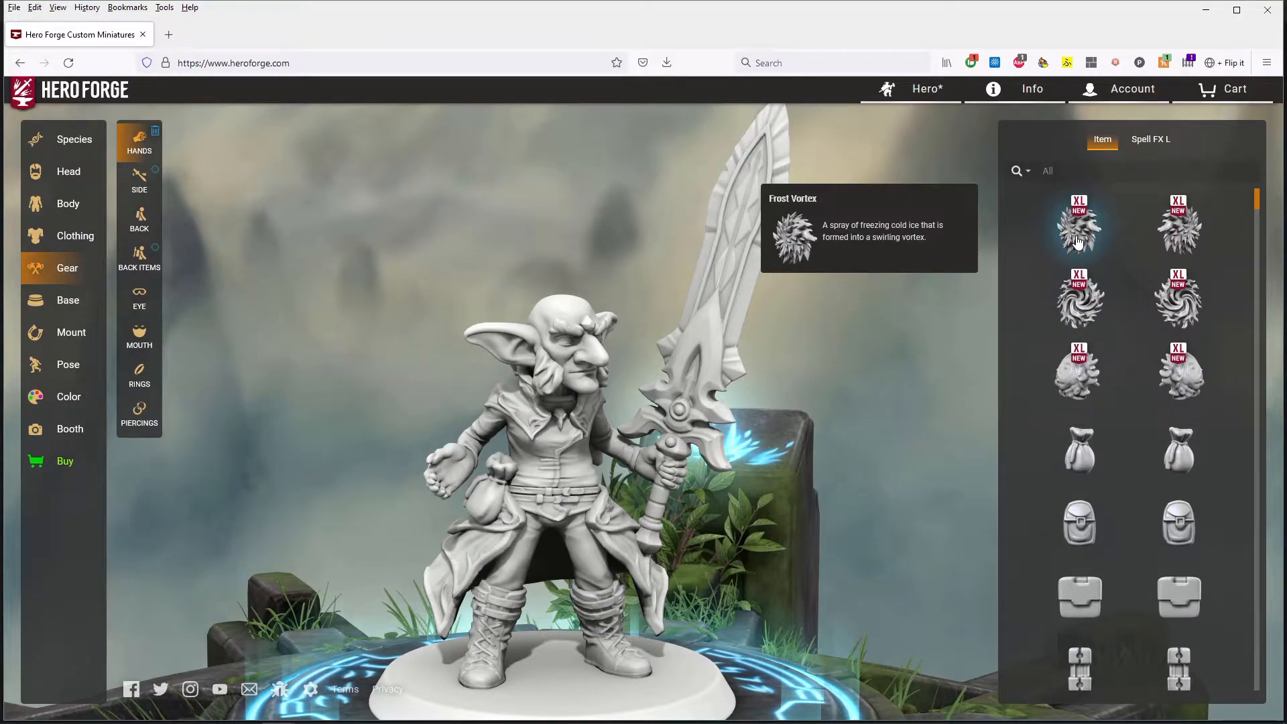
pyautogui.click(1080, 230)
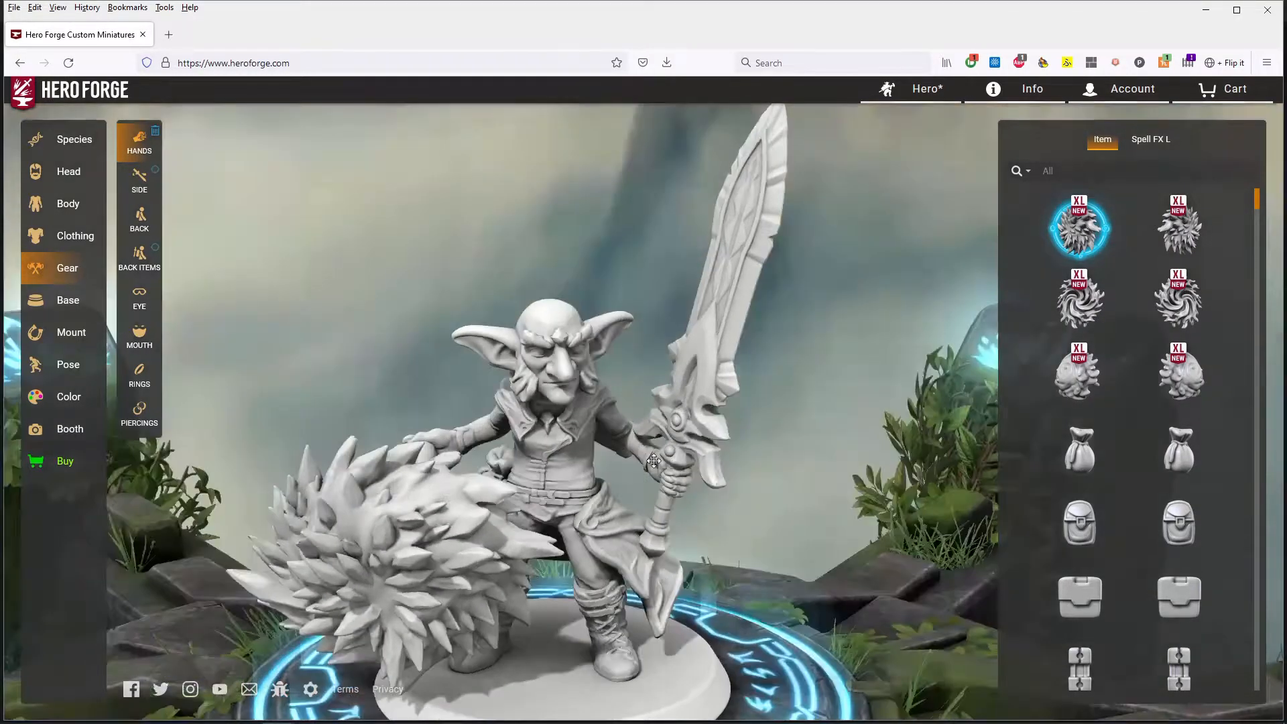
pyautogui.moveTo(654, 461); pyautogui.dragTo(883, 430)
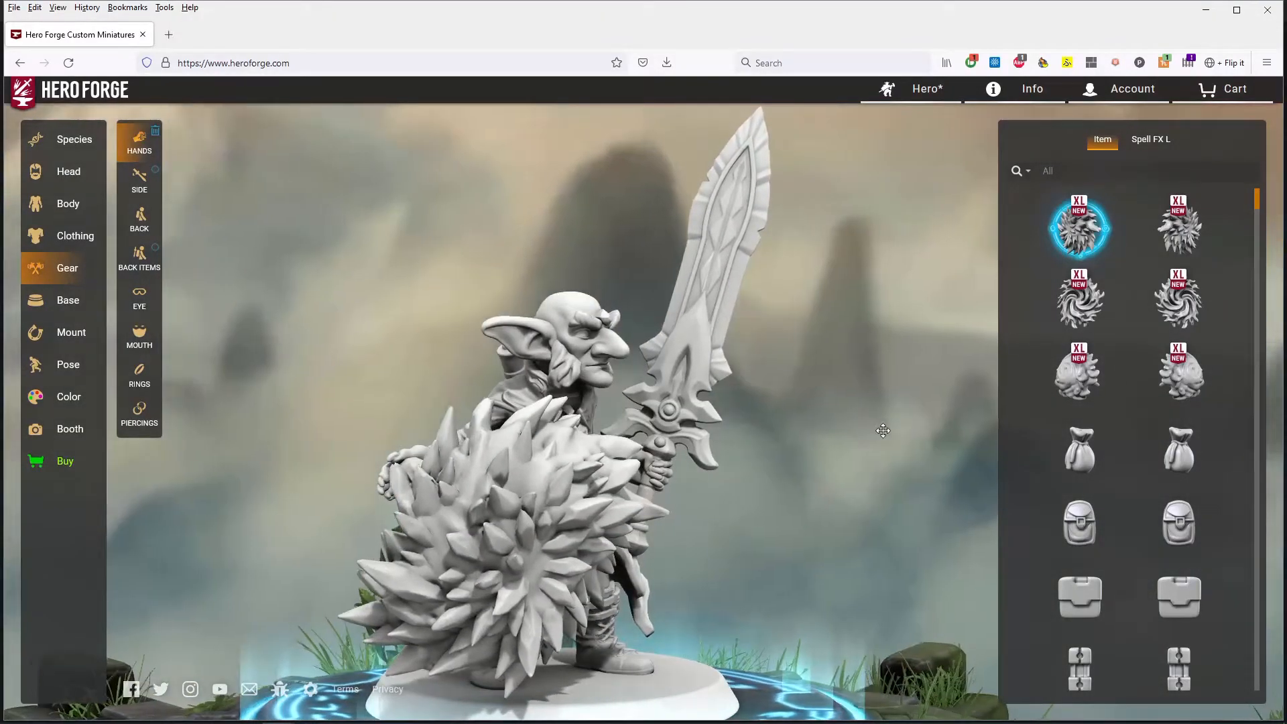
pyautogui.click(1083, 228)
# Step: Place the tied sack in the goblin's right hand and inspect the figure from several angles
pyautogui.scroll(-5, 1130, 503)
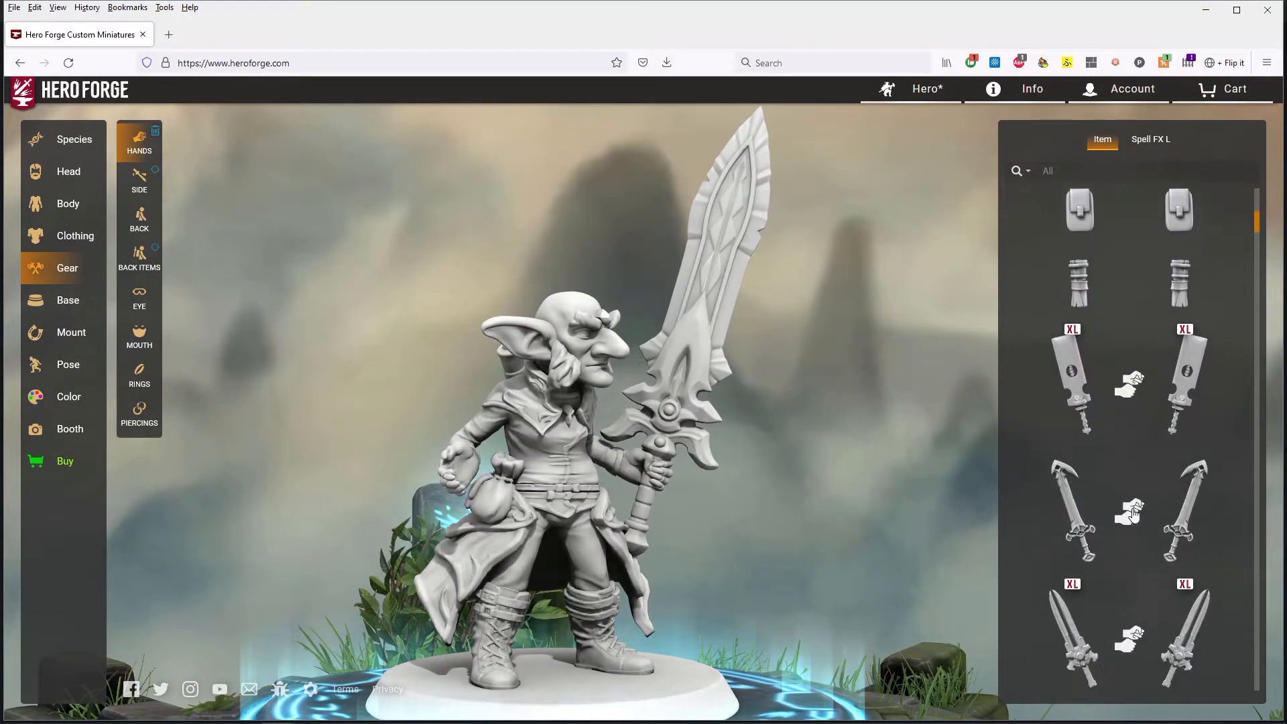
pyautogui.scroll(-7, 1133, 514)
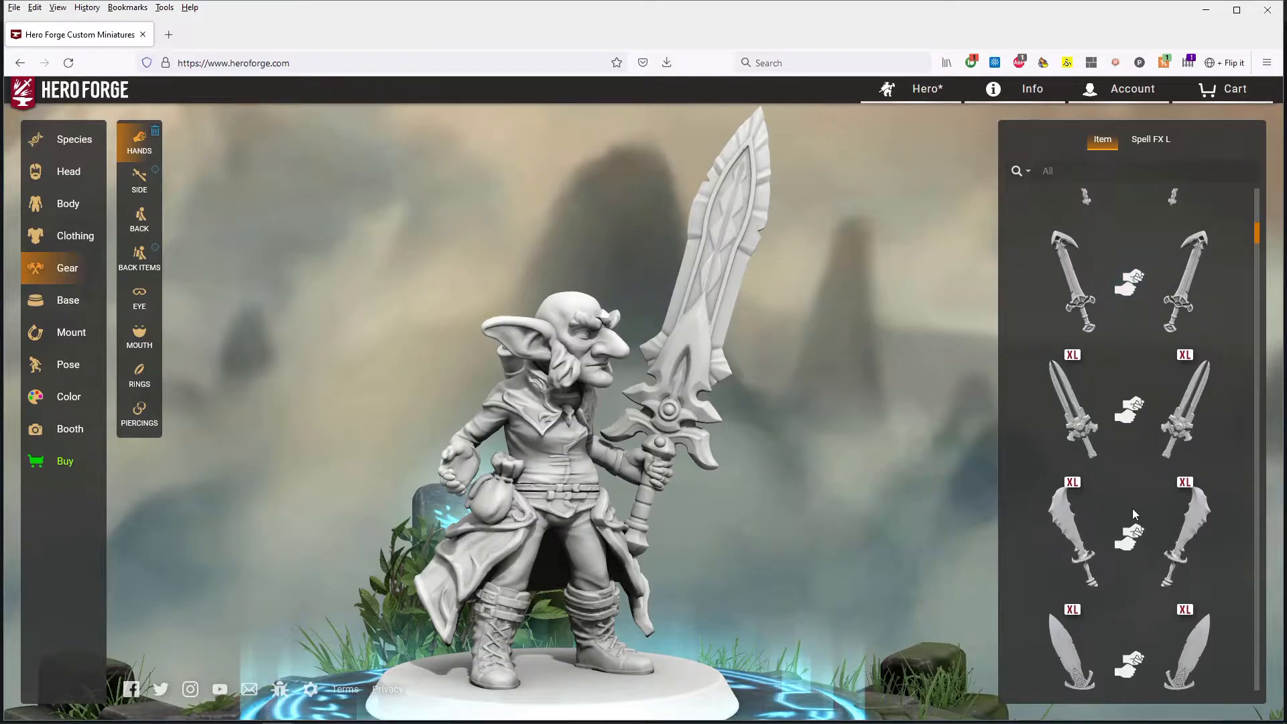
pyautogui.scroll(10, 1133, 511)
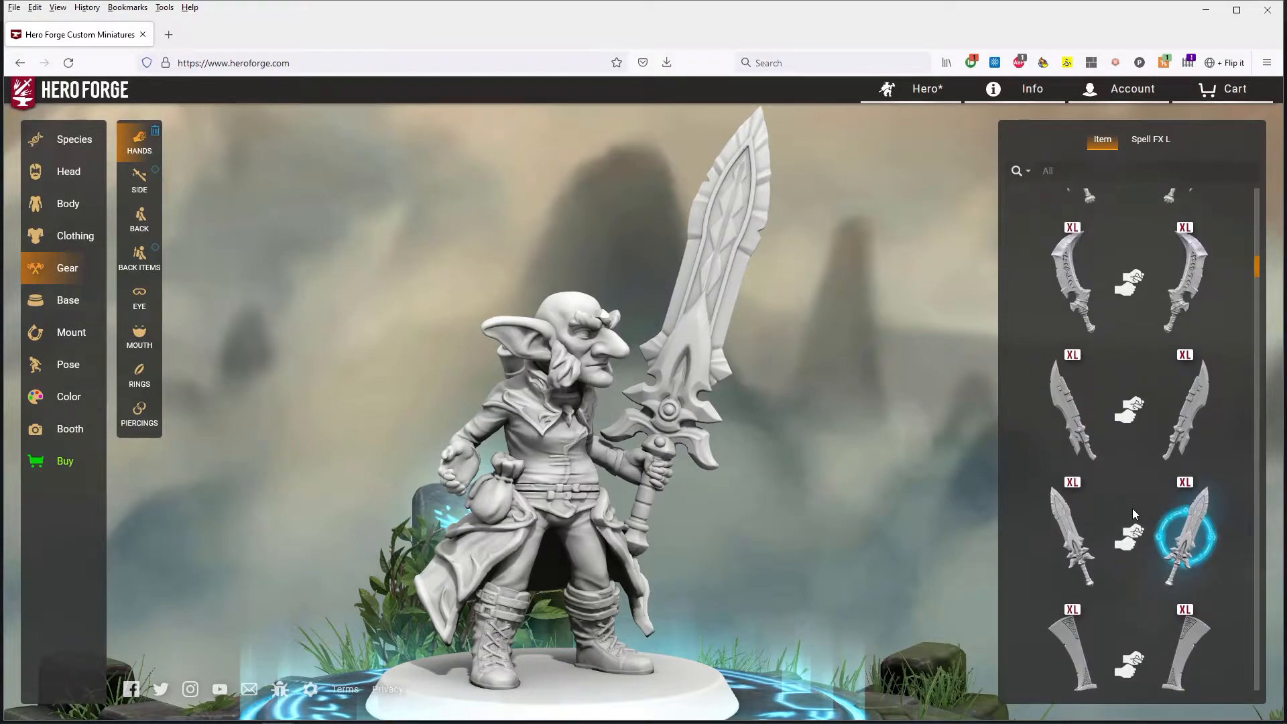
pyautogui.scroll(3, 1132, 508)
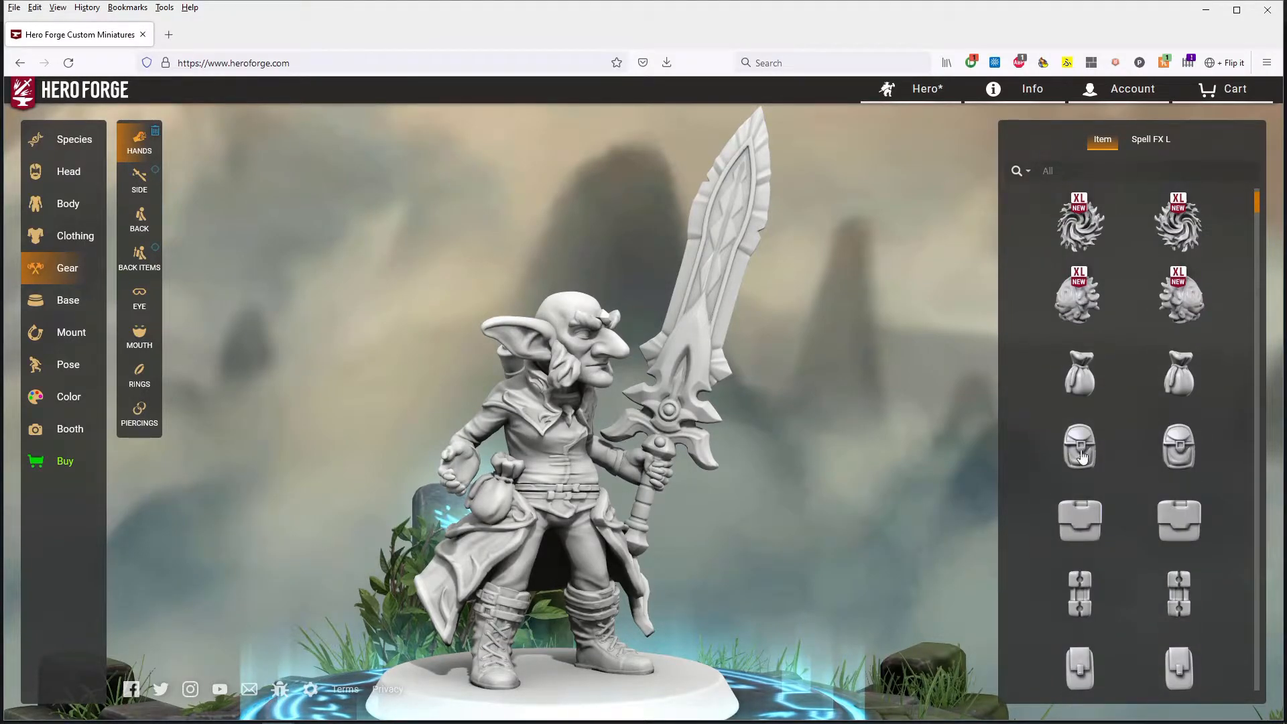
pyautogui.click(1088, 384)
pyautogui.moveTo(758, 561); pyautogui.dragTo(644, 596)
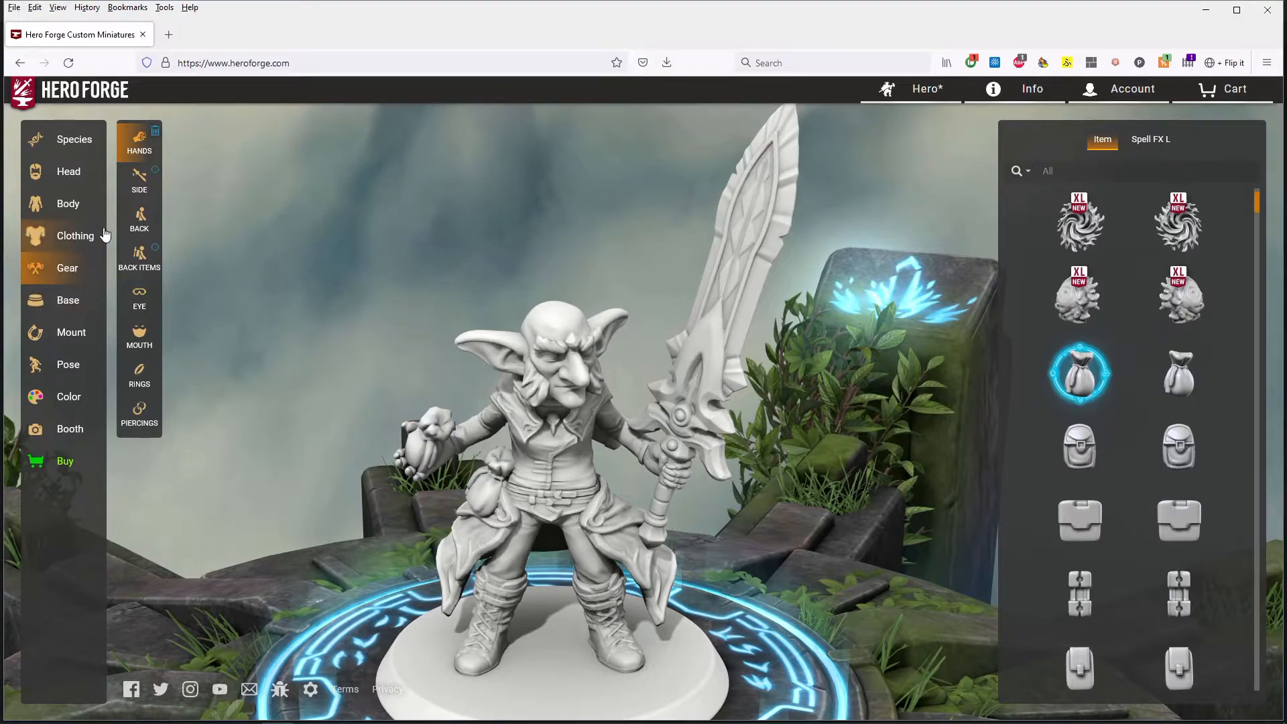
pyautogui.moveTo(562, 450); pyautogui.dragTo(840, 529)
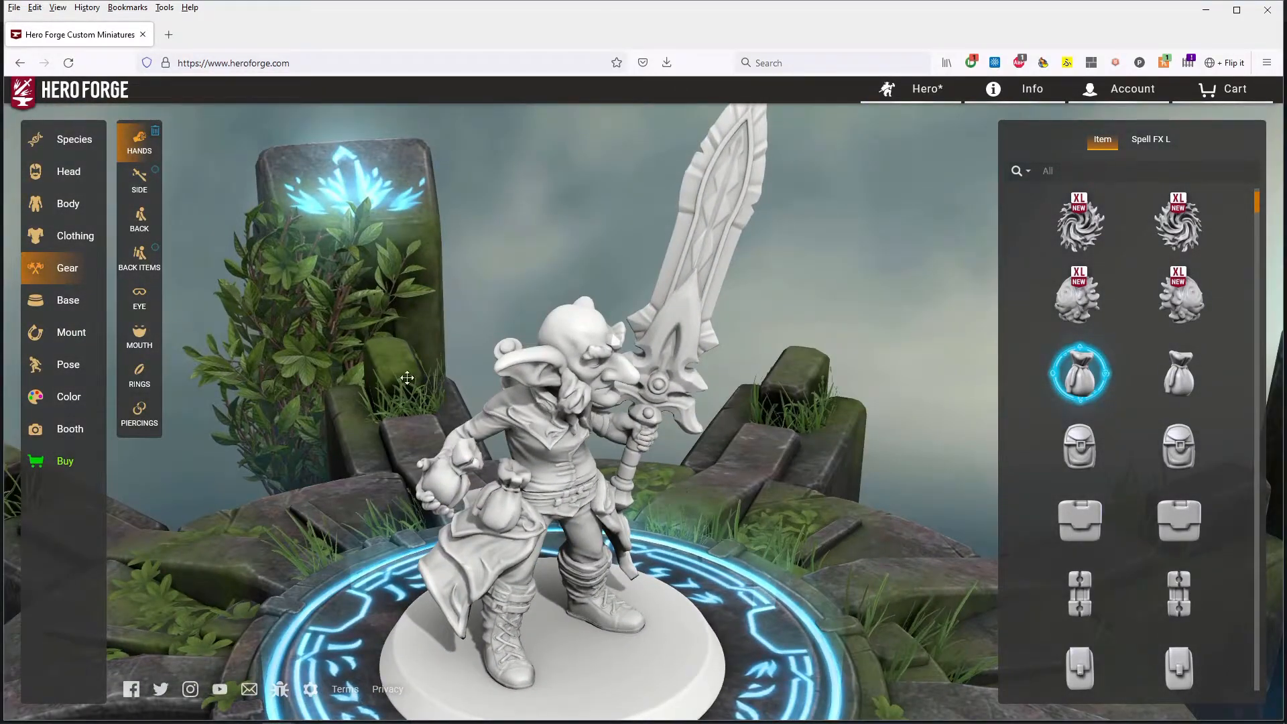
# Step: Try the Stone Textured Round Base and the square wood-plank base under the goblin, inspecting each from above
pyautogui.click(56, 303)
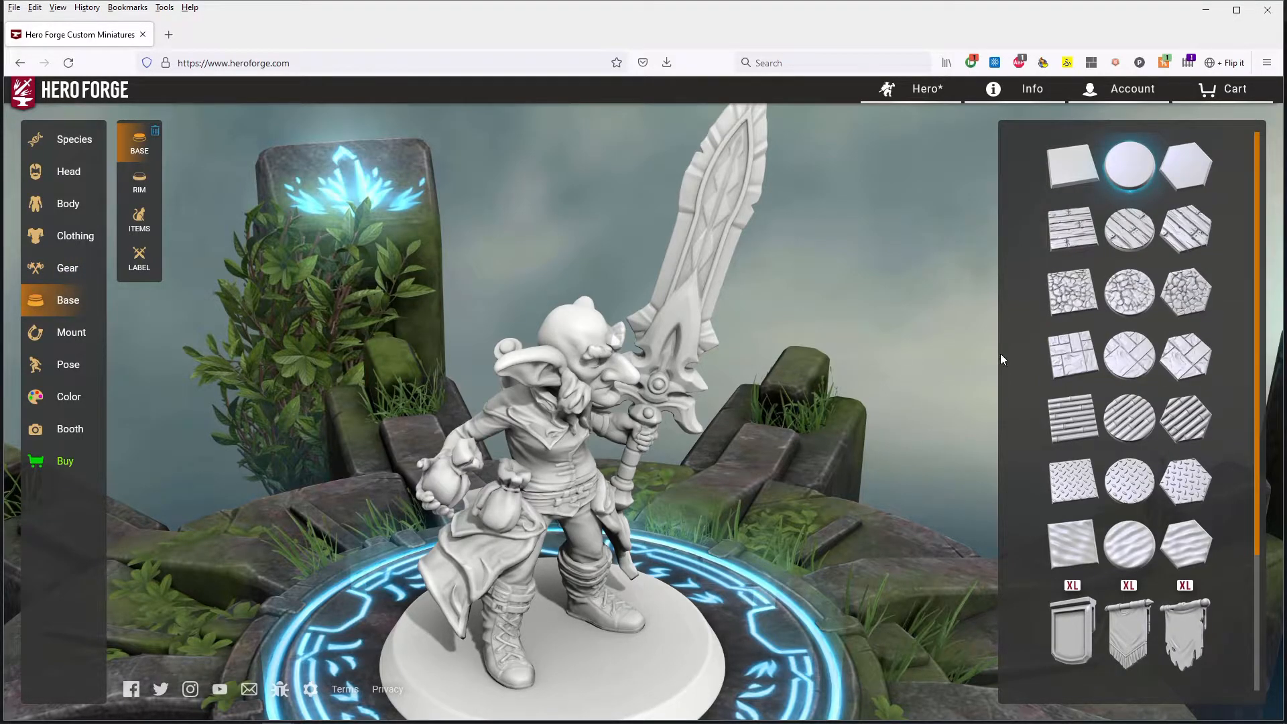
pyautogui.click(1130, 291)
pyautogui.scroll(3, 761, 446)
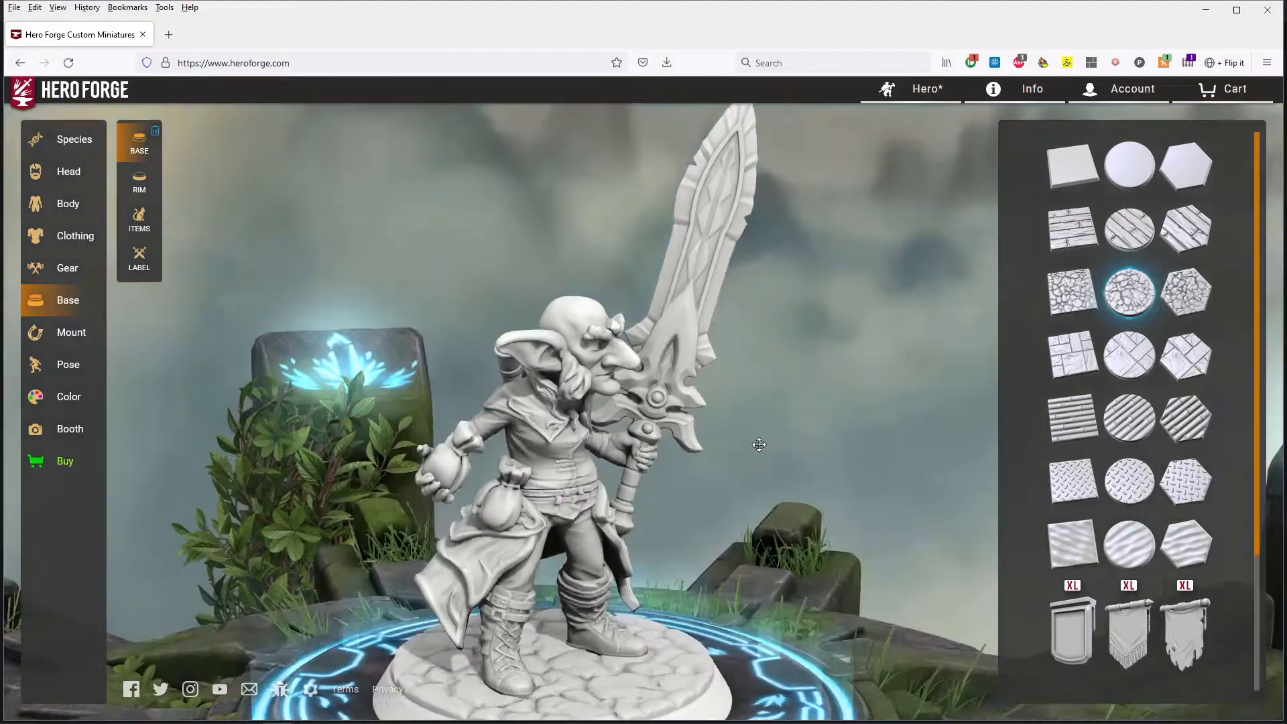
pyautogui.moveTo(744, 473); pyautogui.dragTo(743, 479)
pyautogui.moveTo(779, 523); pyautogui.dragTo(805, 309, button='right')
pyautogui.moveTo(805, 309); pyautogui.dragTo(714, 515)
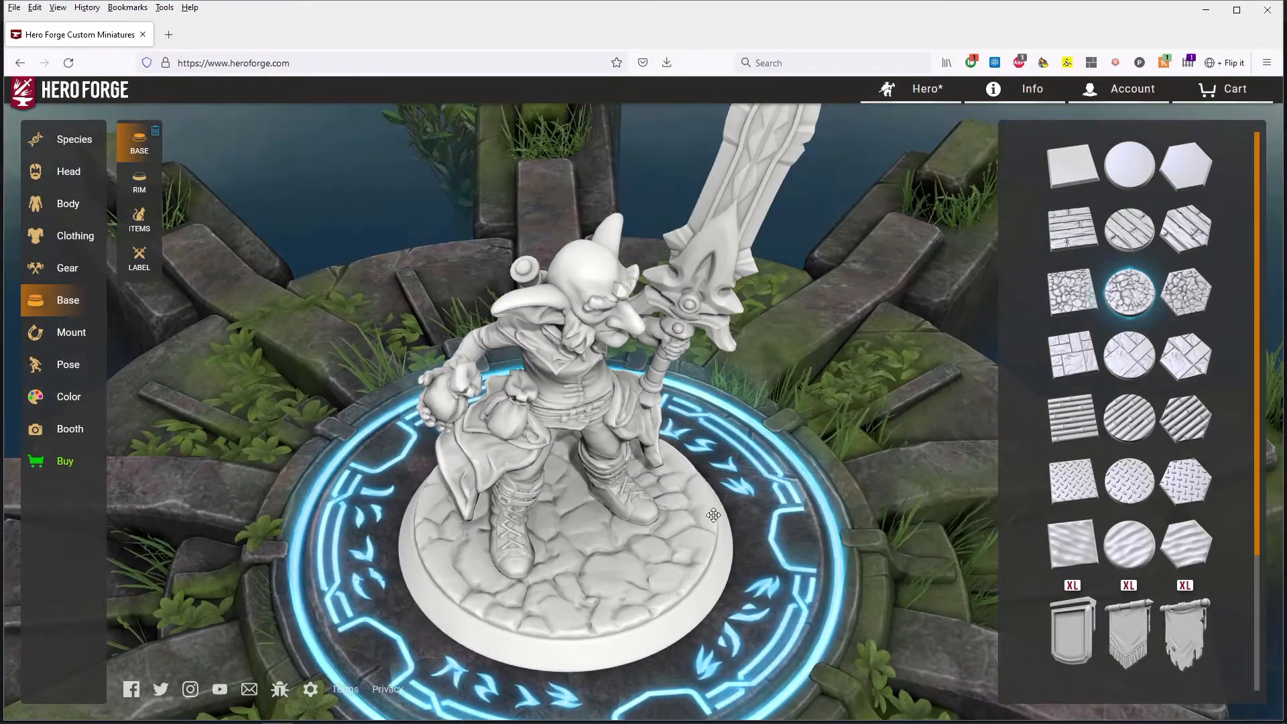
pyautogui.click(1071, 228)
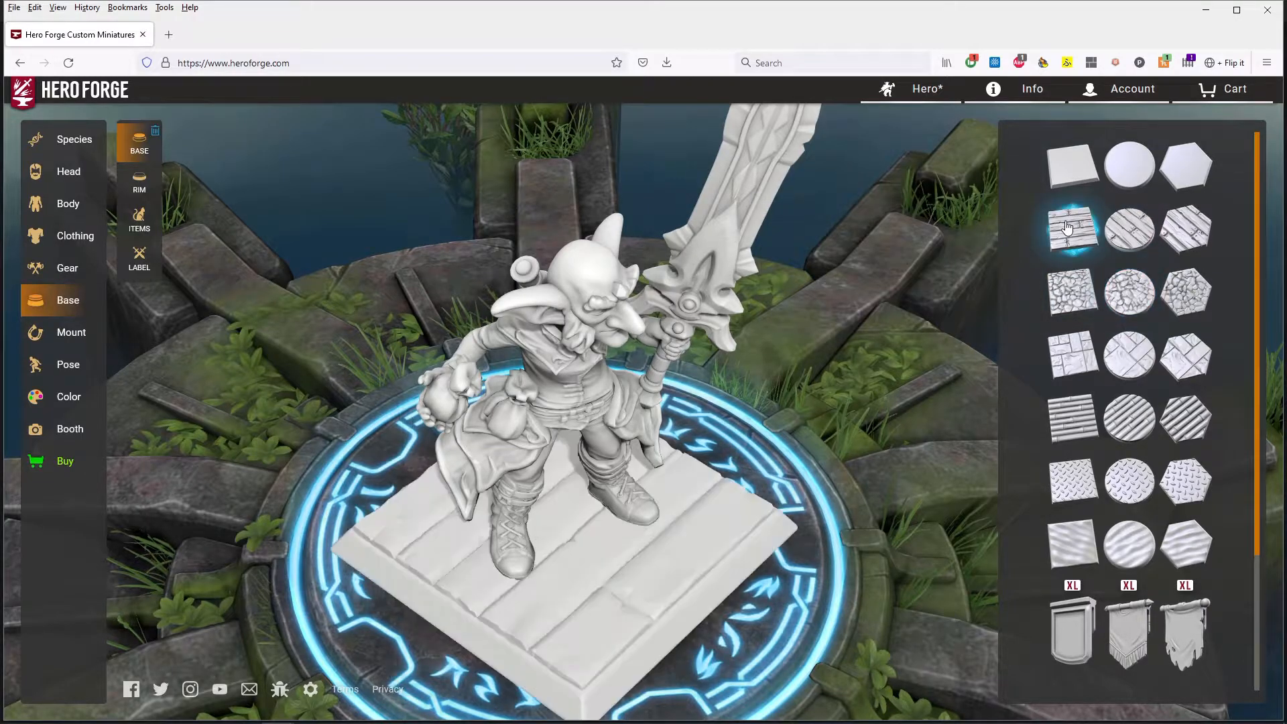
pyautogui.moveTo(797, 517); pyautogui.dragTo(702, 587)
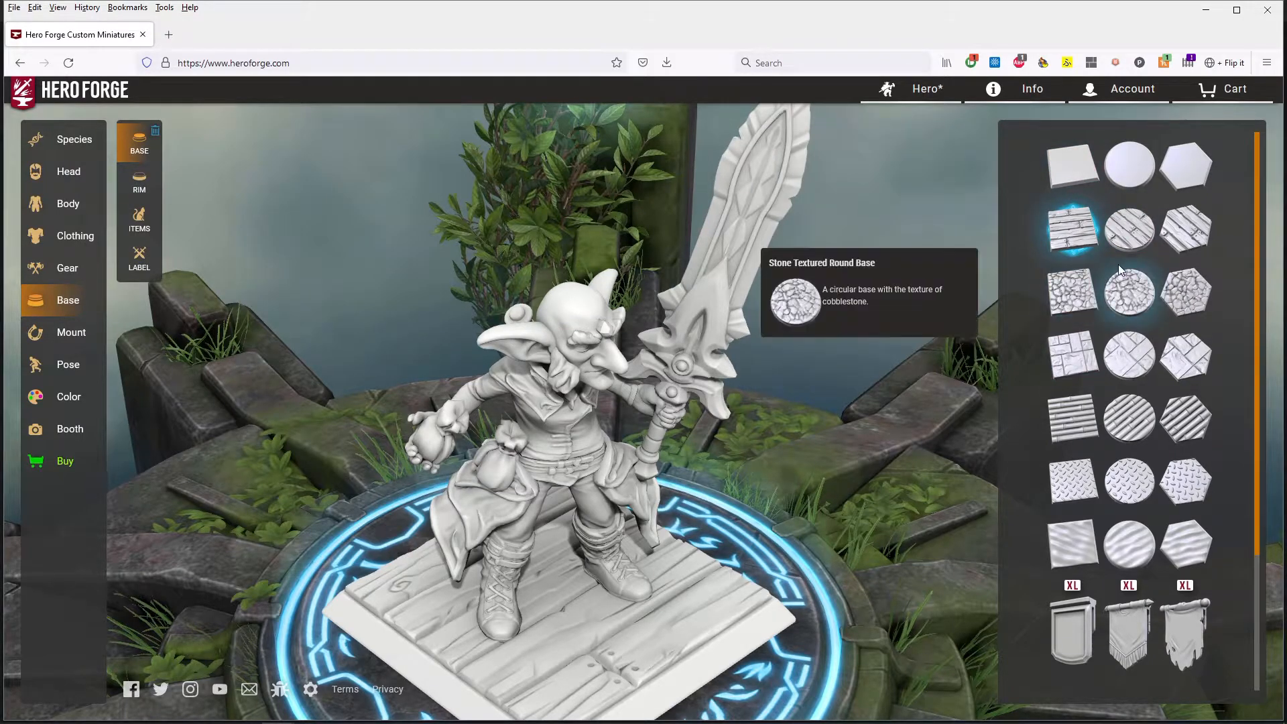
# Step: Set the base to the hexagonal wood-plank one and inspect its surface up close
pyautogui.click(1191, 298)
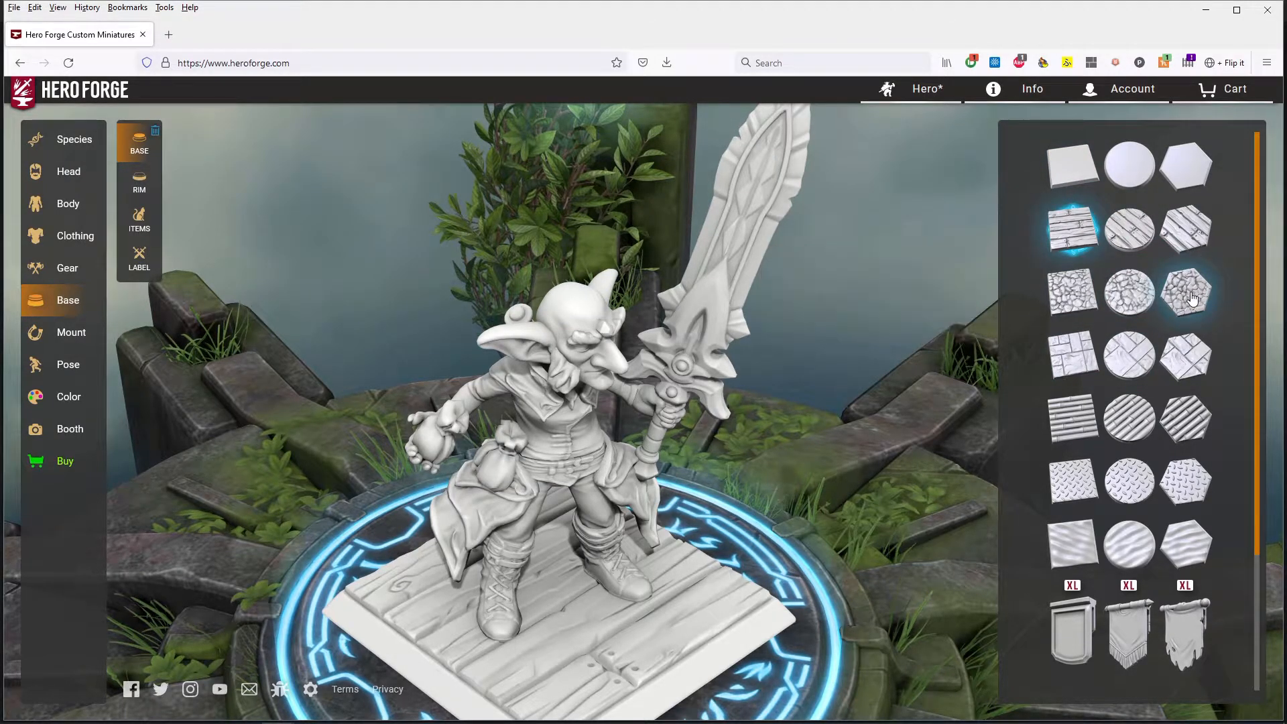
pyautogui.click(1195, 232)
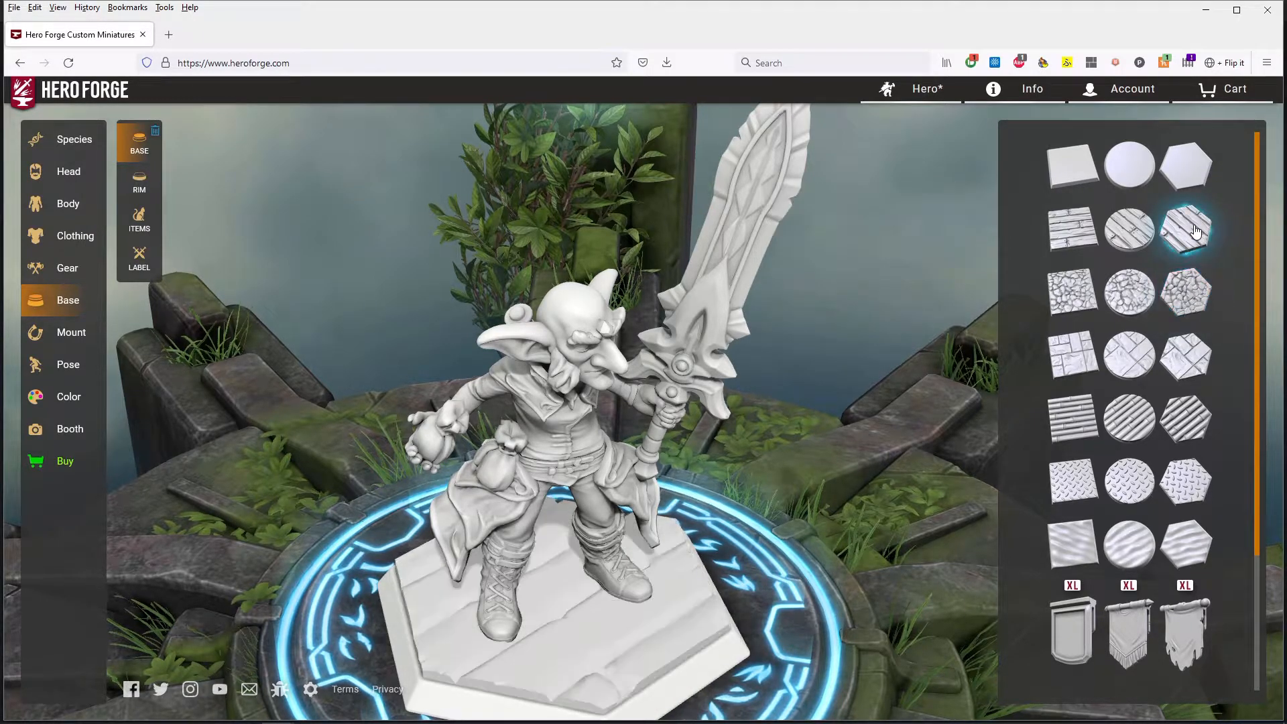
pyautogui.moveTo(811, 546); pyautogui.dragTo(695, 607)
pyautogui.moveTo(819, 600); pyautogui.dragTo(810, 429)
pyautogui.moveTo(655, 597); pyautogui.dragTo(658, 561)
pyautogui.moveTo(856, 589); pyautogui.dragTo(865, 376)
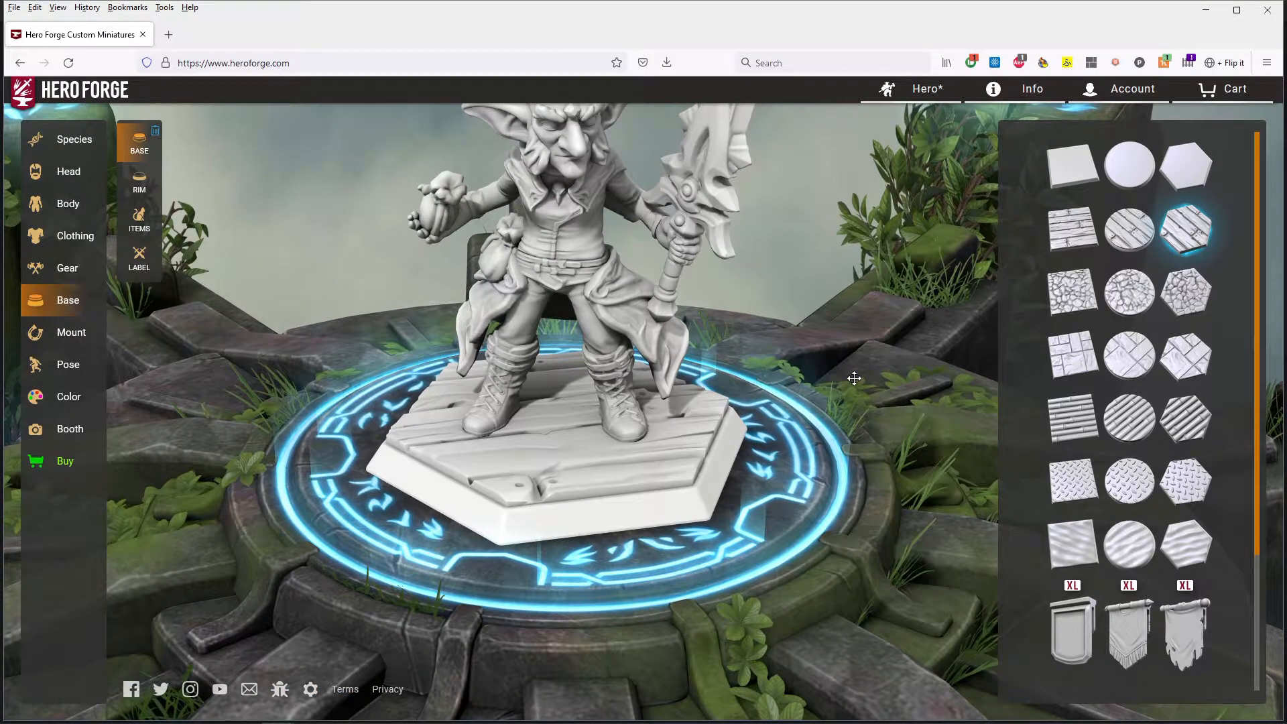
# Step: Examine the available mounts, including the Warg, the motorcycles and the Modern Wheelchair, and view the whole figure
pyautogui.click(65, 344)
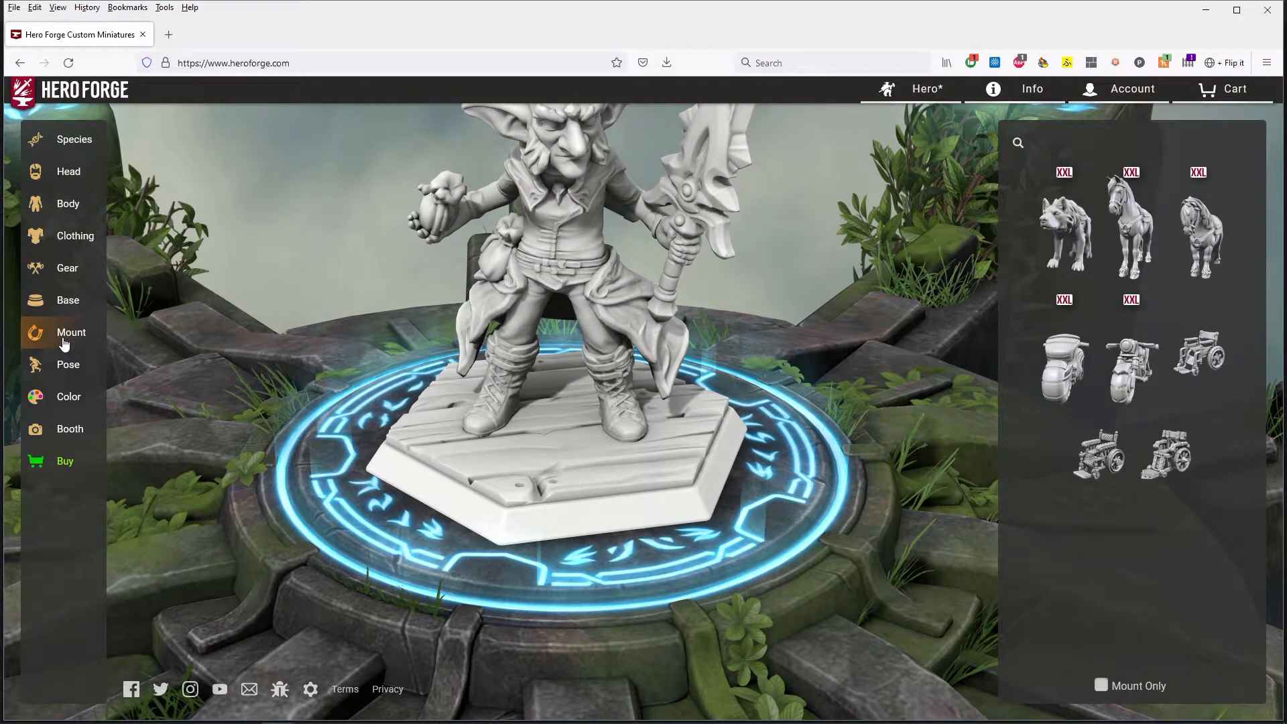
pyautogui.moveTo(1072, 220)
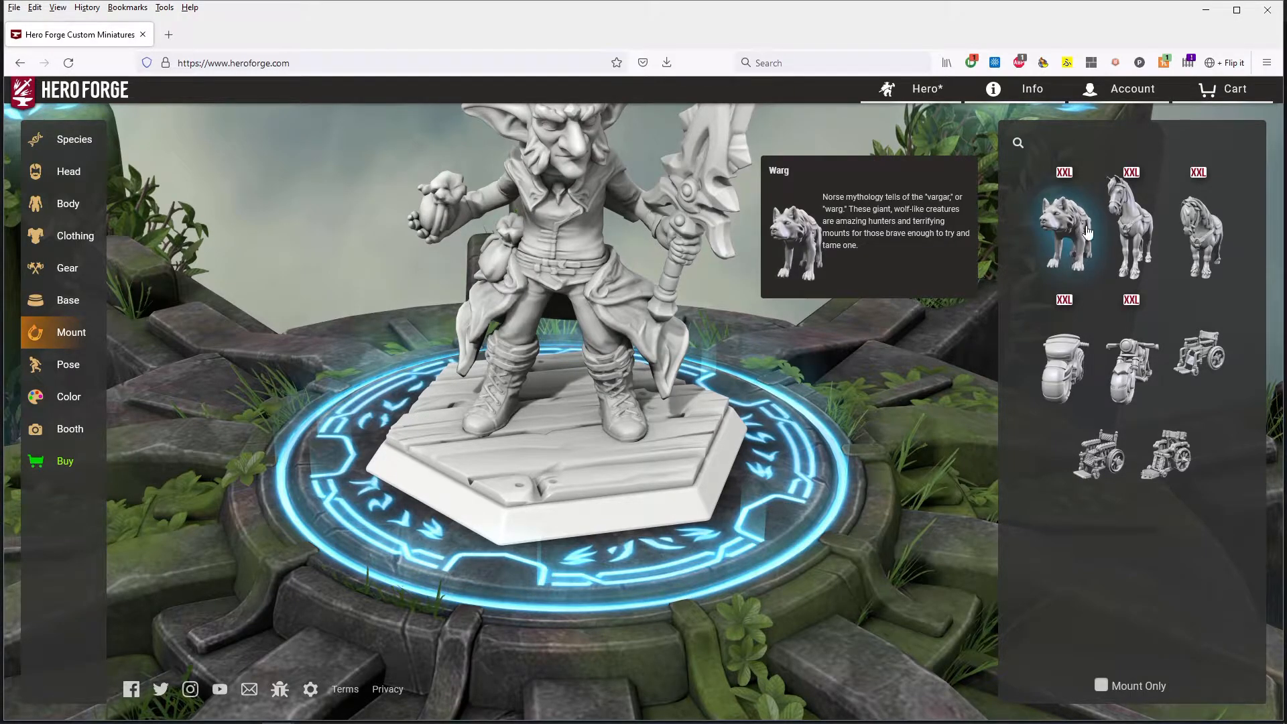
pyautogui.moveTo(1217, 357)
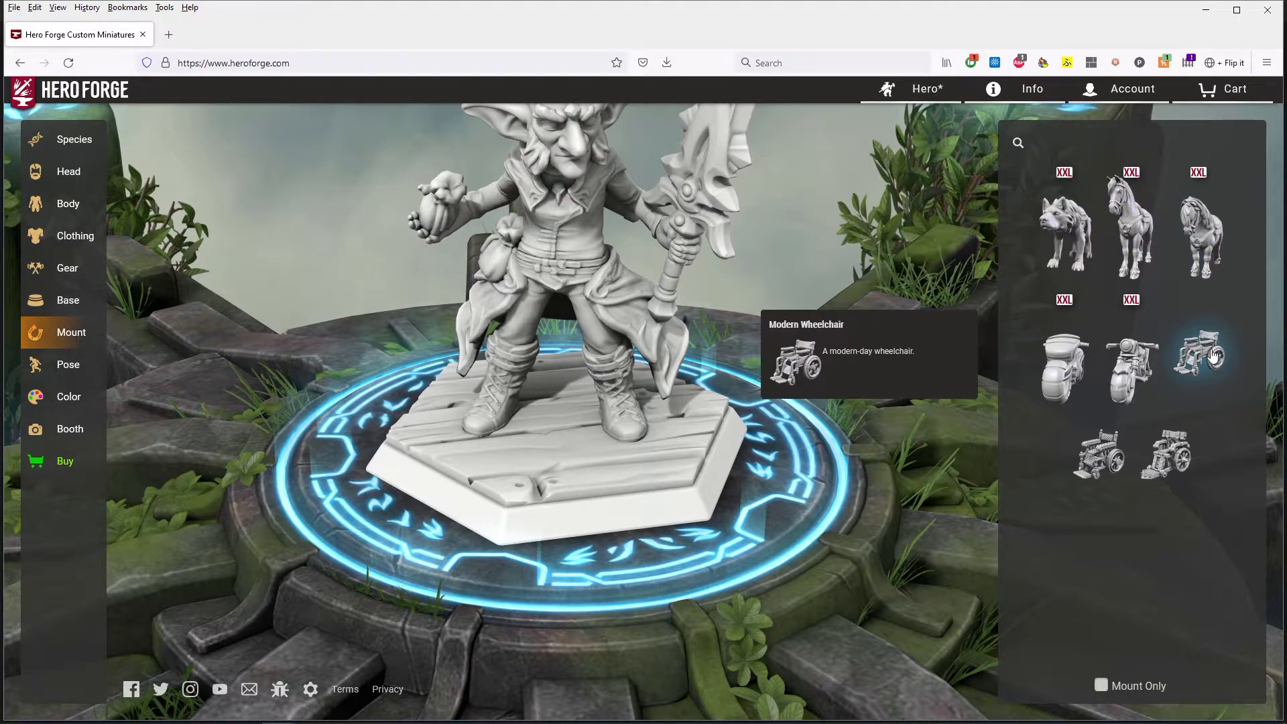
pyautogui.moveTo(1144, 387)
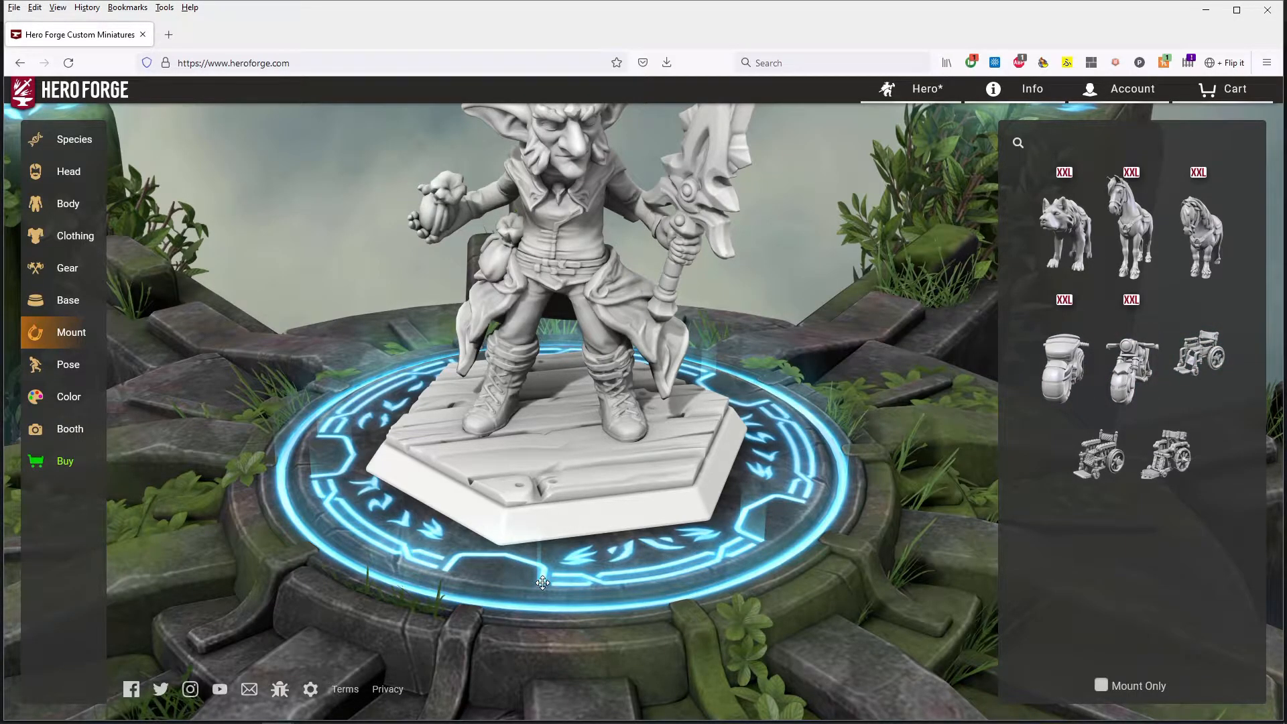
pyautogui.moveTo(455, 570); pyautogui.dragTo(541, 574)
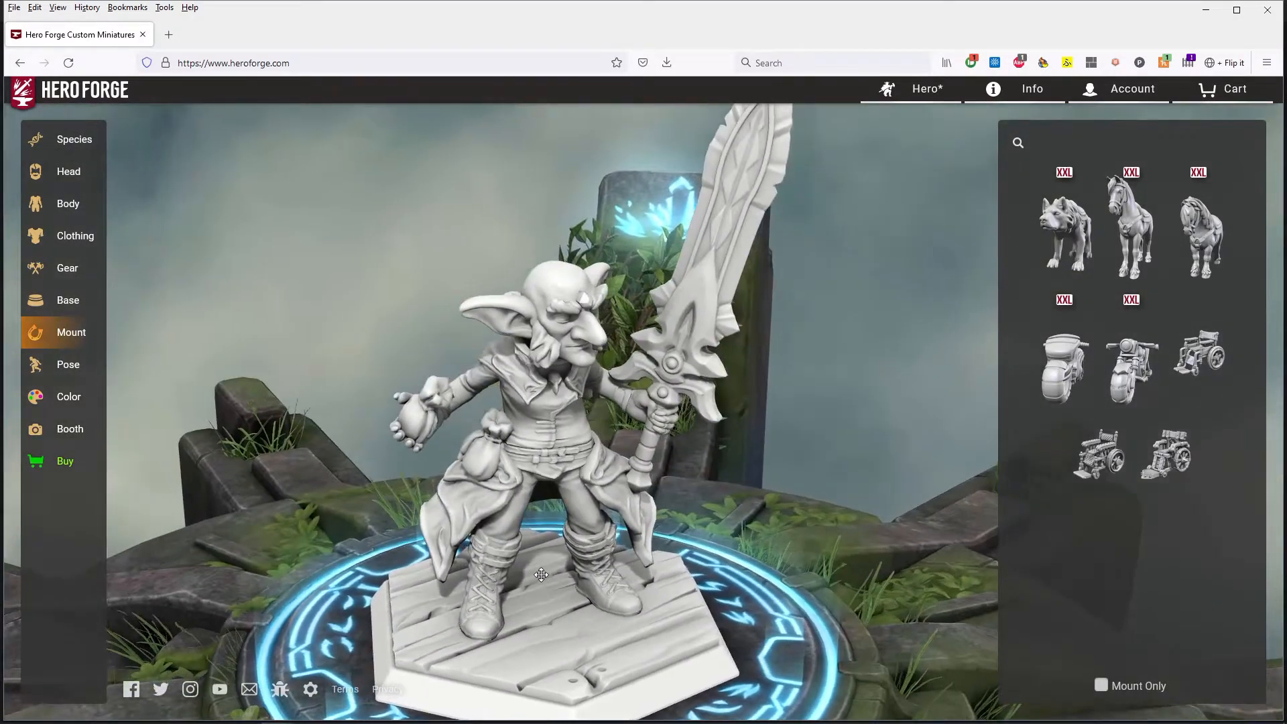
# Step: Try several standing body poses on the goblin, finishing with Heavy Weapon, and inspect how it holds the sword and sack
pyautogui.moveTo(796, 580); pyautogui.dragTo(851, 504)
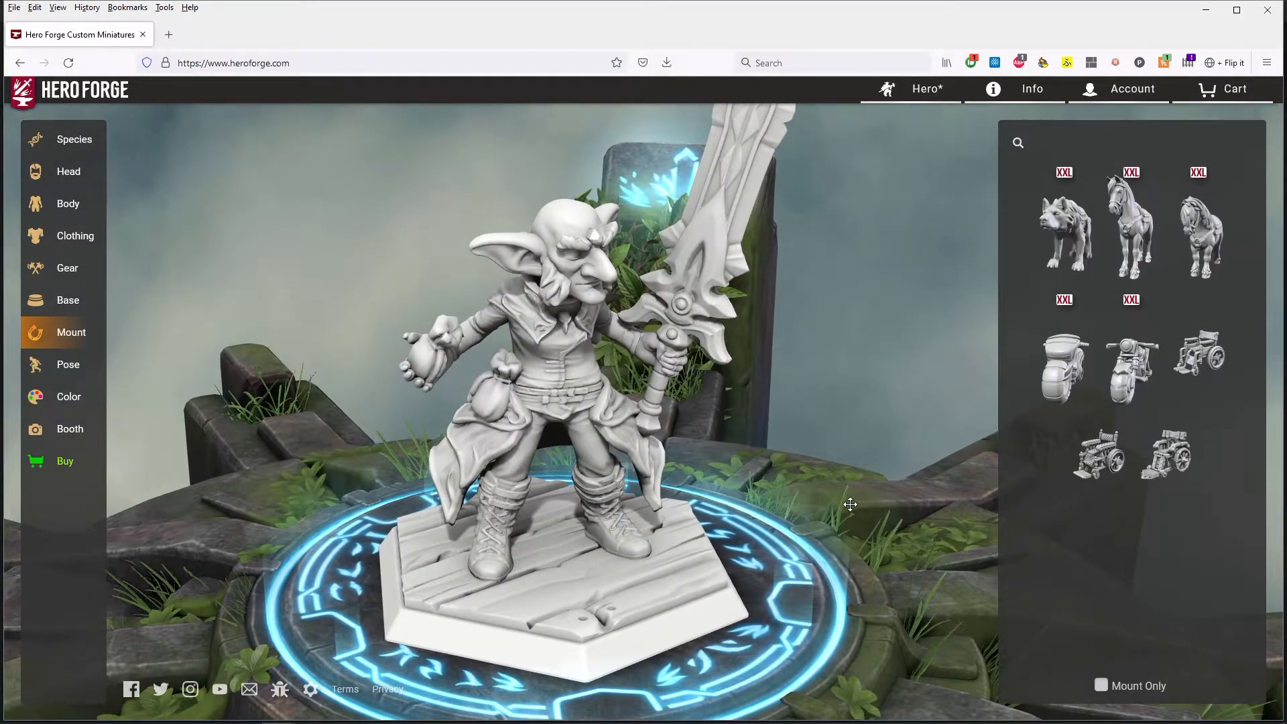
pyautogui.click(59, 366)
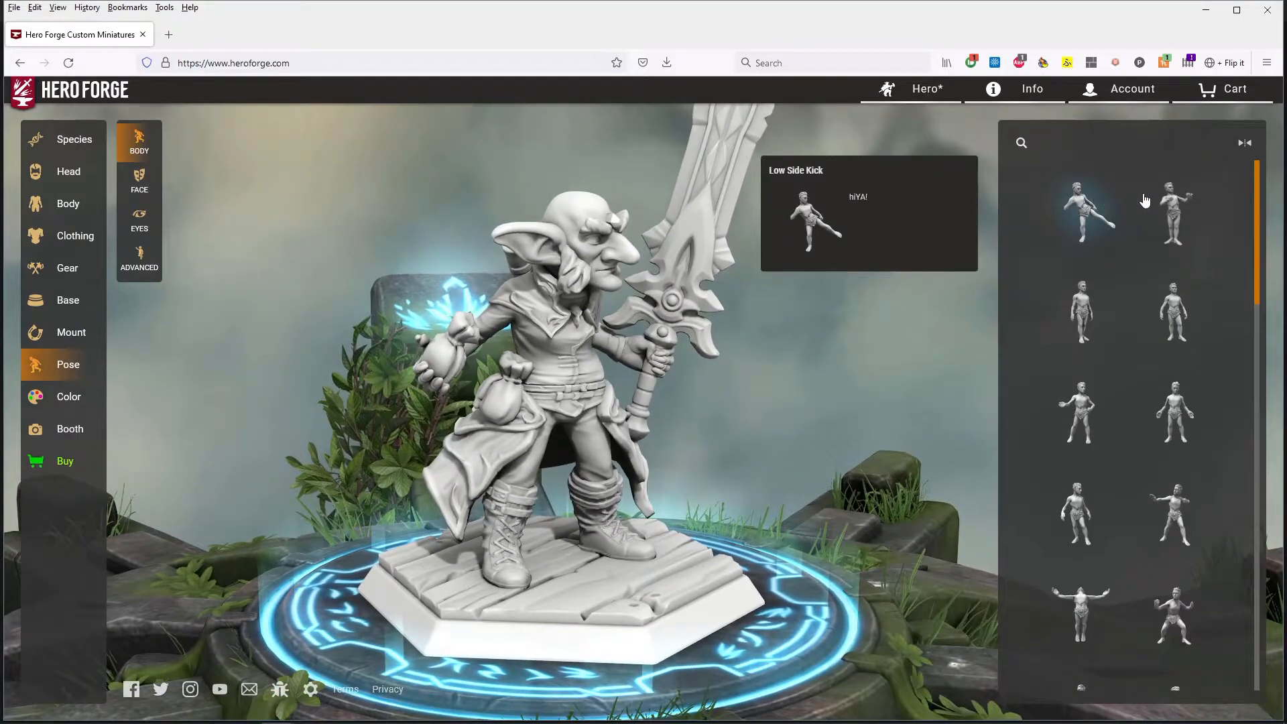
pyautogui.click(1176, 217)
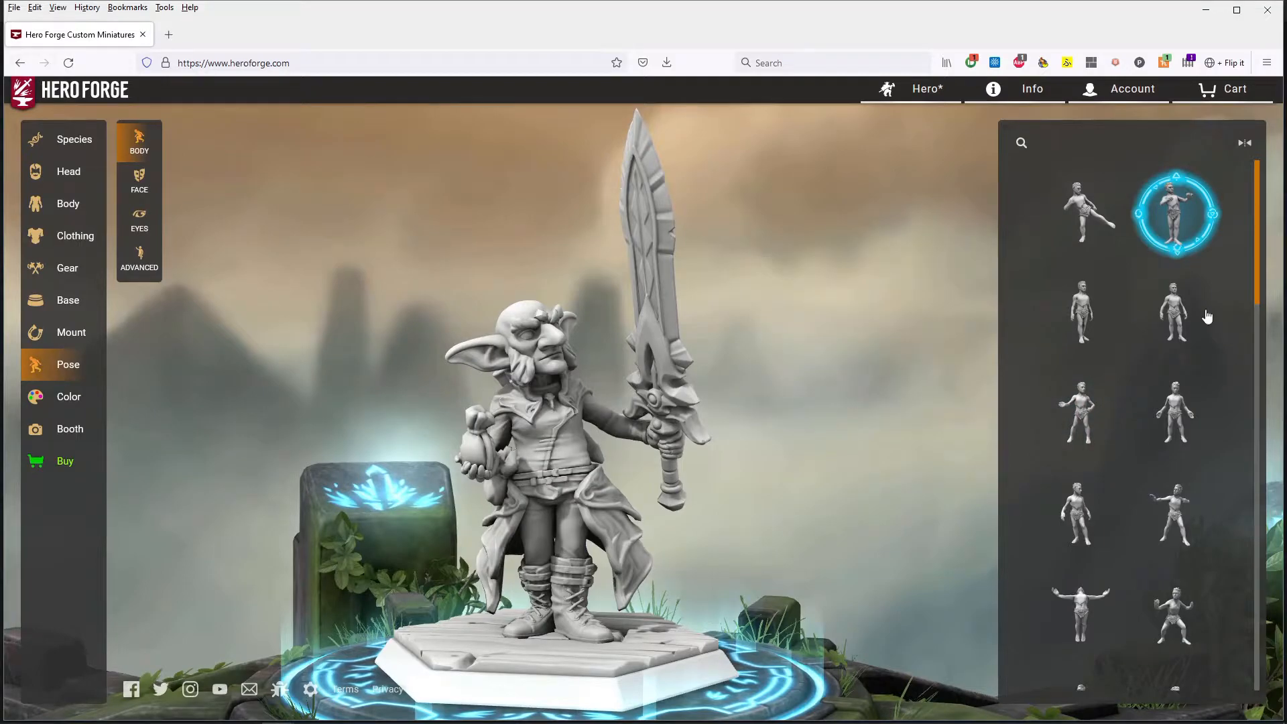
pyautogui.click(1173, 313)
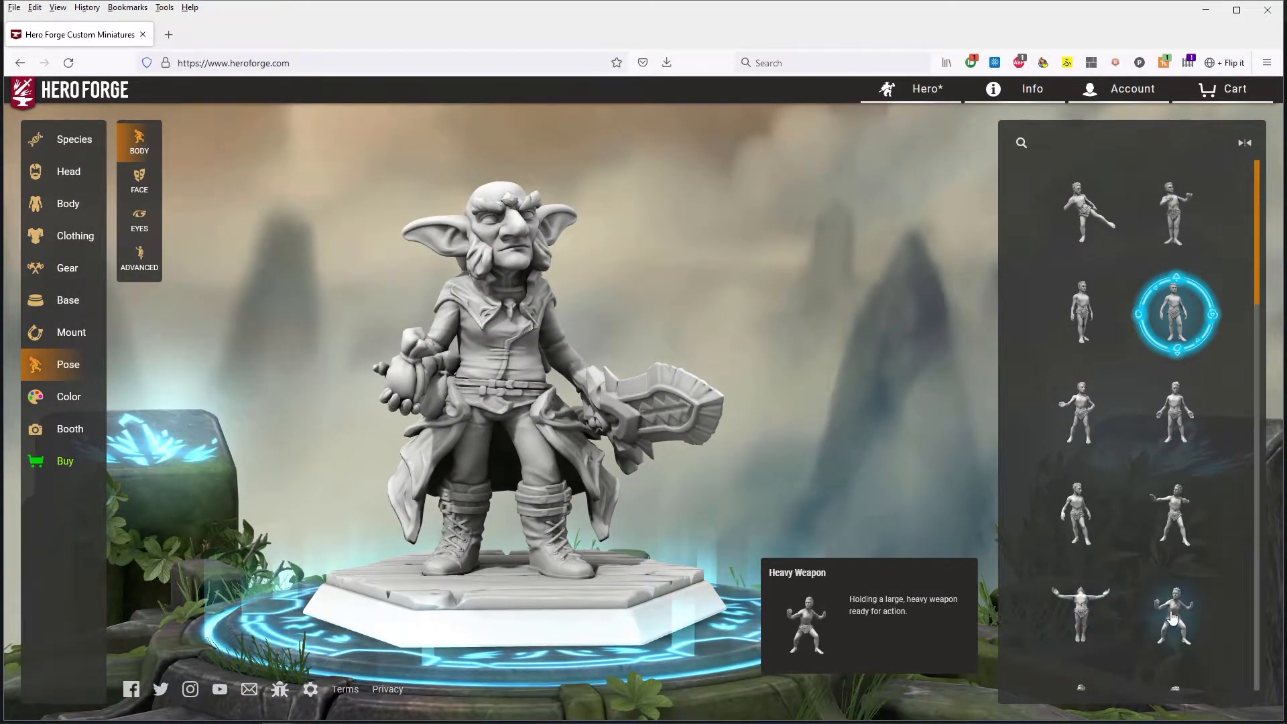
pyautogui.click(1172, 617)
pyautogui.moveTo(815, 517); pyautogui.dragTo(764, 394, button='right')
pyautogui.moveTo(753, 431); pyautogui.dragTo(705, 443)
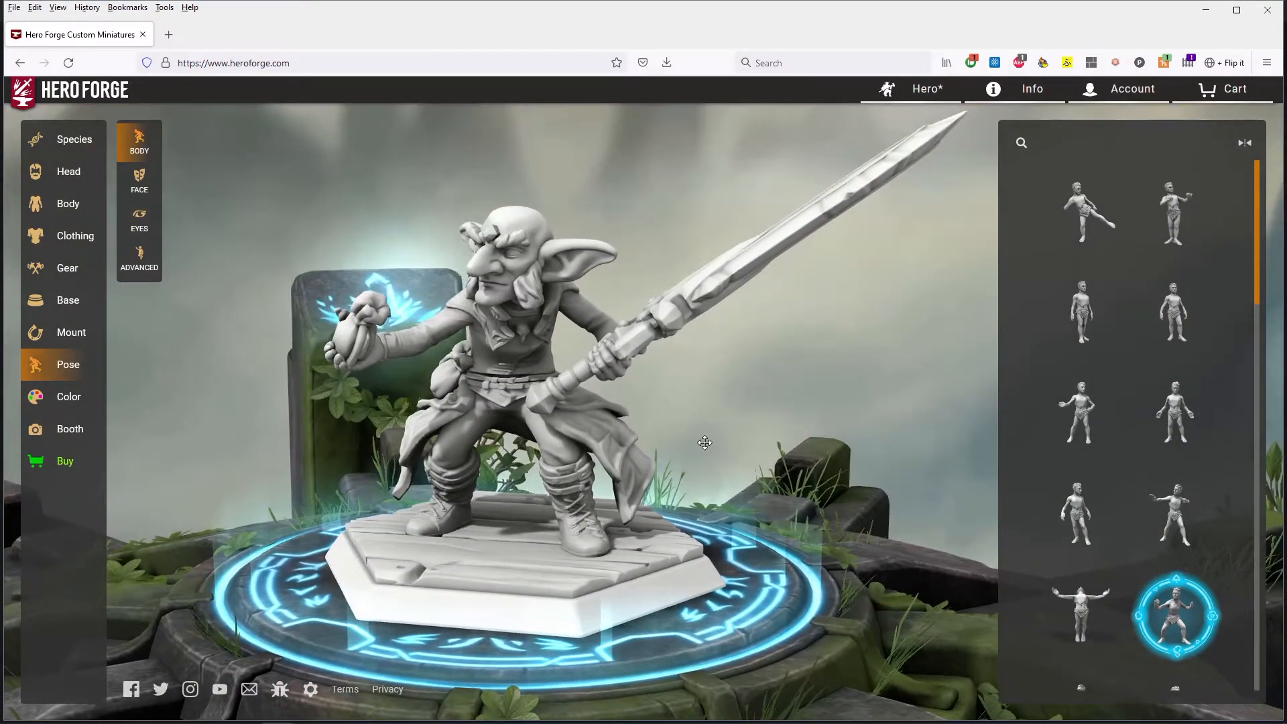
# Step: Try the standing pose with the sword lowered and the striding pose on the goblin, viewing each from the side
pyautogui.click(1085, 510)
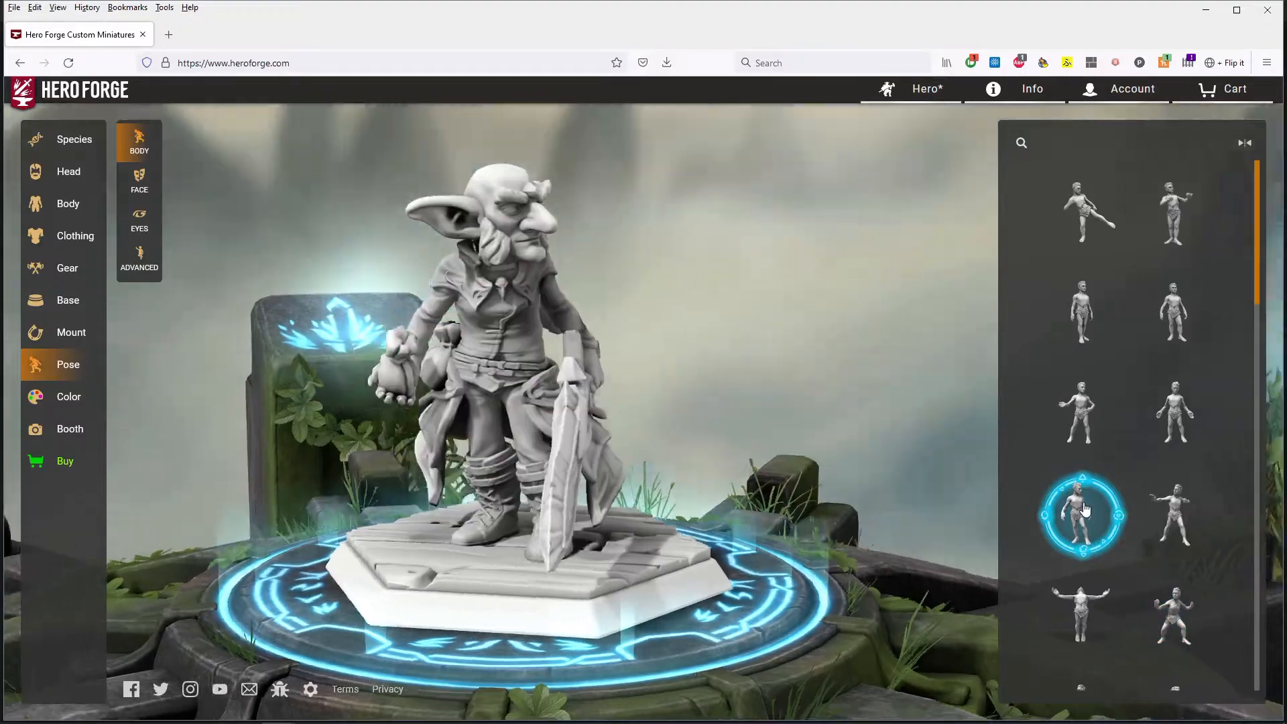
pyautogui.moveTo(753, 449); pyautogui.dragTo(593, 462)
pyautogui.moveTo(784, 472); pyautogui.dragTo(606, 454)
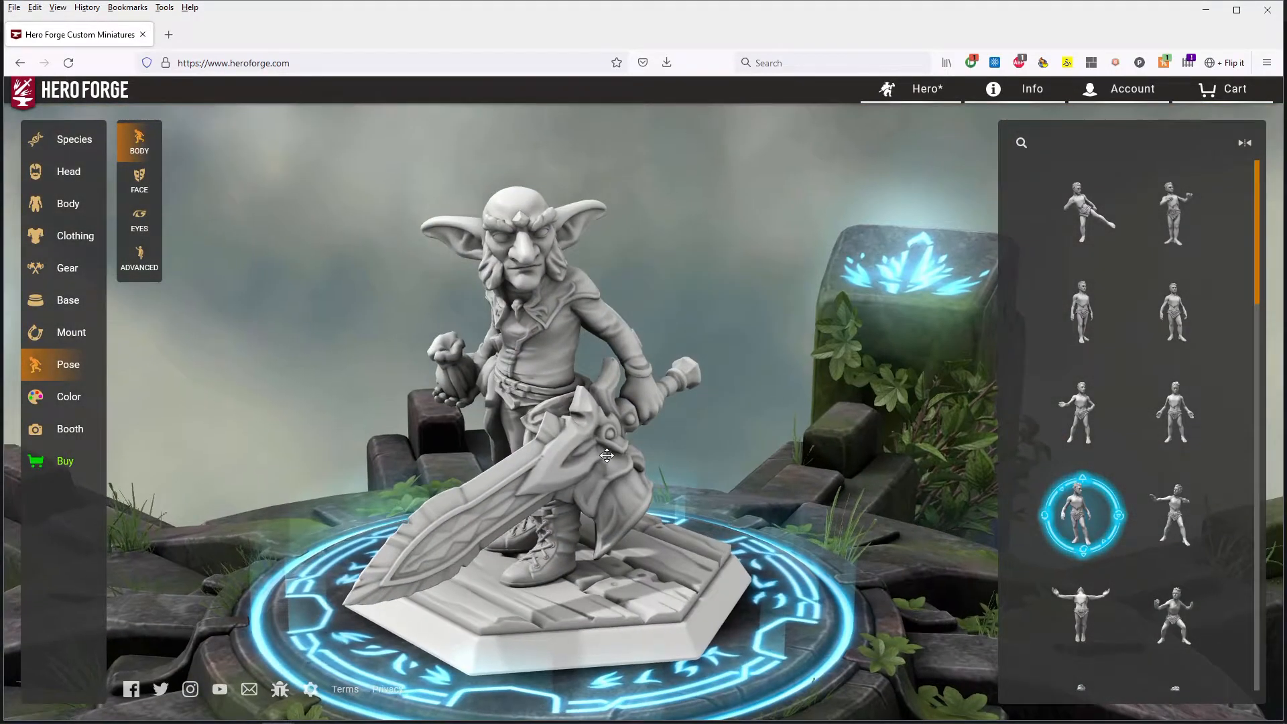
pyautogui.scroll(-3, 1149, 431)
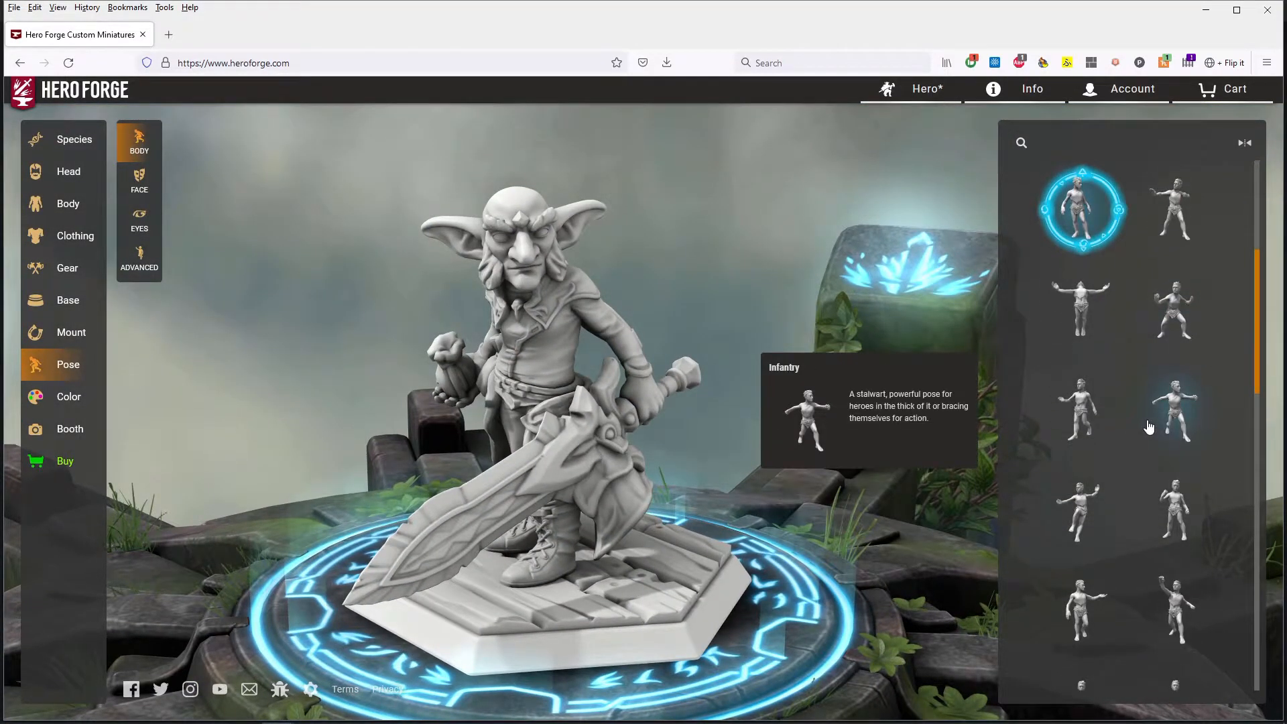
pyautogui.click(1087, 403)
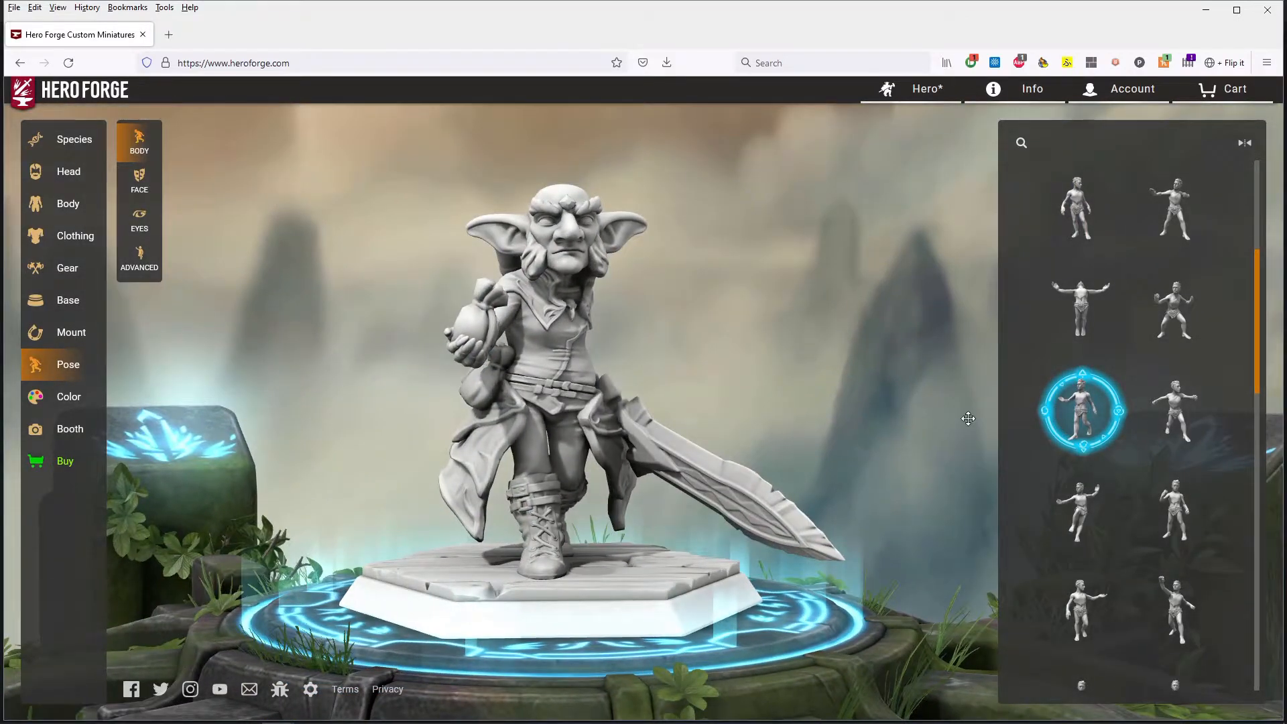
pyautogui.moveTo(696, 334); pyautogui.dragTo(503, 347)
# Step: Set the goblin's body pose to the low forward crouch and look through the remaining kneeling and action poses
pyautogui.scroll(-5, 1125, 388)
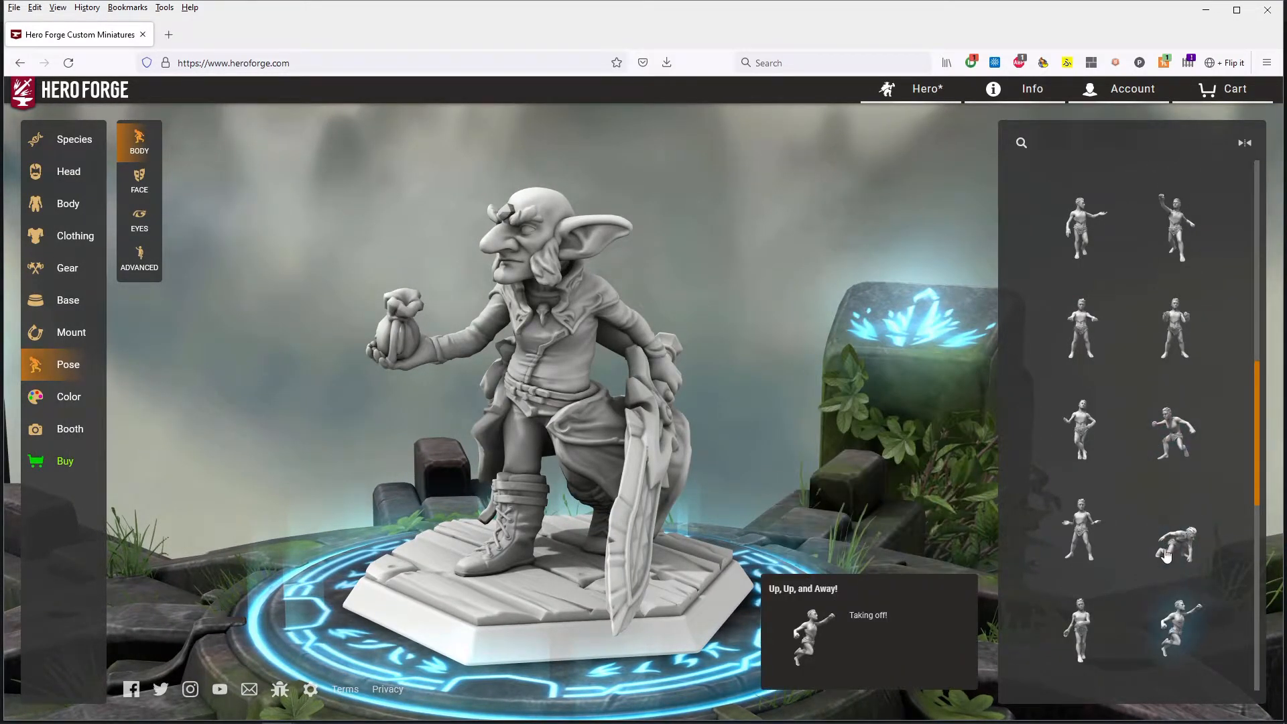
pyautogui.click(1172, 433)
pyautogui.moveTo(946, 403); pyautogui.dragTo(838, 442)
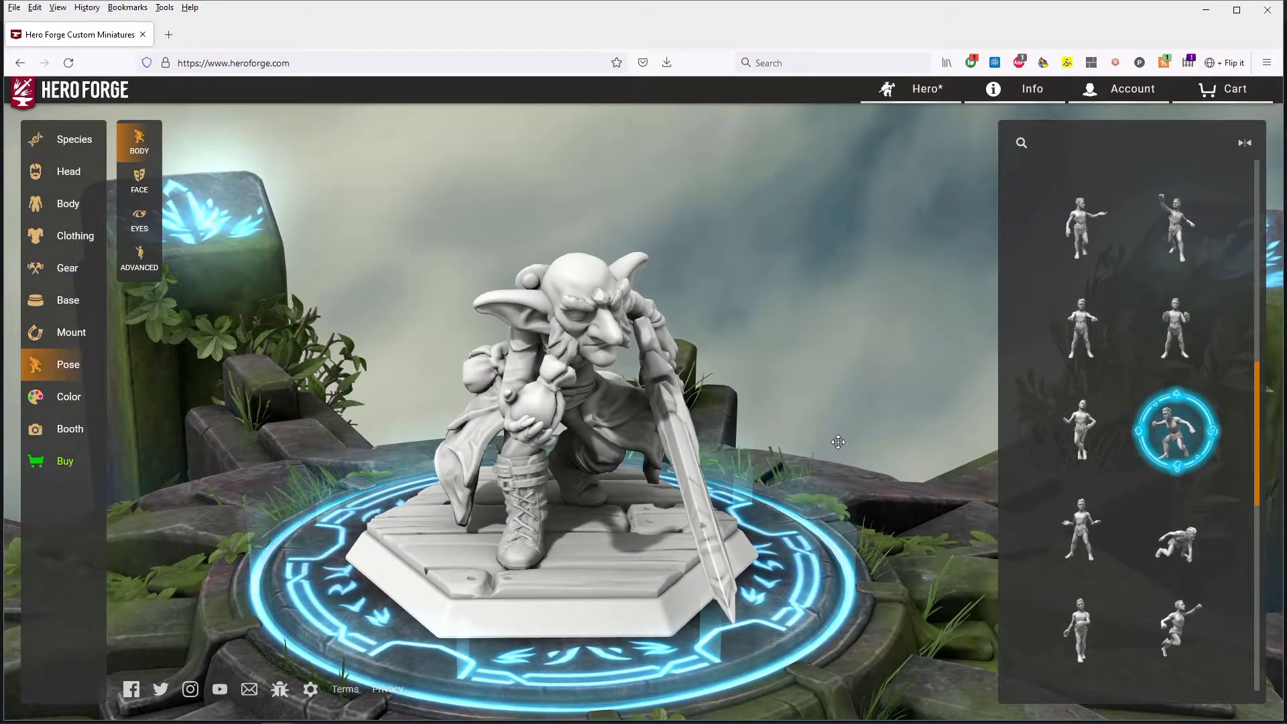
pyautogui.scroll(-6, 1139, 446)
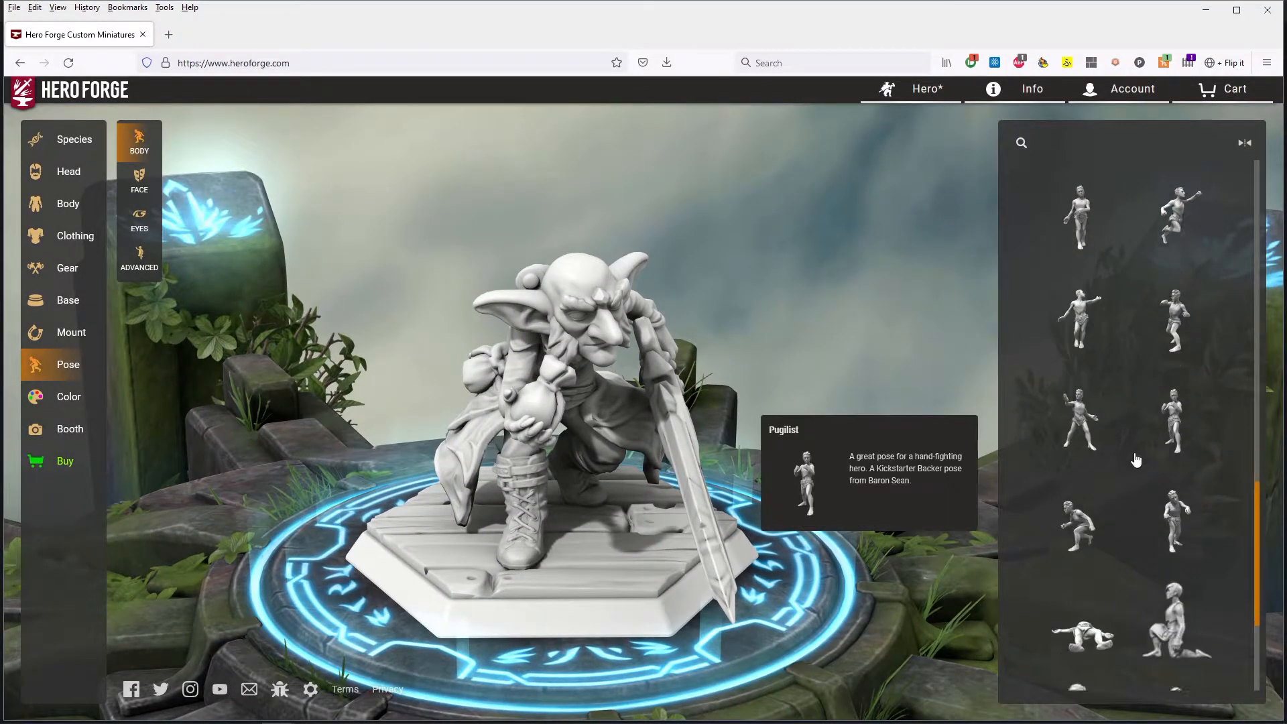
pyautogui.scroll(-2, 1135, 460)
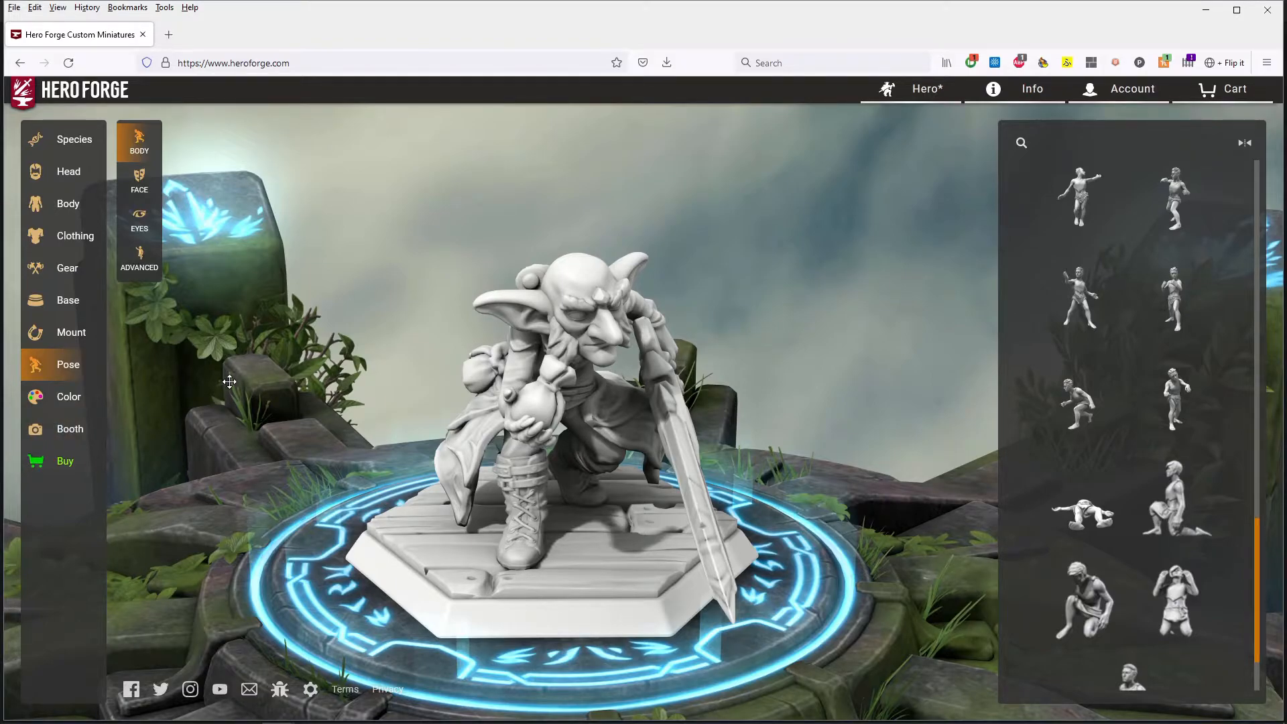
pyautogui.moveTo(302, 459); pyautogui.dragTo(189, 472)
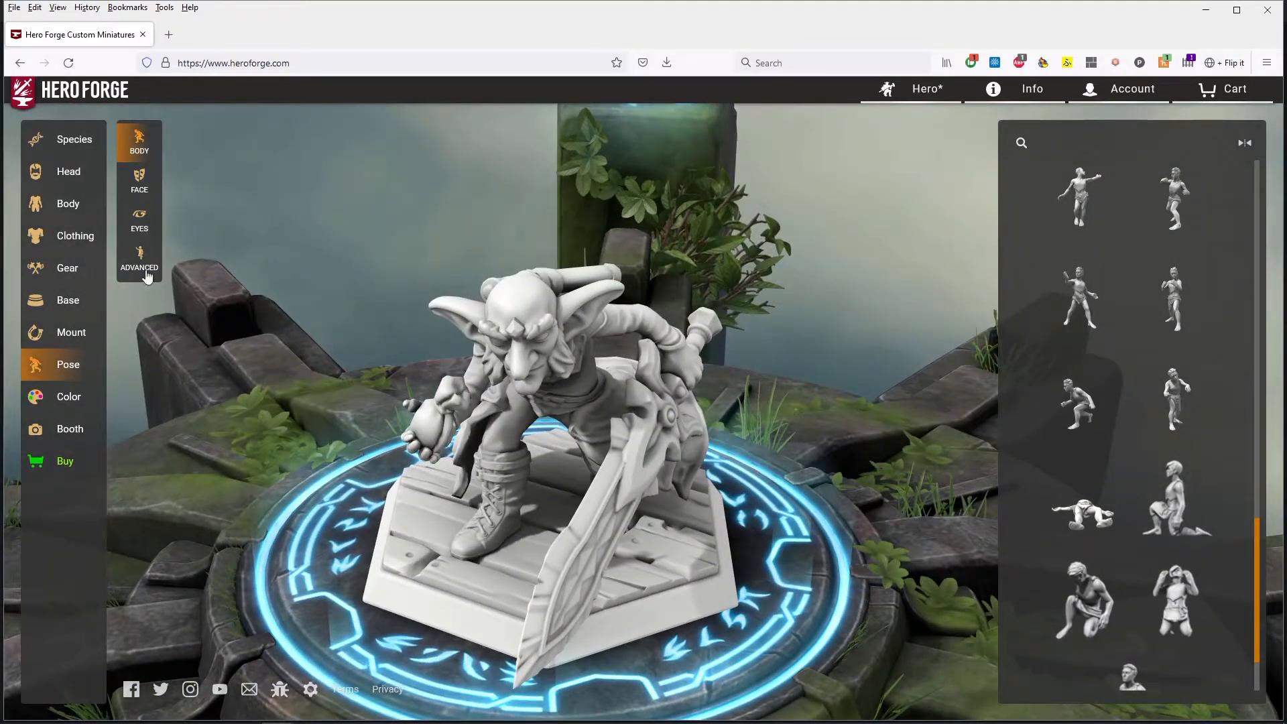
# Step: Try the preset facial expressions on the goblin, including Confused, AAAARRRGGGGHH!!!, Smile and Snarl
pyautogui.click(140, 178)
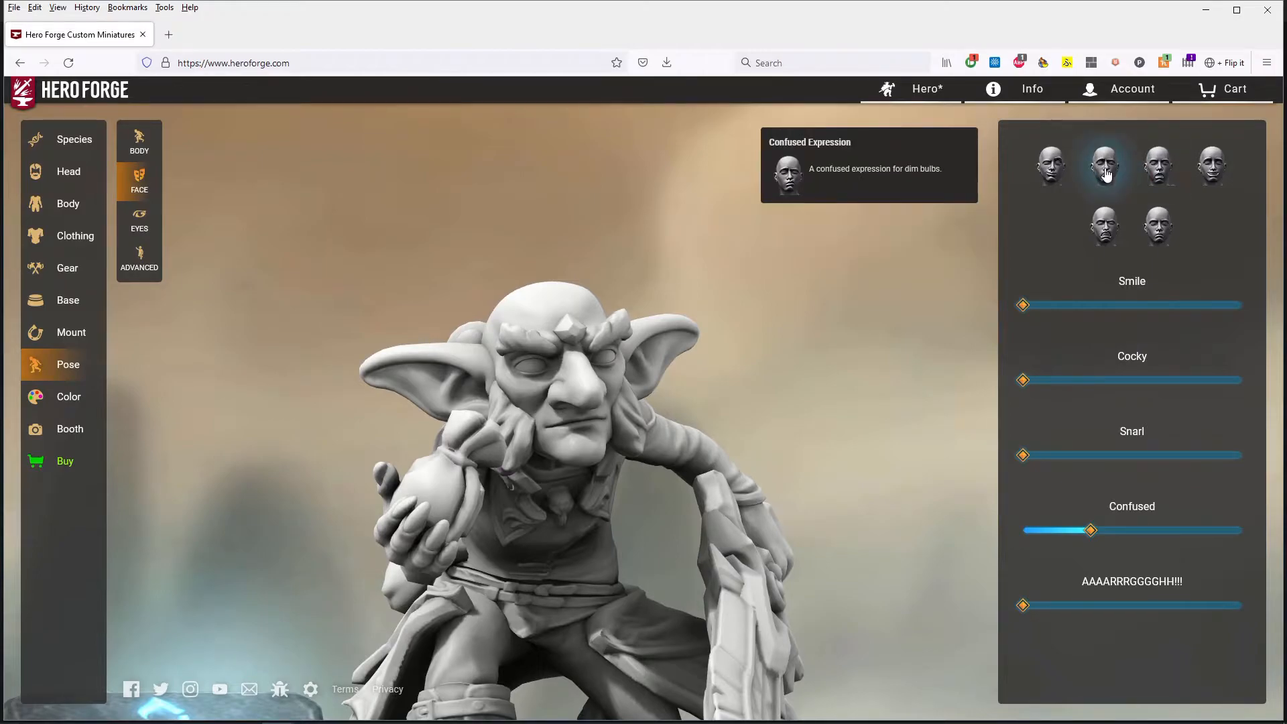
pyautogui.click(1163, 167)
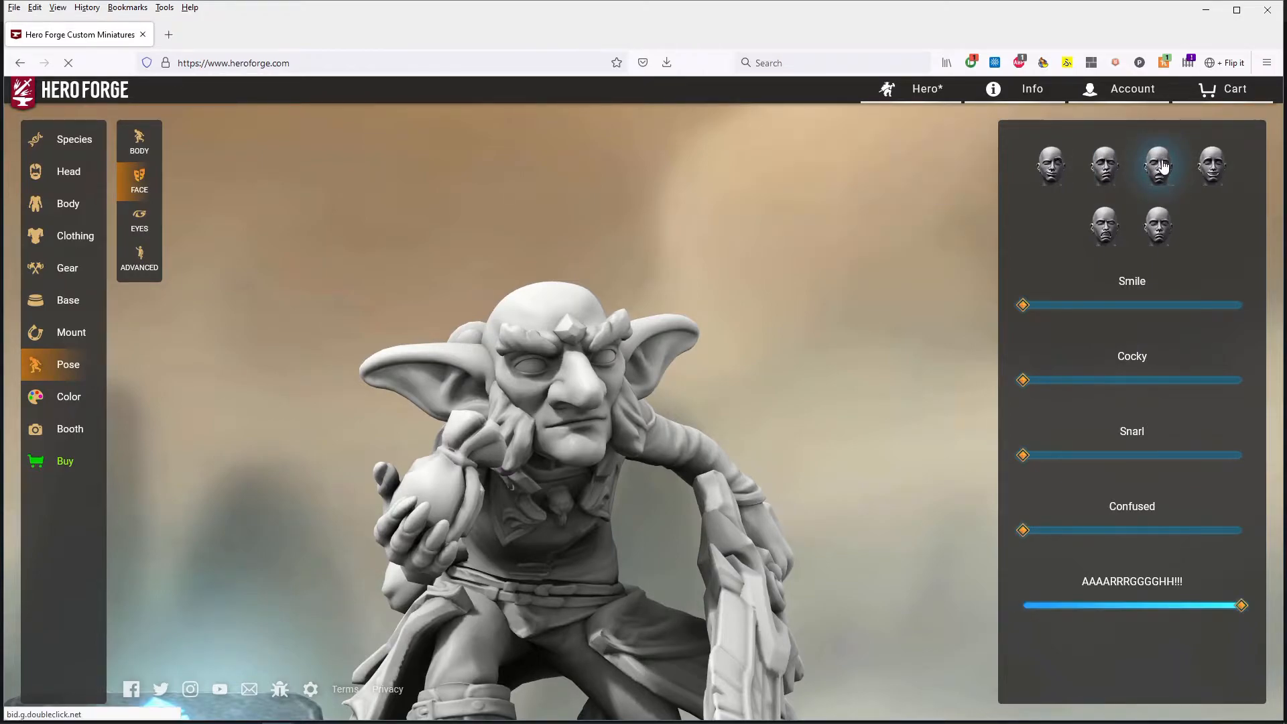
pyautogui.click(1211, 170)
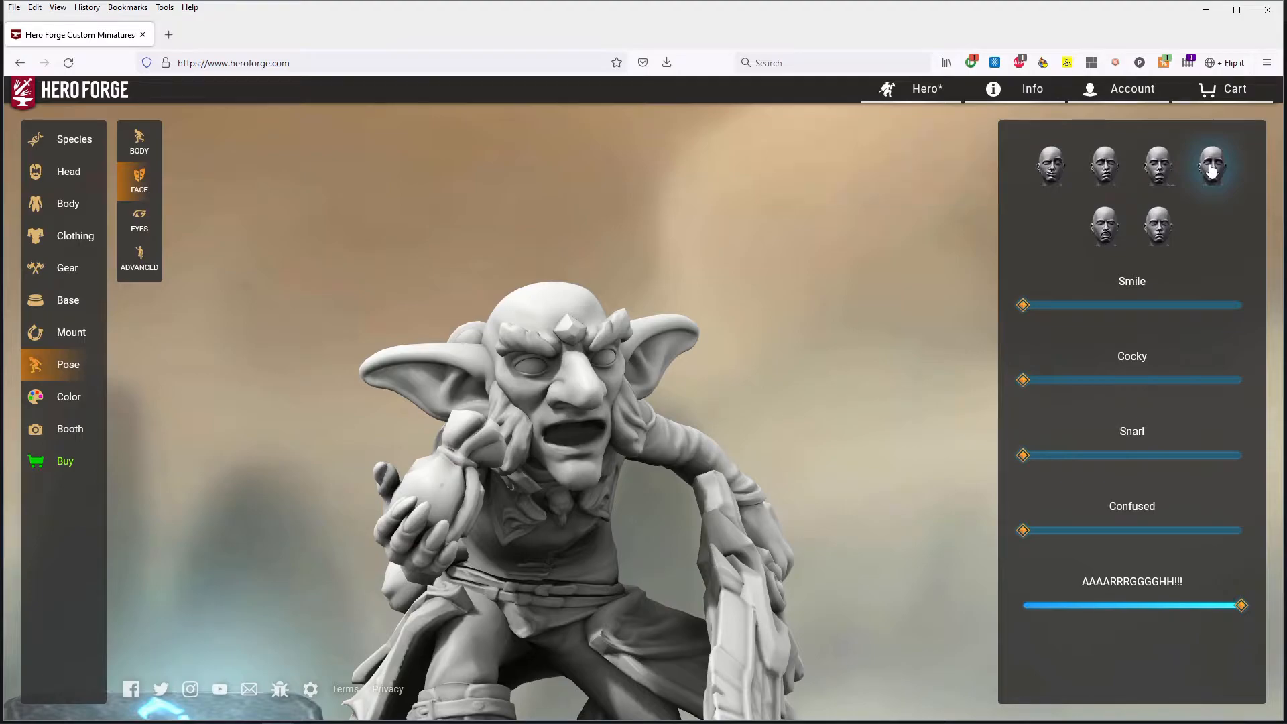
pyautogui.moveTo(783, 403); pyautogui.dragTo(610, 424)
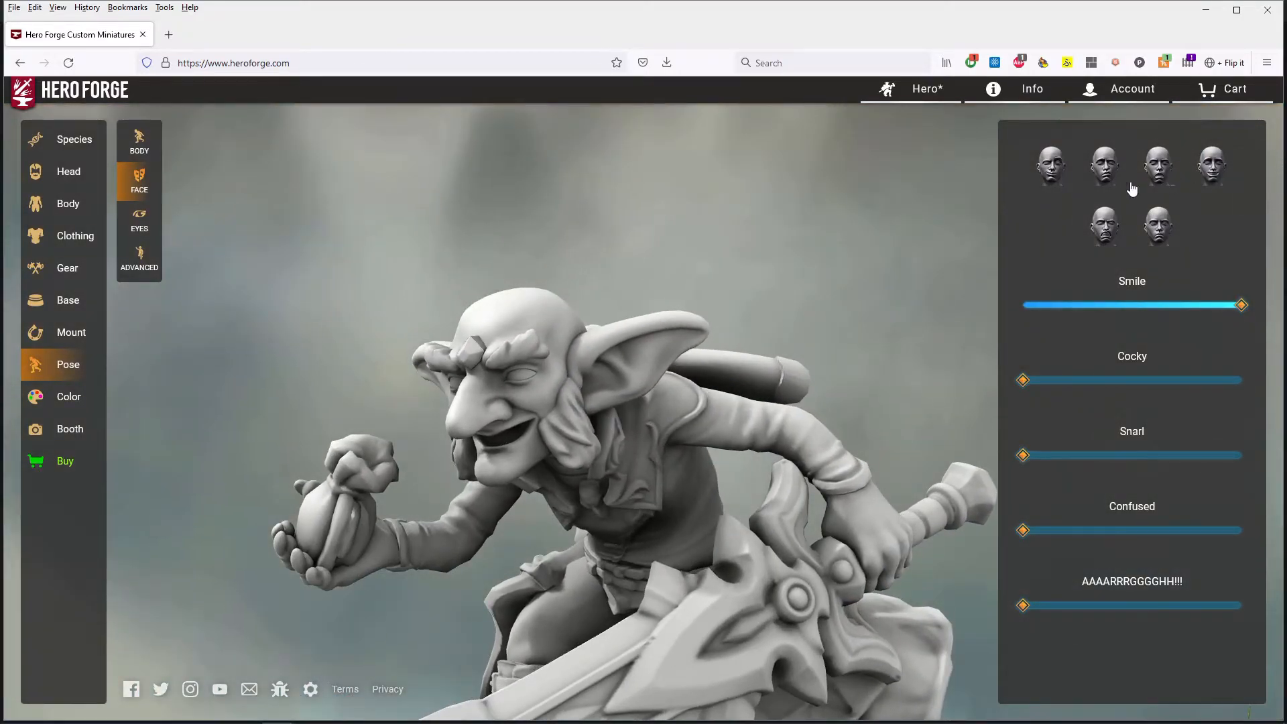
pyautogui.click(1160, 223)
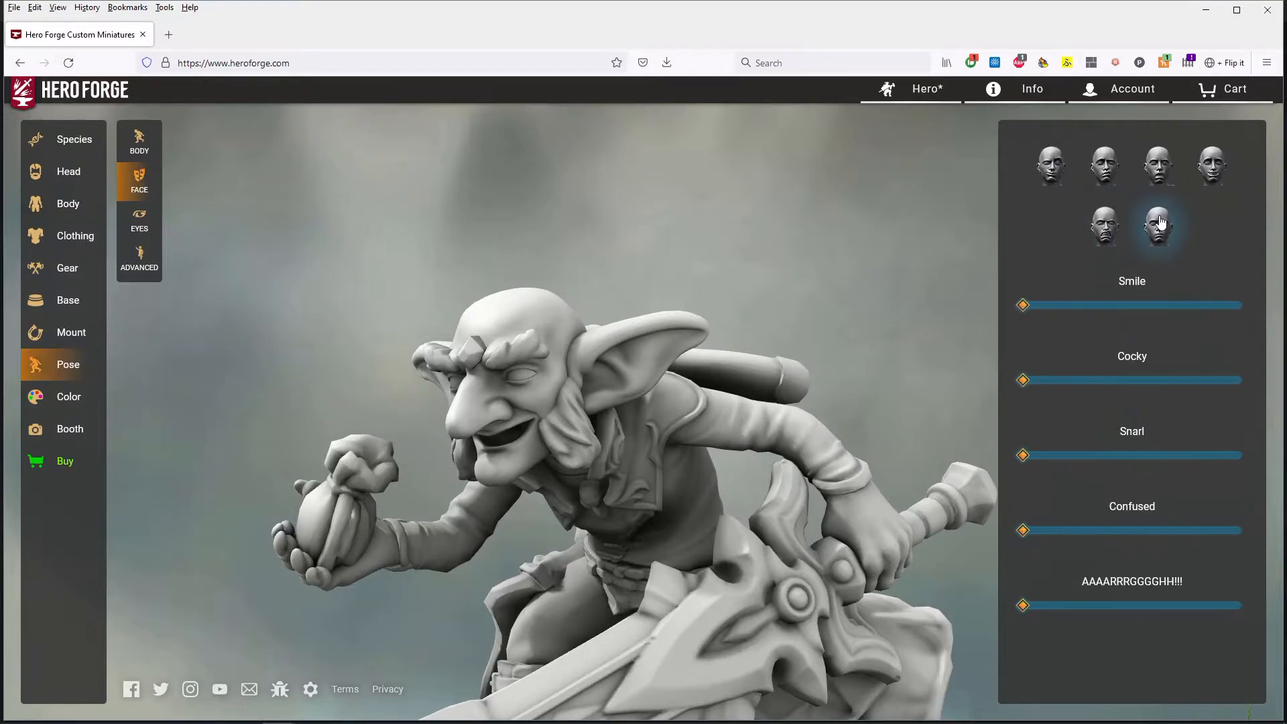
pyautogui.click(1106, 239)
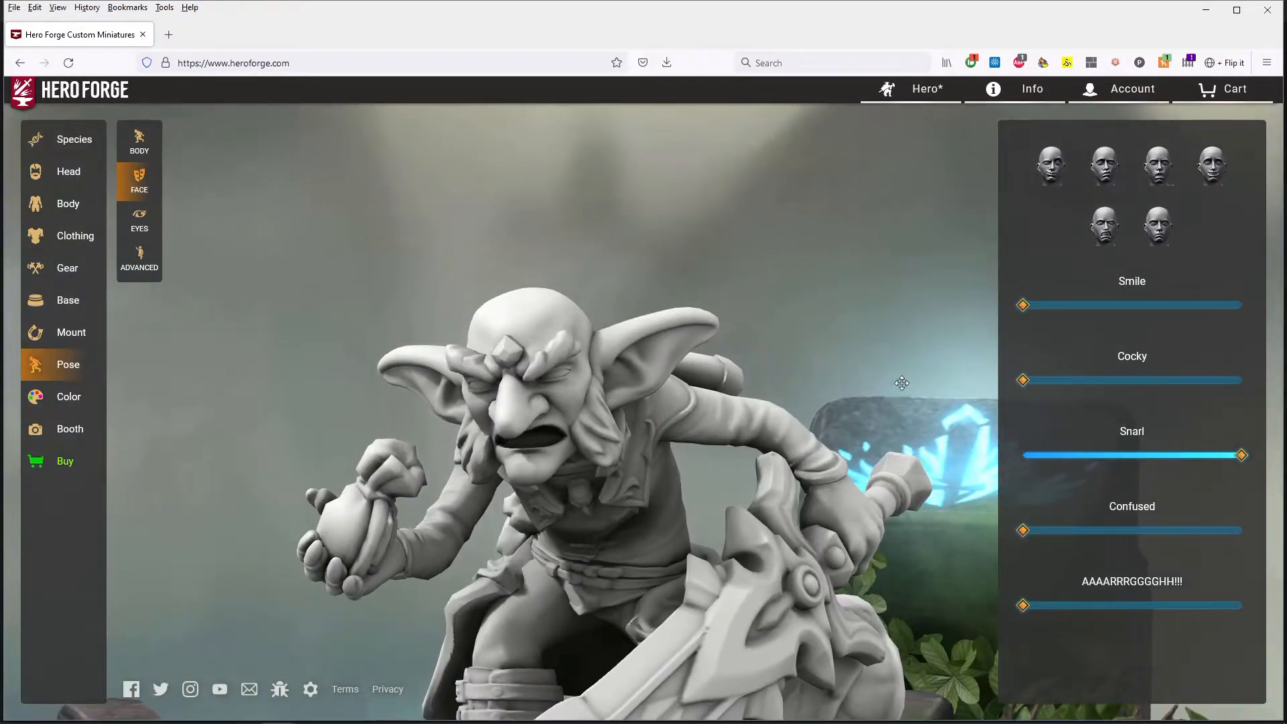
# Step: Apply the smiling expression, reduce Smile to about 70%, and set Cocky to about 60%, AAAARRRGGGGHH!!! to about 70% and Snarl to about a third
pyautogui.click(1210, 166)
pyautogui.moveTo(994, 419); pyautogui.dragTo(1031, 422)
pyautogui.moveTo(1239, 306); pyautogui.dragTo(1182, 305)
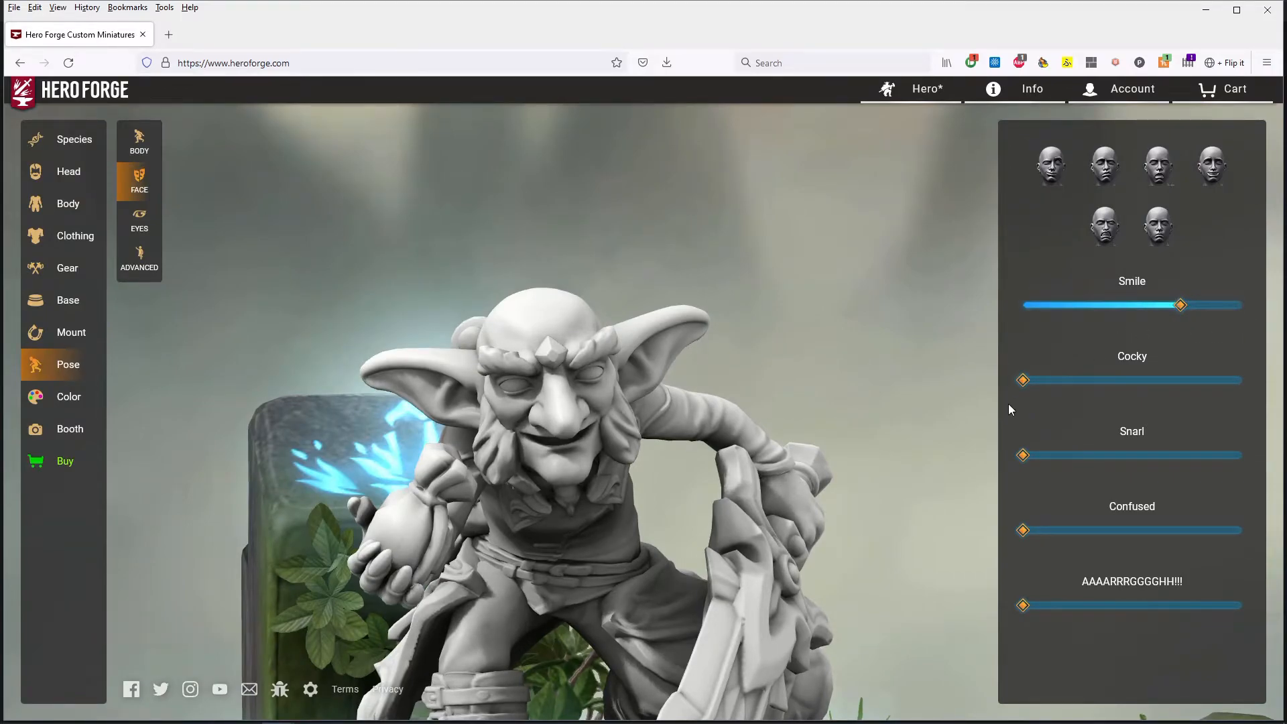
pyautogui.moveTo(1020, 381); pyautogui.dragTo(1151, 398)
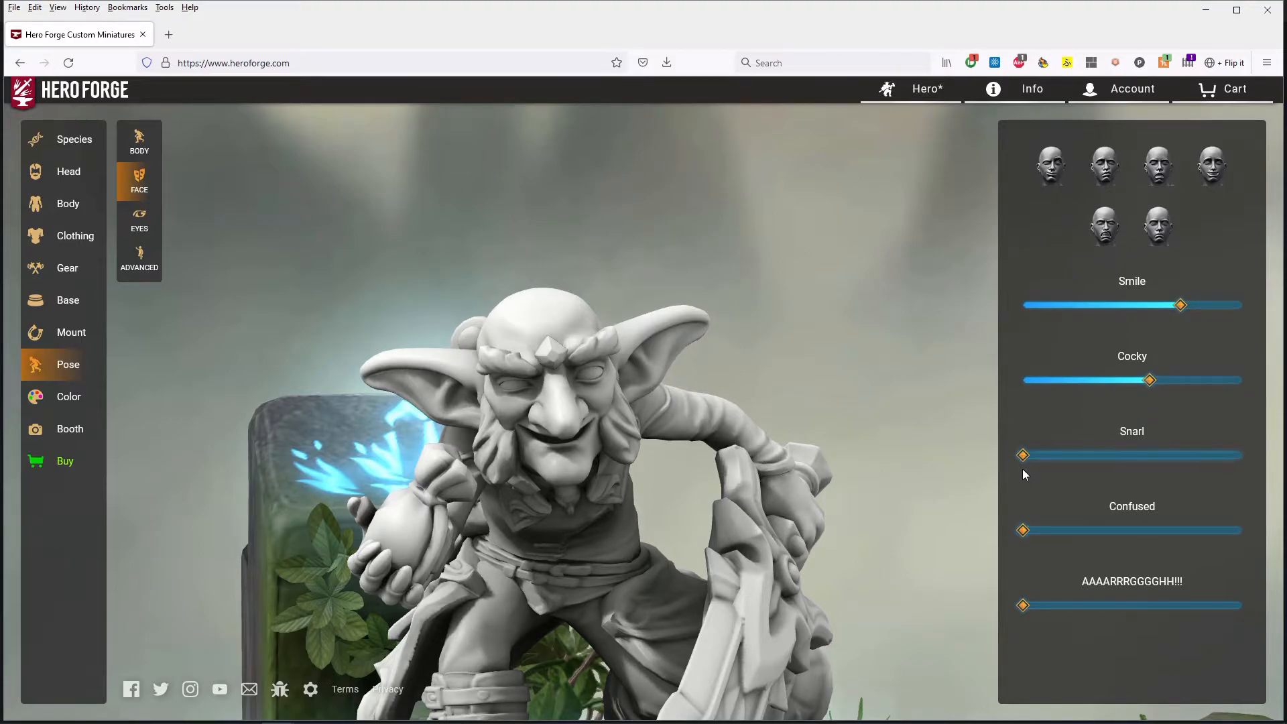
pyautogui.moveTo(1023, 605); pyautogui.dragTo(1178, 601)
pyautogui.moveTo(1017, 452); pyautogui.dragTo(1102, 474)
# Step: Rebalance the goblin's expression by setting Cocky to about 10% and Smile to about half
pyautogui.moveTo(802, 322); pyautogui.dragTo(825, 320)
pyautogui.moveTo(1164, 308); pyautogui.dragTo(1085, 336)
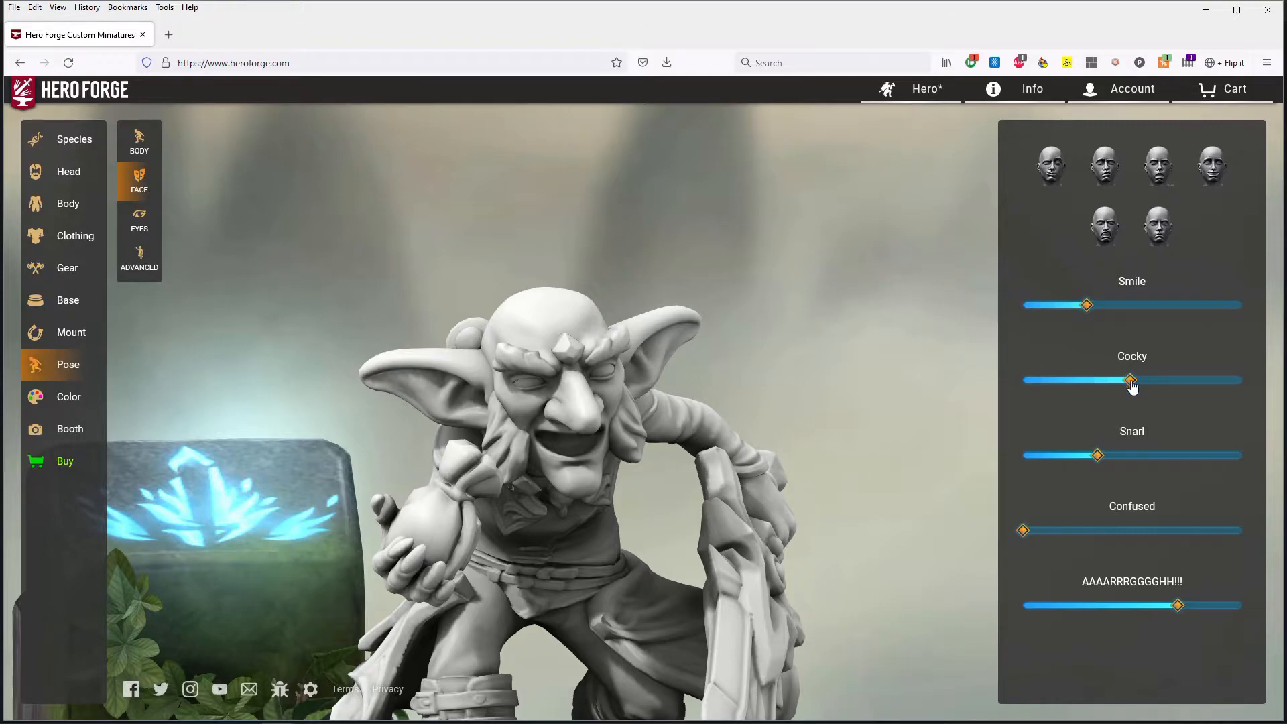
pyautogui.moveTo(1121, 385); pyautogui.dragTo(1045, 388)
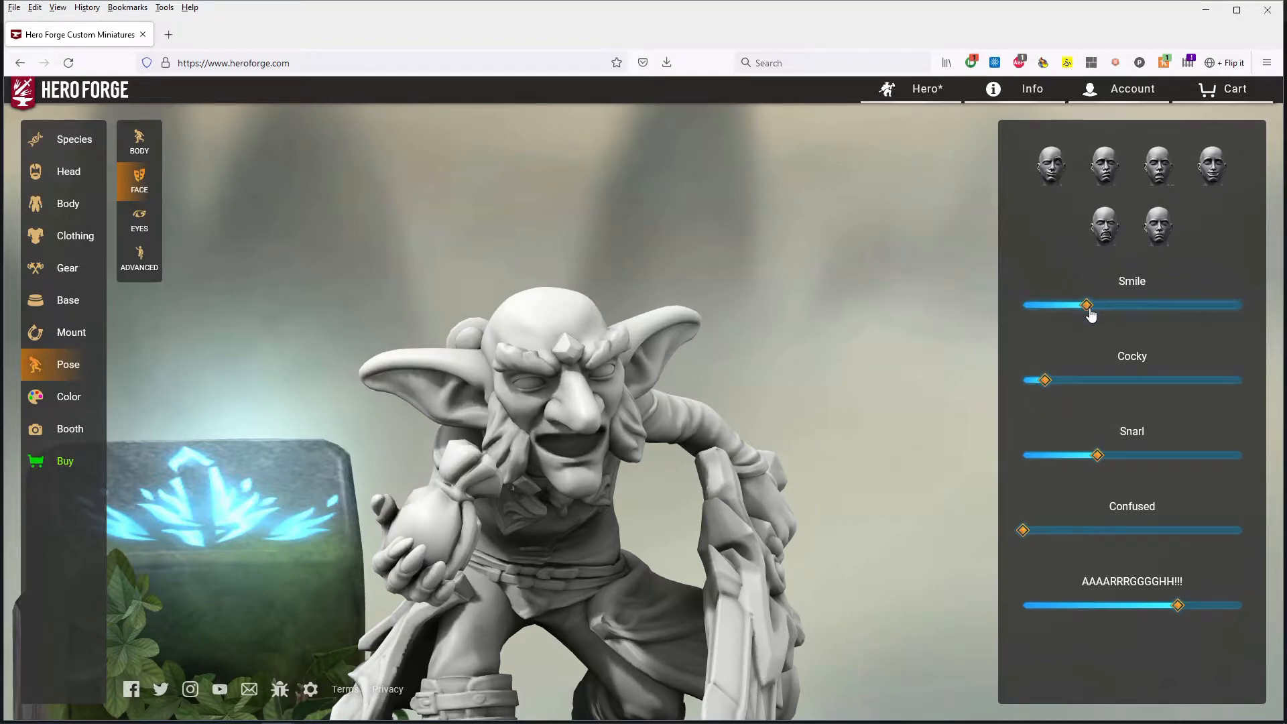
pyautogui.moveTo(1087, 309); pyautogui.dragTo(1138, 310)
# Step: Shift the goblin's eye direction slightly off centre with the Look Horizontal setting
pyautogui.moveTo(867, 372); pyautogui.dragTo(825, 411)
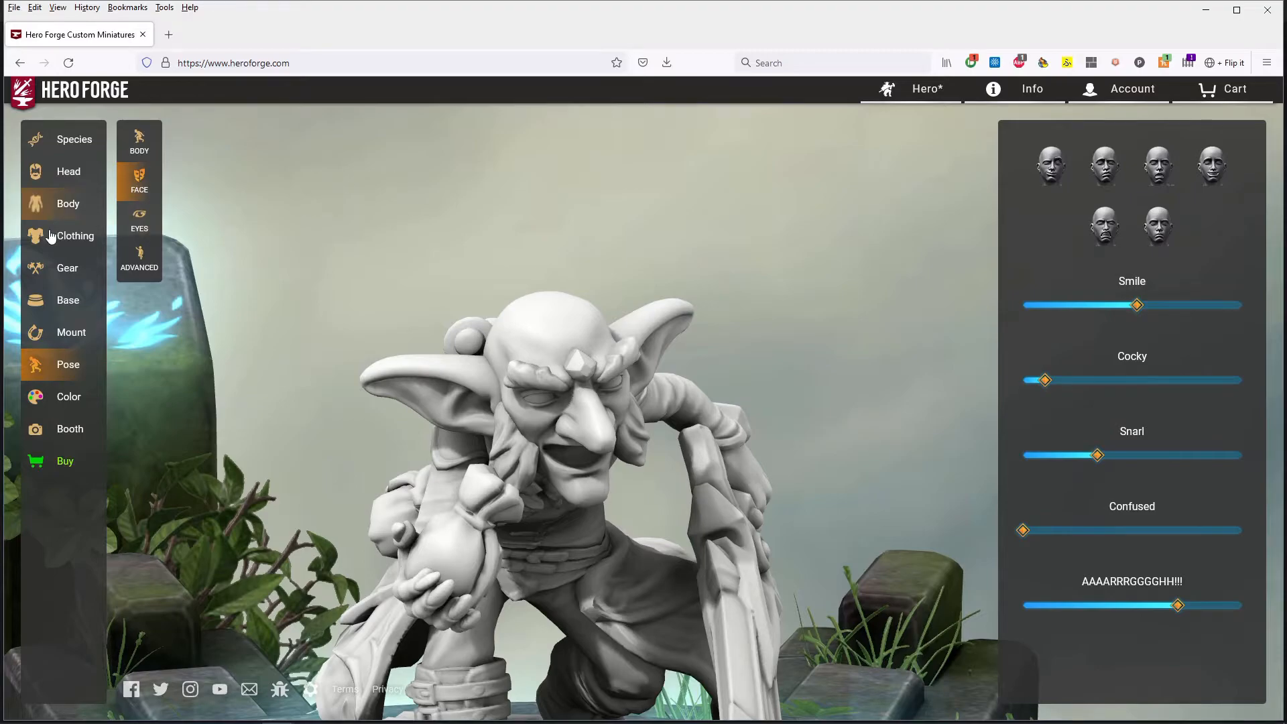
pyautogui.click(139, 228)
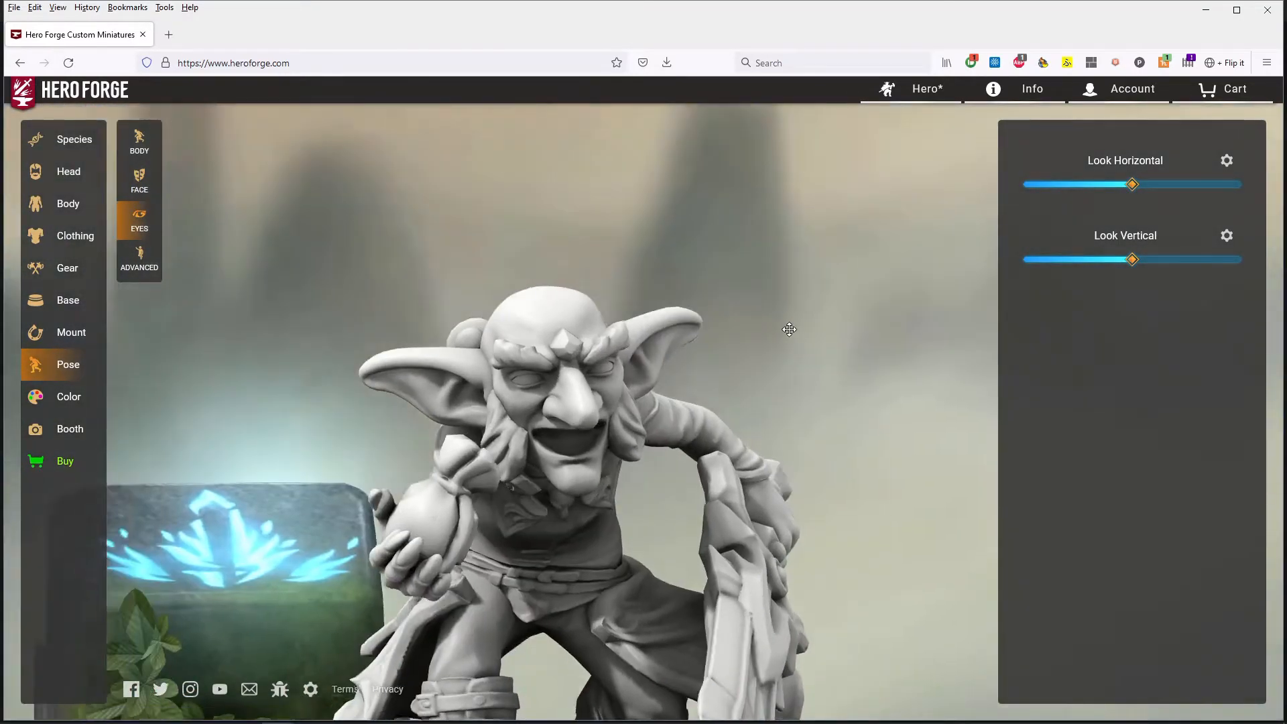
pyautogui.moveTo(1133, 190)
pyautogui.mouseDown()
pyautogui.moveTo(1184, 190)
pyautogui.moveTo(949, 206)
pyautogui.moveTo(1127, 203)
pyautogui.mouseUp()
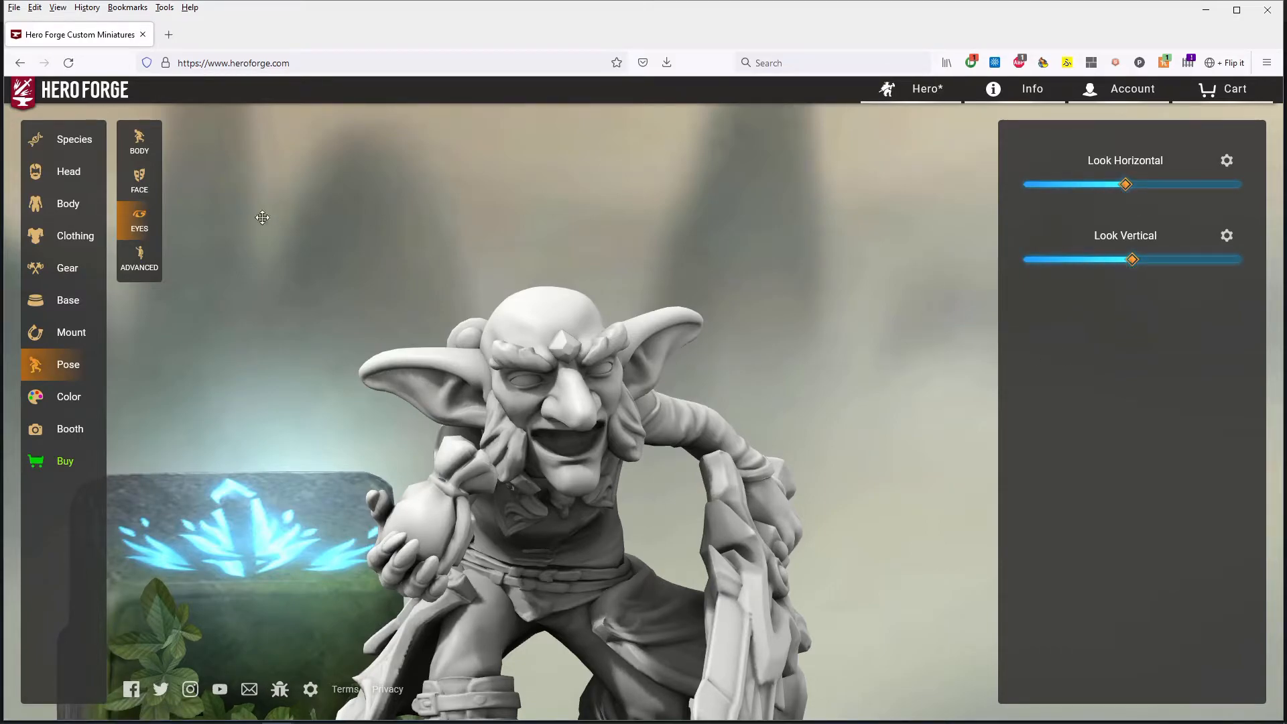
# Step: Make a very slight twist adjustment to the sack in the right hand using advanced posing, and inspect the figure from above
pyautogui.click(143, 264)
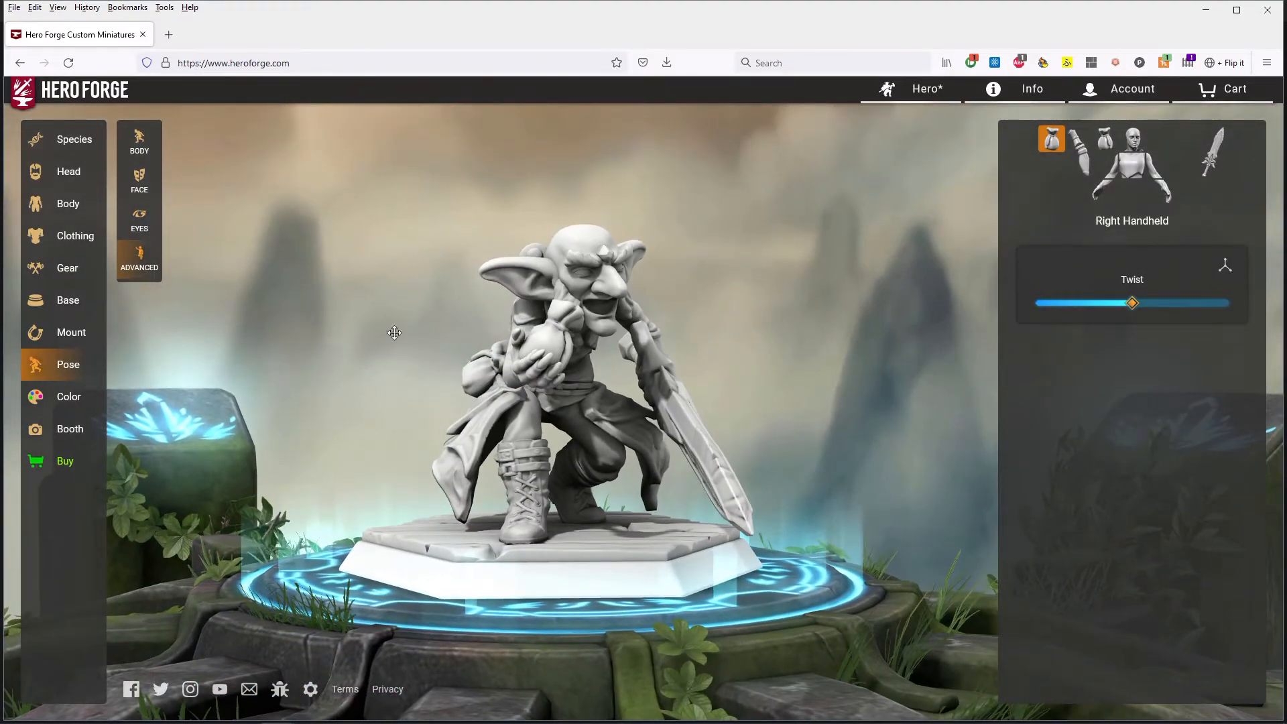
pyautogui.moveTo(839, 356); pyautogui.dragTo(803, 396)
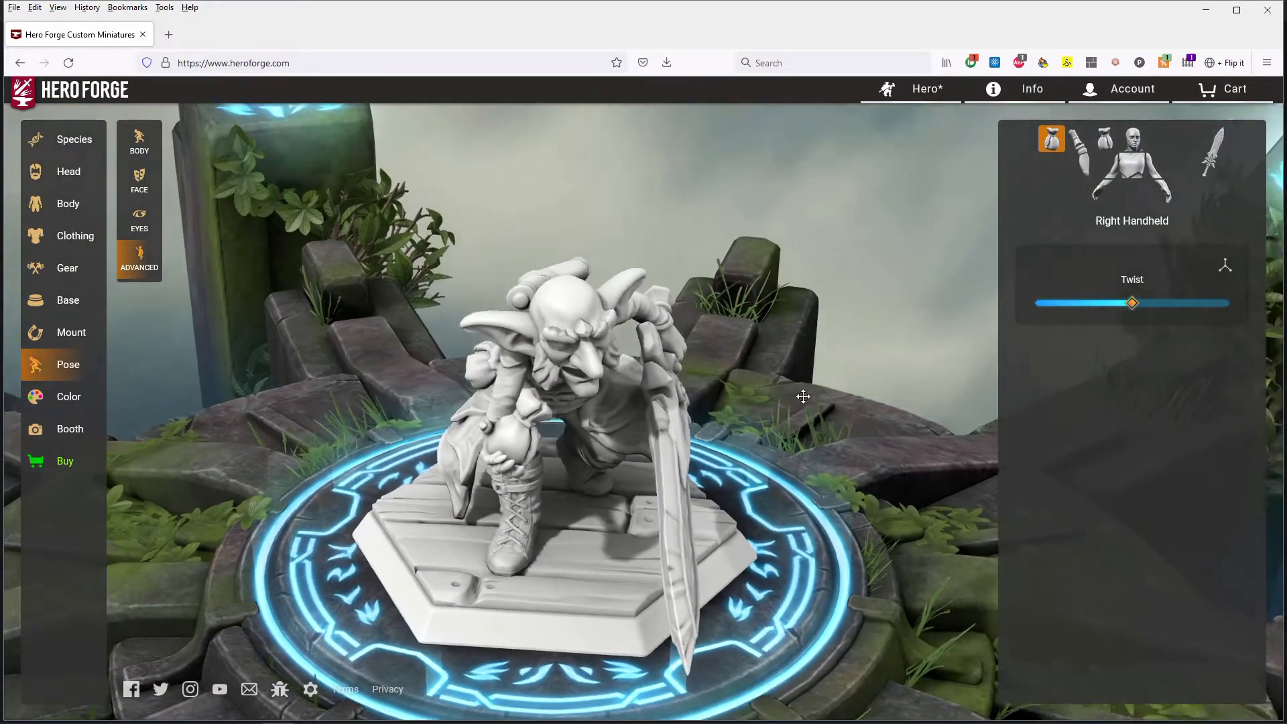
pyautogui.moveTo(1132, 303)
pyautogui.mouseDown()
pyautogui.moveTo(1116, 304)
pyautogui.moveTo(1152, 305)
pyautogui.moveTo(1132, 305)
pyautogui.mouseUp()
pyautogui.moveTo(836, 310); pyautogui.dragTo(751, 318)
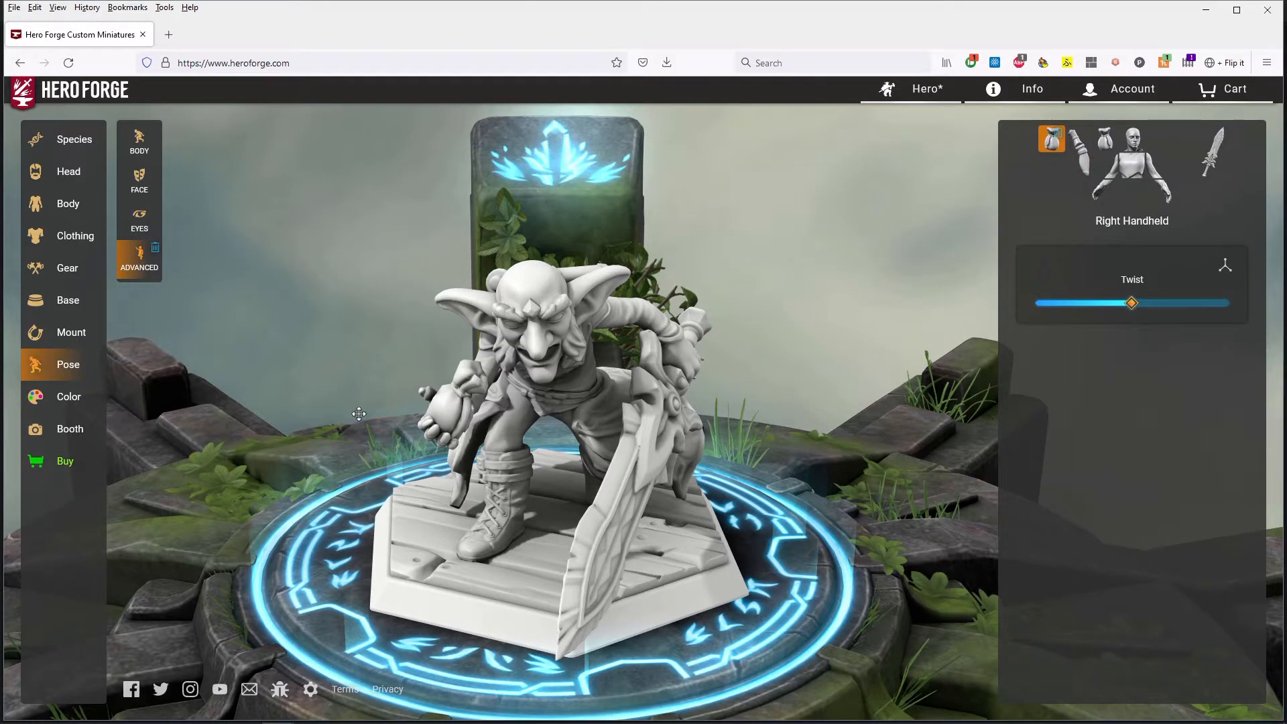
pyautogui.moveTo(357, 411); pyautogui.dragTo(271, 480)
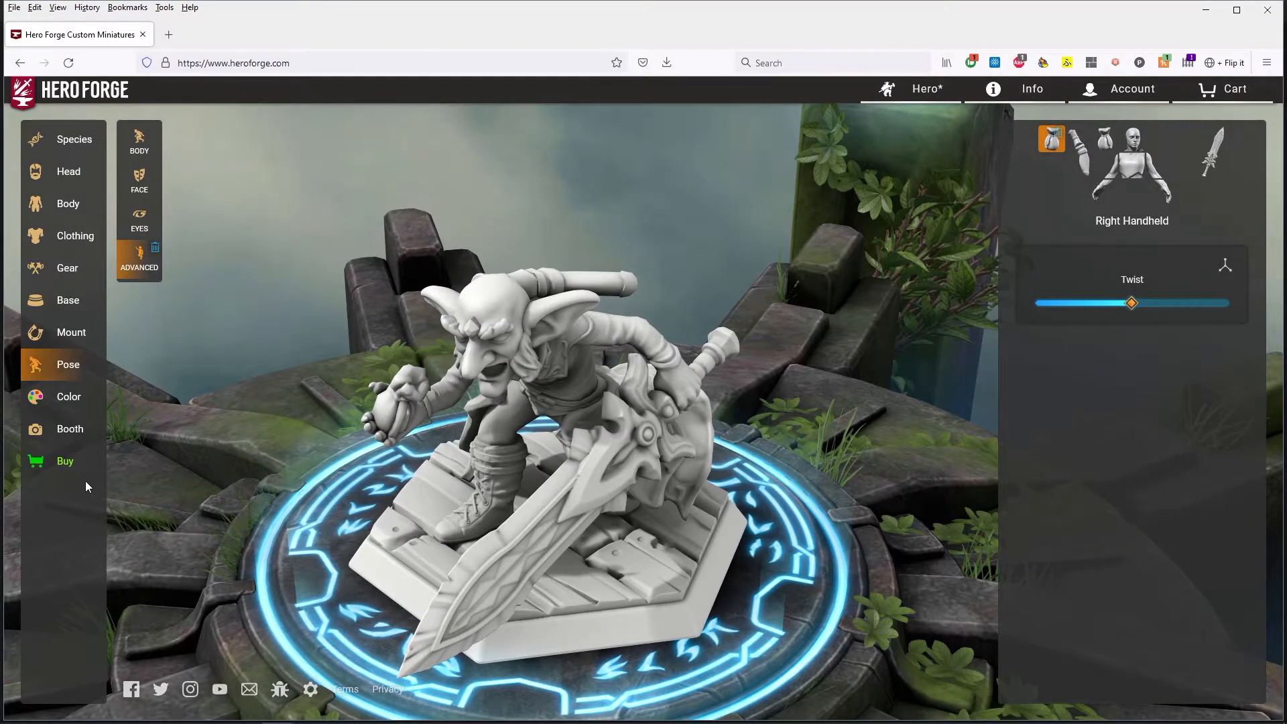
# Step: Examine the purchase options for the mini, reading the descriptions of the Plastic, Premium Plastic, Color Plastic and Bronze materials
pyautogui.click(63, 463)
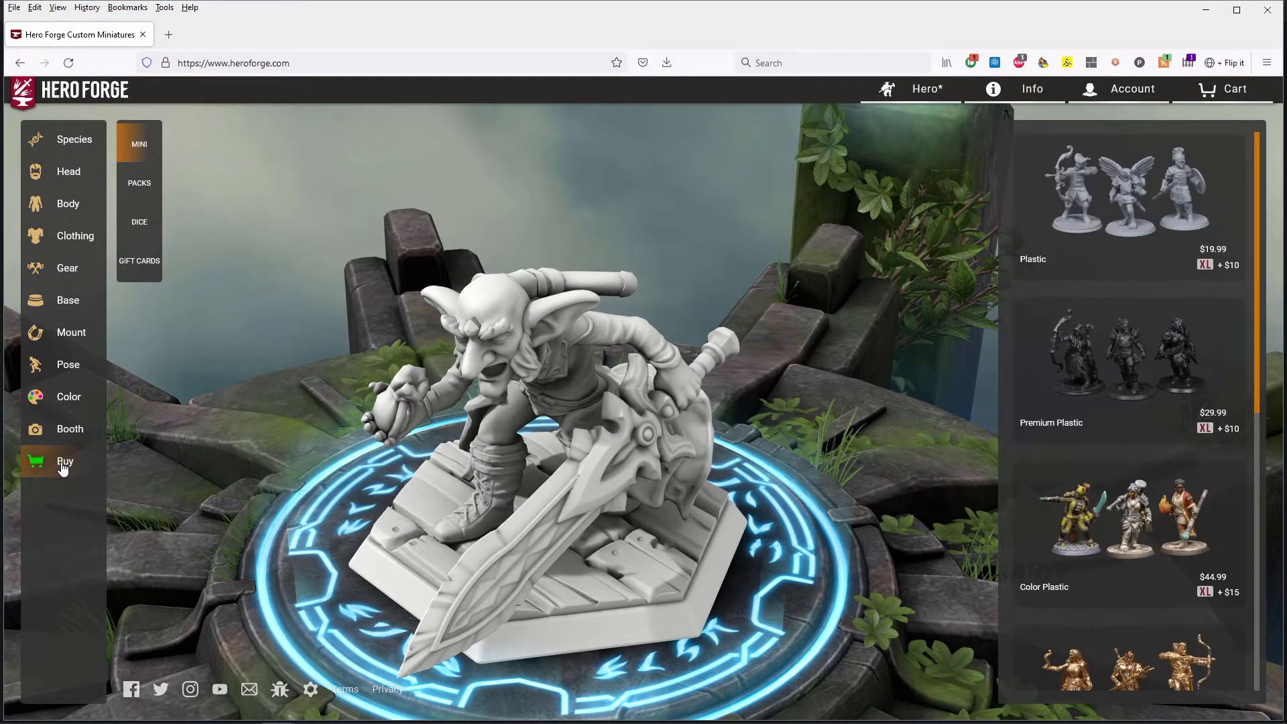
pyautogui.moveTo(1140, 201)
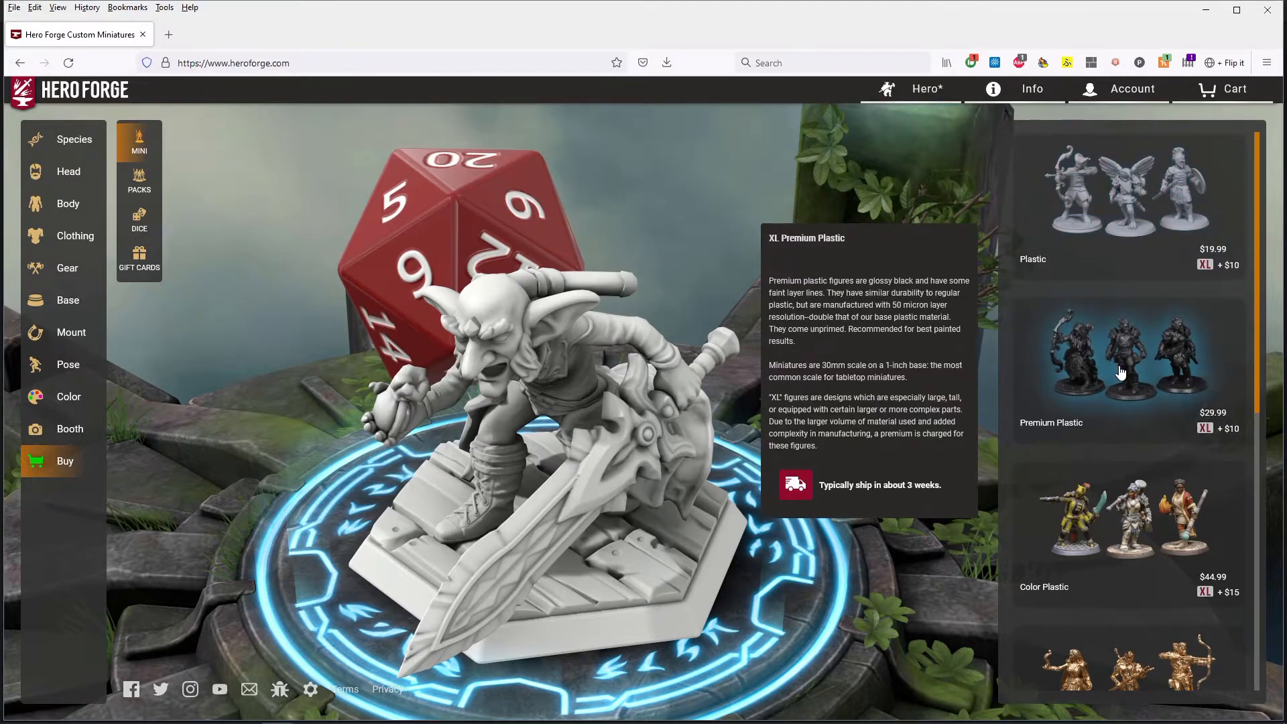
pyautogui.moveTo(1115, 420)
pyautogui.moveTo(1130, 563)
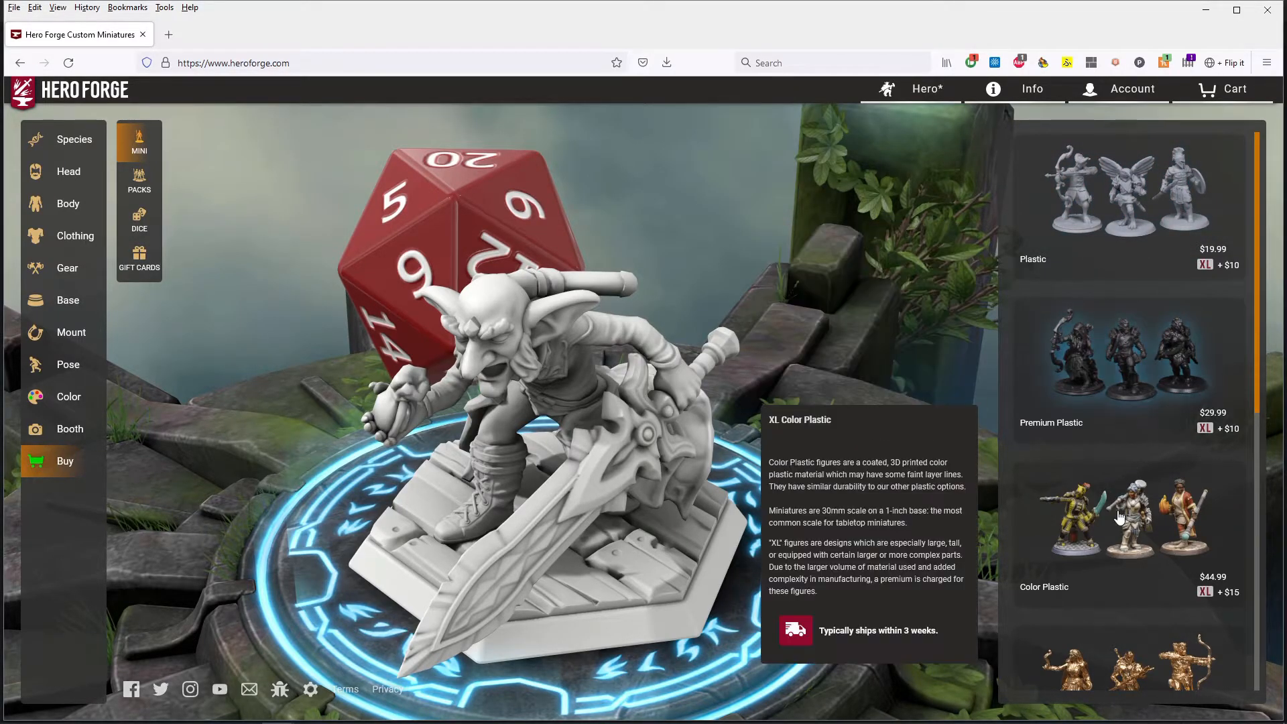
pyautogui.scroll(-1, 1130, 563)
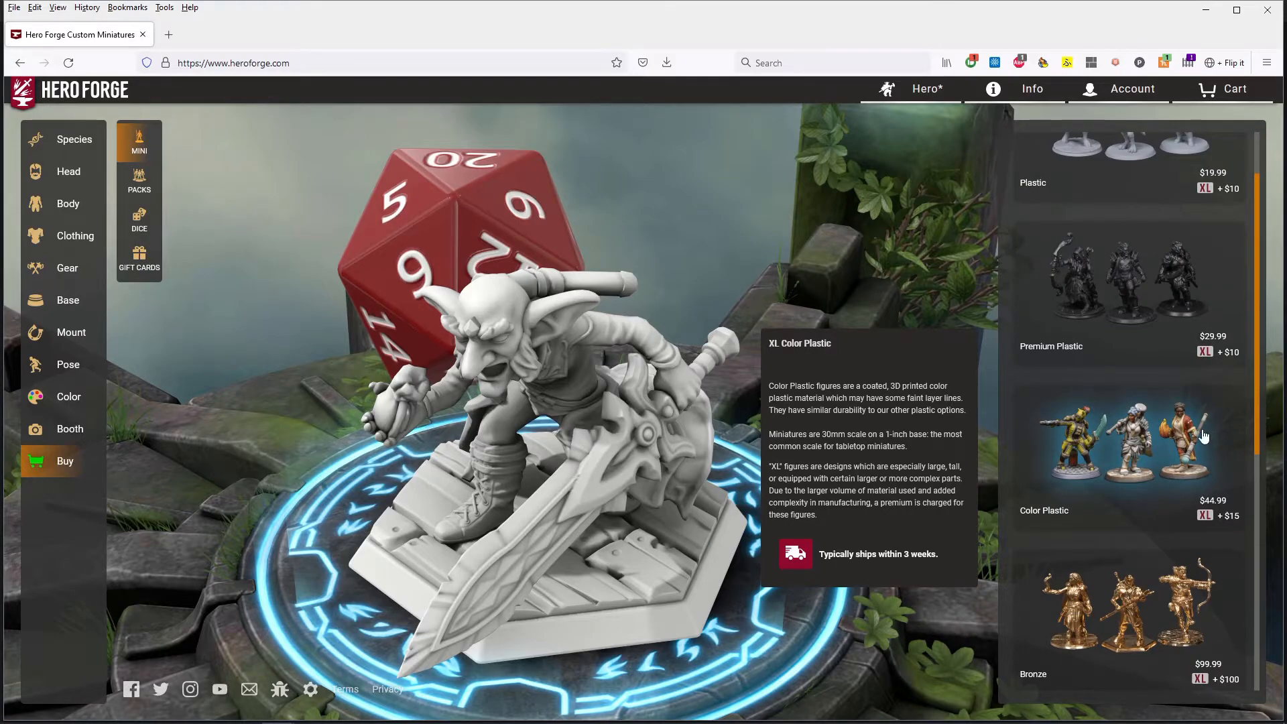
pyautogui.scroll(-5, 1203, 436)
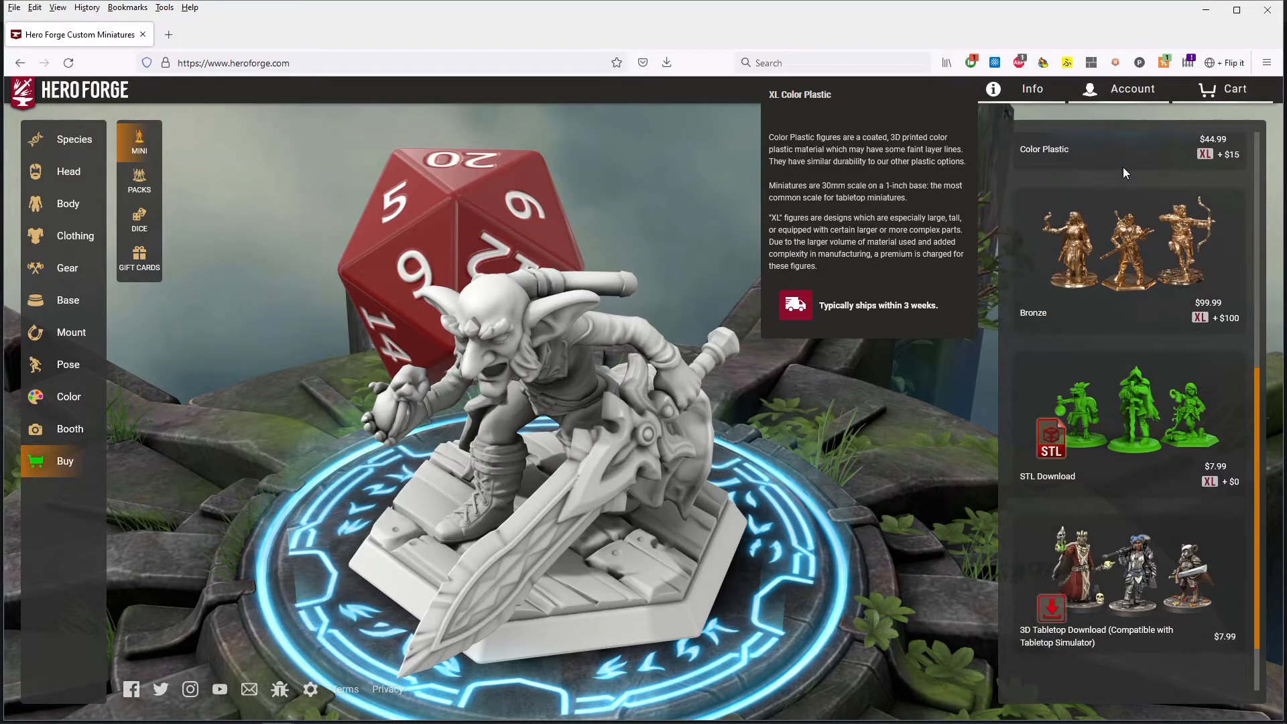
pyautogui.scroll(-1, 1124, 173)
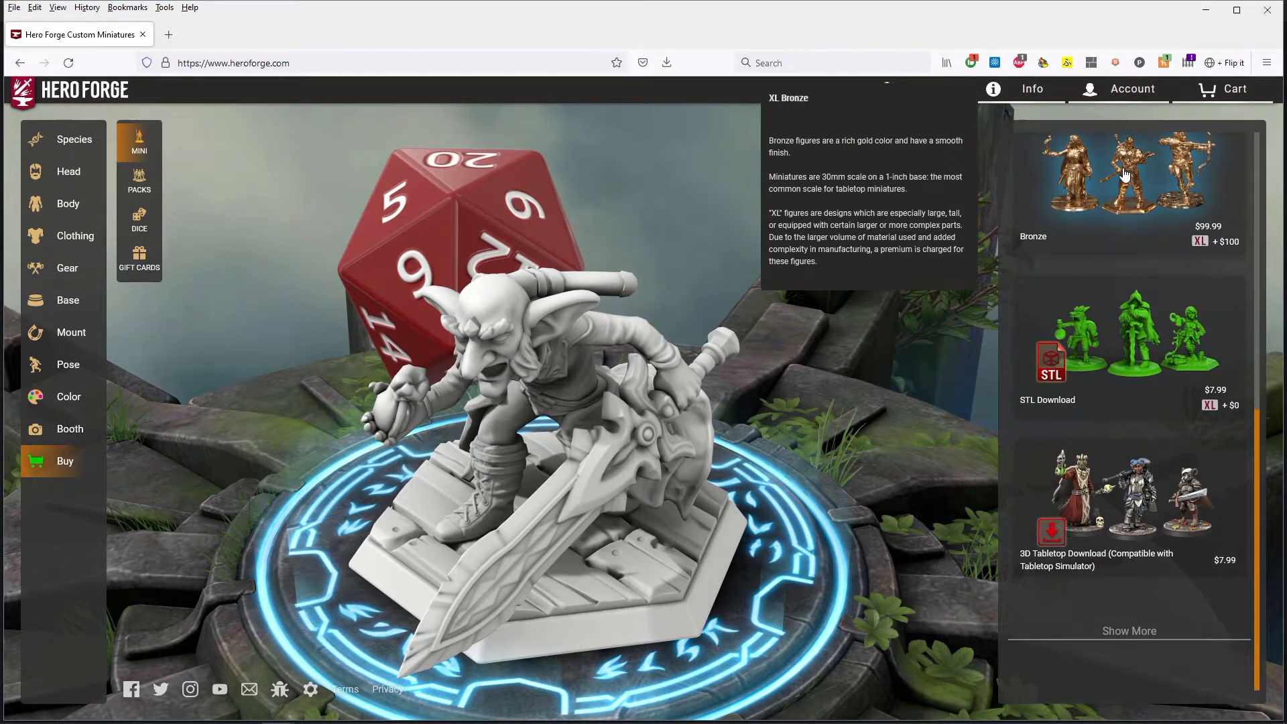
# Step: Choose the STL Download option for the goblin, add it to the cart and view the cart
pyautogui.moveTo(1064, 365)
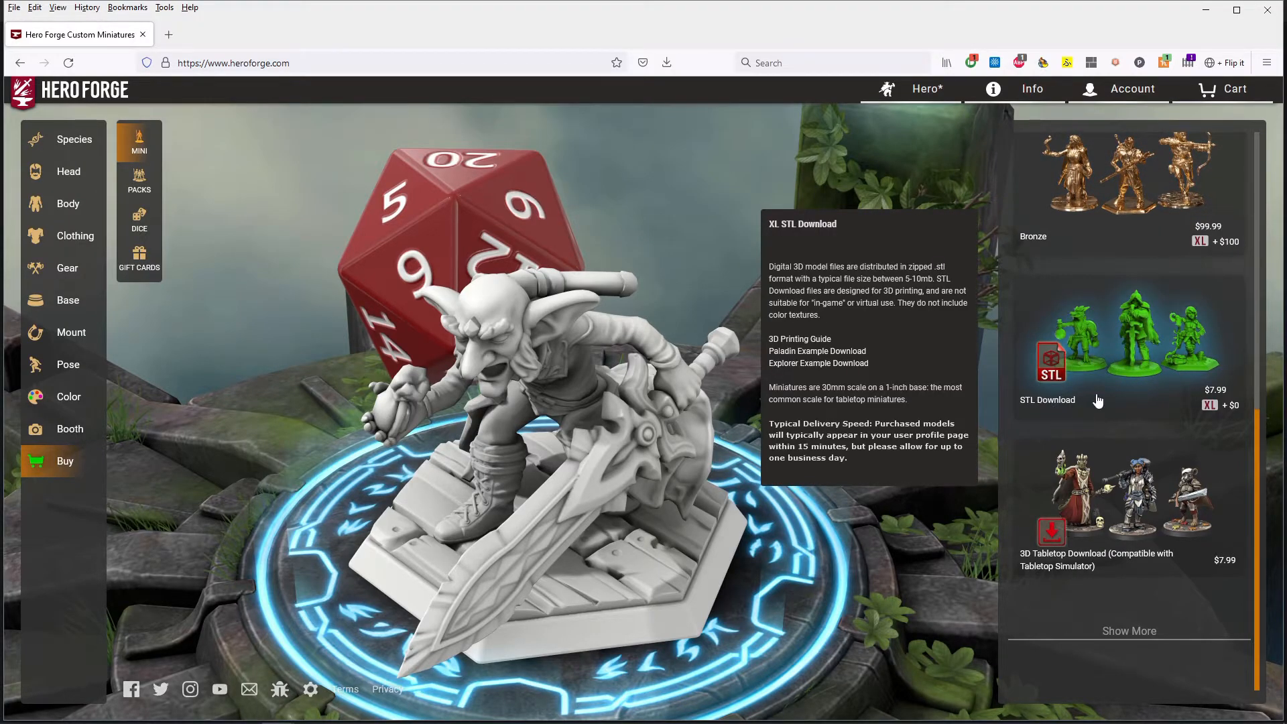
pyautogui.click(1113, 348)
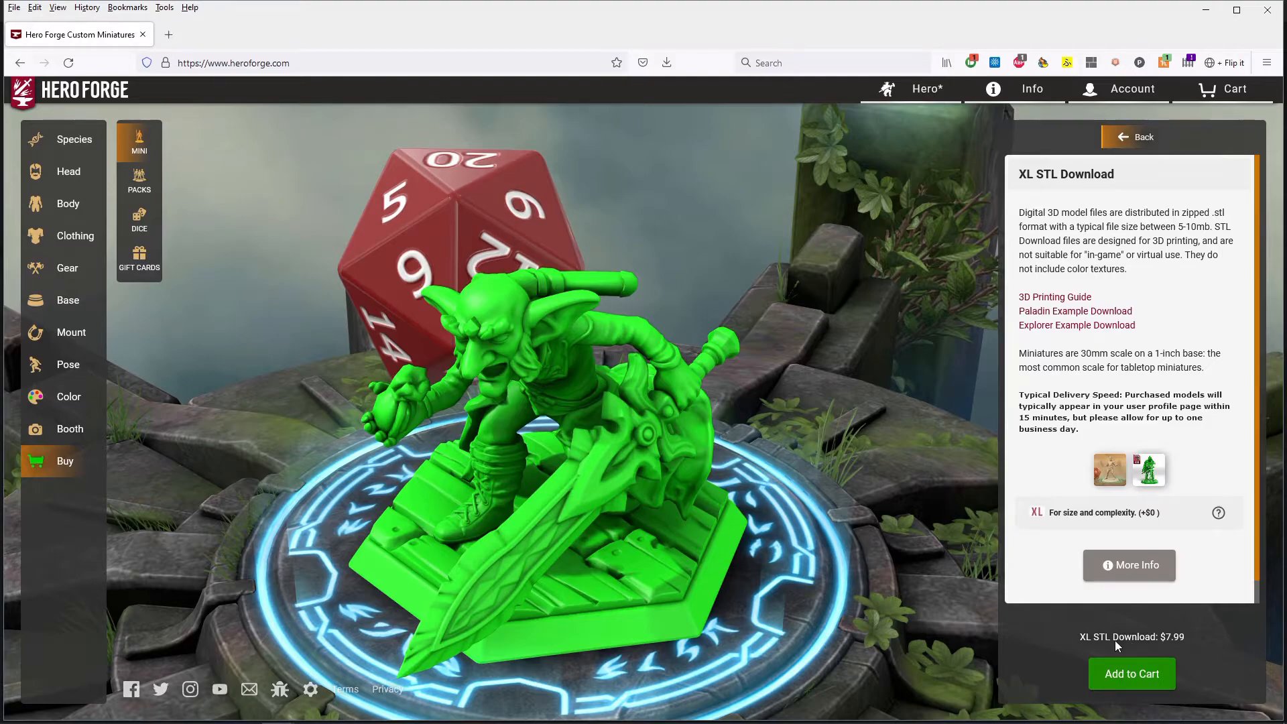
pyautogui.click(1133, 674)
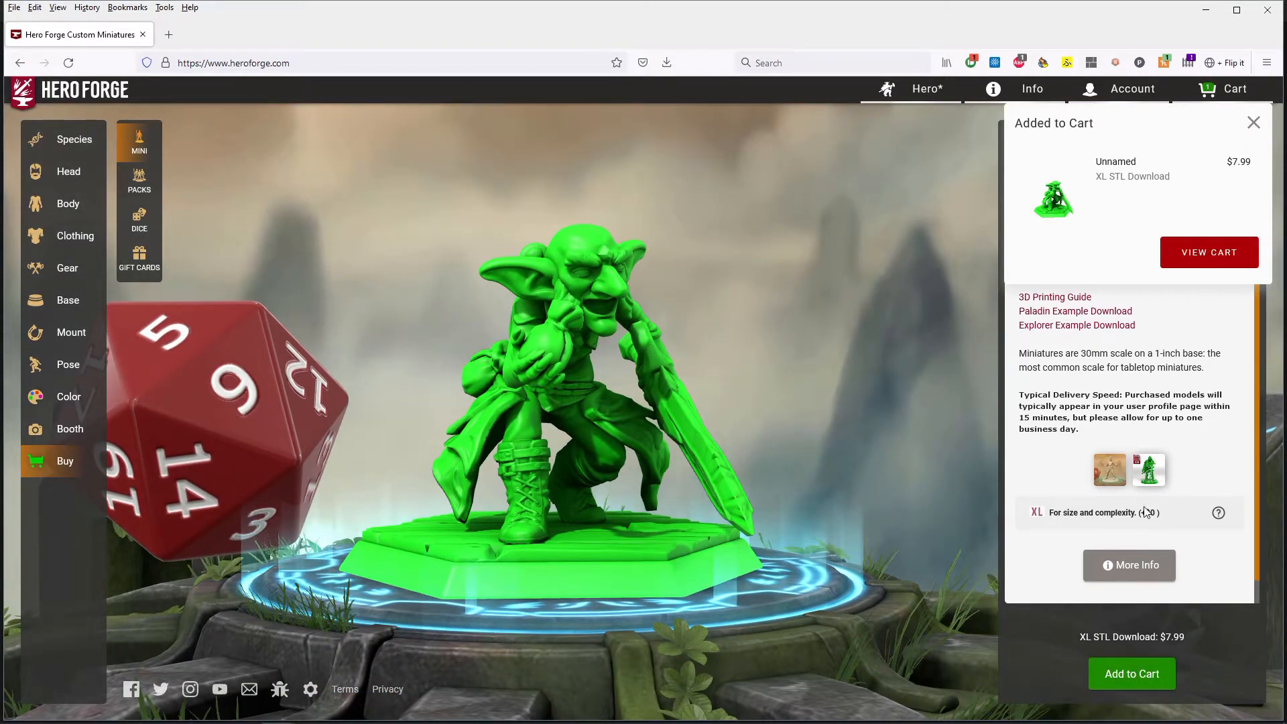
pyautogui.click(1212, 255)
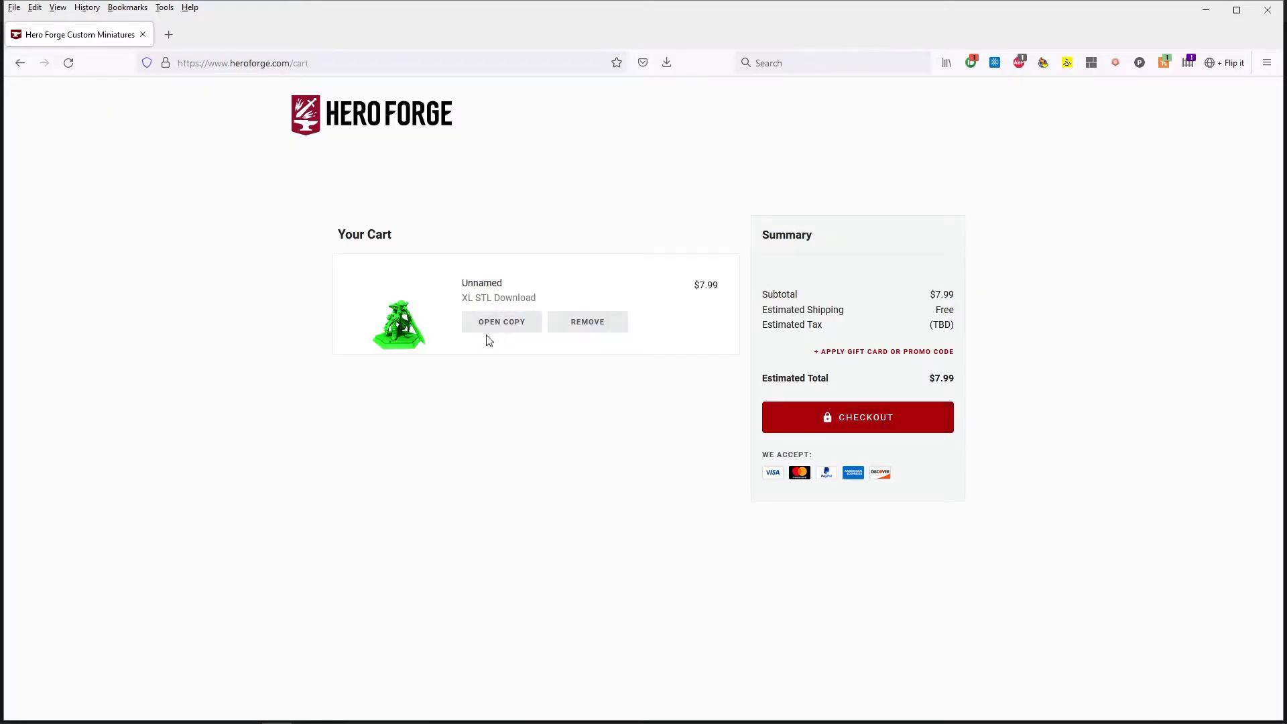